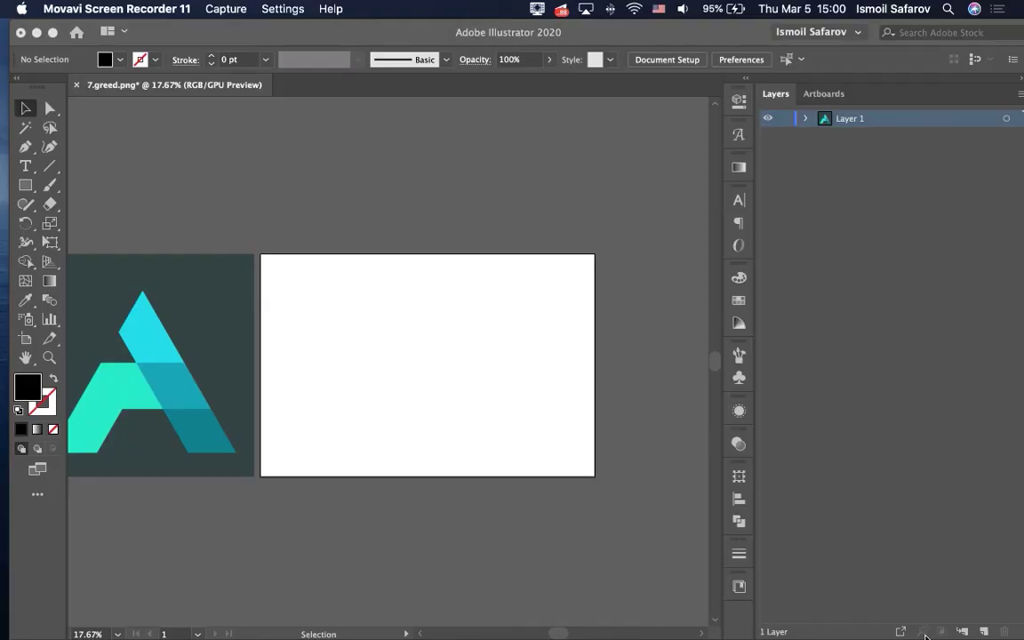
- Bring Illustrator forward and turn on View > Show Grid
{"action": "left_click", "coordinate": [630, 433]}
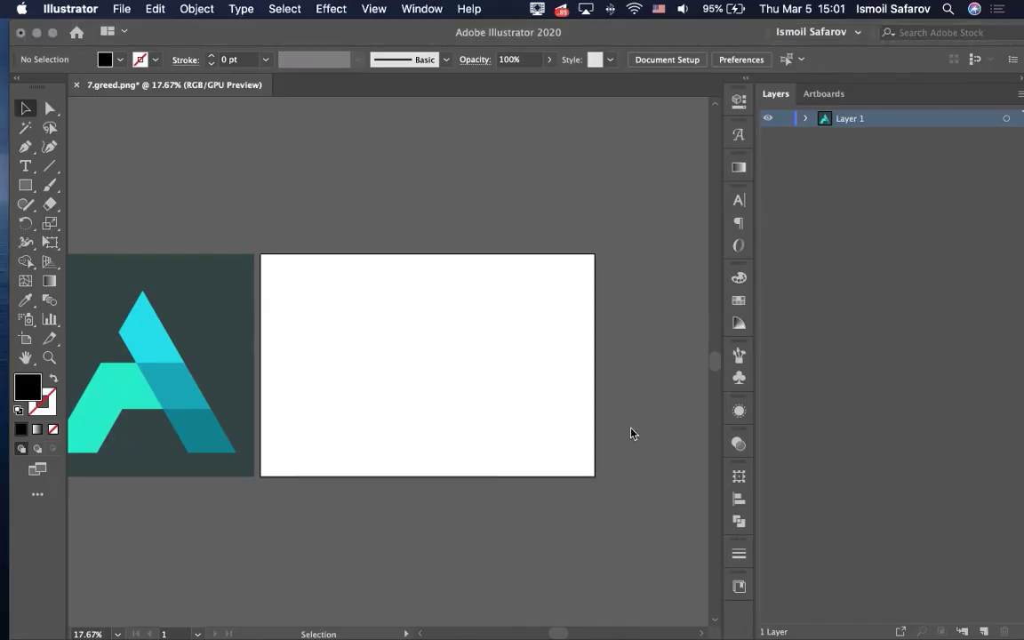
{"action": "scroll", "coordinate": [631, 433], "scroll_direction": "left", "scroll_amount": 5}
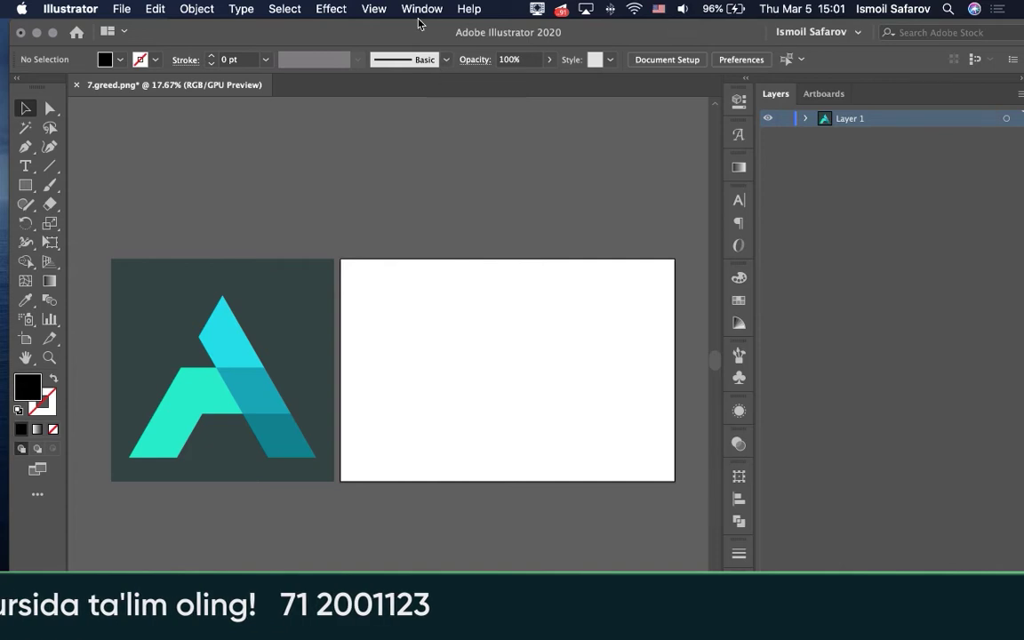
{"action": "left_click", "coordinate": [374, 9]}
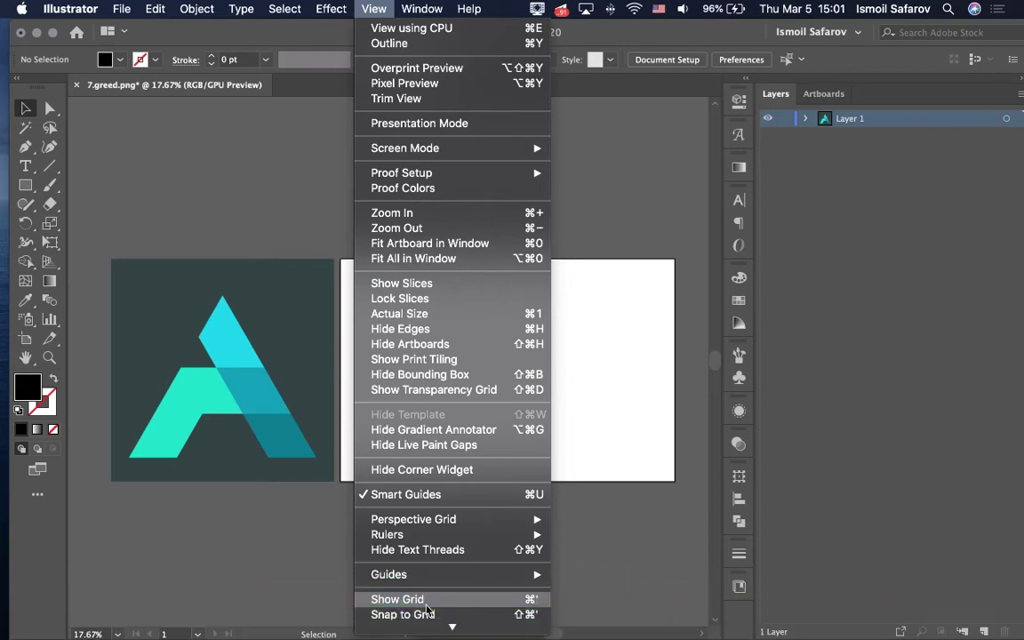
{"action": "left_click", "coordinate": [397, 598]}
- Frame the gridded artboard in view and bring up the Preferences dialog
{"action": "scroll", "coordinate": [462, 458], "scroll_direction": "right", "scroll_amount": 2}
{"action": "scroll", "coordinate": [462, 457], "scroll_direction": "up", "scroll_amount": 3}
{"action": "scroll", "coordinate": [462, 457], "scroll_direction": "down", "scroll_amount": 3}
{"action": "scroll", "coordinate": [462, 458], "scroll_direction": "up", "scroll_amount": 2}
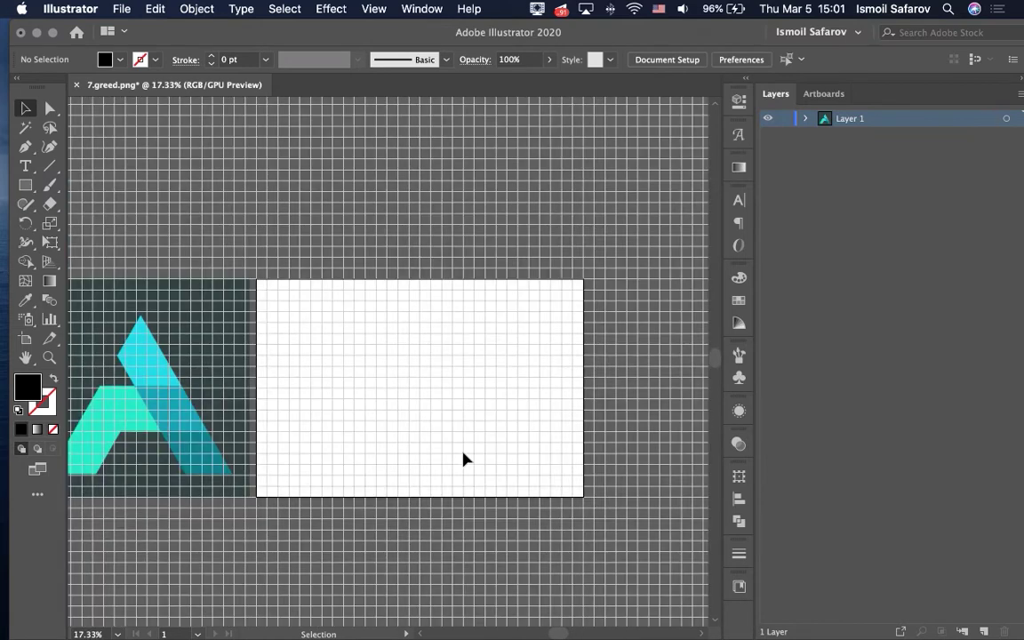
{"action": "scroll", "coordinate": [462, 457], "scroll_direction": "up", "scroll_amount": 1}
{"action": "scroll", "coordinate": [462, 458], "scroll_direction": "left", "scroll_amount": 1}
{"action": "scroll", "coordinate": [462, 458], "scroll_direction": "left", "scroll_amount": 1}
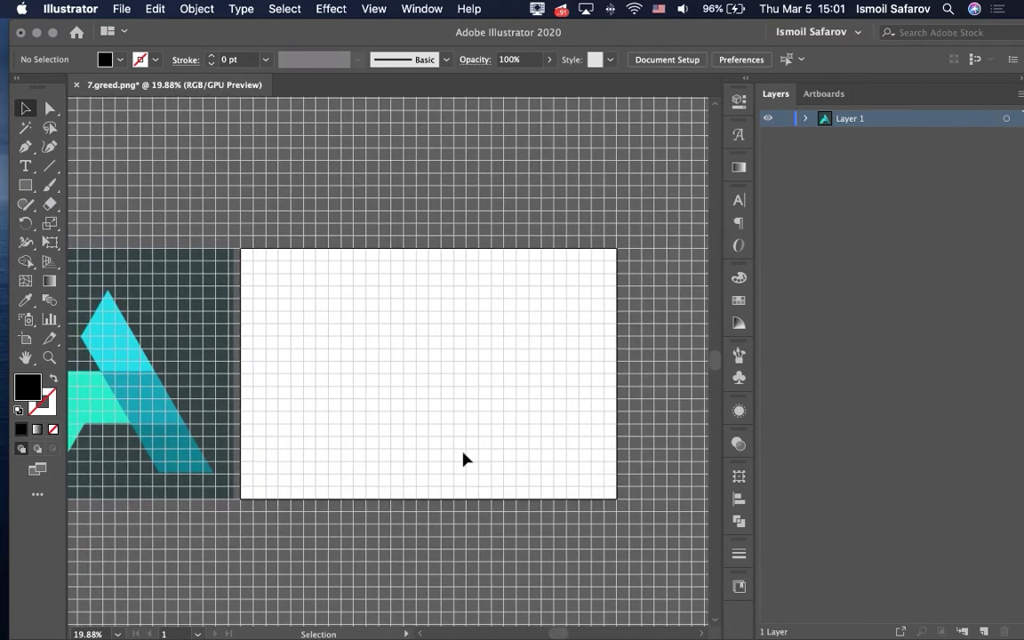
{"action": "key", "text": "super+k"}
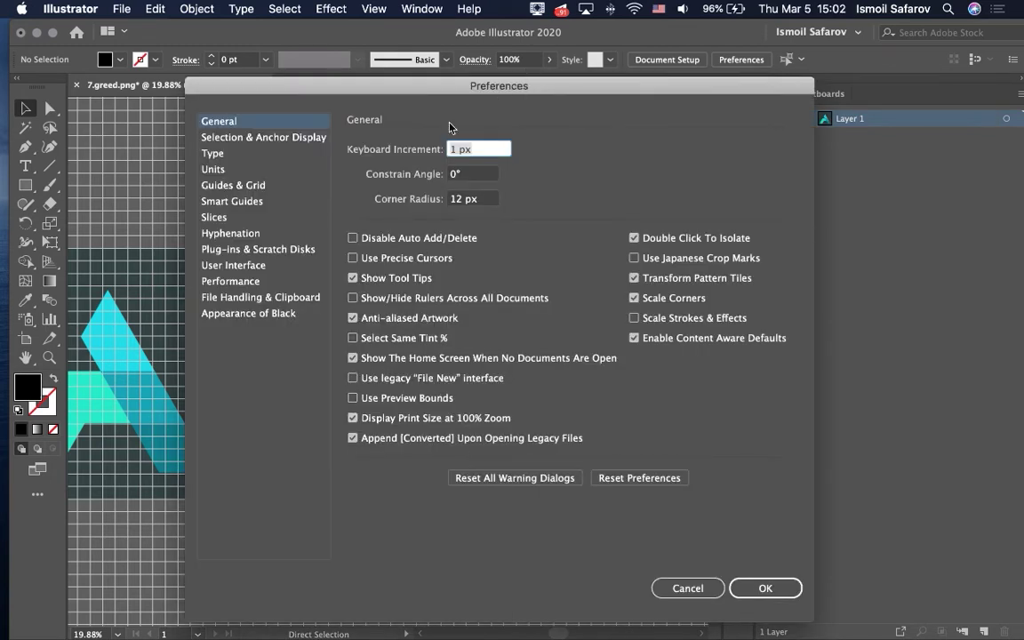
- In Guides & Grid preferences, set Gridline every to 1 px and confirm
{"action": "left_click", "coordinate": [225, 187]}
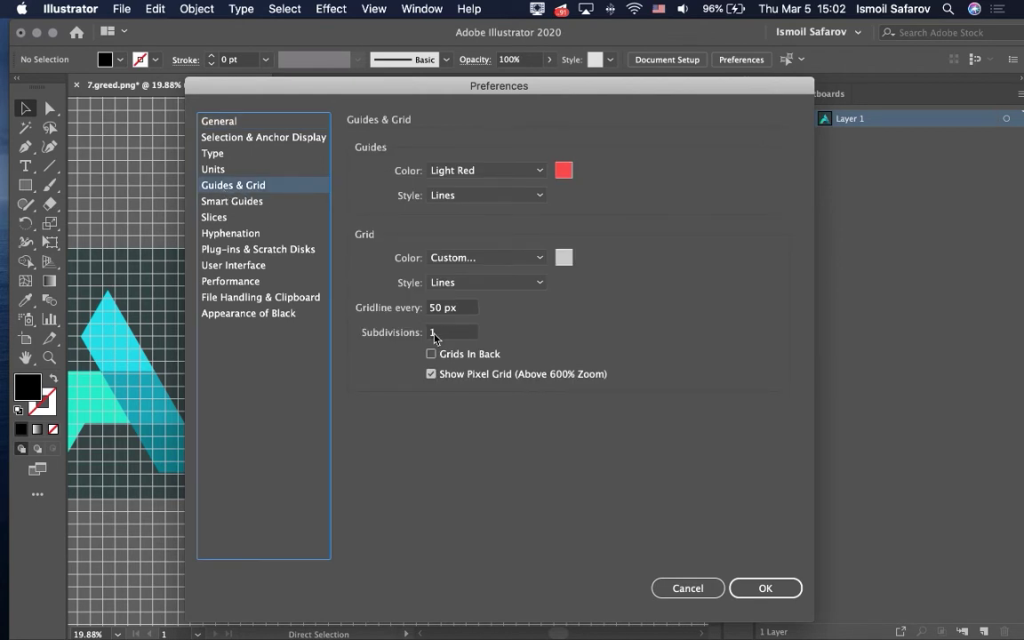
{"action": "left_click_drag", "start_coordinate": [456, 96], "coordinate": [623, 91]}
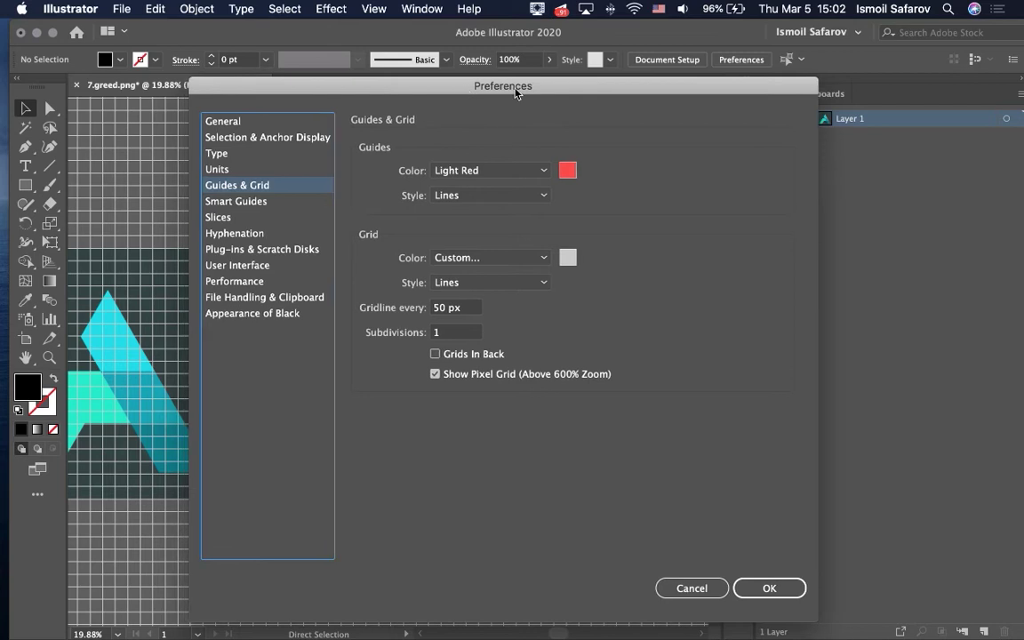
{"action": "left_click", "coordinate": [595, 328]}
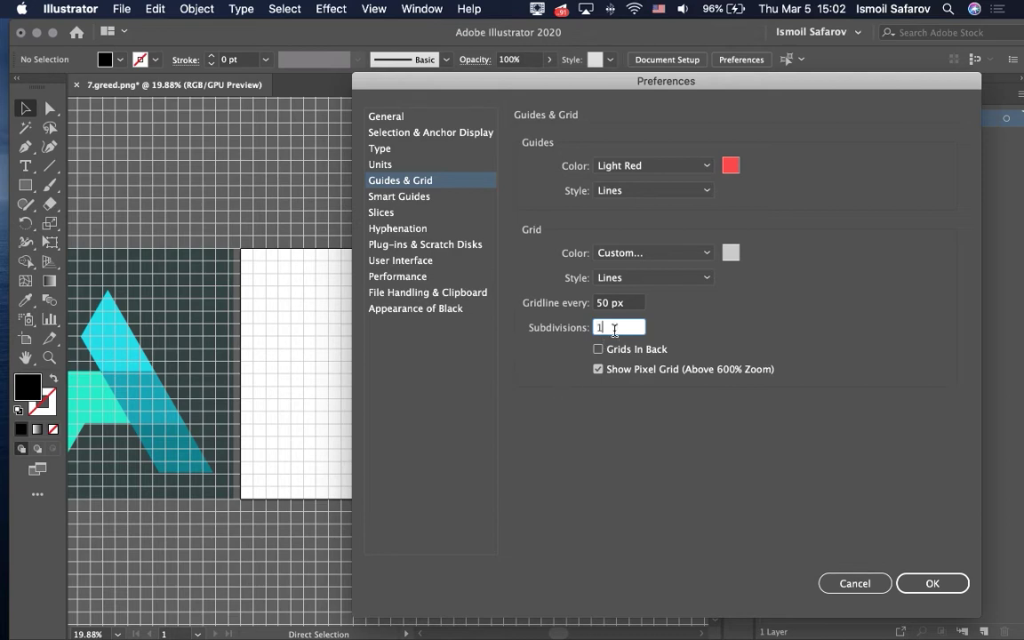
{"action": "key", "text": "shift+Tab"}
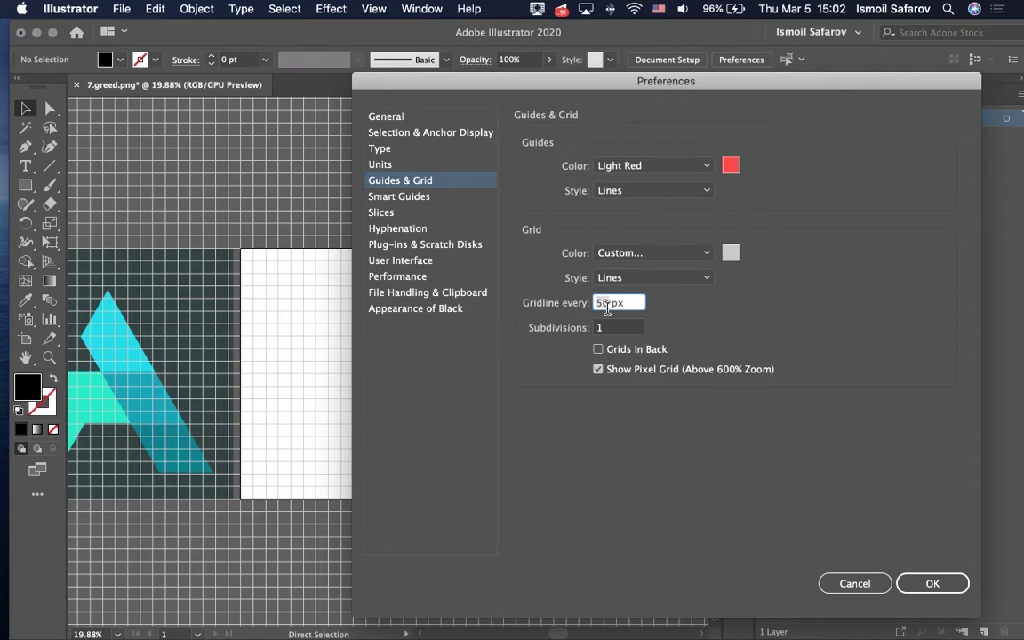
{"action": "key", "text": "BackSpace"}
{"action": "key", "text": "BackSpace"}
{"action": "type", "text": "1"}
{"action": "left_click", "coordinate": [915, 583]}
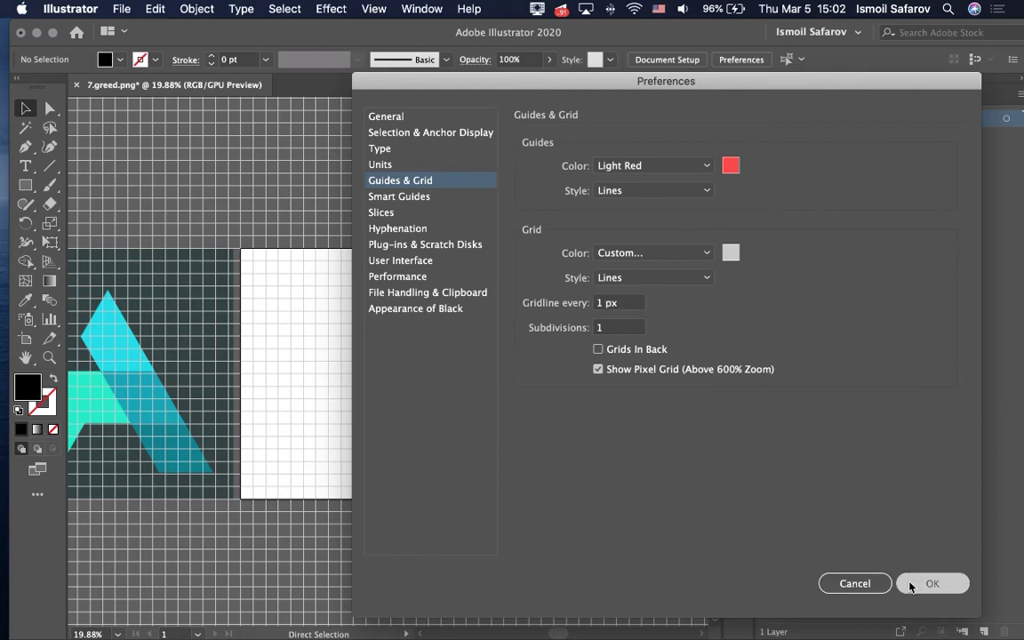
{"action": "scroll", "coordinate": [372, 414], "scroll_direction": "up", "scroll_amount": 1}
{"action": "scroll", "coordinate": [372, 414], "scroll_direction": "up", "scroll_amount": 5}
- Undo the last change and delete the stray coloured shapes
{"action": "scroll", "coordinate": [371, 414], "scroll_direction": "up", "scroll_amount": 1}
{"action": "scroll", "coordinate": [372, 414], "scroll_direction": "up", "scroll_amount": 3}
{"action": "scroll", "coordinate": [371, 414], "scroll_direction": "up", "scroll_amount": 2}
{"action": "scroll", "coordinate": [372, 414], "scroll_direction": "up", "scroll_amount": 2}
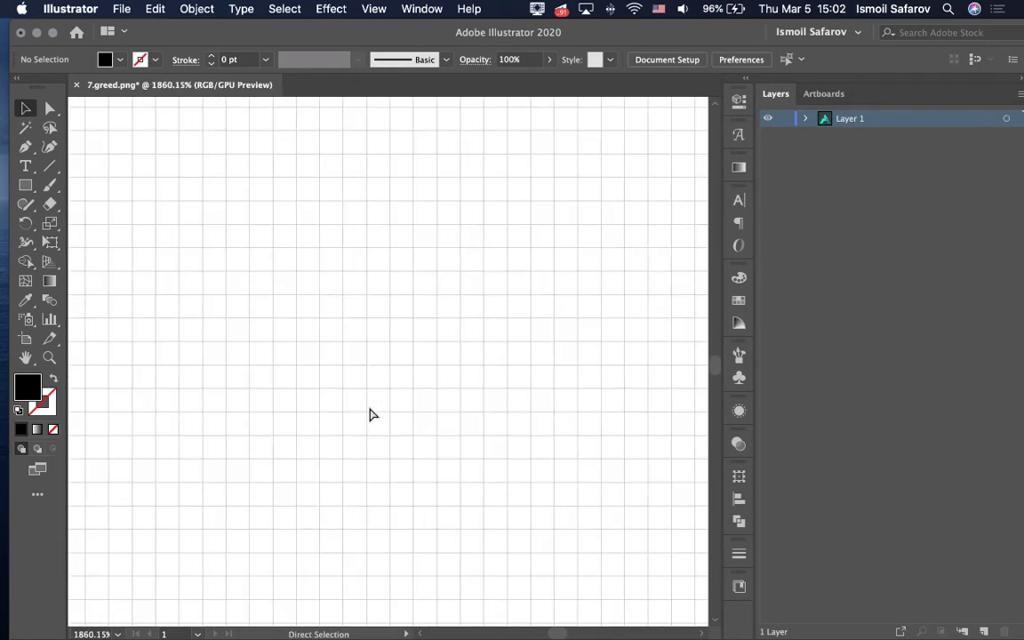
{"action": "key", "text": "super+z"}
{"action": "scroll", "coordinate": [371, 414], "scroll_direction": "down", "scroll_amount": 10}
{"action": "scroll", "coordinate": [371, 414], "scroll_direction": "down", "scroll_amount": 3}
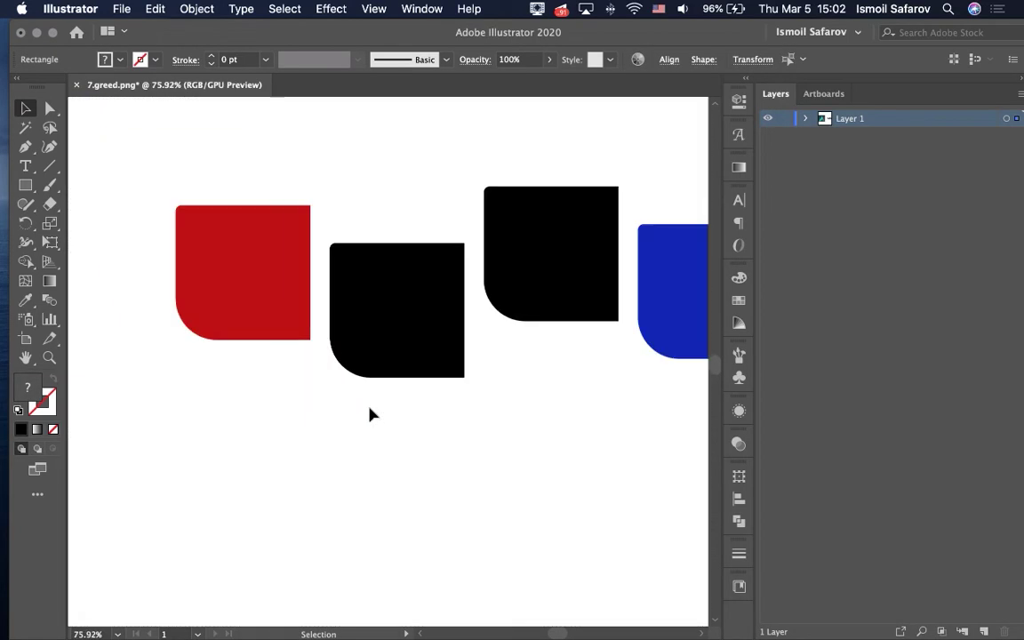
{"action": "scroll", "coordinate": [349, 407], "scroll_direction": "down", "scroll_amount": 3}
{"action": "key", "text": "BackSpace"}
- Set Gridline every to 50 px with Grids In Back checked, keeping the grey grid colour
{"action": "key", "text": "super+k"}
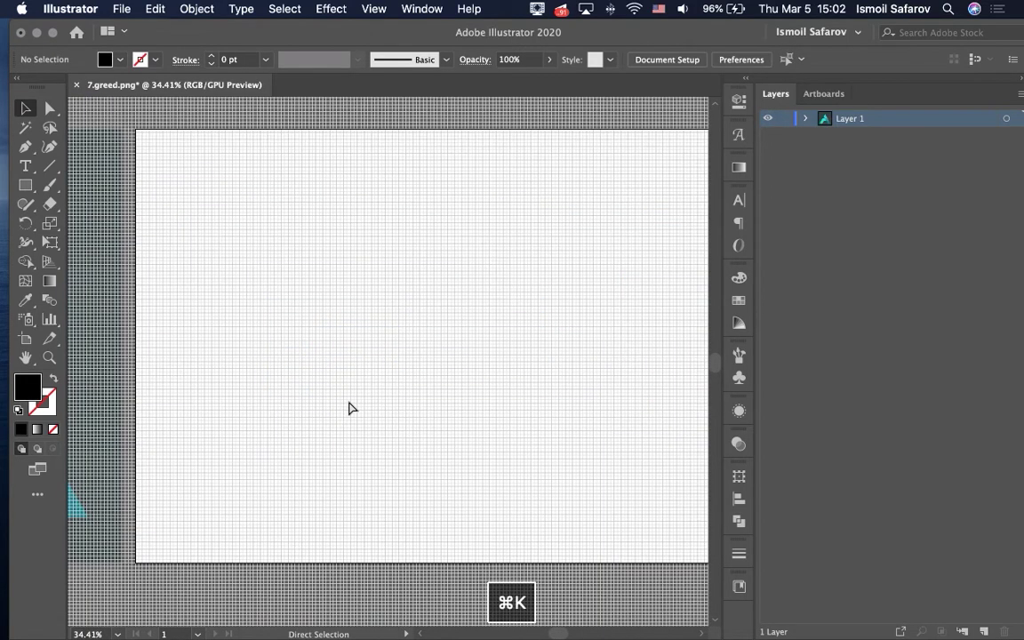
{"action": "left_click", "coordinate": [400, 181]}
{"action": "left_click", "coordinate": [604, 302]}
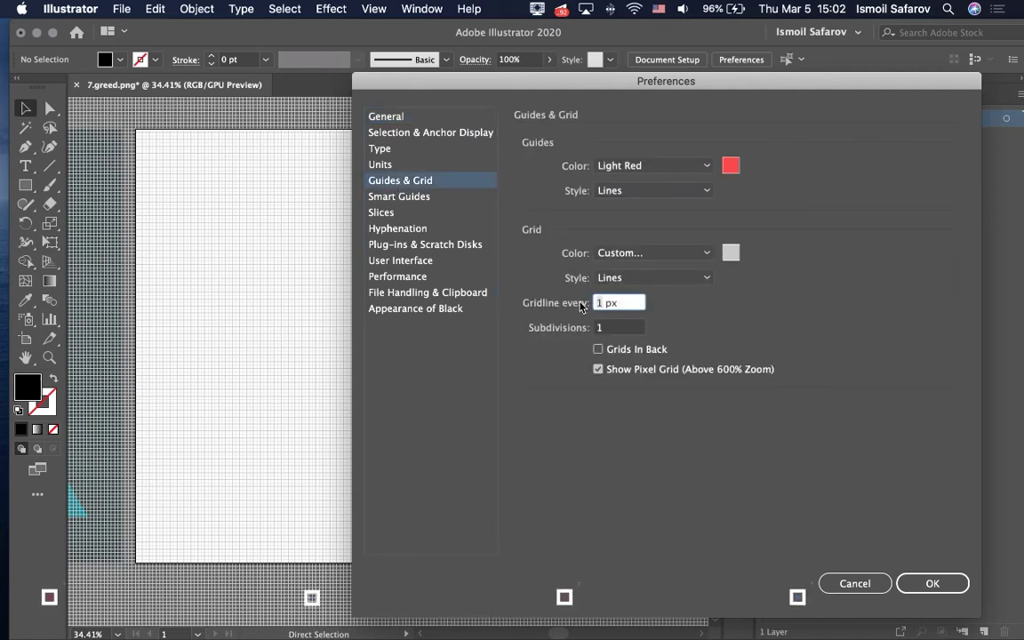
{"action": "type", "text": "1"}
{"action": "key", "text": "BackSpace"}
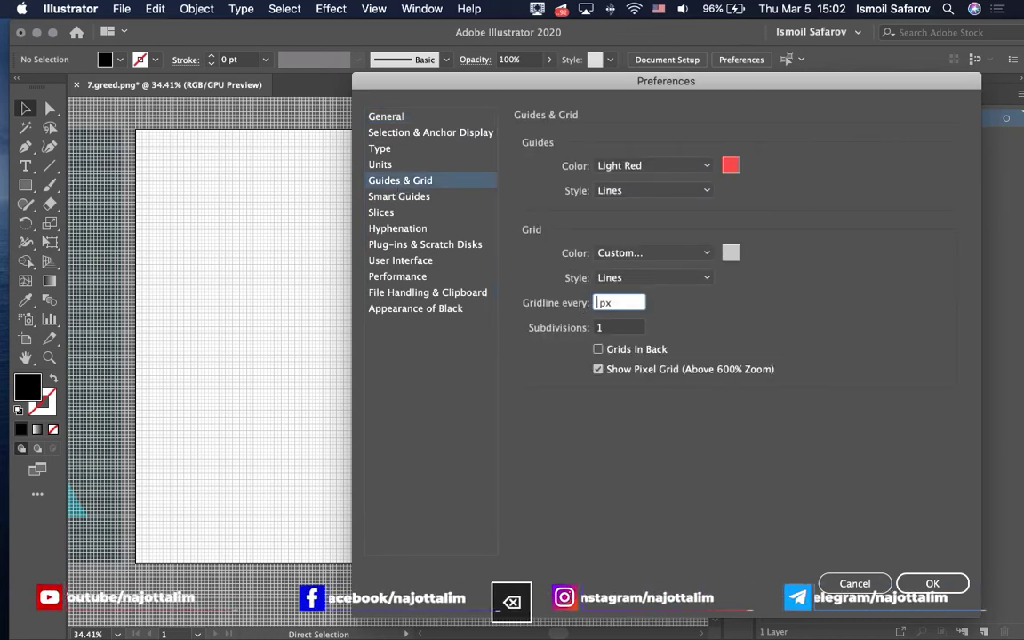
{"action": "type", "text": "50"}
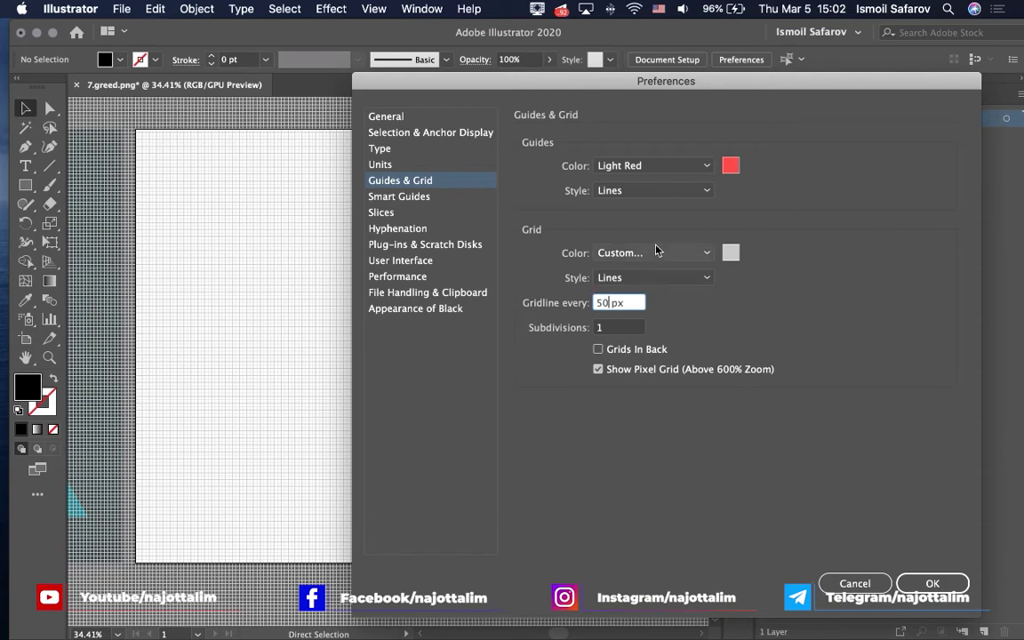
{"action": "left_click", "coordinate": [727, 256]}
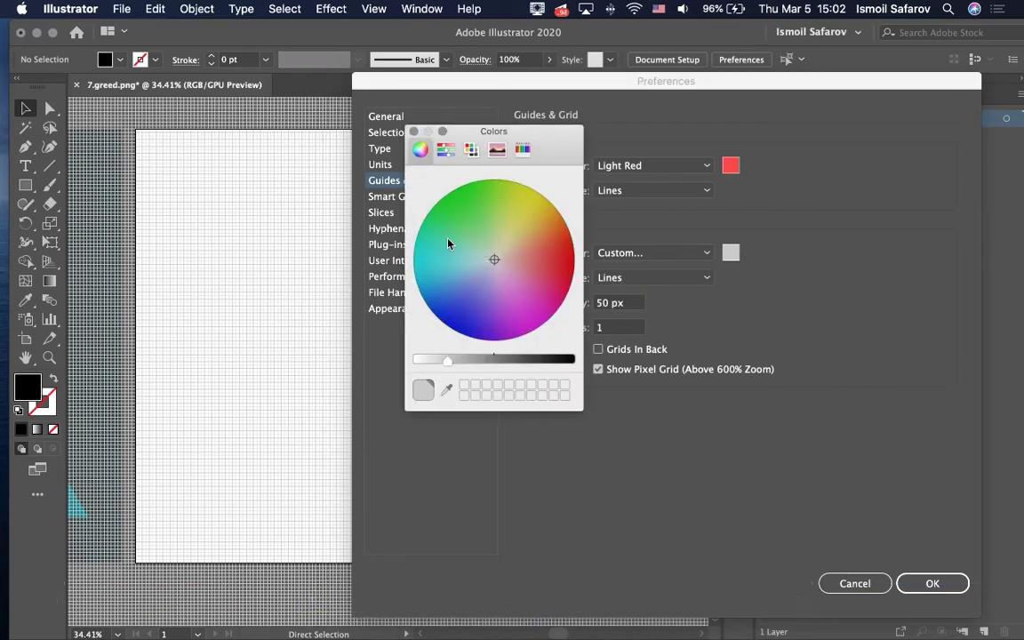
{"action": "left_click", "coordinate": [712, 523]}
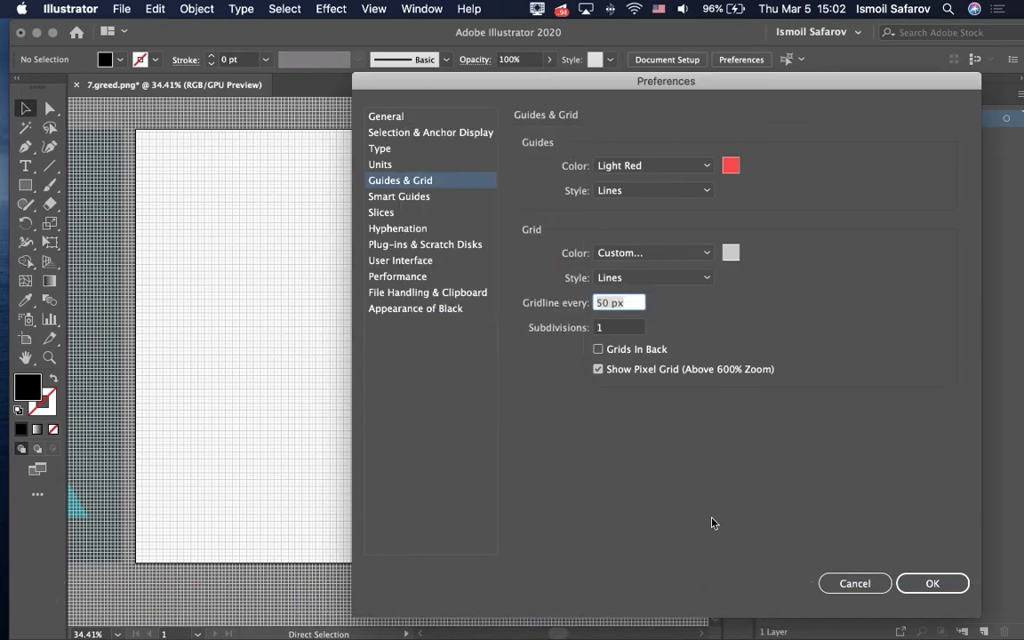
{"action": "left_click", "coordinate": [635, 303]}
{"action": "left_click", "coordinate": [598, 349]}
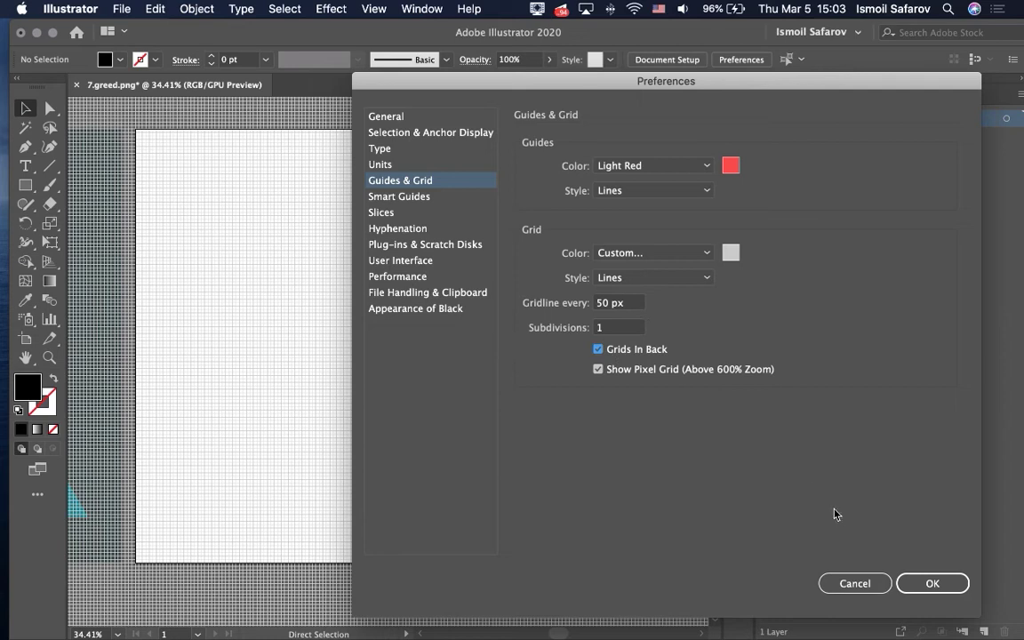
{"action": "left_click", "coordinate": [919, 579]}
{"action": "left_click", "coordinate": [922, 583]}
- Move the teal A reference image right over the artboard's left side
{"action": "scroll", "coordinate": [514, 448], "scroll_direction": "down", "scroll_amount": 3}
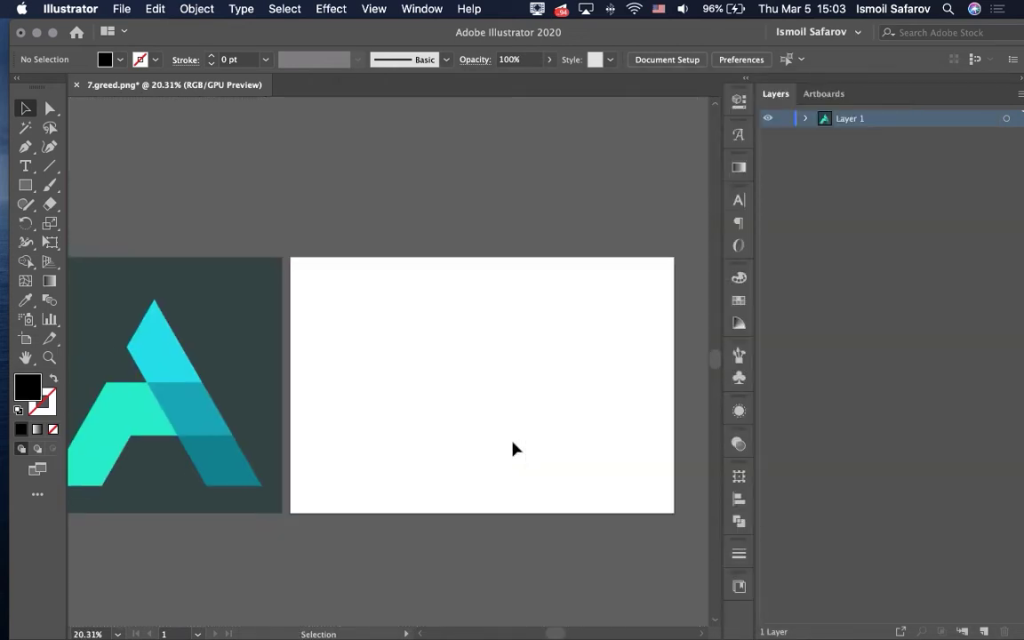
{"action": "mouse_move", "coordinate": [155, 372]}
{"action": "left_mouse_down"}
{"action": "mouse_move", "coordinate": [367, 396]}
{"action": "mouse_move", "coordinate": [472, 382]}
{"action": "left_mouse_up"}
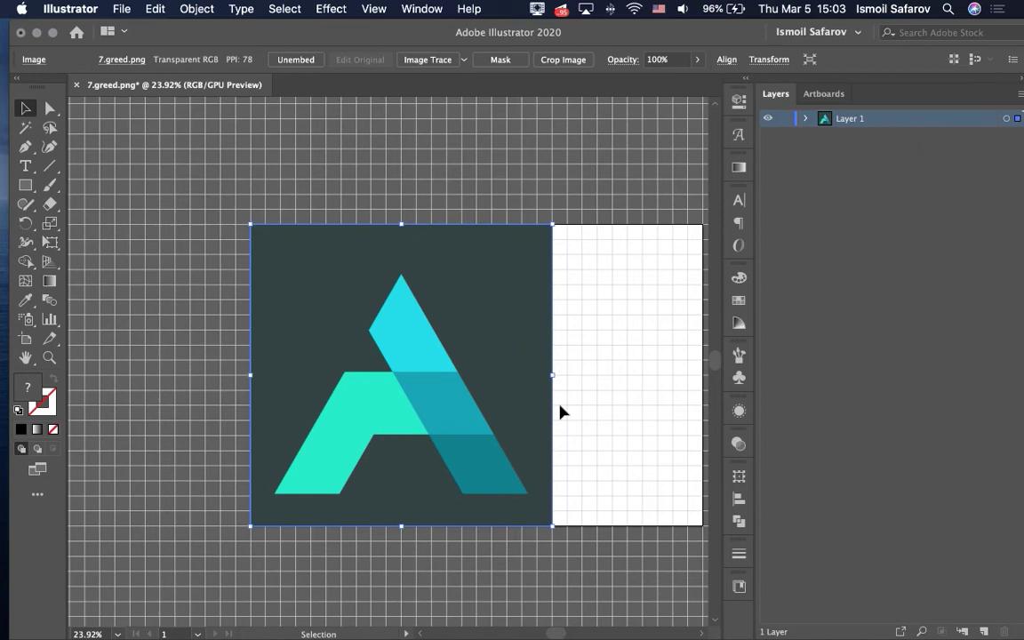
{"action": "scroll", "coordinate": [562, 411], "scroll_direction": "right", "scroll_amount": 2}
- Draw a test black square on the artboard, delete it, and return to the Selection tool
{"action": "left_click", "coordinate": [25, 185]}
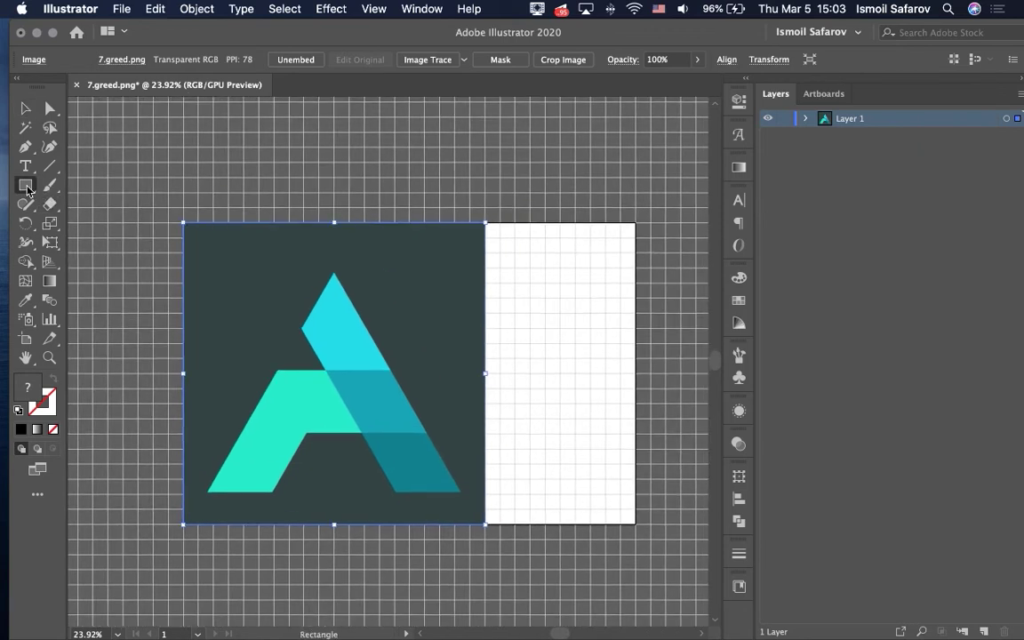
{"action": "left_click_drag", "start_coordinate": [517, 285], "coordinate": [590, 357]}
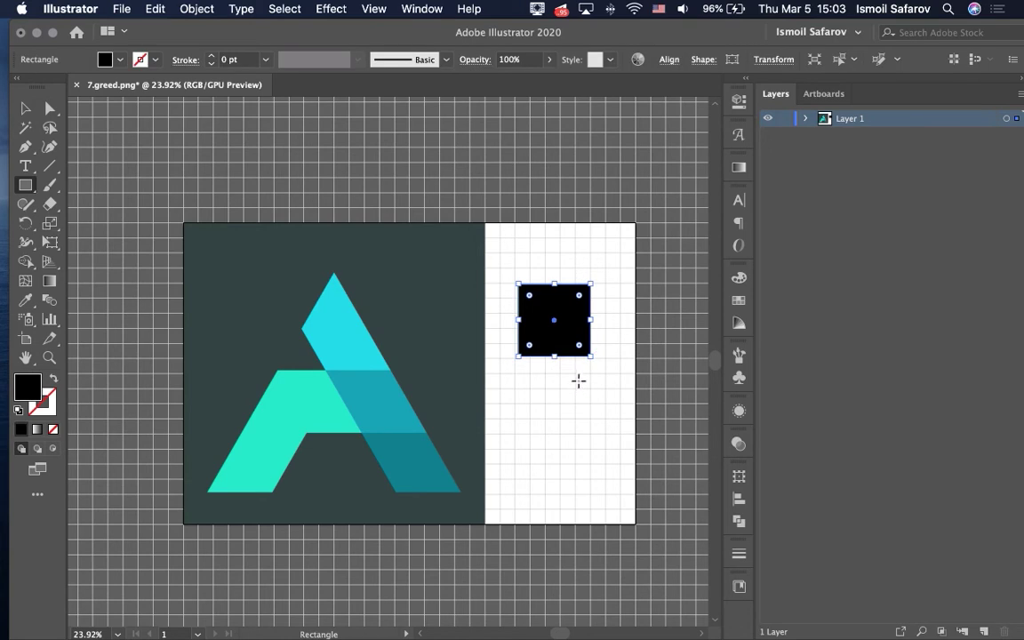
{"action": "scroll", "coordinate": [576, 361], "scroll_direction": "up", "scroll_amount": 5}
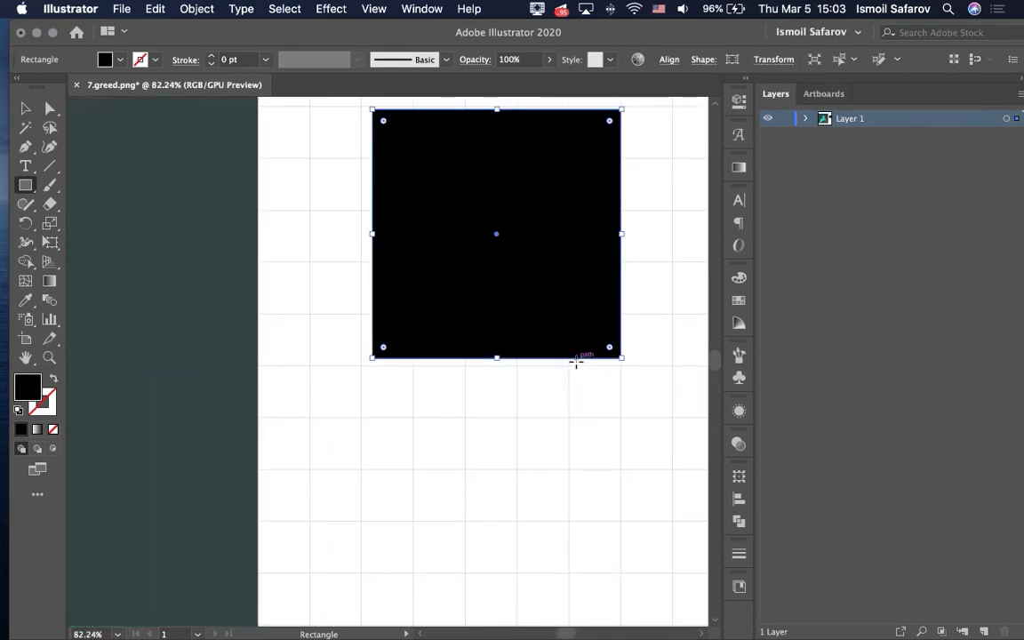
{"action": "key", "text": "BackSpace"}
{"action": "scroll", "coordinate": [575, 361], "scroll_direction": "down", "scroll_amount": 3}
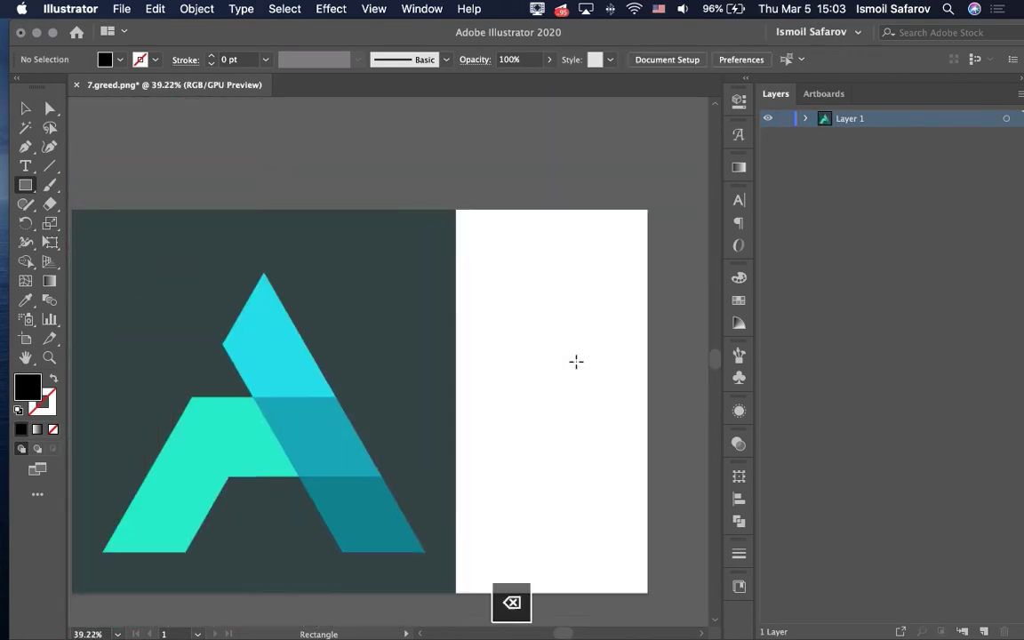
{"action": "scroll", "coordinate": [576, 360], "scroll_direction": "down", "scroll_amount": 2}
{"action": "key", "text": "v"}
{"action": "scroll", "coordinate": [573, 363], "scroll_direction": "left", "scroll_amount": 3}
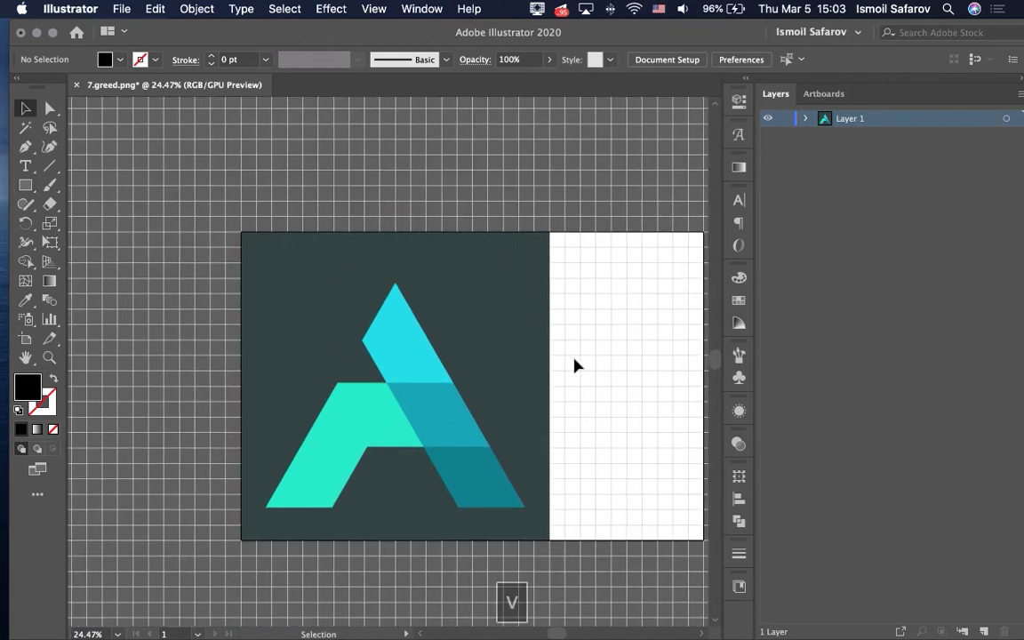
{"action": "scroll", "coordinate": [573, 363], "scroll_direction": "down", "scroll_amount": 2}
- Shift the teal A left of the artboard and switch off Grids In Back in Guides & Grid
{"action": "left_click_drag", "start_coordinate": [396, 398], "coordinate": [307, 391]}
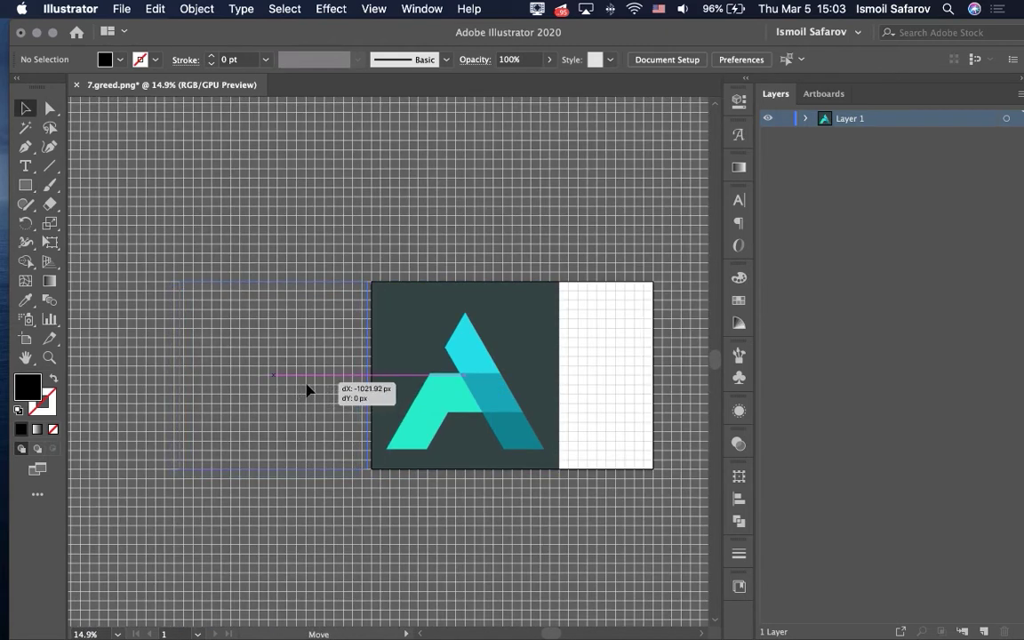
{"action": "key", "text": "super+k"}
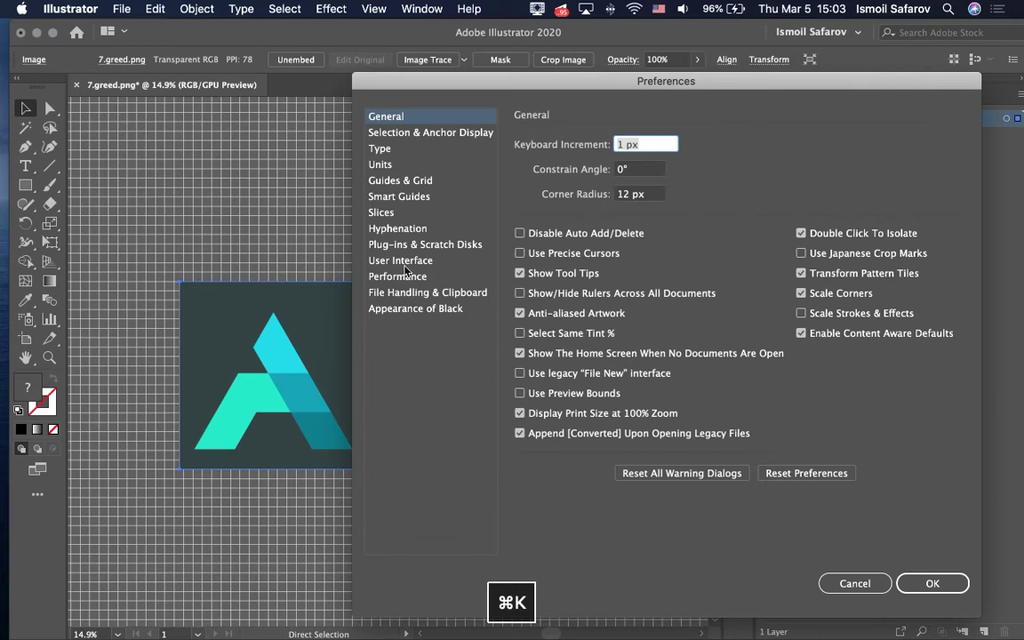
{"action": "left_click", "coordinate": [399, 196]}
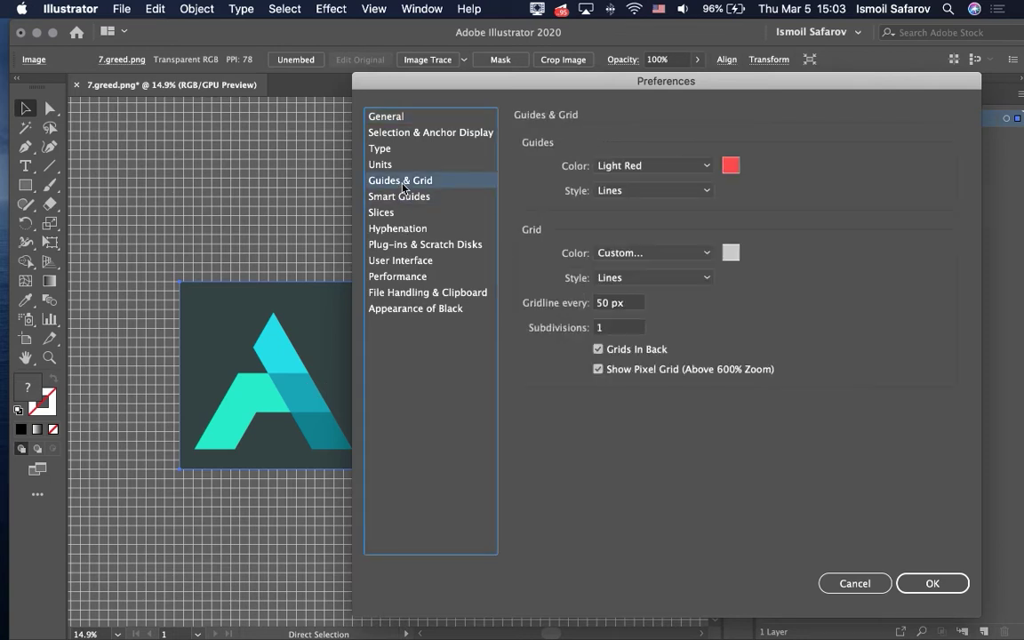
{"action": "left_click", "coordinate": [622, 351]}
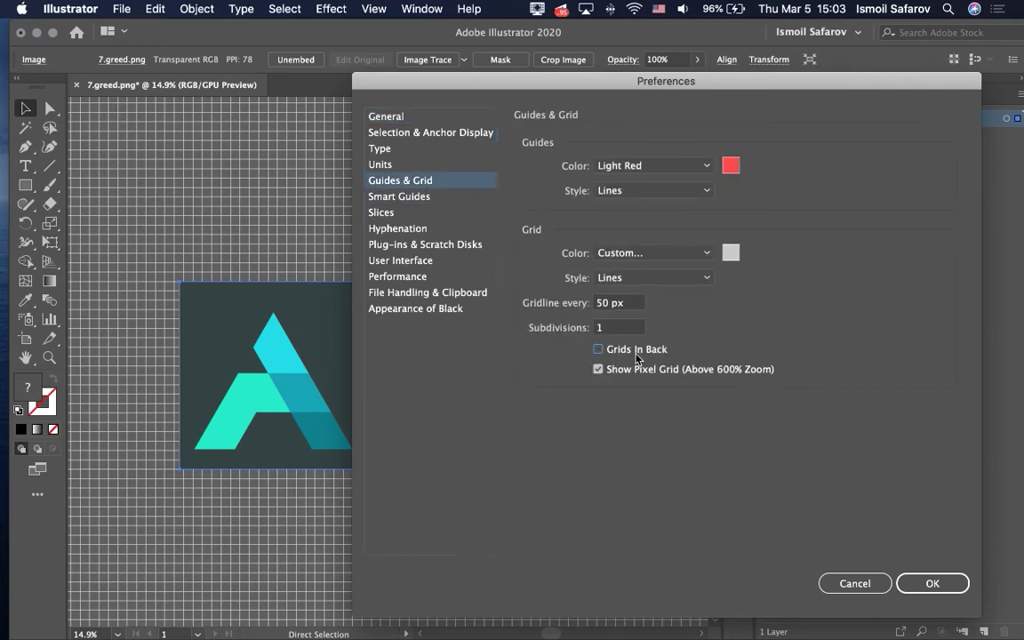
{"action": "left_click", "coordinate": [932, 583]}
{"action": "scroll", "coordinate": [527, 438], "scroll_direction": "up", "scroll_amount": 5}
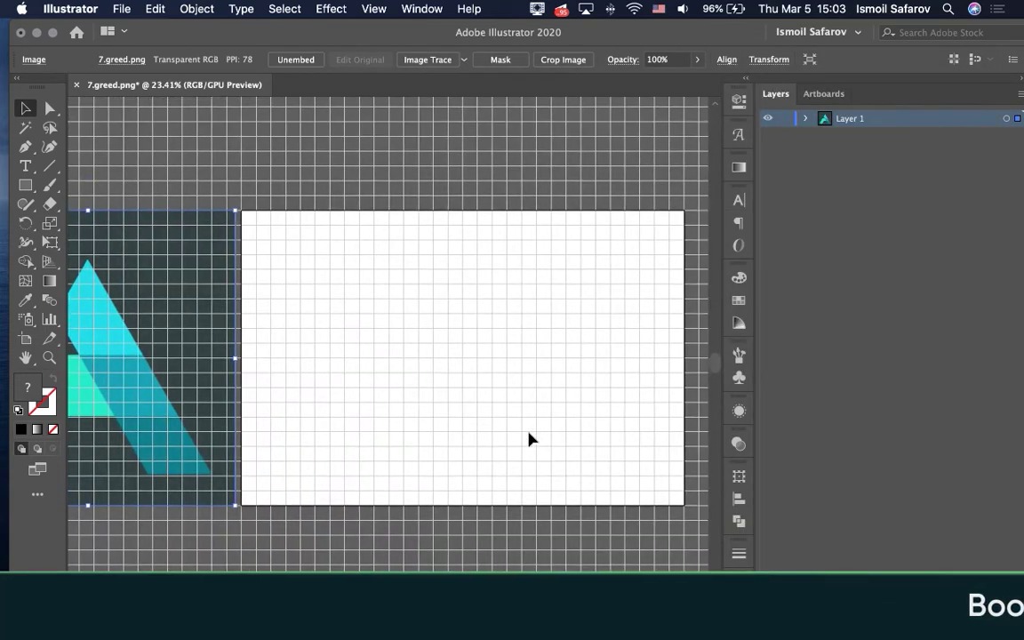
{"action": "left_click", "coordinate": [373, 9]}
{"action": "scroll", "coordinate": [449, 322], "scroll_direction": "down", "scroll_amount": 3}
{"action": "scroll", "coordinate": [463, 365], "scroll_direction": "down", "scroll_amount": 2}
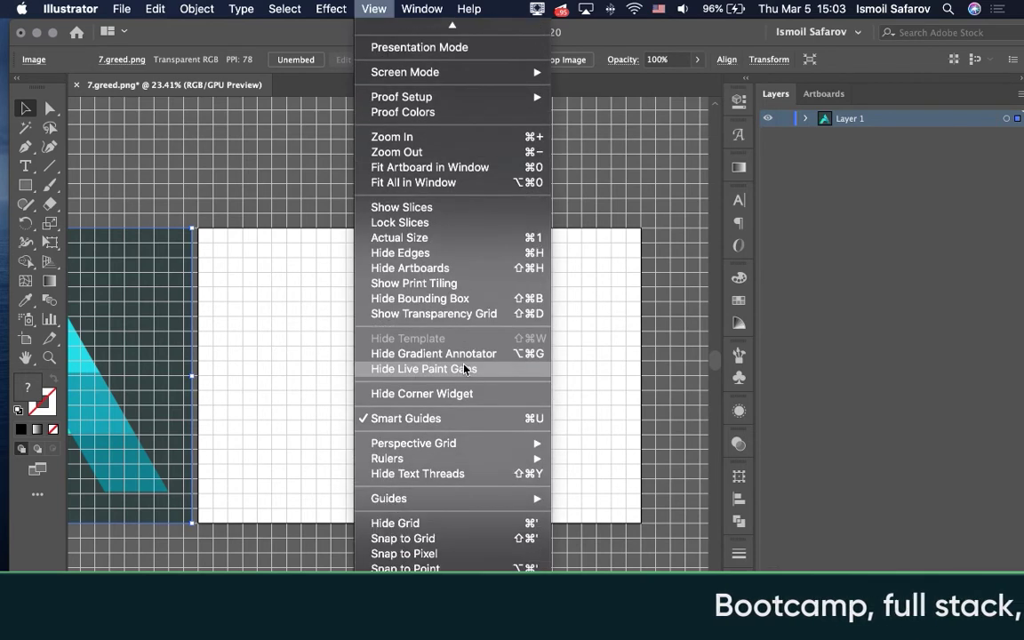
- Enable View > Snap to Grid and confirm its checkmark
{"action": "left_click", "coordinate": [447, 539]}
{"action": "left_click", "coordinate": [373, 9]}
{"action": "scroll", "coordinate": [426, 382], "scroll_direction": "down", "scroll_amount": 3}
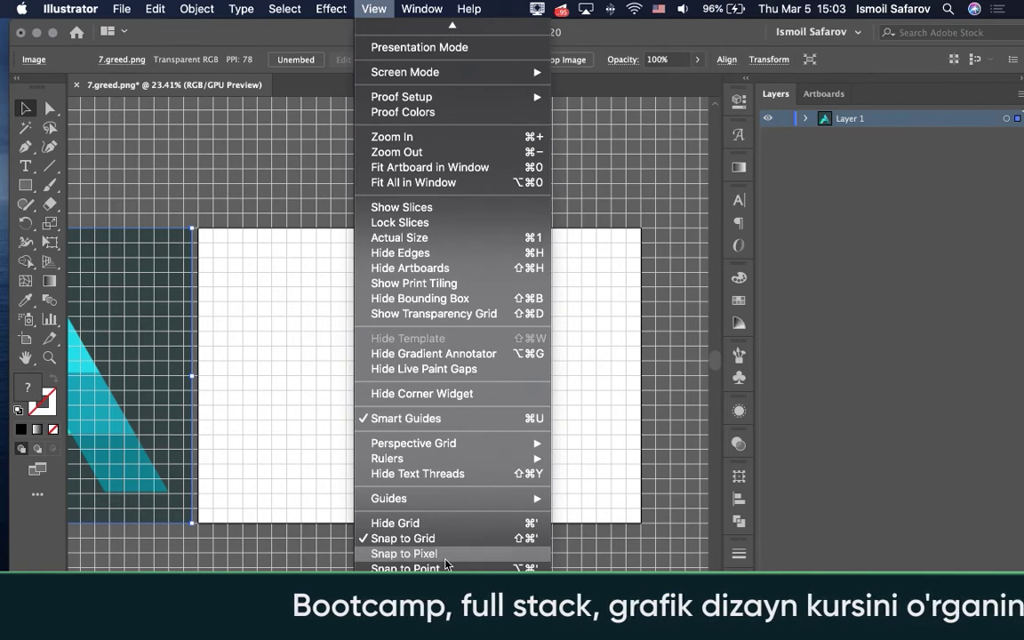
{"action": "left_click", "coordinate": [404, 552]}
- Zoom out to frame the logo and artboard, then select the teal A reference image
{"action": "left_click", "coordinate": [347, 424]}
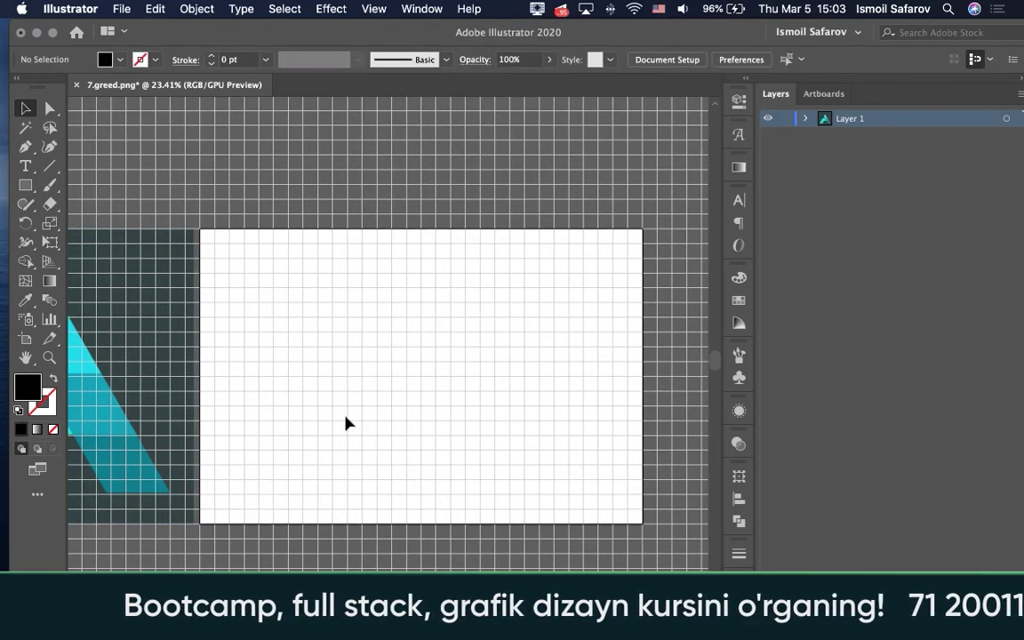
{"action": "scroll", "coordinate": [347, 424], "scroll_direction": "up", "scroll_amount": 2}
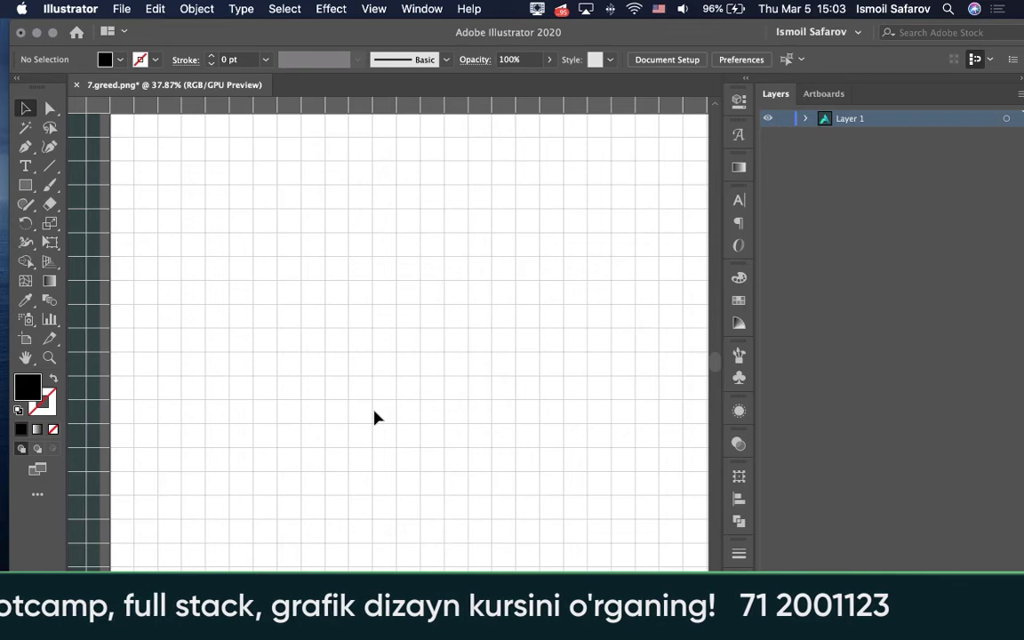
{"action": "scroll", "coordinate": [374, 417], "scroll_direction": "down", "scroll_amount": 3}
{"action": "key", "text": "ctrl+apostrophe"}
{"action": "scroll", "coordinate": [374, 418], "scroll_direction": "down", "scroll_amount": 1}
{"action": "scroll", "coordinate": [231, 412], "scroll_direction": "left", "scroll_amount": 2}
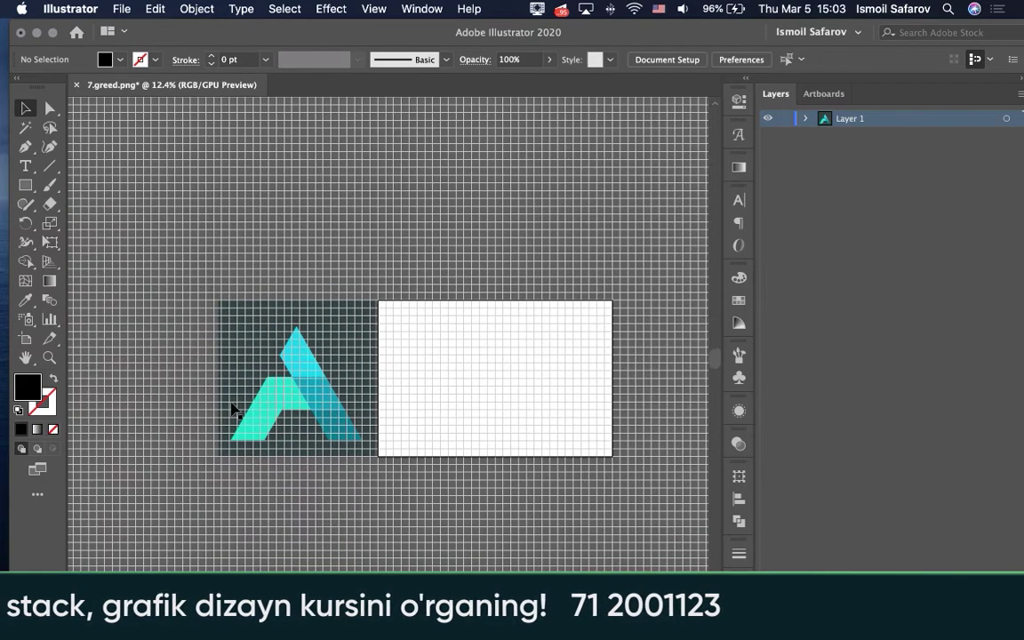
{"action": "scroll", "coordinate": [227, 410], "scroll_direction": "up", "scroll_amount": 2}
{"action": "scroll", "coordinate": [227, 410], "scroll_direction": "up", "scroll_amount": 1}
{"action": "scroll", "coordinate": [227, 411], "scroll_direction": "up", "scroll_amount": 1}
{"action": "scroll", "coordinate": [227, 410], "scroll_direction": "right", "scroll_amount": 1}
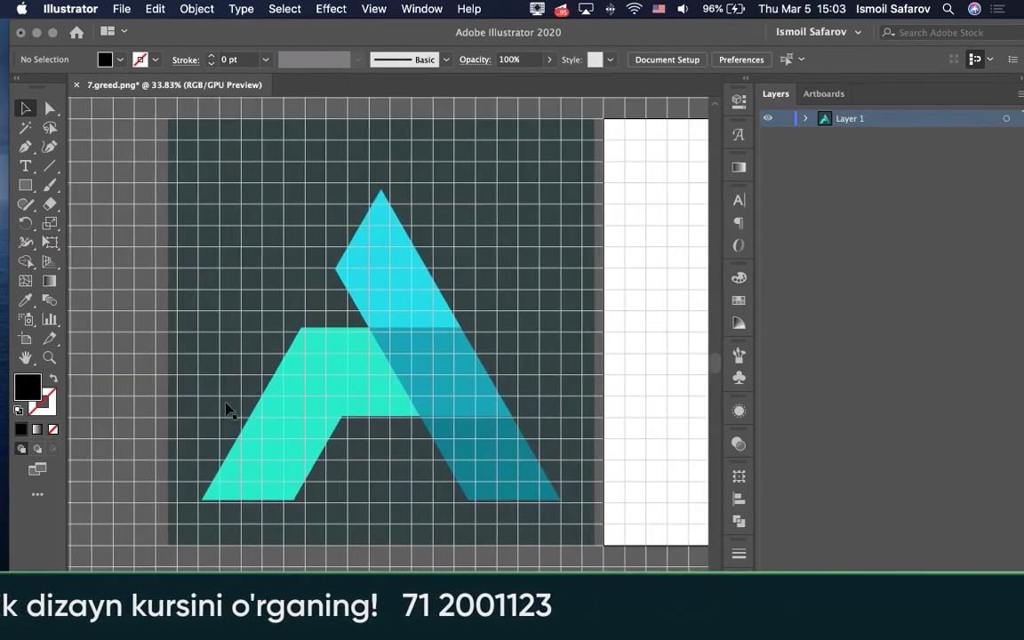
{"action": "scroll", "coordinate": [228, 411], "scroll_direction": "right", "scroll_amount": 1}
{"action": "scroll", "coordinate": [227, 410], "scroll_direction": "up", "scroll_amount": 1}
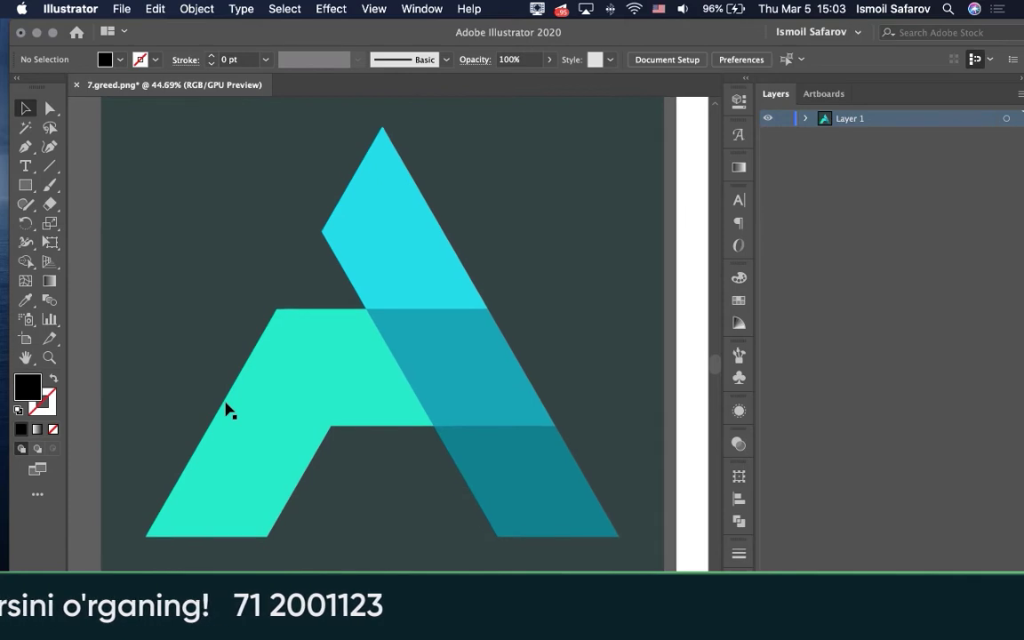
{"action": "scroll", "coordinate": [228, 411], "scroll_direction": "down", "scroll_amount": 1}
{"action": "scroll", "coordinate": [229, 405], "scroll_direction": "down", "scroll_amount": 1}
{"action": "scroll", "coordinate": [284, 369], "scroll_direction": "down", "scroll_amount": 1}
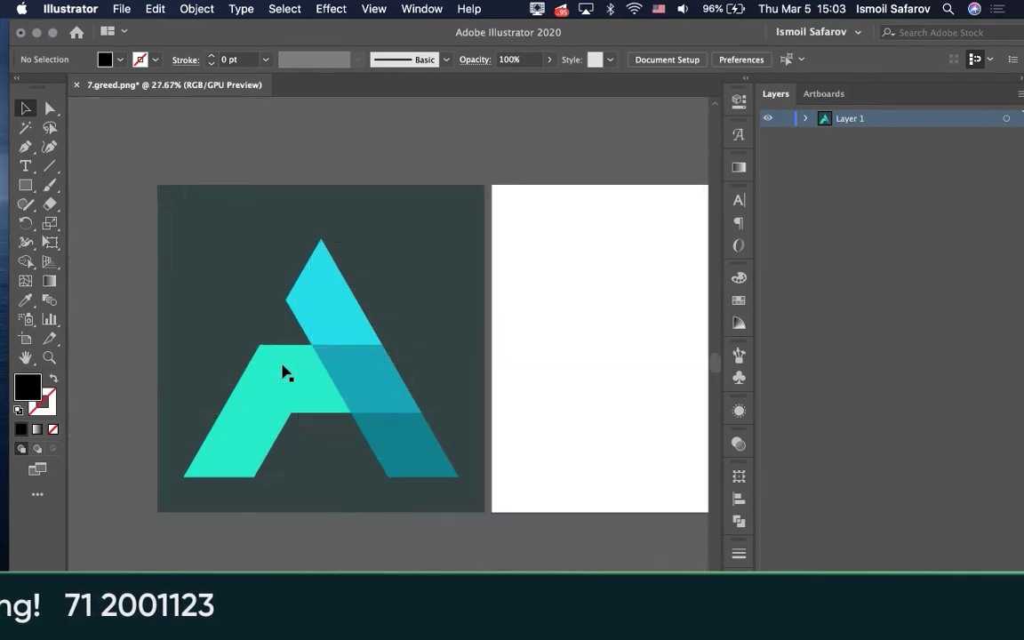
{"action": "scroll", "coordinate": [283, 370], "scroll_direction": "down", "scroll_amount": 1}
{"action": "left_click", "coordinate": [285, 364]}
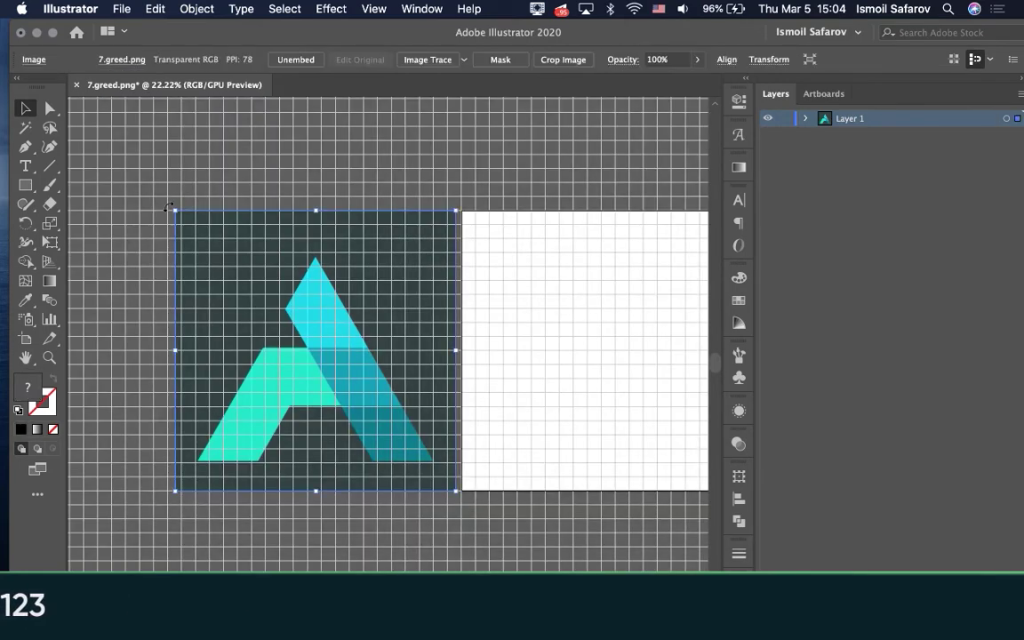
- Rotate the teal A image, undo the 45° try, rotate about 30° and nudge it
{"action": "left_click_drag", "start_coordinate": [177, 206], "coordinate": [275, 194]}
{"action": "key", "text": "ctrl+z"}
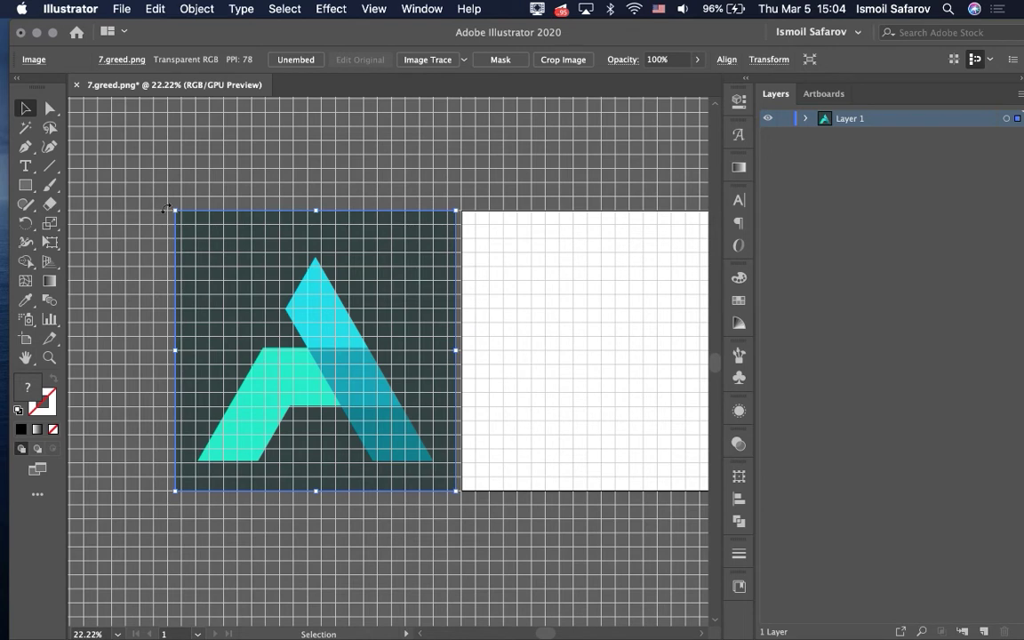
{"action": "left_click_drag", "start_coordinate": [166, 208], "coordinate": [264, 182]}
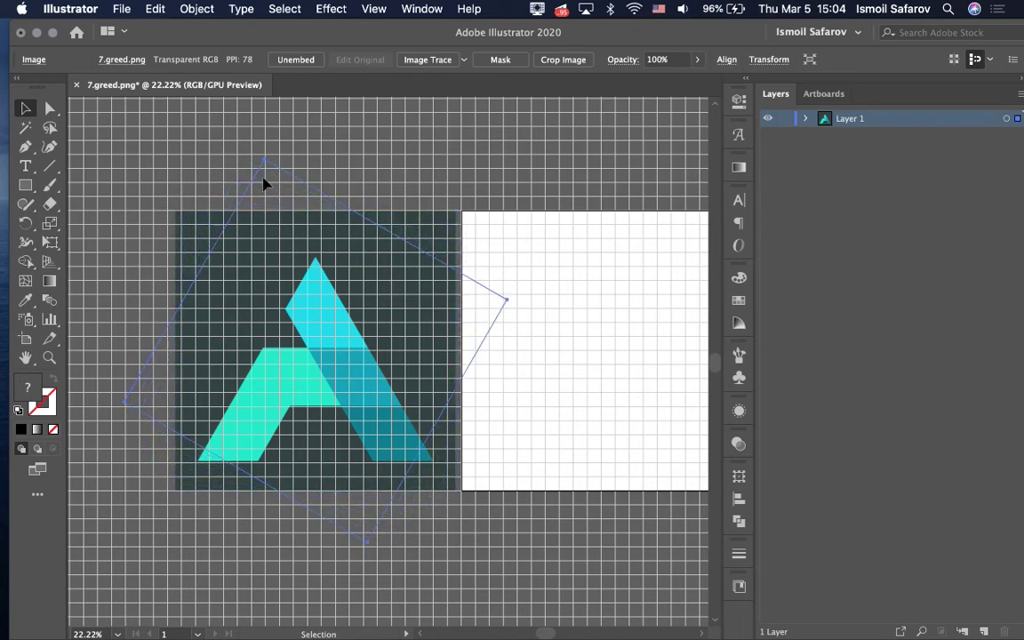
{"action": "scroll", "coordinate": [280, 278], "scroll_direction": "up", "scroll_amount": 2}
{"action": "scroll", "coordinate": [280, 278], "scroll_direction": "up", "scroll_amount": 4}
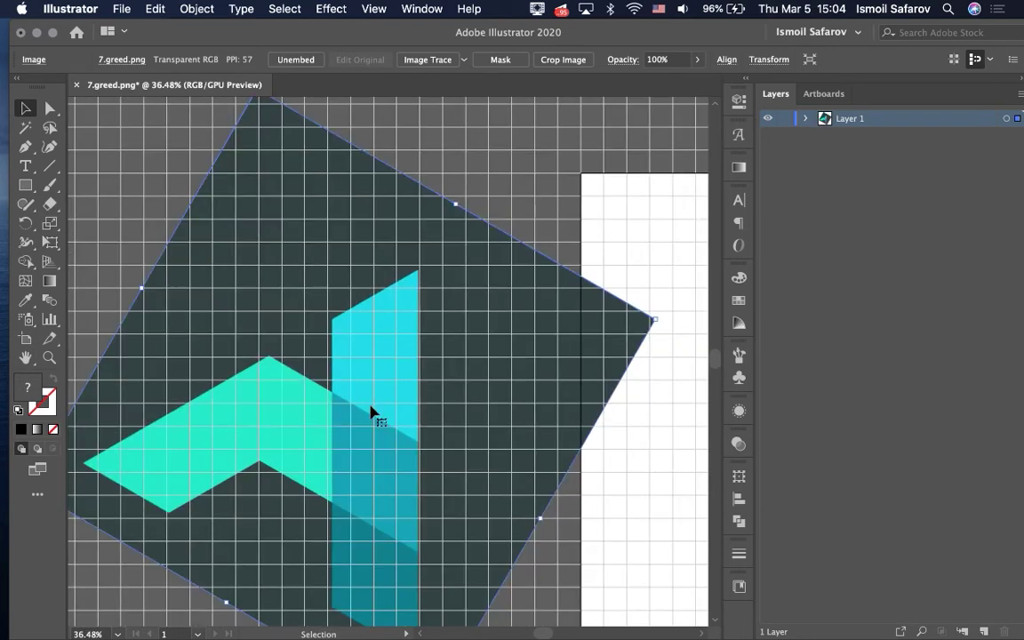
{"action": "key", "text": "Right"}
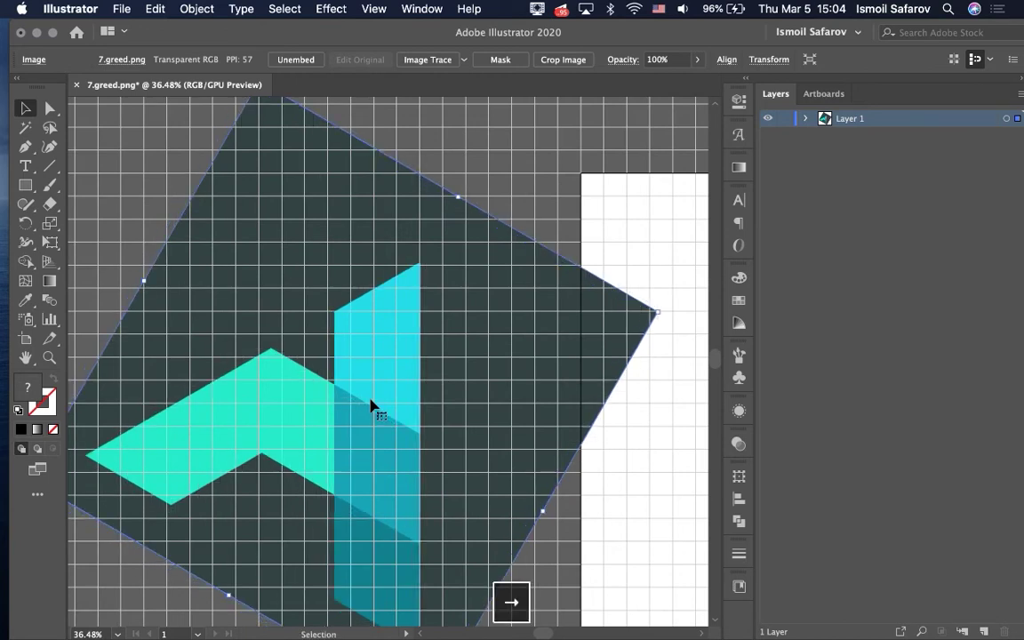
{"action": "key", "text": "Down"}
{"action": "key", "text": "Left"}
{"action": "key", "text": "Up"}
- Rotate the image the other way until its left stroke is vertical, then shift it one grid cell left
{"action": "scroll", "coordinate": [371, 406], "scroll_direction": "down", "scroll_amount": 2}
{"action": "scroll", "coordinate": [371, 406], "scroll_direction": "down", "scroll_amount": 3}
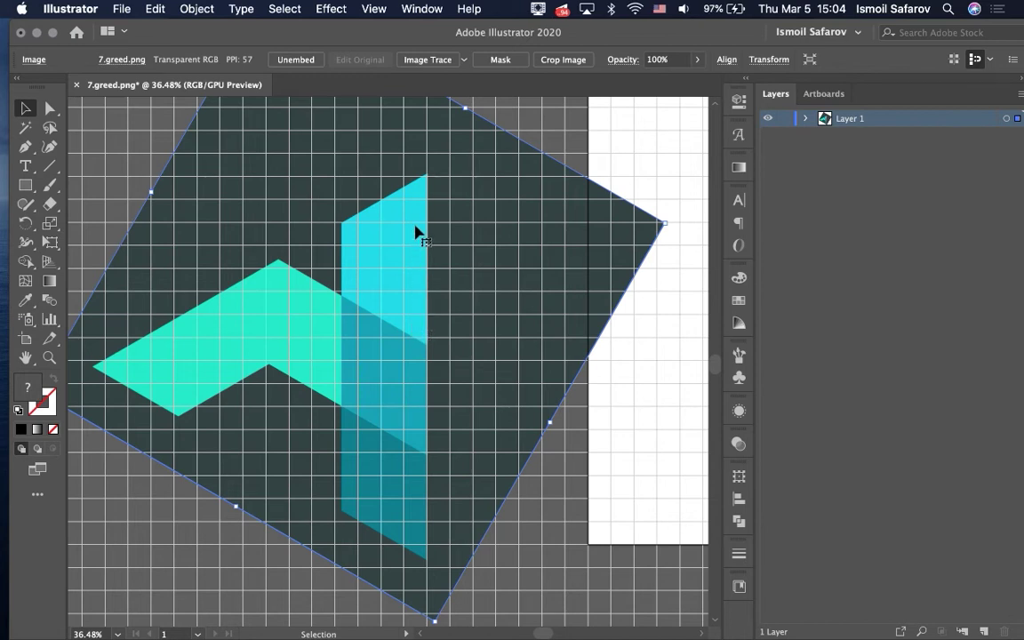
{"action": "scroll", "coordinate": [422, 194], "scroll_direction": "down", "scroll_amount": 5}
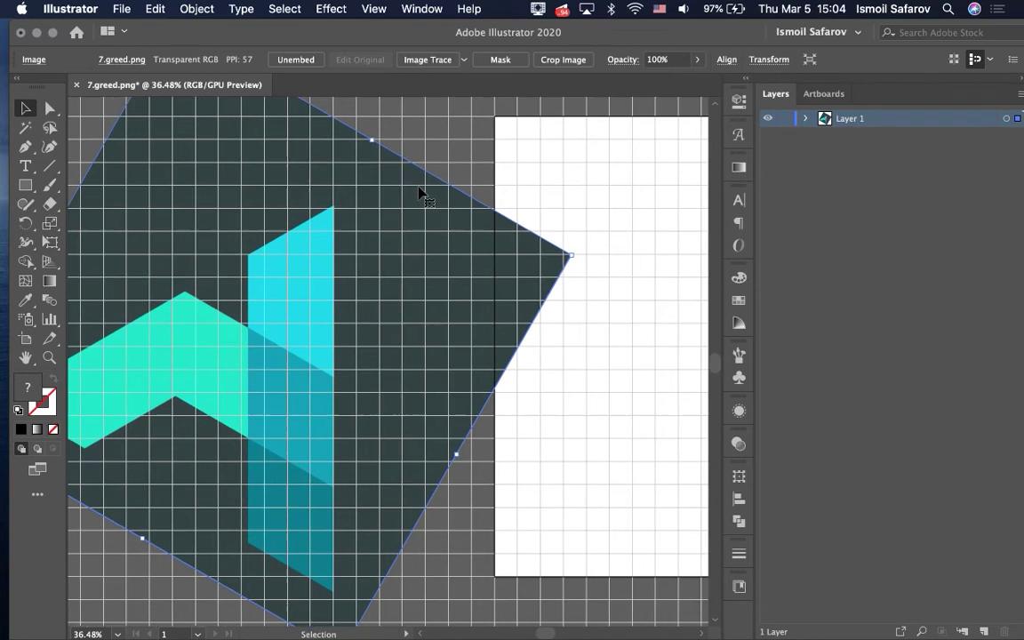
{"action": "scroll", "coordinate": [422, 194], "scroll_direction": "up", "scroll_amount": 3}
{"action": "scroll", "coordinate": [422, 194], "scroll_direction": "left", "scroll_amount": 5}
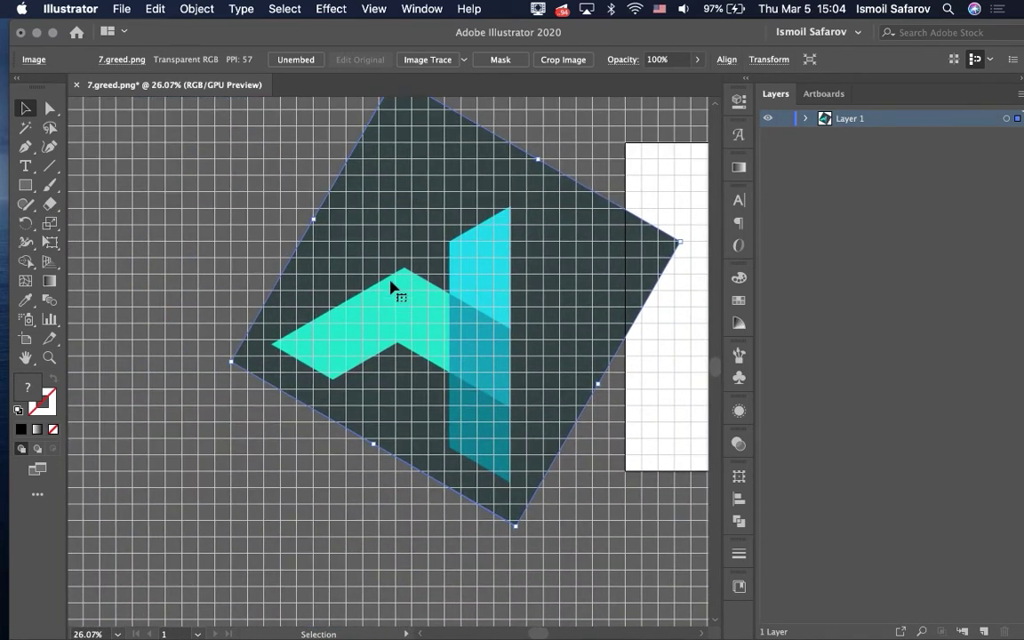
{"action": "scroll", "coordinate": [395, 266], "scroll_direction": "up", "scroll_amount": 3}
{"action": "left_click_drag", "start_coordinate": [385, 137], "coordinate": [306, 214]}
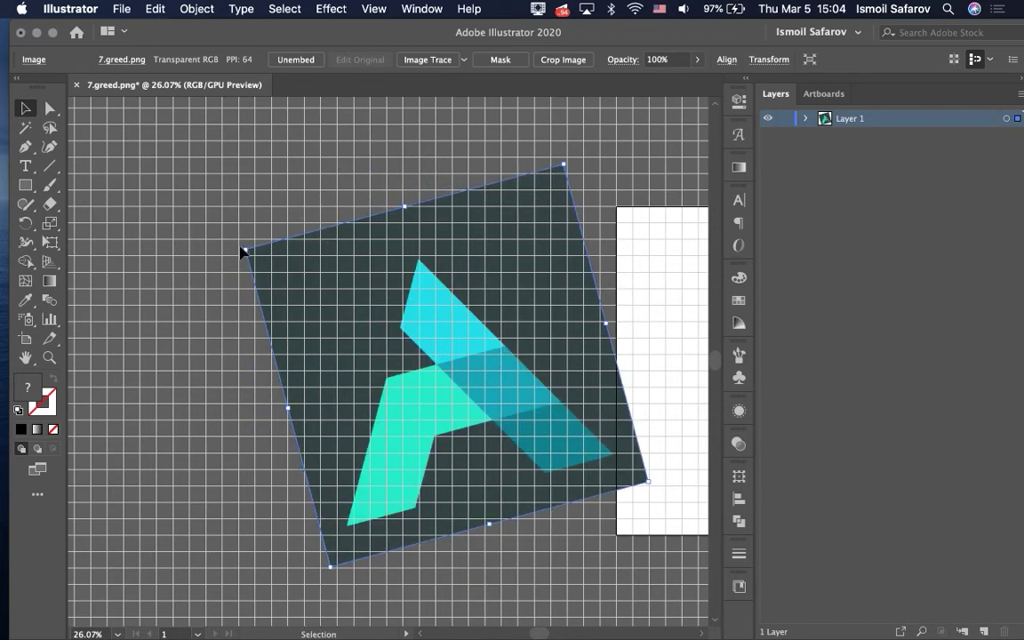
{"action": "left_click_drag", "start_coordinate": [238, 246], "coordinate": [235, 295]}
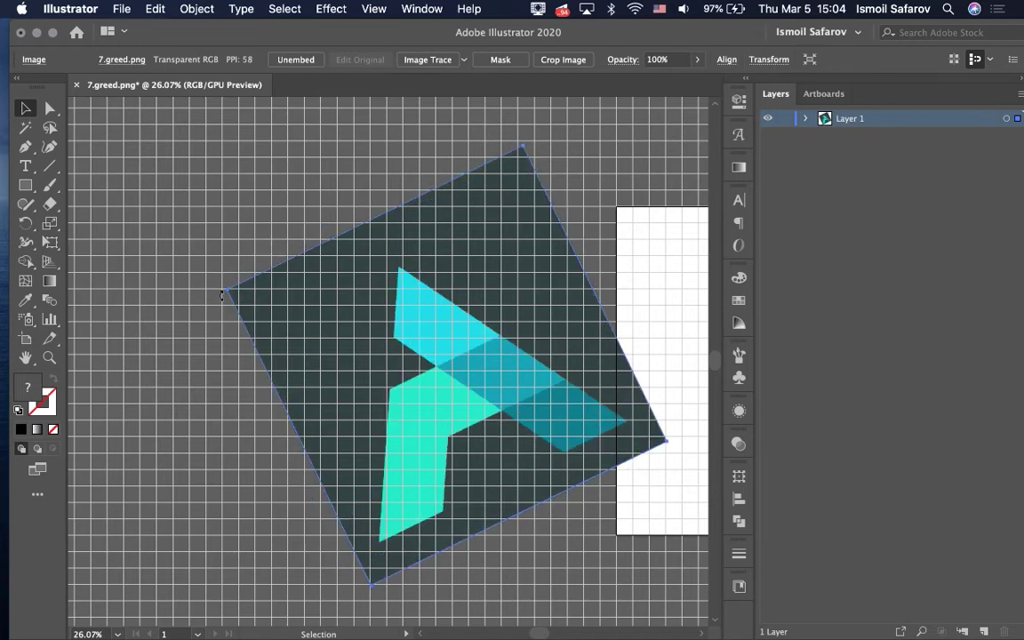
{"action": "left_click_drag", "start_coordinate": [223, 287], "coordinate": [221, 304]}
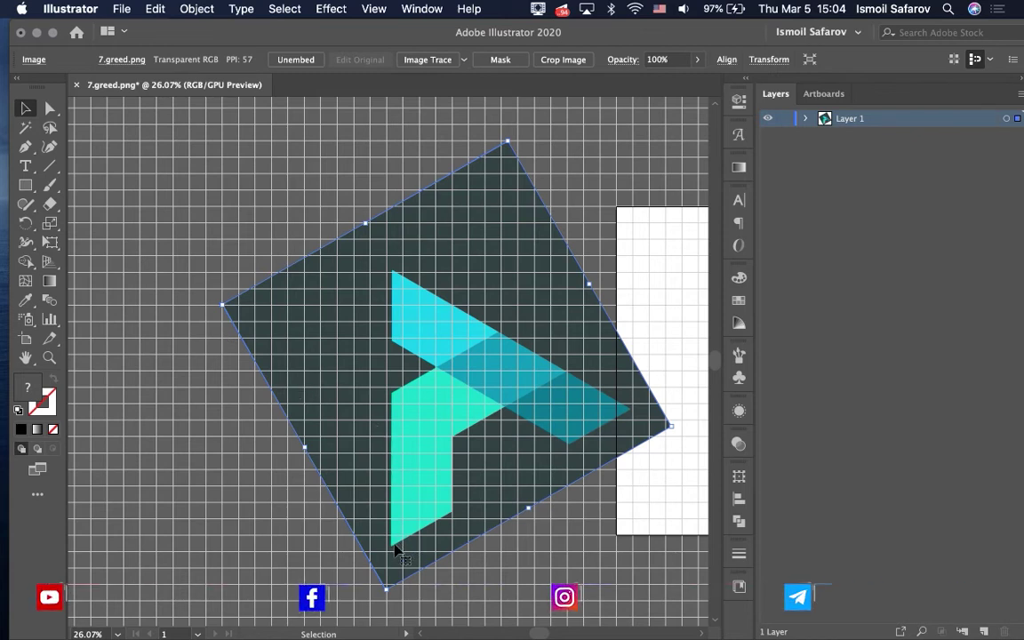
{"action": "left_click_drag", "start_coordinate": [404, 539], "coordinate": [395, 550]}
{"action": "key", "text": "super+z"}
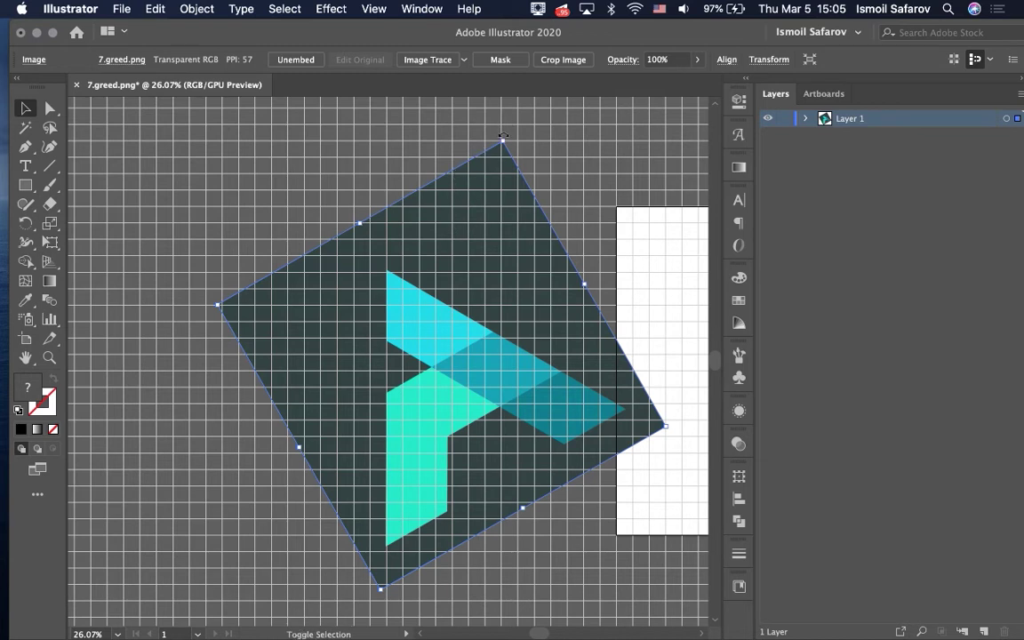
- Reset the teal A image's rotation from 344.7° to 0° in the Transform properties
{"action": "key", "text": "shift"}
{"action": "left_click_drag", "start_coordinate": [503, 135], "coordinate": [622, 194]}
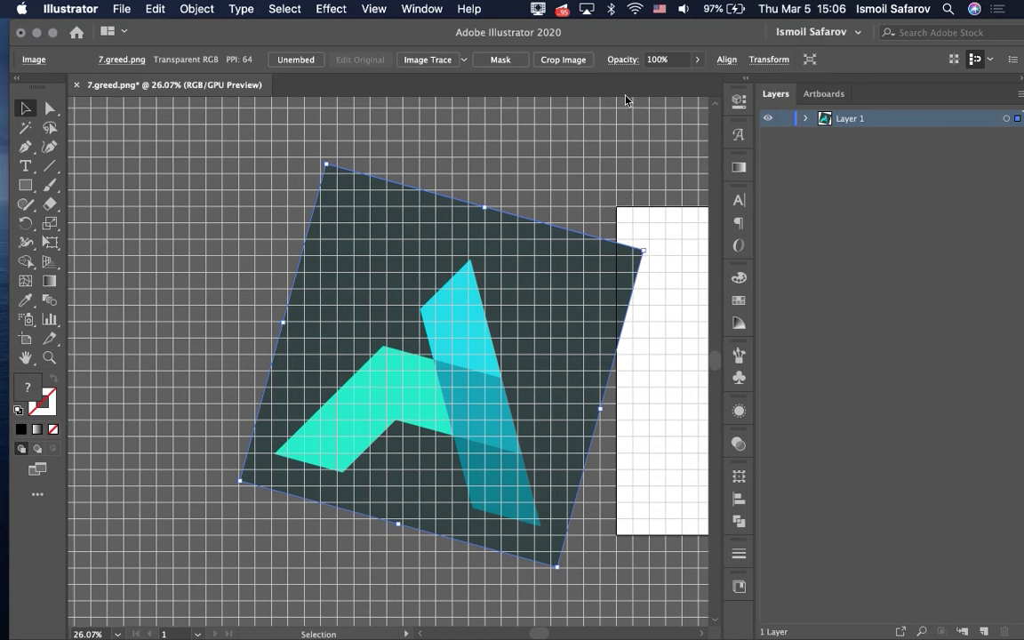
{"action": "left_click", "coordinate": [739, 102]}
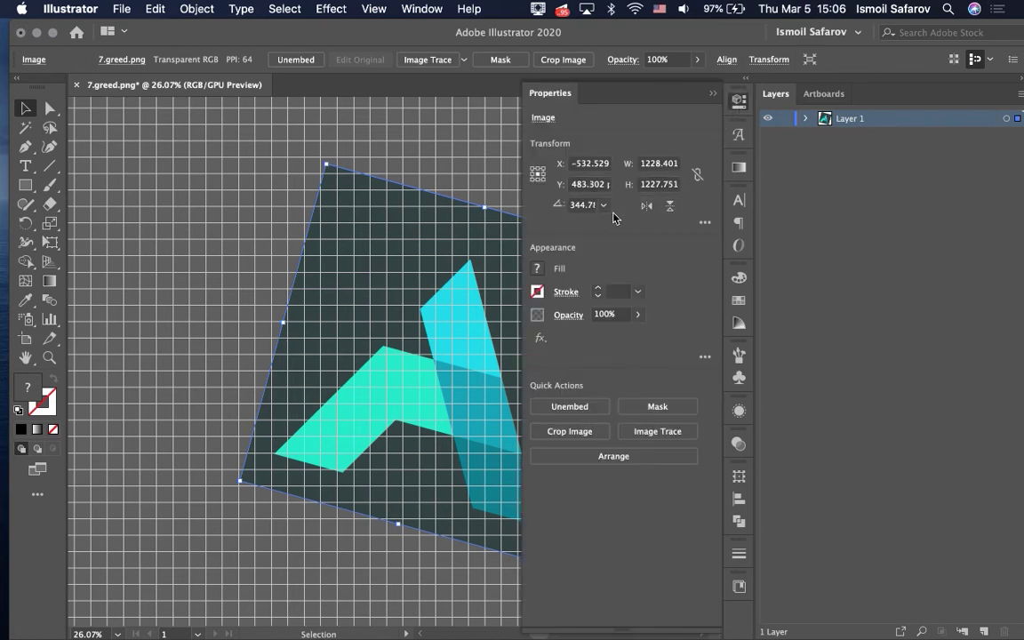
{"action": "left_click", "coordinate": [582, 206]}
{"action": "key", "text": "super+a"}
{"action": "type", "text": "0"}
{"action": "key", "text": "Return"}
{"action": "left_click", "coordinate": [719, 97]}
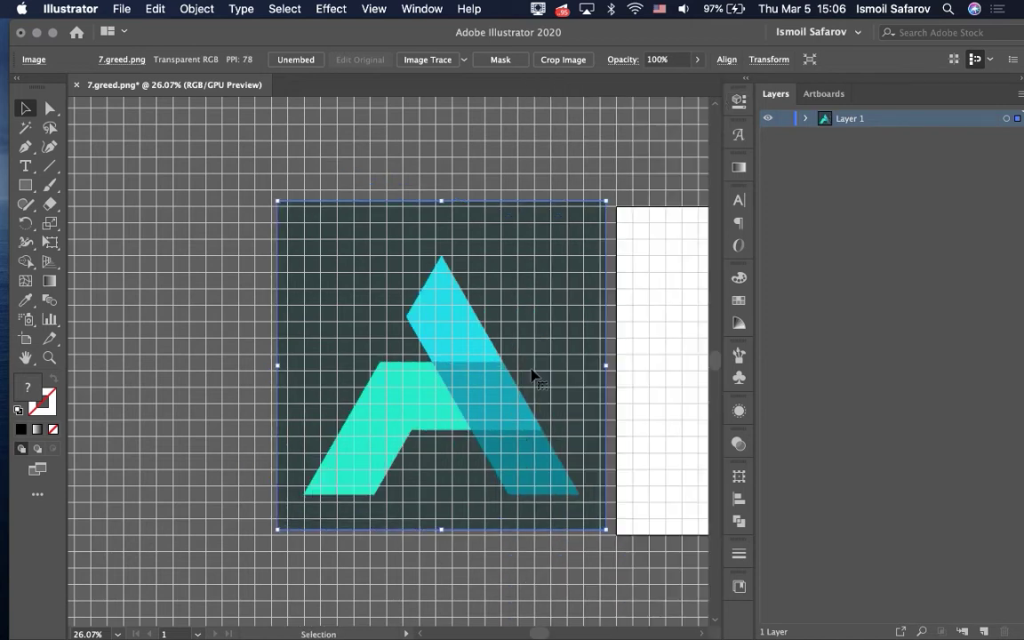
- Pan and zoom around the upright teal A, then pick the Rectangle tool with M
{"action": "scroll", "coordinate": [447, 579], "scroll_direction": "up", "scroll_amount": 2}
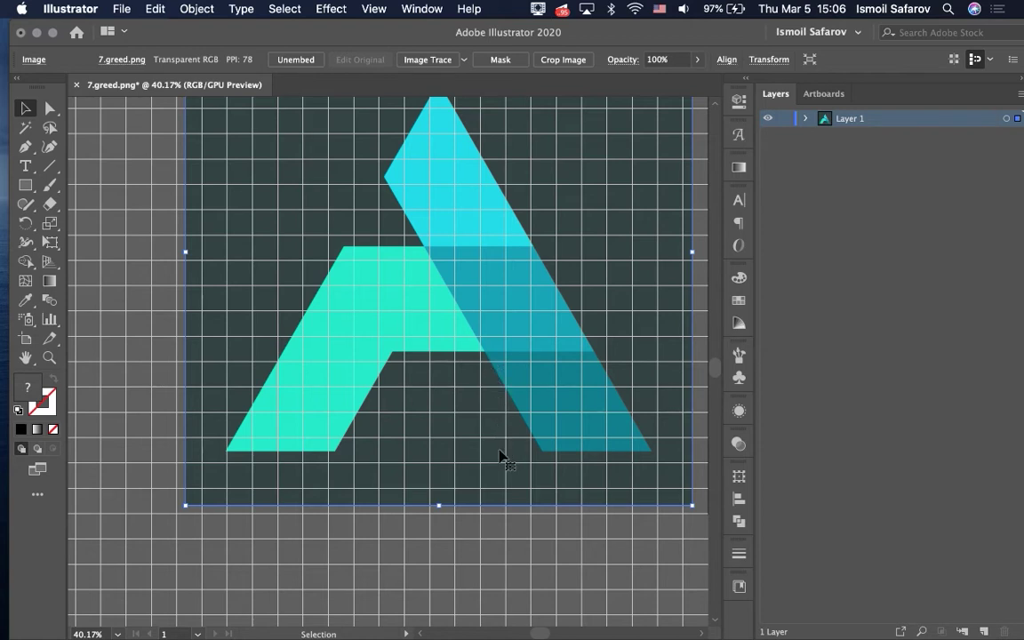
{"action": "scroll", "coordinate": [477, 486], "scroll_direction": "down", "scroll_amount": 2}
{"action": "scroll", "coordinate": [477, 488], "scroll_direction": "up", "scroll_amount": 1}
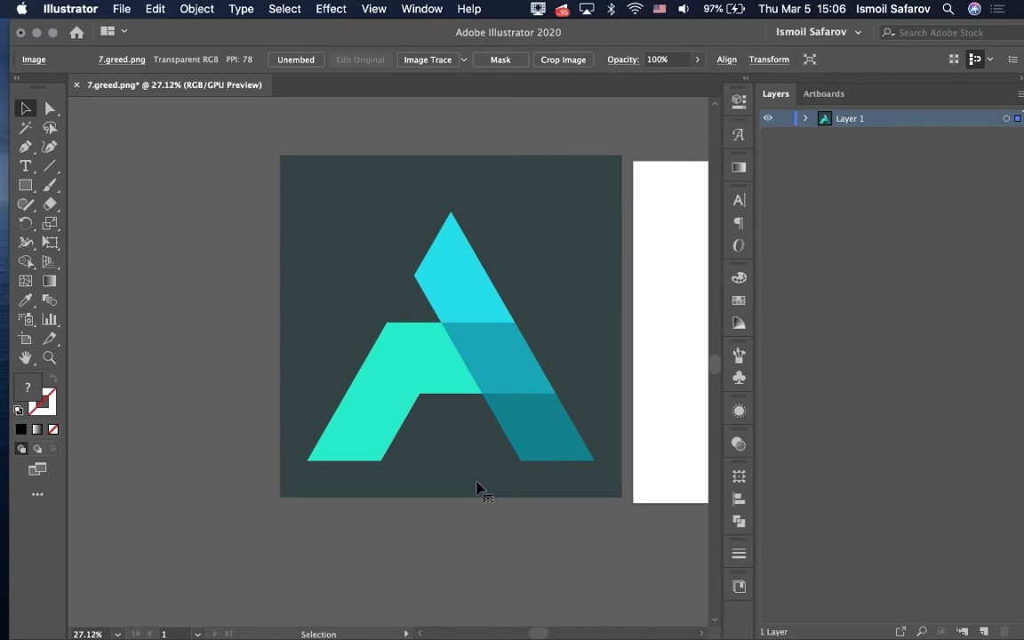
{"action": "scroll", "coordinate": [477, 487], "scroll_direction": "up", "scroll_amount": 1}
{"action": "scroll", "coordinate": [477, 488], "scroll_direction": "right", "scroll_amount": 3}
{"action": "scroll", "coordinate": [477, 488], "scroll_direction": "down", "scroll_amount": 1}
{"action": "scroll", "coordinate": [477, 488], "scroll_direction": "right", "scroll_amount": 3}
{"action": "scroll", "coordinate": [477, 488], "scroll_direction": "up", "scroll_amount": 1}
{"action": "scroll", "coordinate": [373, 507], "scroll_direction": "down", "scroll_amount": 1}
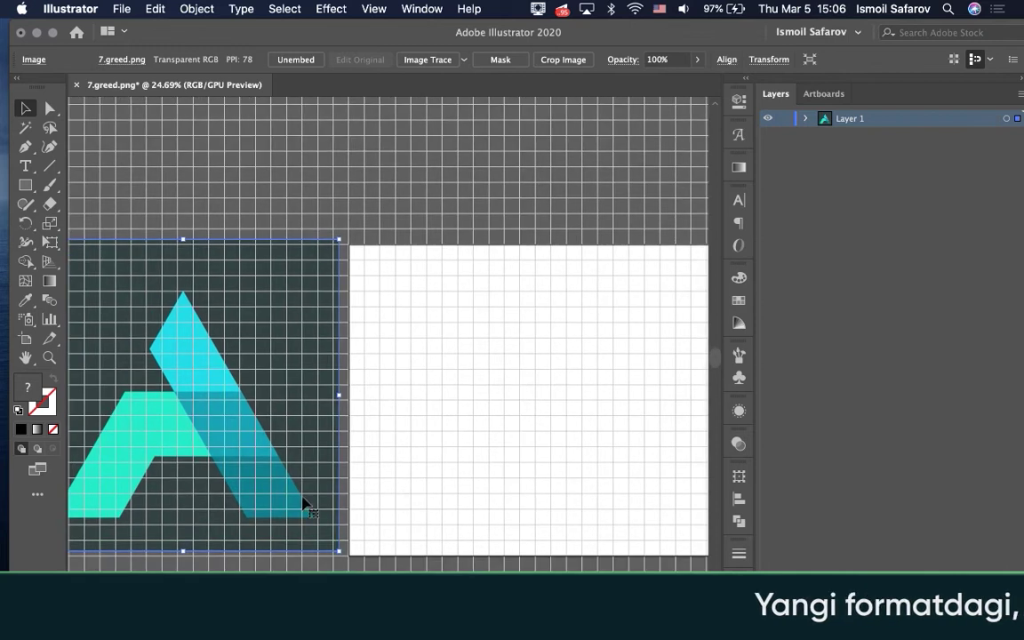
{"action": "scroll", "coordinate": [307, 511], "scroll_direction": "left", "scroll_amount": 2}
{"action": "scroll", "coordinate": [311, 511], "scroll_direction": "down", "scroll_amount": 1}
{"action": "scroll", "coordinate": [311, 511], "scroll_direction": "left", "scroll_amount": 1}
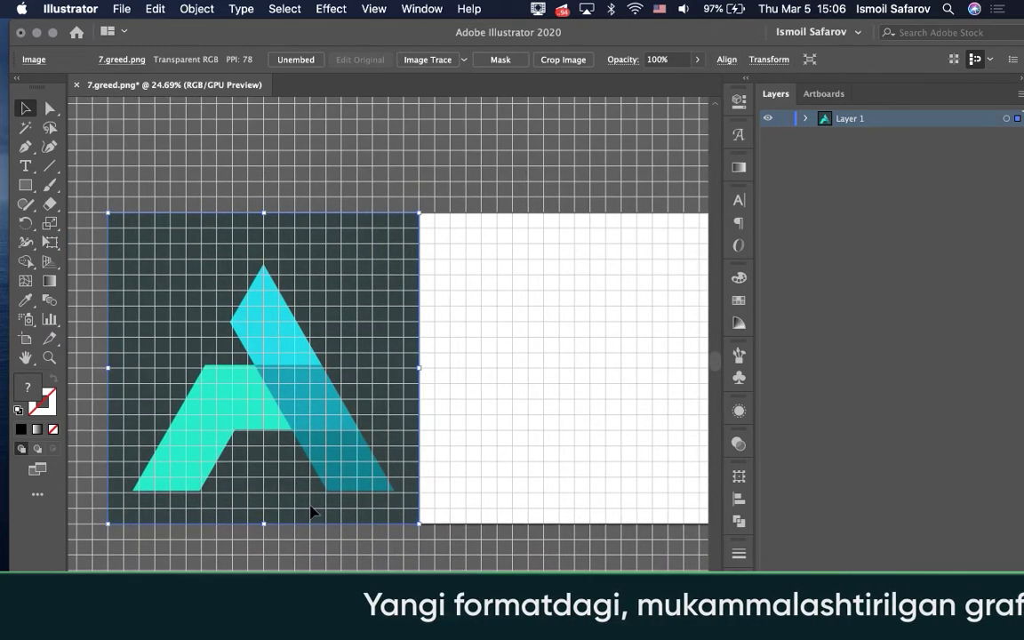
{"action": "key", "text": "m"}
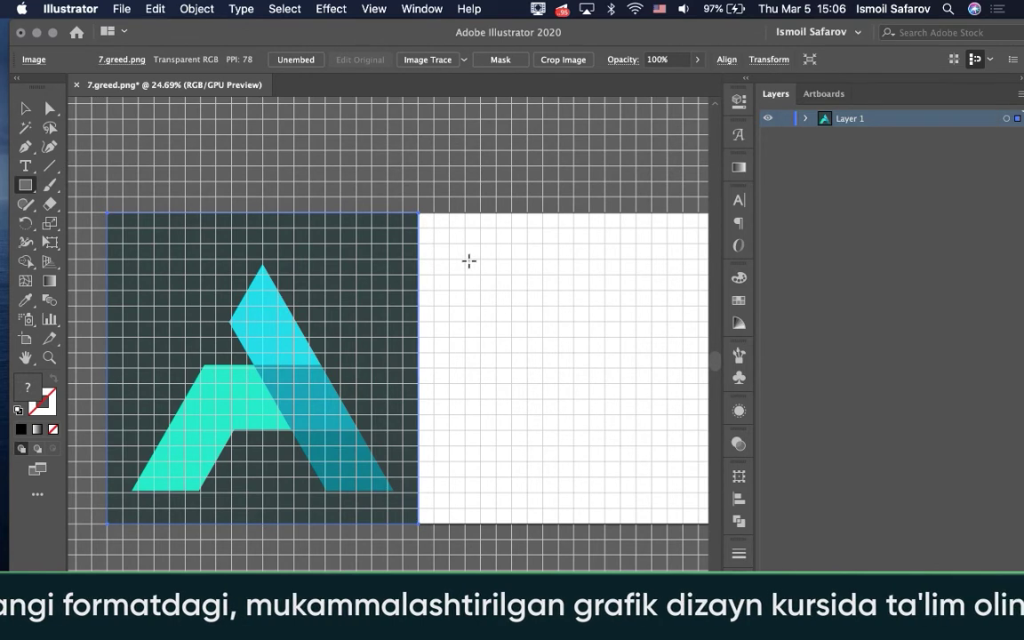
- Draw a black square on the artboard beside the teal A
{"action": "left_click_drag", "start_coordinate": [465, 260], "coordinate": [496, 306]}
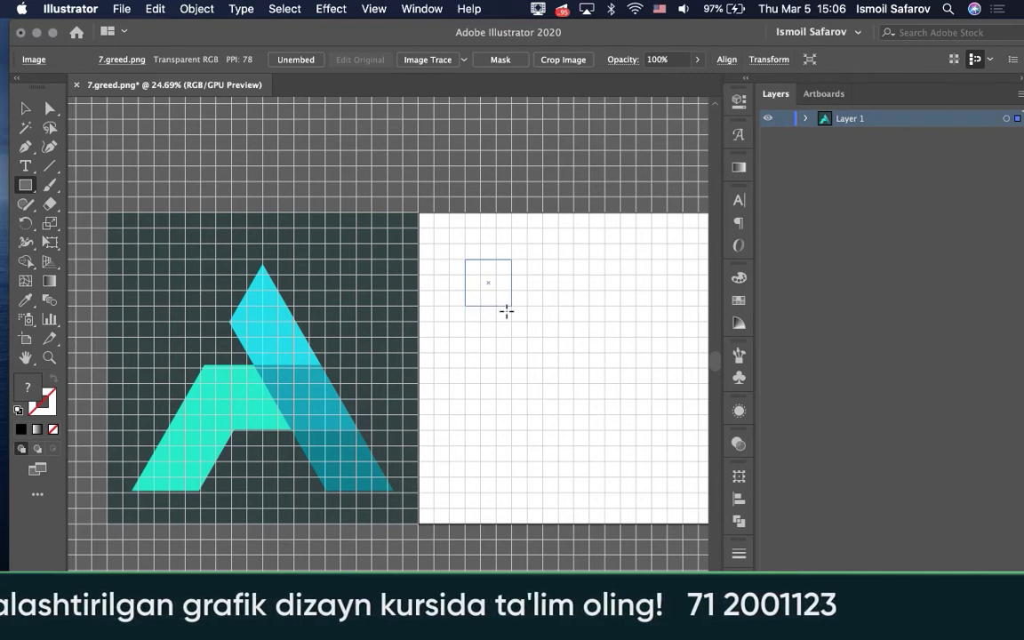
{"action": "left_click_drag", "start_coordinate": [498, 306], "coordinate": [505, 302]}
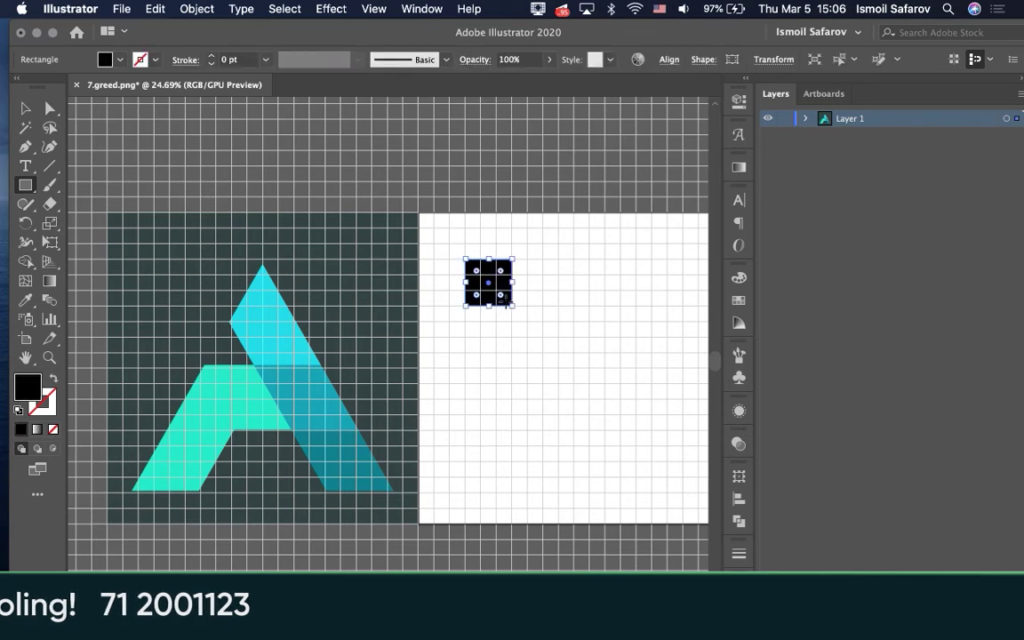
{"action": "scroll", "coordinate": [505, 302], "scroll_direction": "up", "scroll_amount": 3}
{"action": "key", "text": "super+apostrophe"}
{"action": "scroll", "coordinate": [505, 302], "scroll_direction": "down", "scroll_amount": 5}
{"action": "scroll", "coordinate": [505, 302], "scroll_direction": "up", "scroll_amount": 3}
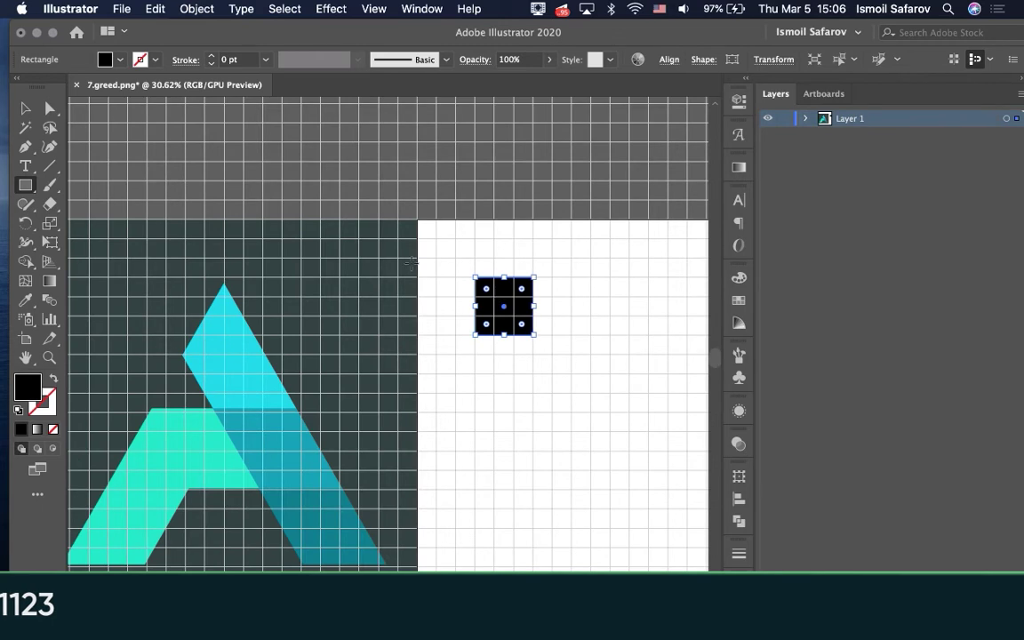
- Alt-duplicate the square below the original and stretch the lower copy downward into a taller block
{"action": "left_click", "coordinate": [25, 107]}
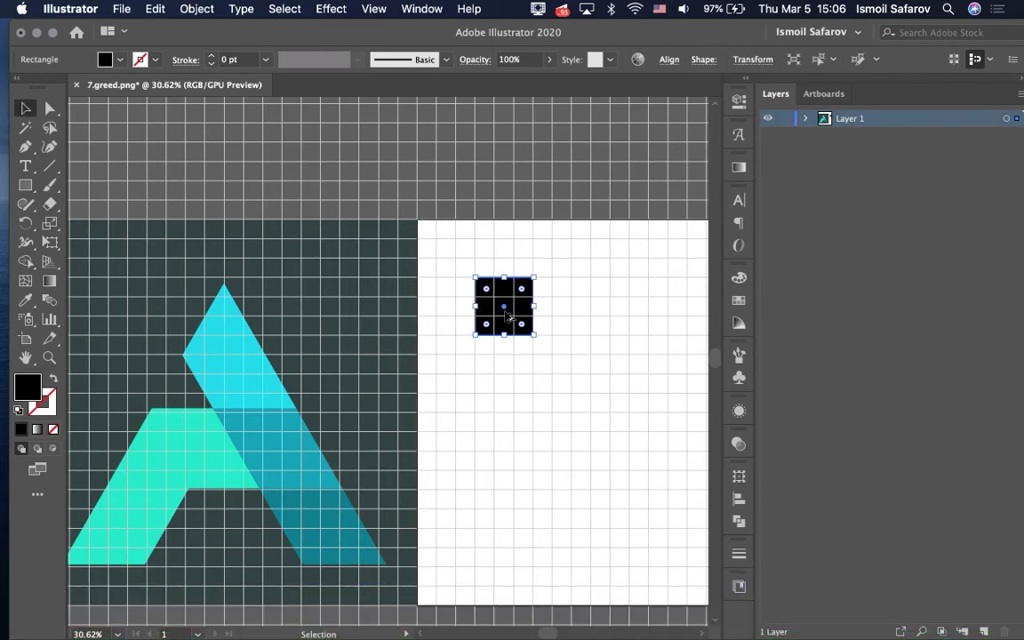
{"action": "mouse_move", "coordinate": [507, 316]}
{"action": "left_mouse_down"}
{"action": "mouse_move", "coordinate": [504, 439]}
{"action": "mouse_move", "coordinate": [503, 412]}
{"action": "left_mouse_up"}
{"action": "left_click", "coordinate": [502, 329]}
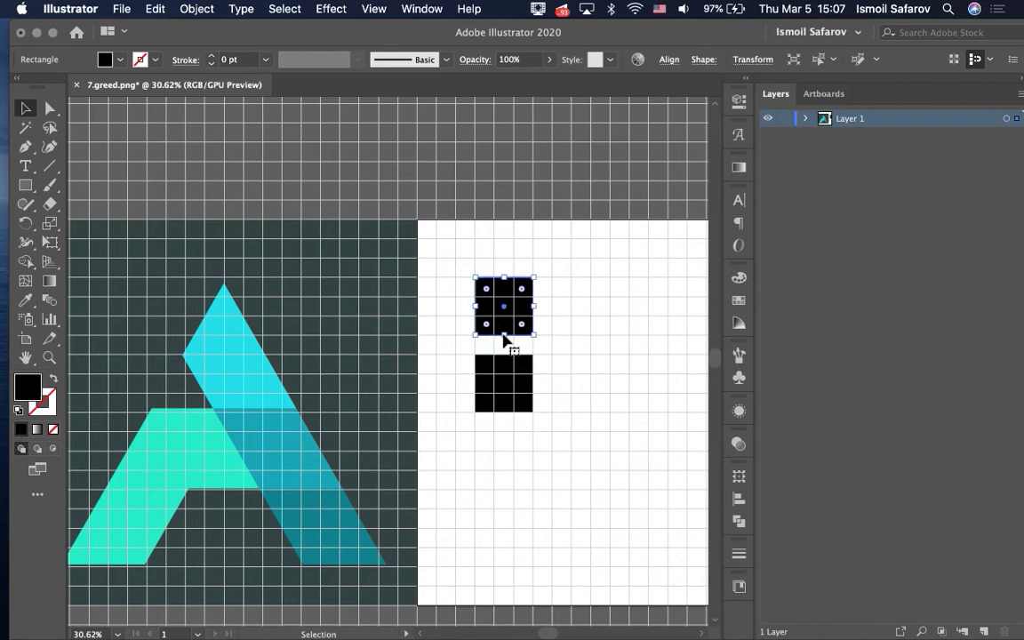
{"action": "left_click_drag", "start_coordinate": [505, 336], "coordinate": [505, 336]}
{"action": "left_click", "coordinate": [508, 388]}
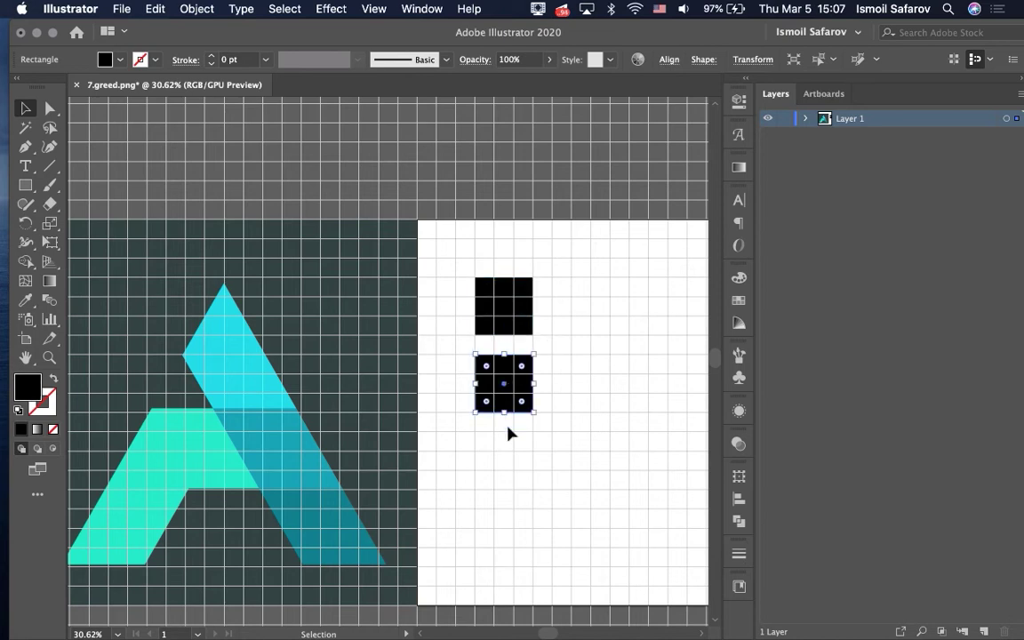
{"action": "left_click_drag", "start_coordinate": [508, 418], "coordinate": [508, 451]}
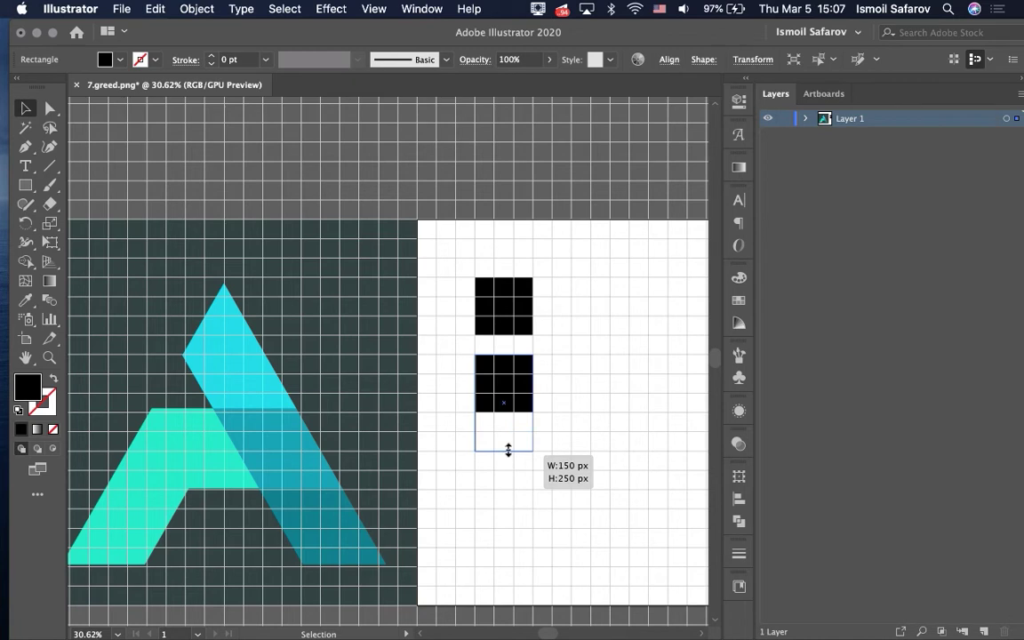
- Deselect the resized shapes and pan around the artboard
{"action": "left_click", "coordinate": [505, 504]}
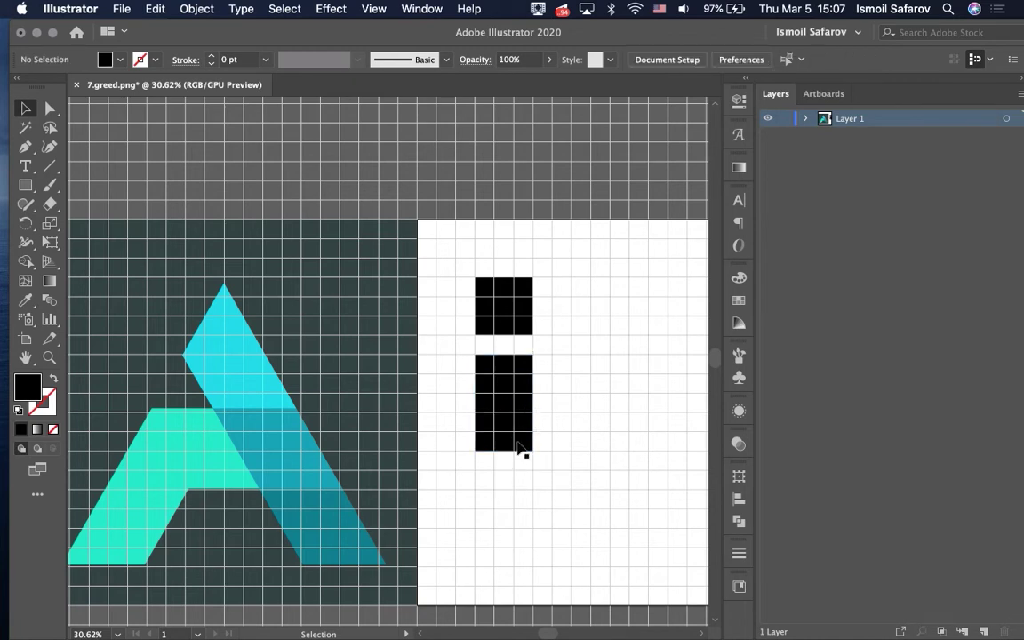
{"action": "scroll", "coordinate": [520, 452], "scroll_direction": "right", "scroll_amount": 2}
{"action": "scroll", "coordinate": [521, 447], "scroll_direction": "down", "scroll_amount": 5}
{"action": "scroll", "coordinate": [480, 441], "scroll_direction": "up", "scroll_amount": 5}
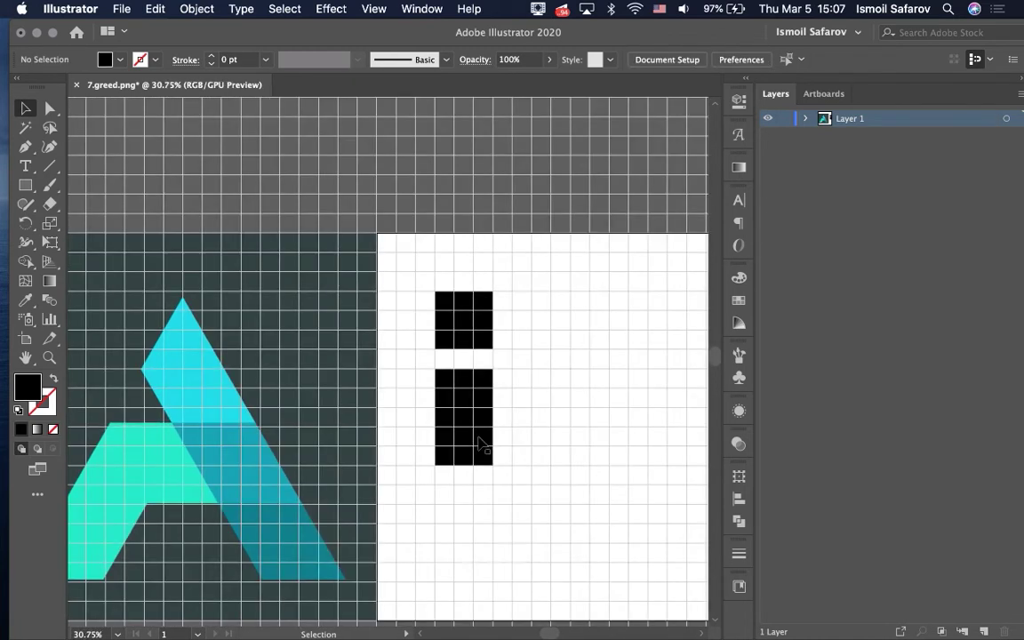
{"action": "scroll", "coordinate": [480, 441], "scroll_direction": "down", "scroll_amount": 1}
{"action": "scroll", "coordinate": [480, 441], "scroll_direction": "down", "scroll_amount": 1}
{"action": "scroll", "coordinate": [480, 441], "scroll_direction": "up", "scroll_amount": 1}
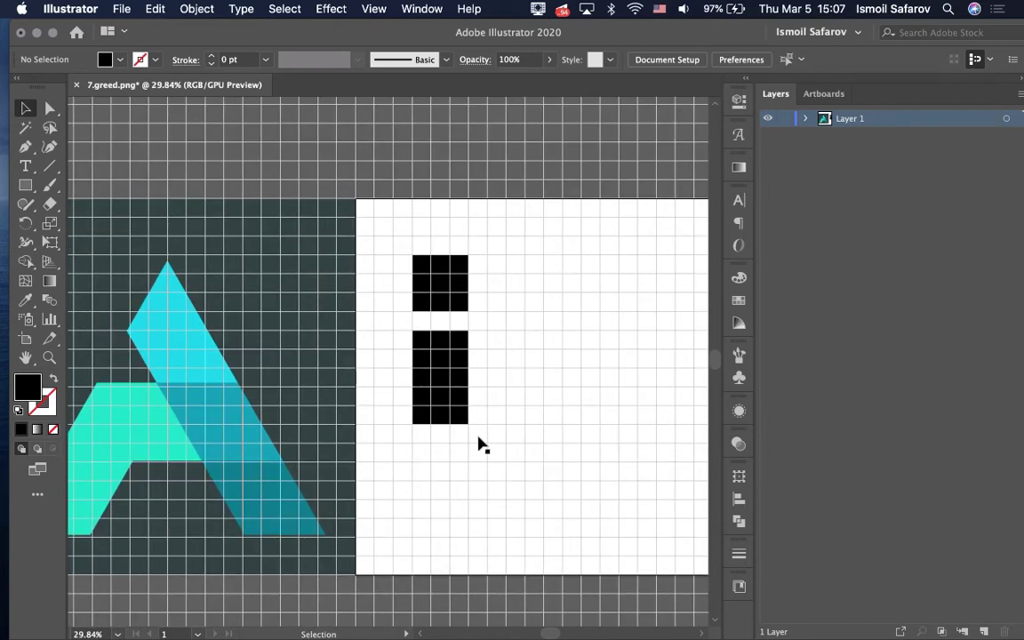
{"action": "scroll", "coordinate": [480, 444], "scroll_direction": "left", "scroll_amount": 2}
{"action": "scroll", "coordinate": [457, 432], "scroll_direction": "left", "scroll_amount": 1}
{"action": "scroll", "coordinate": [458, 427], "scroll_direction": "left", "scroll_amount": 2}
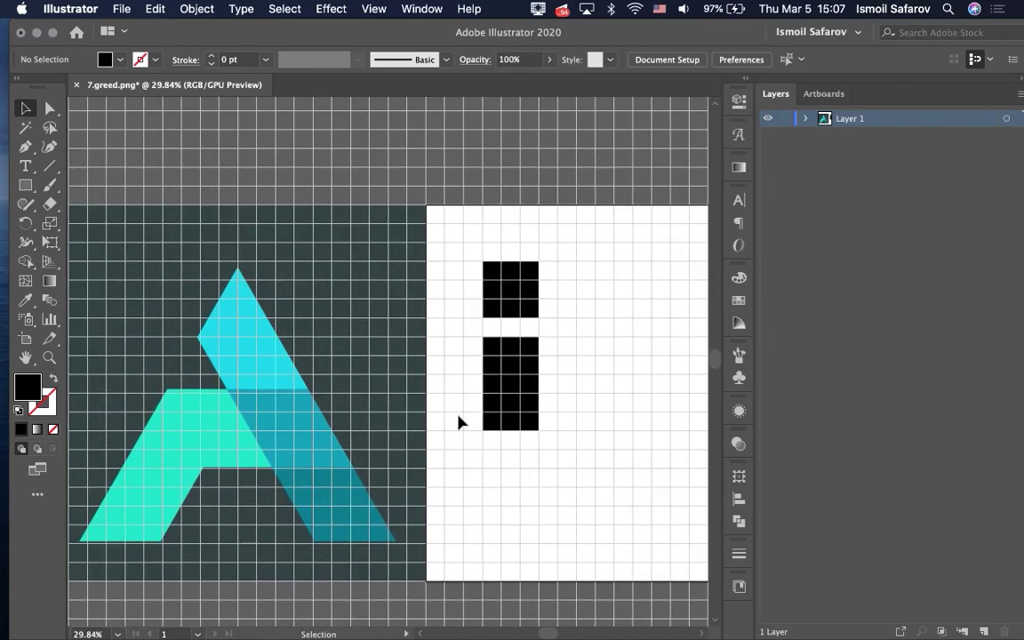
- Select the lower black rectangle and upper black square, then deselect them
{"action": "left_click", "coordinate": [508, 382]}
{"action": "left_click", "coordinate": [525, 293]}
{"action": "scroll", "coordinate": [526, 405], "scroll_direction": "right", "scroll_amount": 1}
{"action": "scroll", "coordinate": [515, 404], "scroll_direction": "right", "scroll_amount": 1}
{"action": "left_click", "coordinate": [502, 402]}
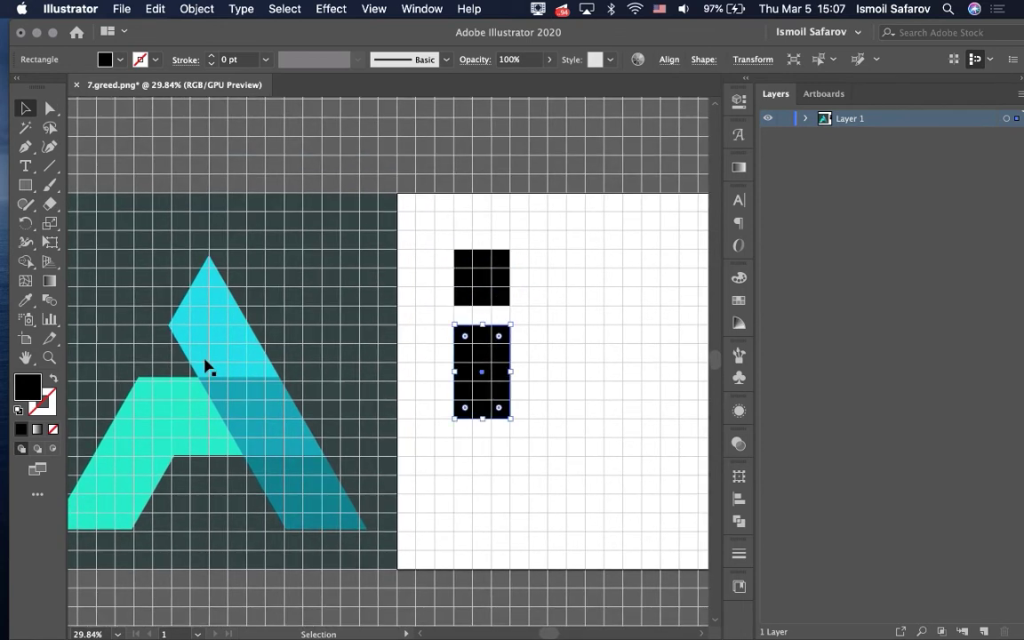
{"action": "left_click", "coordinate": [480, 279]}
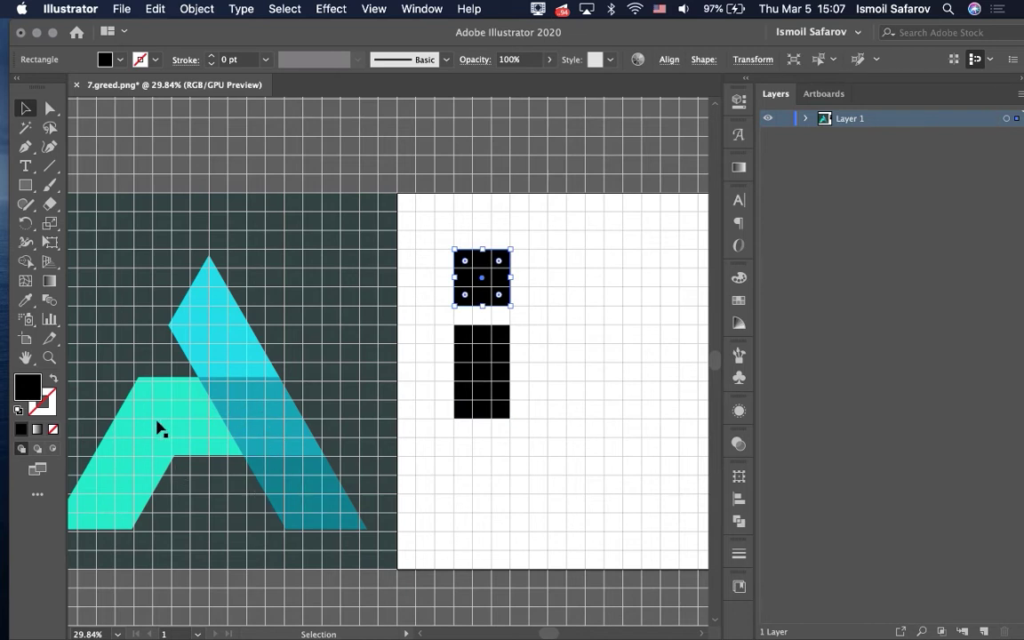
{"action": "scroll", "coordinate": [153, 446], "scroll_direction": "down", "scroll_amount": 2}
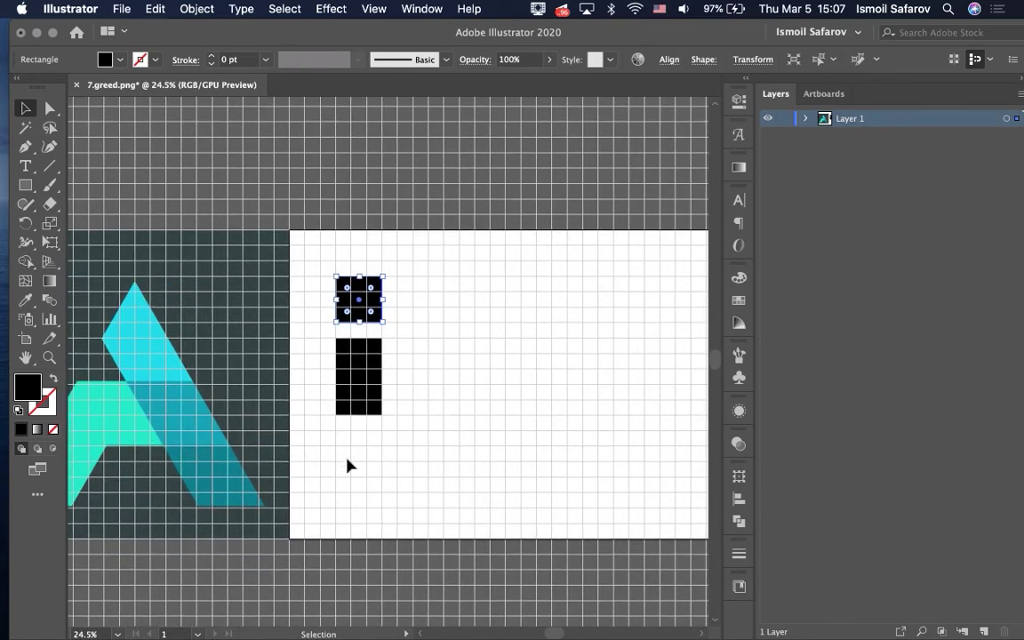
{"action": "left_click", "coordinate": [348, 462]}
- Place the teal A image on the artboard, nudge it left, and show the rulers
{"action": "scroll", "coordinate": [347, 462], "scroll_direction": "right", "scroll_amount": 2}
{"action": "scroll", "coordinate": [342, 455], "scroll_direction": "left", "scroll_amount": 3}
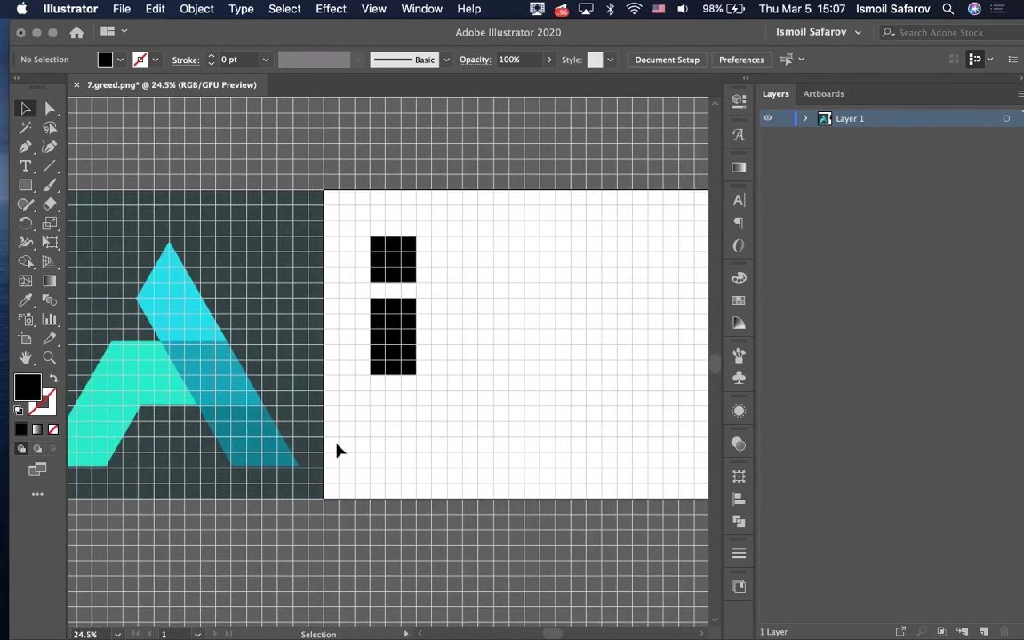
{"action": "scroll", "coordinate": [165, 256], "scroll_direction": "up", "scroll_amount": 2}
{"action": "scroll", "coordinate": [220, 271], "scroll_direction": "left", "scroll_amount": 2}
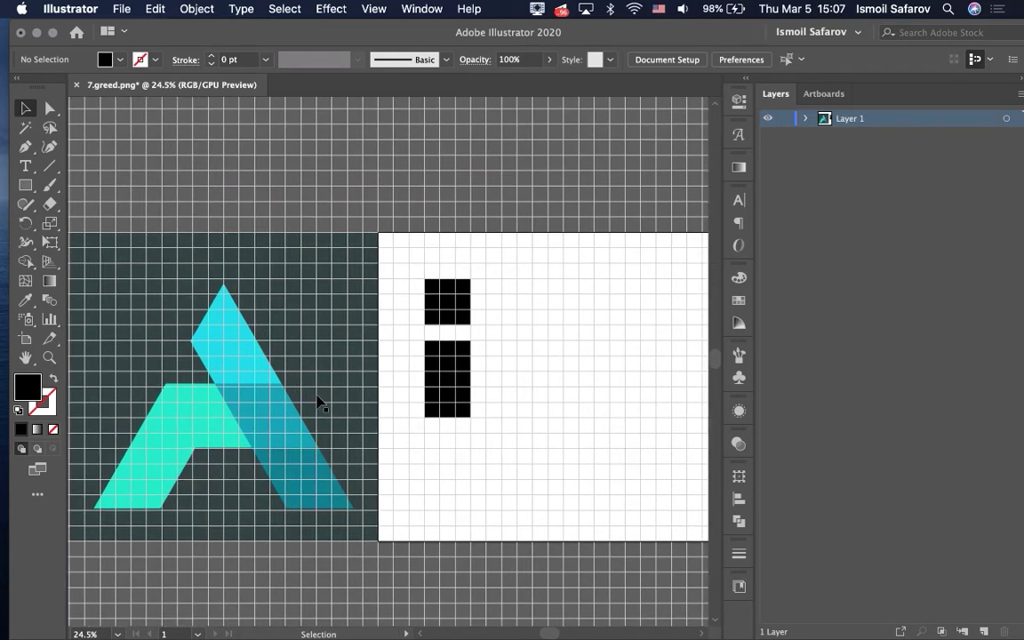
{"action": "scroll", "coordinate": [305, 380], "scroll_direction": "down", "scroll_amount": 2}
{"action": "scroll", "coordinate": [306, 400], "scroll_direction": "down", "scroll_amount": 3}
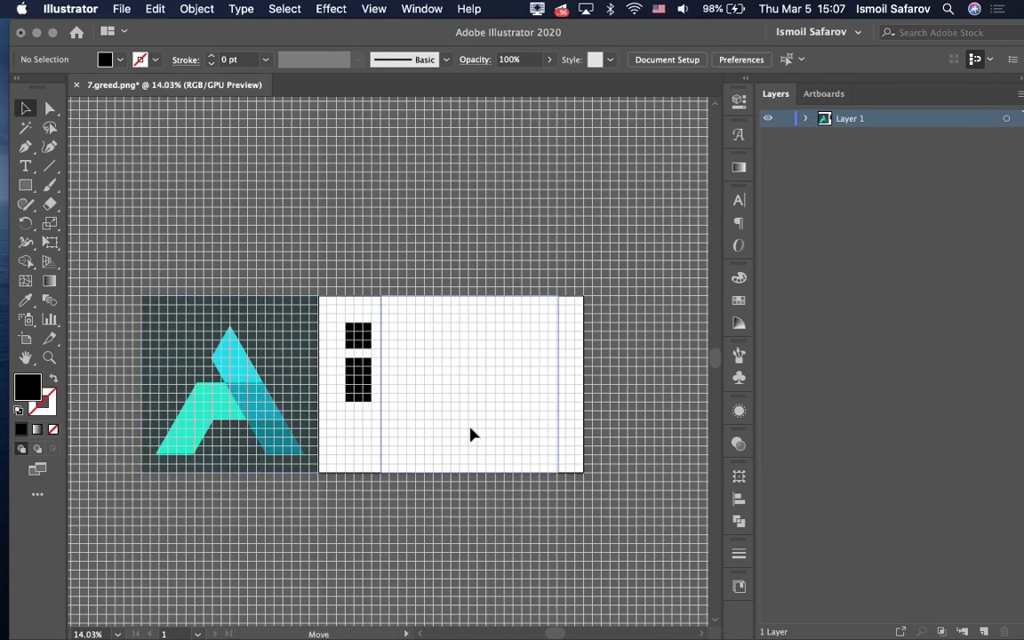
{"action": "key", "text": "super+z"}
{"action": "scroll", "coordinate": [471, 433], "scroll_direction": "down", "scroll_amount": 2}
{"action": "scroll", "coordinate": [471, 433], "scroll_direction": "up", "scroll_amount": 8}
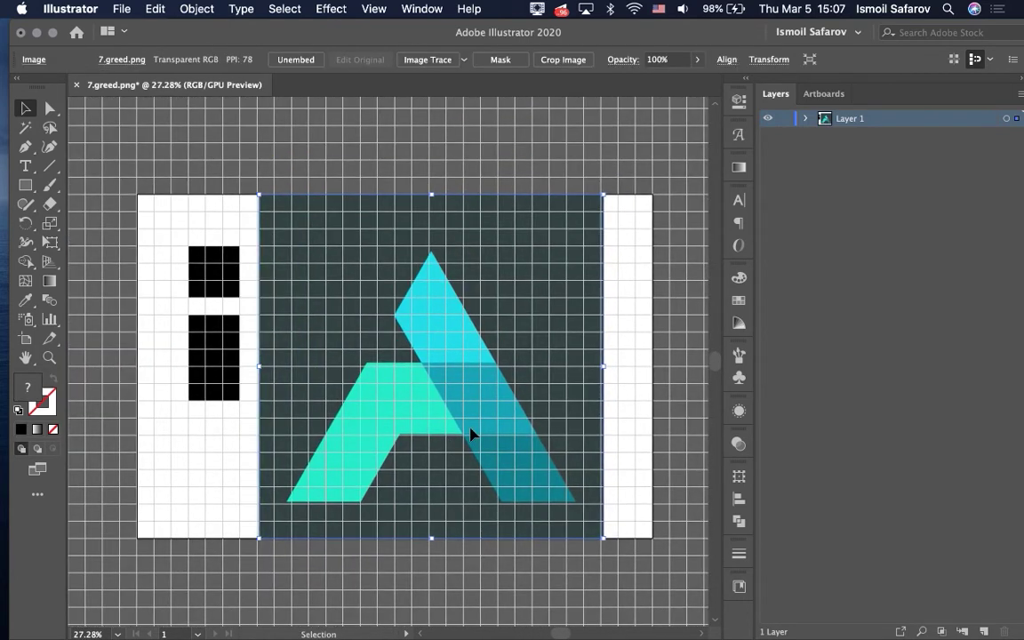
{"action": "scroll", "coordinate": [471, 433], "scroll_direction": "up", "scroll_amount": 2}
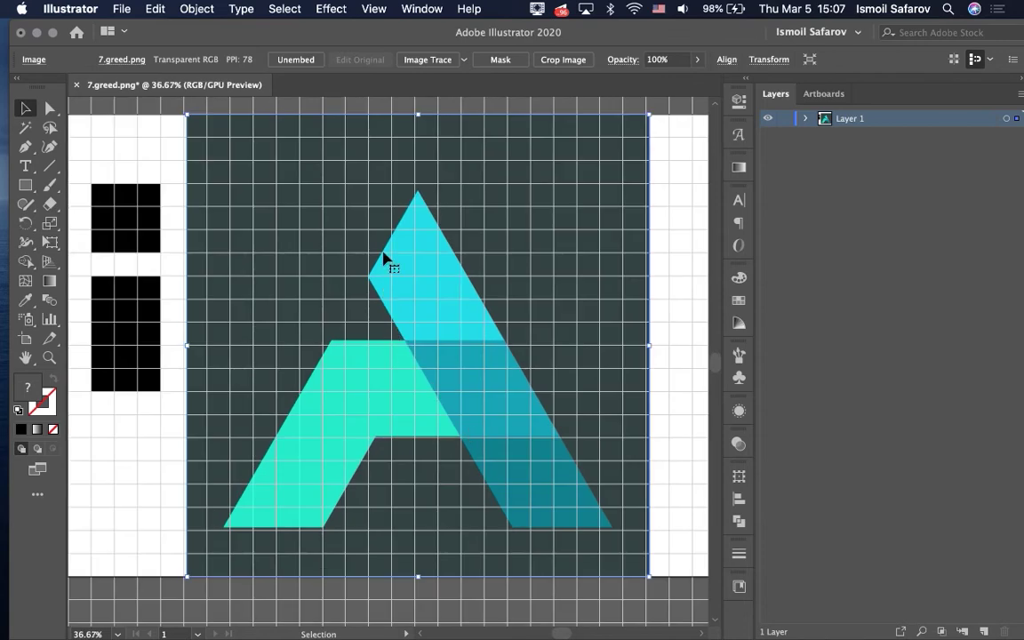
{"action": "key", "text": "shift+Left"}
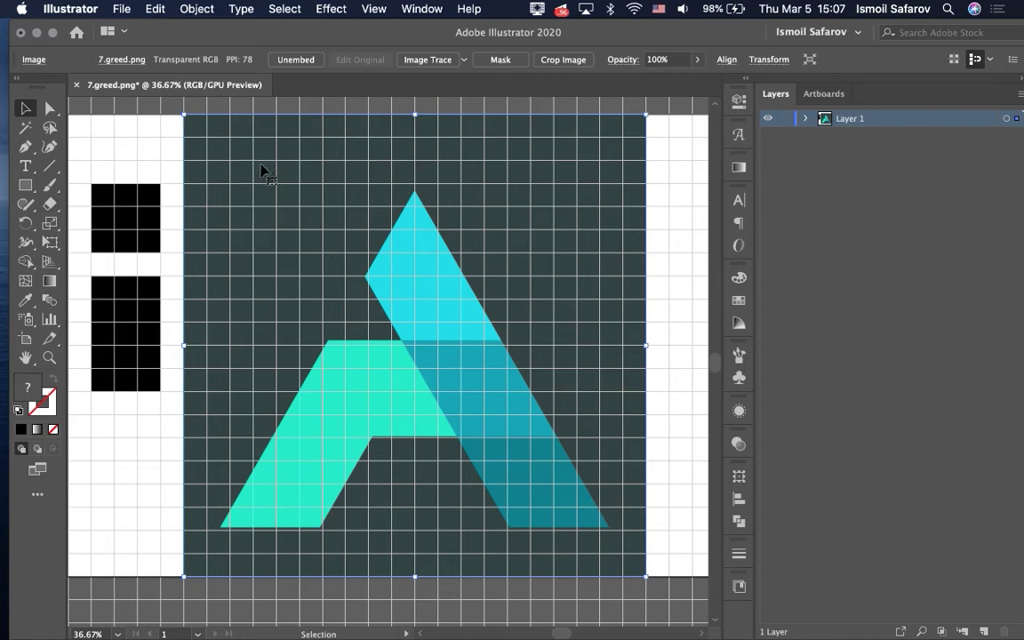
{"action": "key", "text": "super+r"}
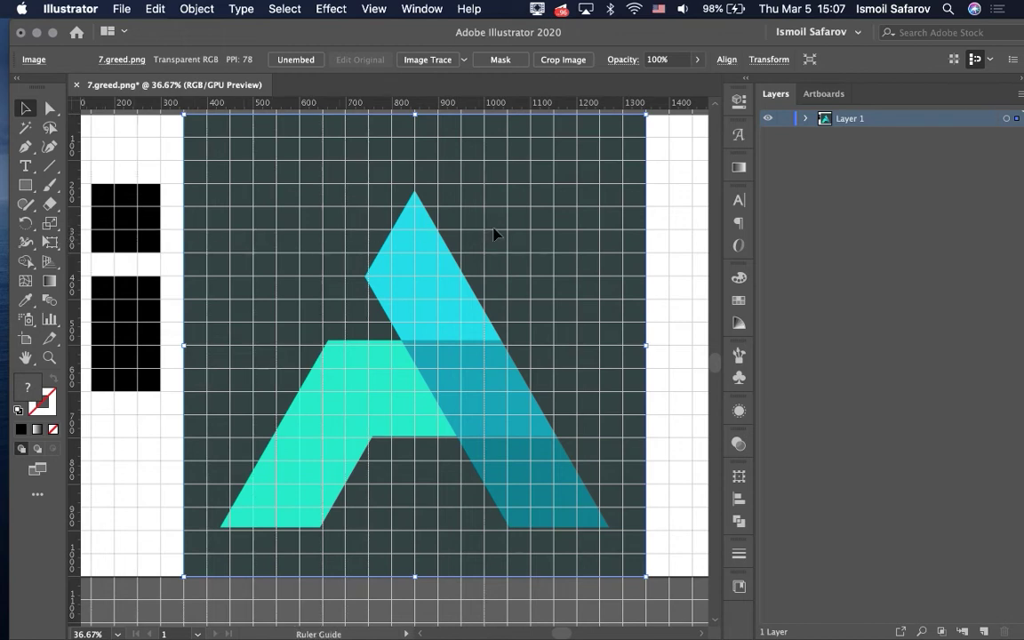
- Pull out a guide, rotate it to 30°, and align it with the A's slanted edge
{"action": "mouse_move", "coordinate": [495, 234]}
{"action": "left_mouse_down"}
{"action": "mouse_move", "coordinate": [483, 259]}
{"action": "mouse_move", "coordinate": [669, 260]}
{"action": "left_mouse_up"}
{"action": "scroll", "coordinate": [675, 283], "scroll_direction": "right", "scroll_amount": 3}
{"action": "scroll", "coordinate": [674, 284], "scroll_direction": "up", "scroll_amount": 1}
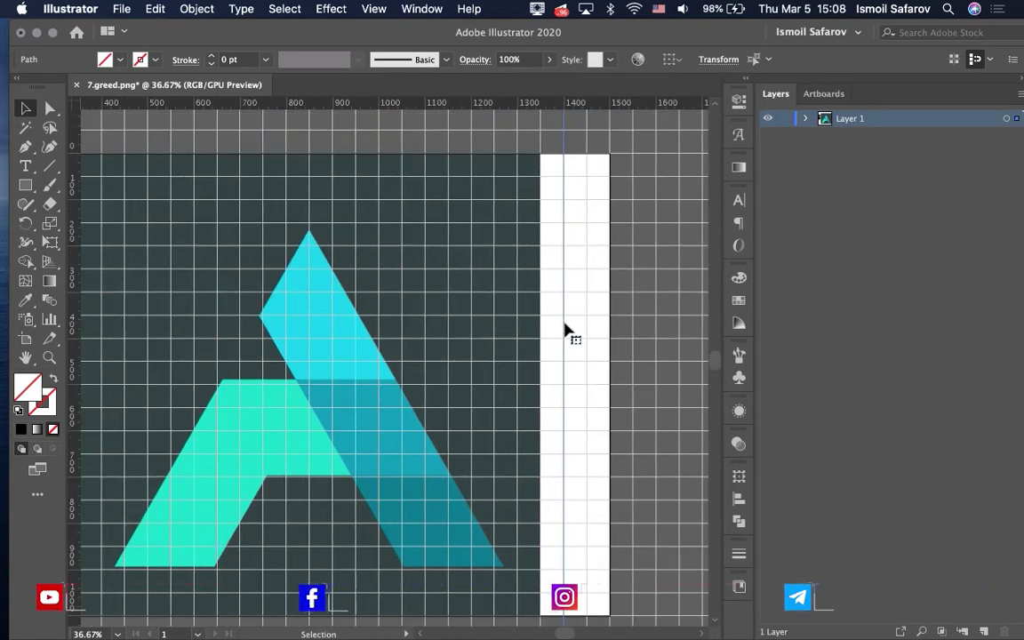
{"action": "left_click", "coordinate": [738, 98]}
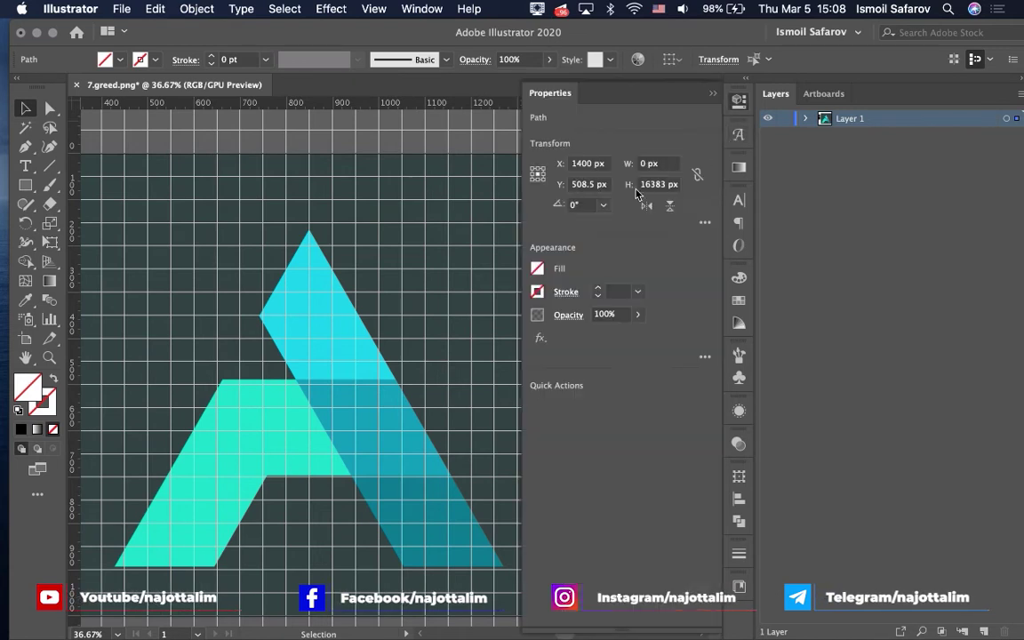
{"action": "scroll", "coordinate": [448, 259], "scroll_direction": "right", "scroll_amount": 4}
{"action": "scroll", "coordinate": [449, 260], "scroll_direction": "up", "scroll_amount": 1}
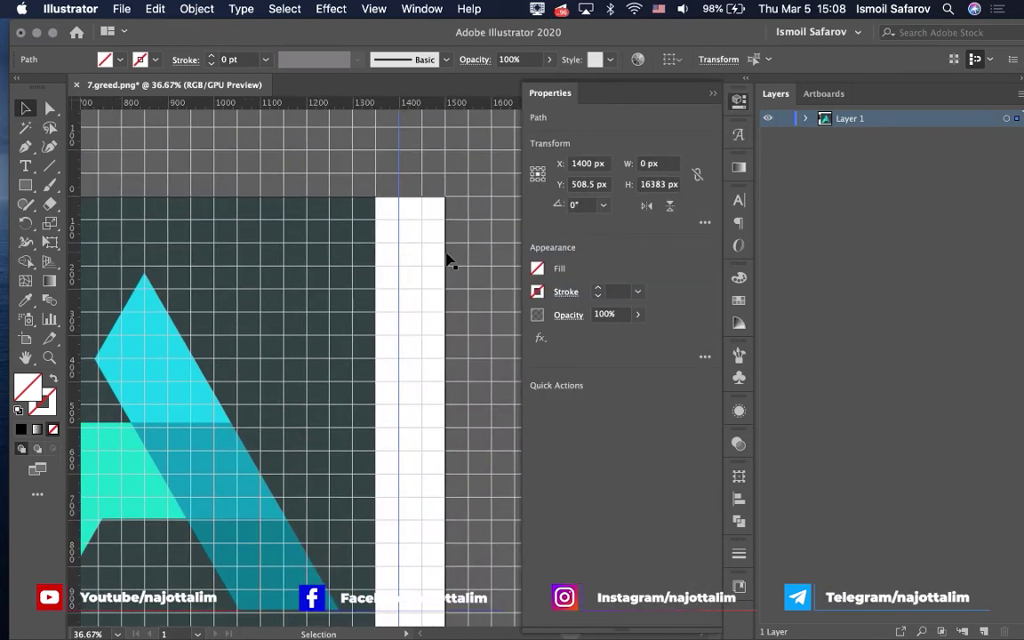
{"action": "left_click", "coordinate": [587, 208]}
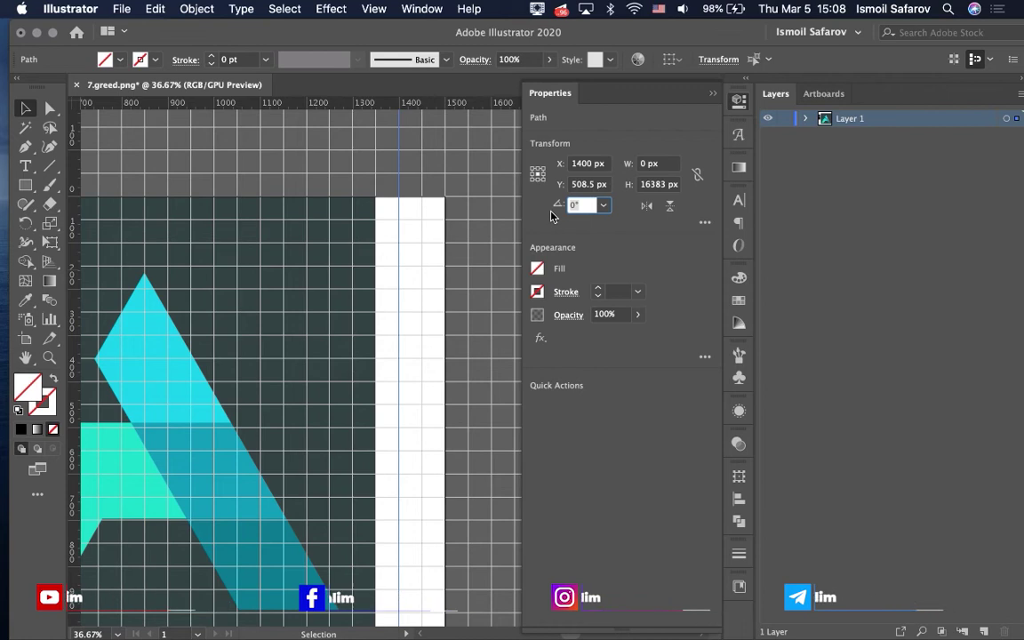
{"action": "type", "text": "30"}
{"action": "key", "text": "Return"}
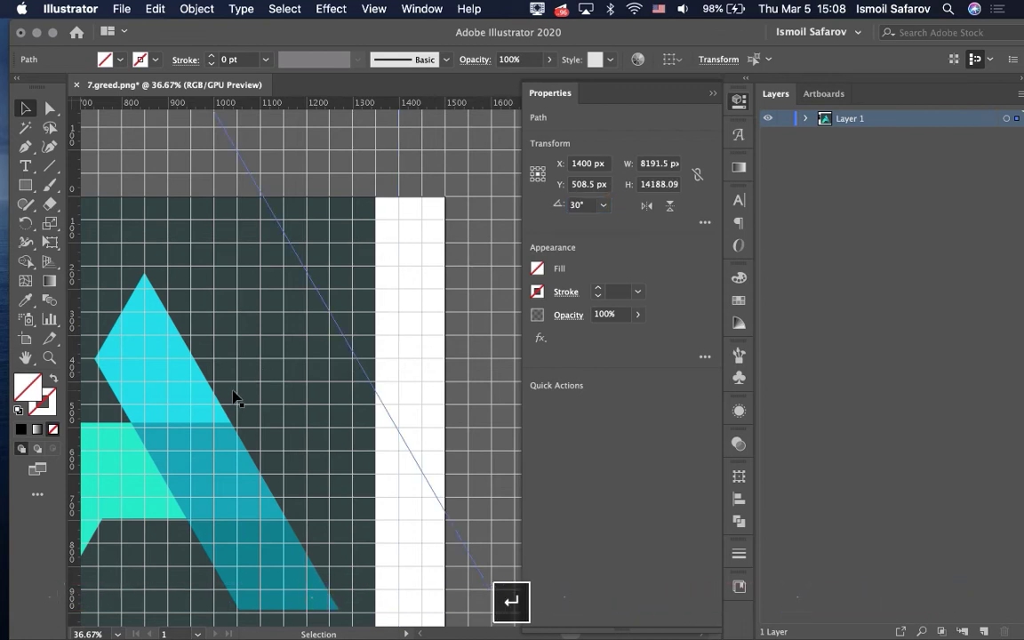
{"action": "left_click_drag", "start_coordinate": [352, 356], "coordinate": [229, 432]}
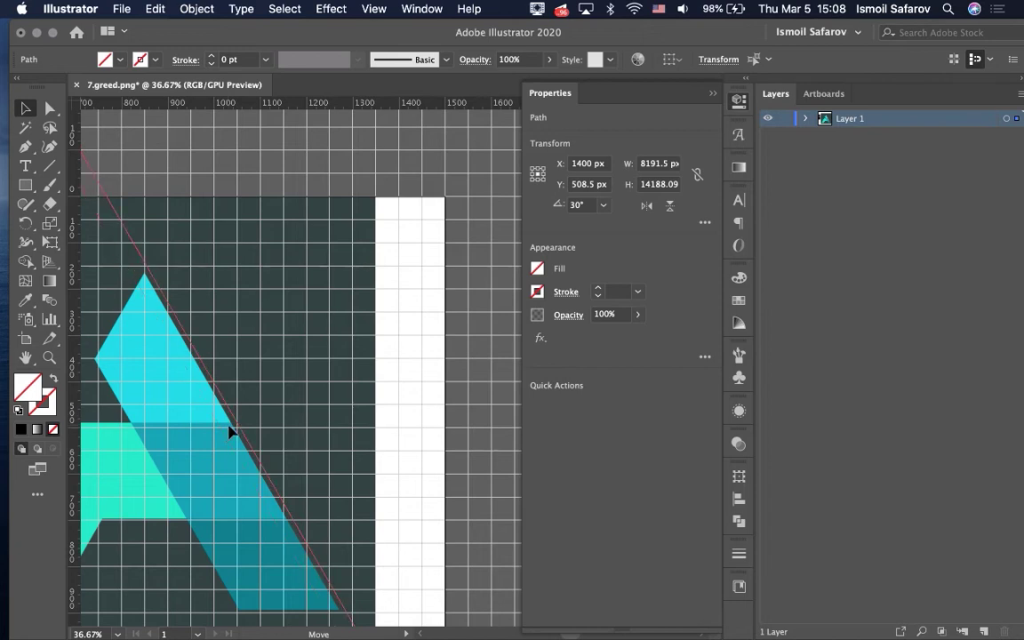
- Hide the grid and pan back to the black blocks on the left
{"action": "scroll", "coordinate": [229, 431], "scroll_direction": "down", "scroll_amount": 2}
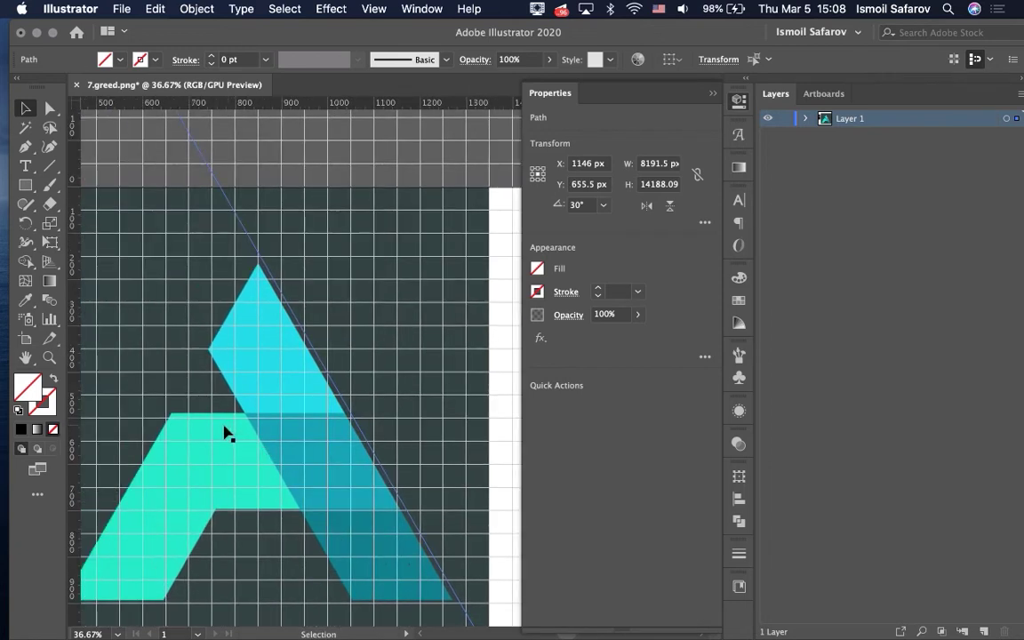
{"action": "key", "text": "ctrl+apostrophe"}
{"action": "scroll", "coordinate": [227, 434], "scroll_direction": "up", "scroll_amount": 2}
{"action": "scroll", "coordinate": [227, 433], "scroll_direction": "down", "scroll_amount": 5}
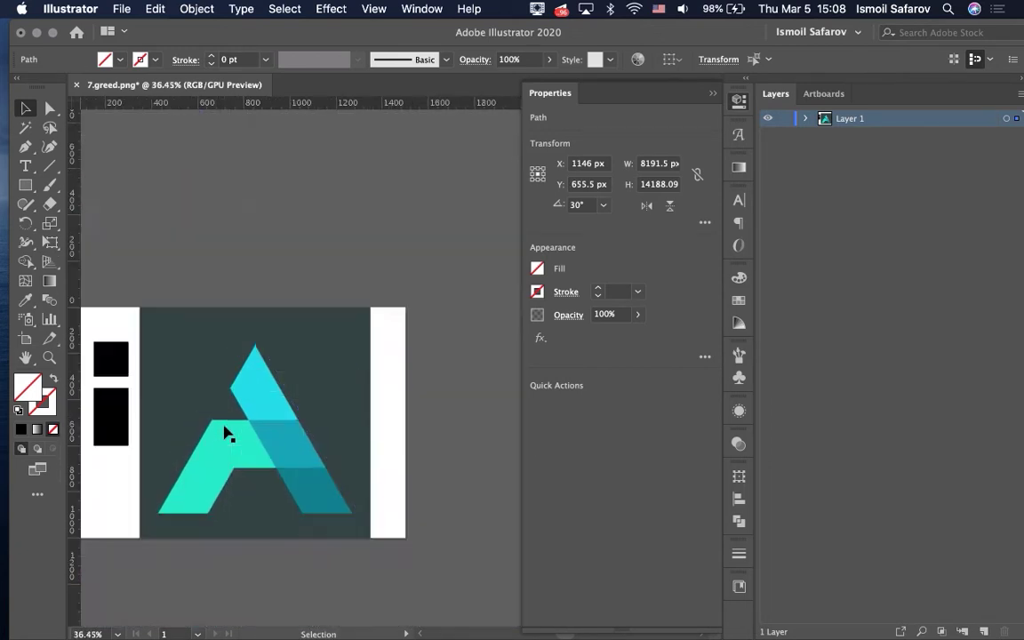
{"action": "scroll", "coordinate": [227, 434], "scroll_direction": "up", "scroll_amount": 3}
{"action": "scroll", "coordinate": [227, 434], "scroll_direction": "down", "scroll_amount": 1}
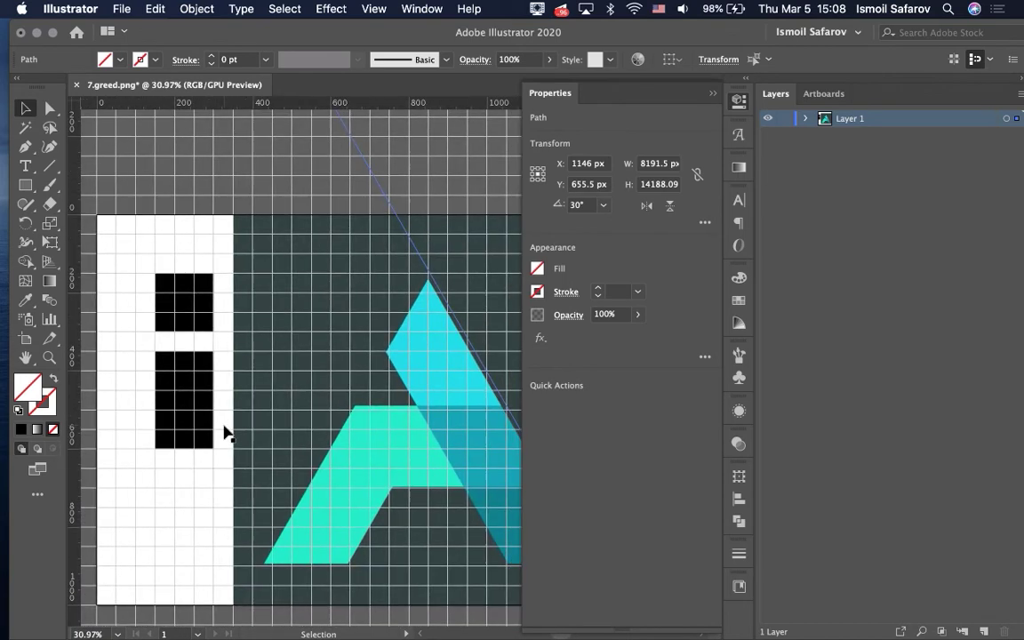
{"action": "scroll", "coordinate": [226, 434], "scroll_direction": "right", "scroll_amount": 1}
{"action": "scroll", "coordinate": [227, 434], "scroll_direction": "right", "scroll_amount": 1}
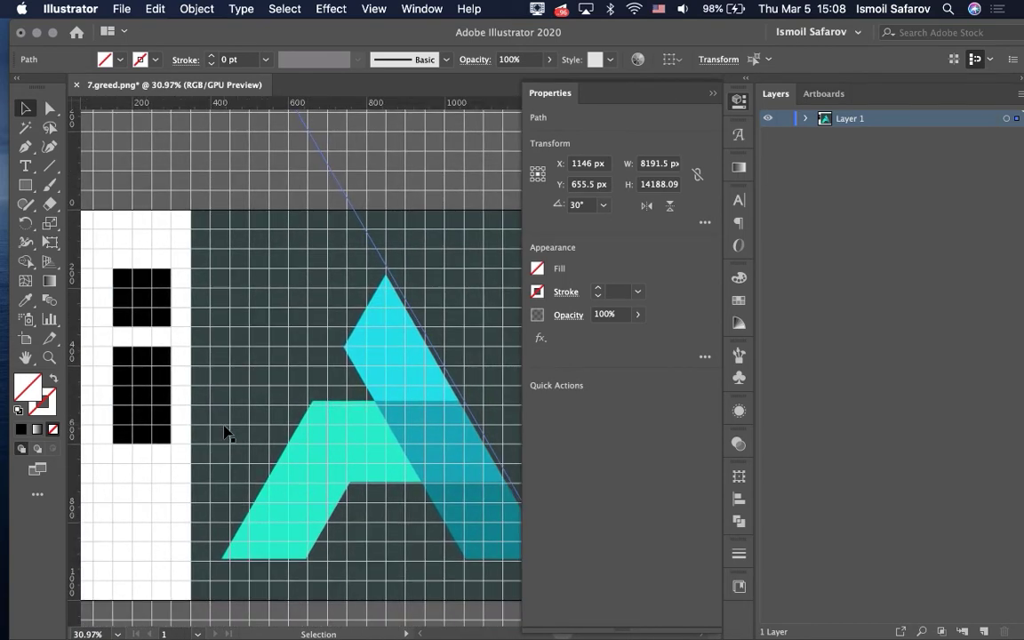
{"action": "scroll", "coordinate": [227, 434], "scroll_direction": "right", "scroll_amount": 3}
{"action": "scroll", "coordinate": [259, 414], "scroll_direction": "up", "scroll_amount": 1}
{"action": "scroll", "coordinate": [323, 364], "scroll_direction": "left", "scroll_amount": 2}
{"action": "scroll", "coordinate": [323, 366], "scroll_direction": "down", "scroll_amount": 1}
{"action": "scroll", "coordinate": [324, 370], "scroll_direction": "left", "scroll_amount": 1}
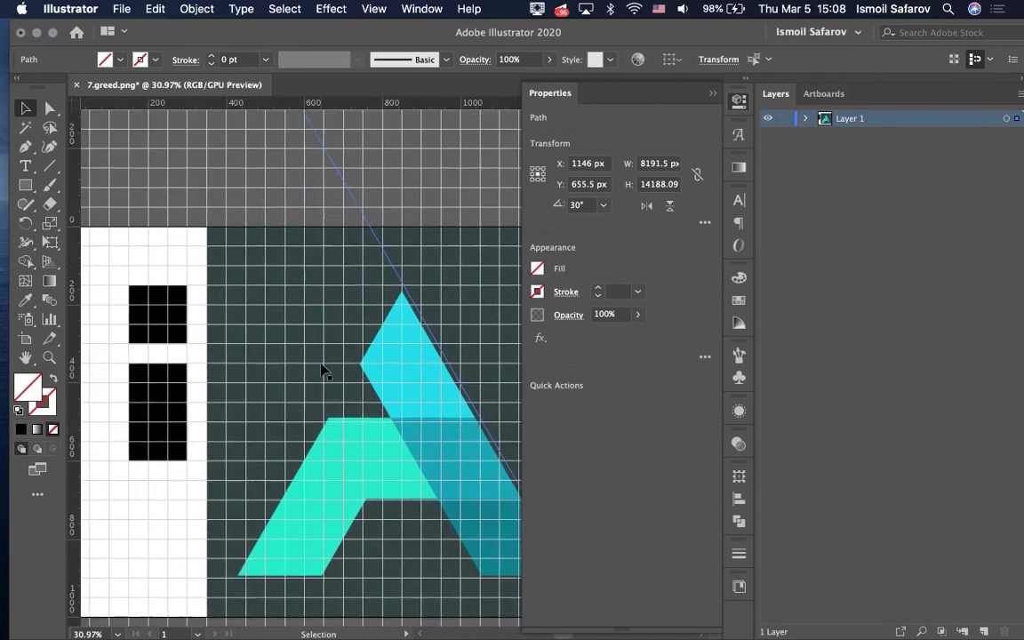
- Alt-drag a copy of the small black square beside the A and rotate it 45° into a diamond
{"action": "left_click", "coordinate": [169, 326]}
{"action": "left_click_drag", "start_coordinate": [169, 326], "coordinate": [324, 330]}
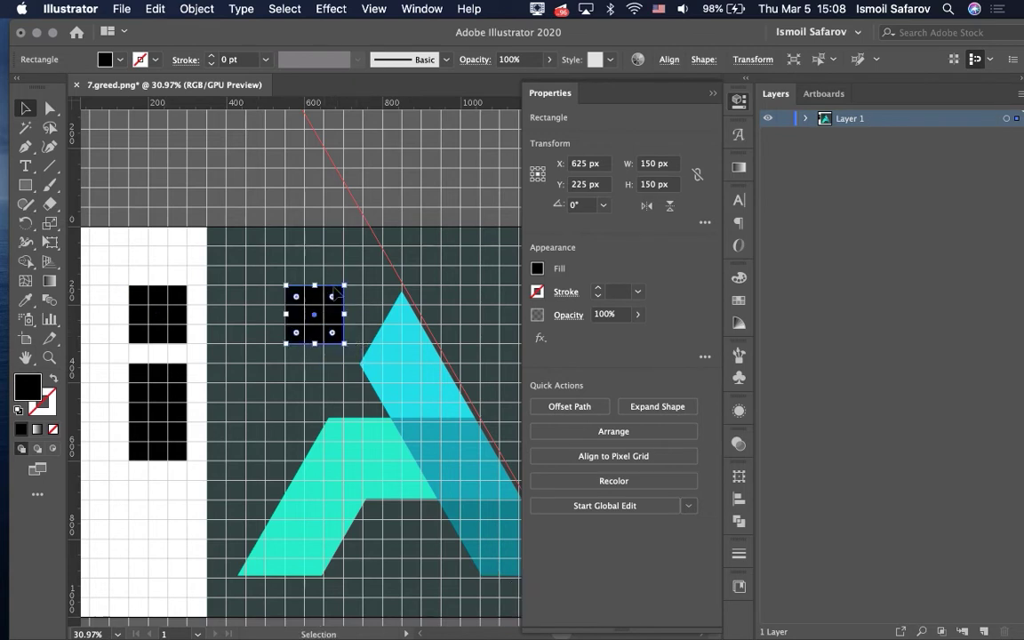
{"action": "left_click_drag", "start_coordinate": [344, 282], "coordinate": [313, 267]}
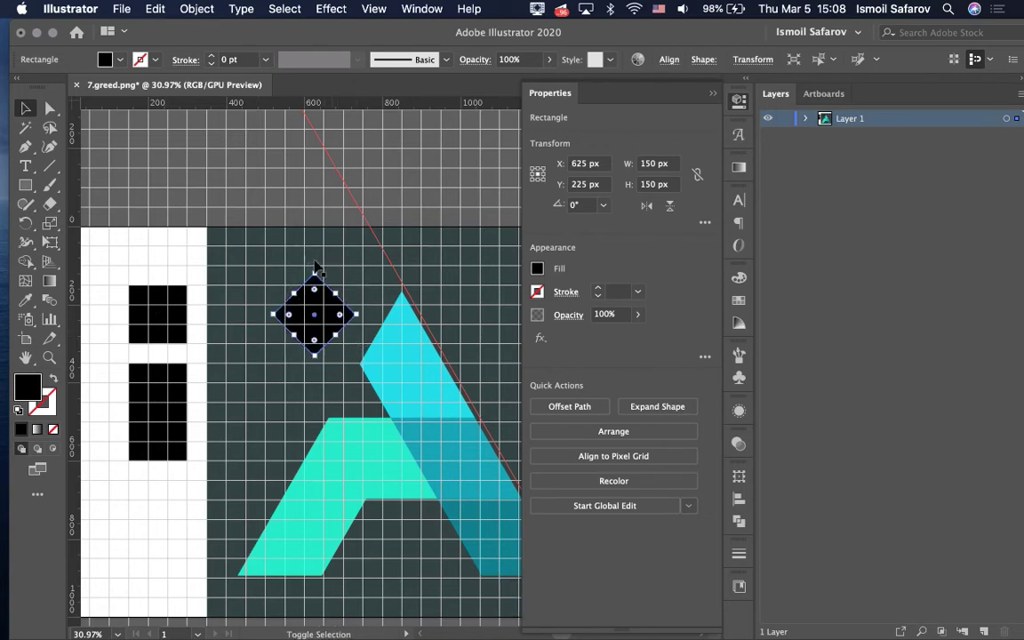
- Tilt the square to 30° and Alt-drag a copy below and right of it
{"action": "type", "text": "3"}
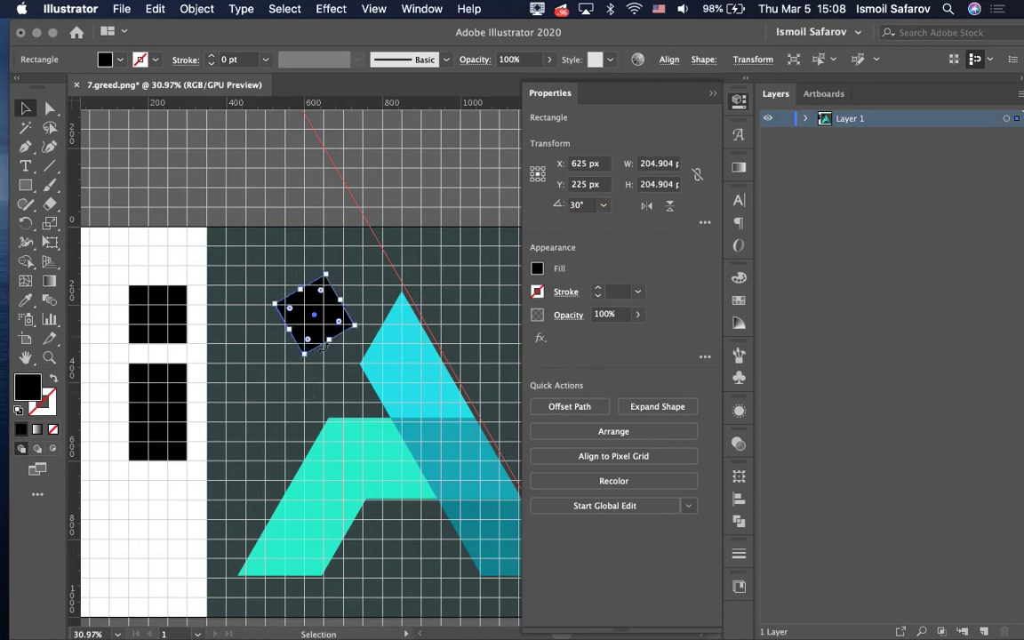
{"action": "left_click_drag", "start_coordinate": [329, 336], "coordinate": [359, 384]}
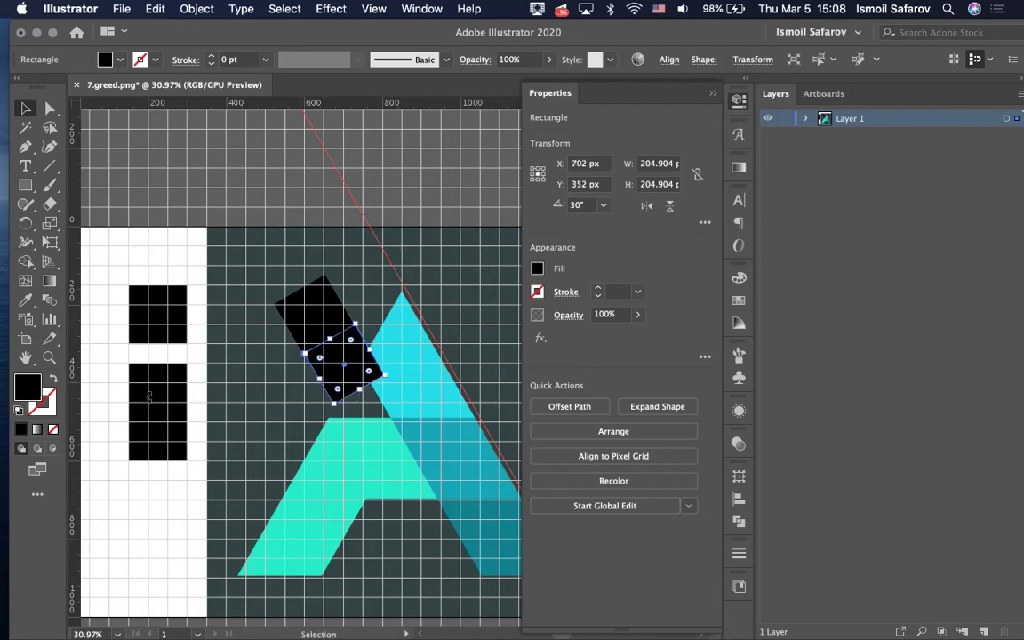
{"action": "left_click", "coordinate": [141, 459]}
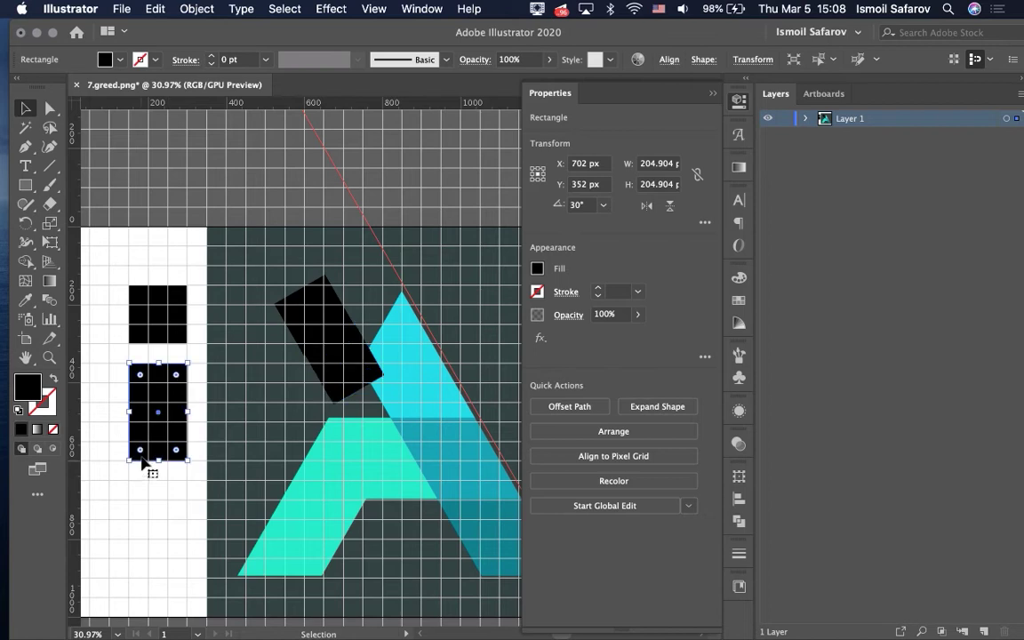
{"action": "key", "text": "v"}
- Duplicate the tall black rectangle upward, tilt it 30°, and place it atop the diagonal bar
{"action": "left_click_drag", "start_coordinate": [157, 447], "coordinate": [276, 252]}
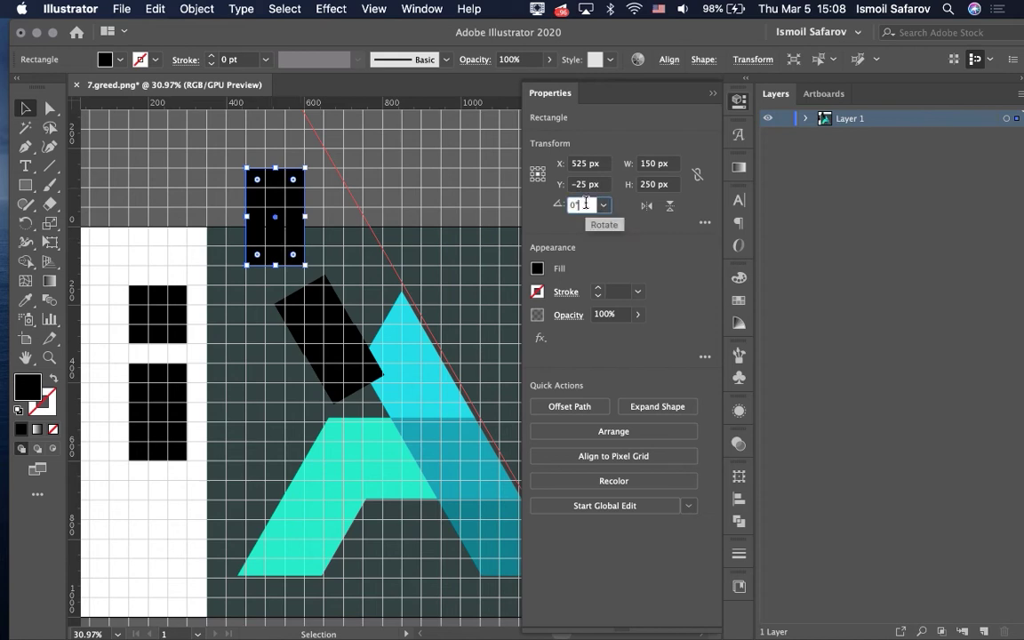
{"action": "type", "text": "43"}
{"action": "key", "text": "Return"}
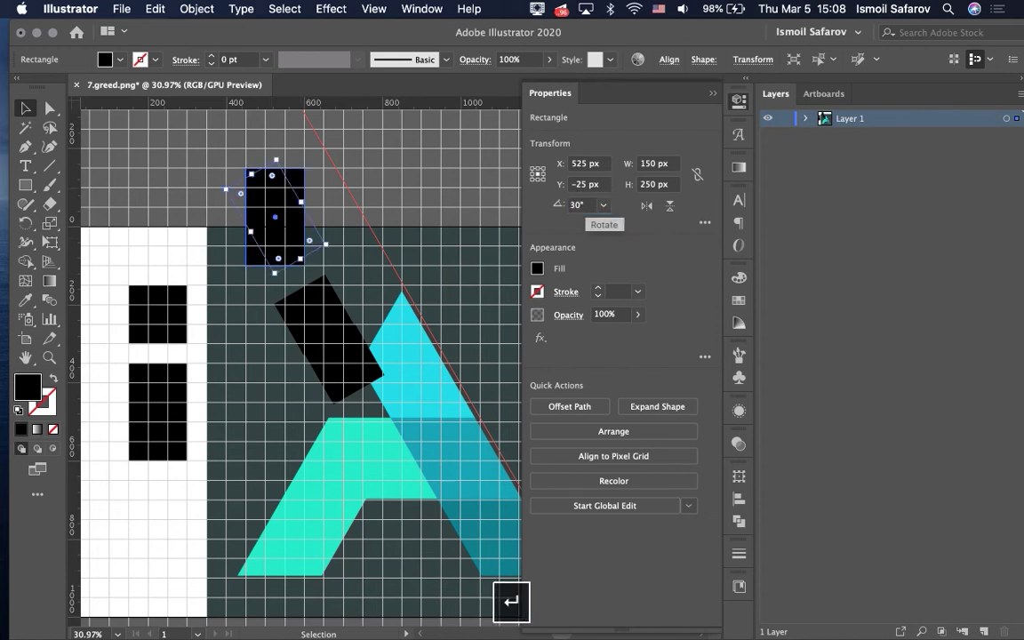
{"action": "left_click_drag", "start_coordinate": [276, 262], "coordinate": [290, 291]}
{"action": "left_click", "coordinate": [289, 373]}
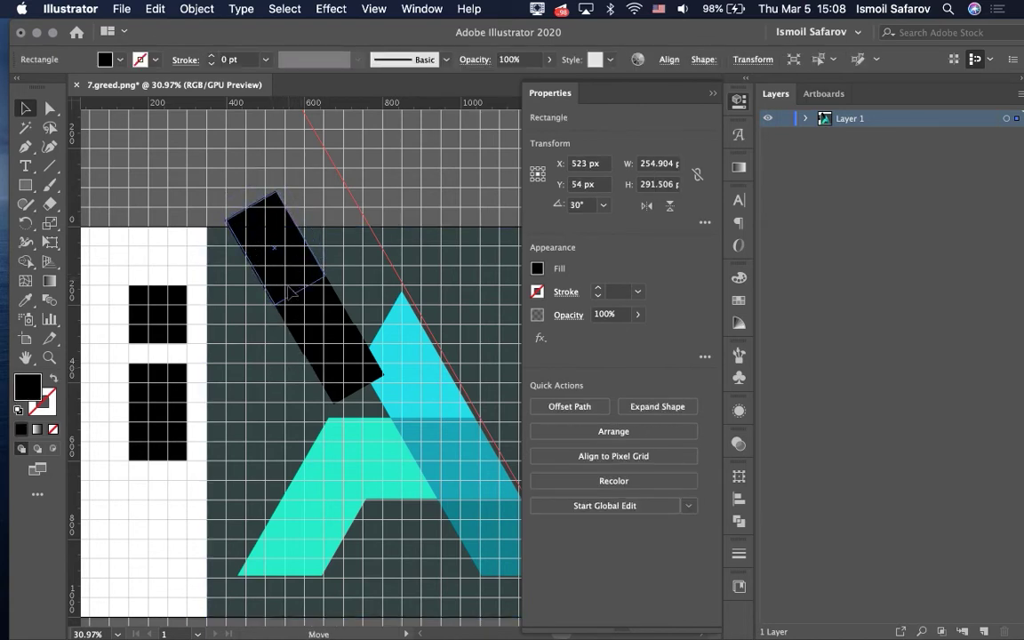
{"action": "scroll", "coordinate": [289, 330], "scroll_direction": "up", "scroll_amount": 5}
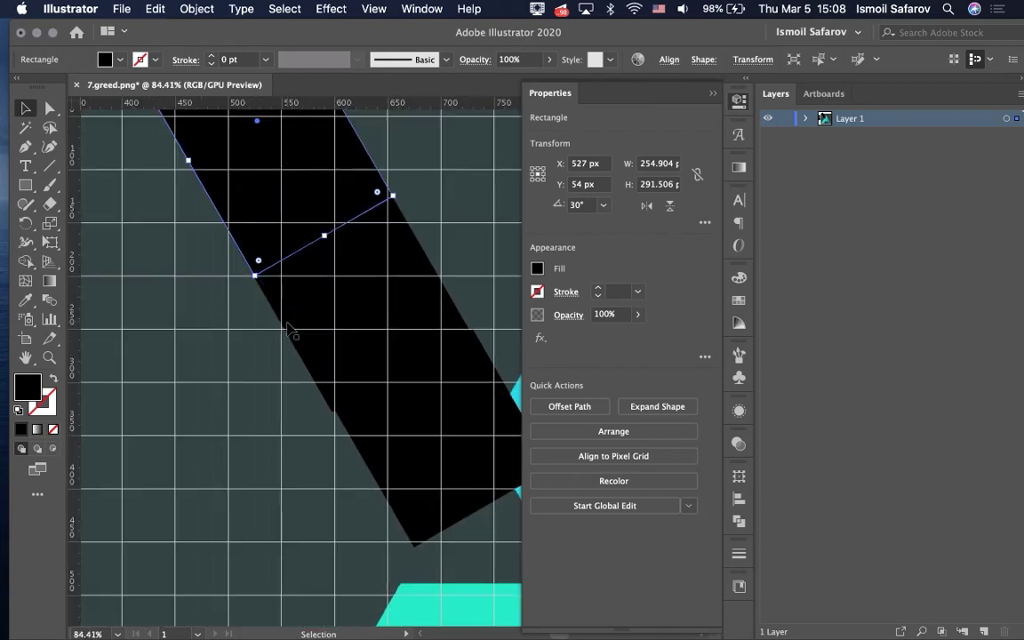
{"action": "scroll", "coordinate": [302, 347], "scroll_direction": "down", "scroll_amount": 5}
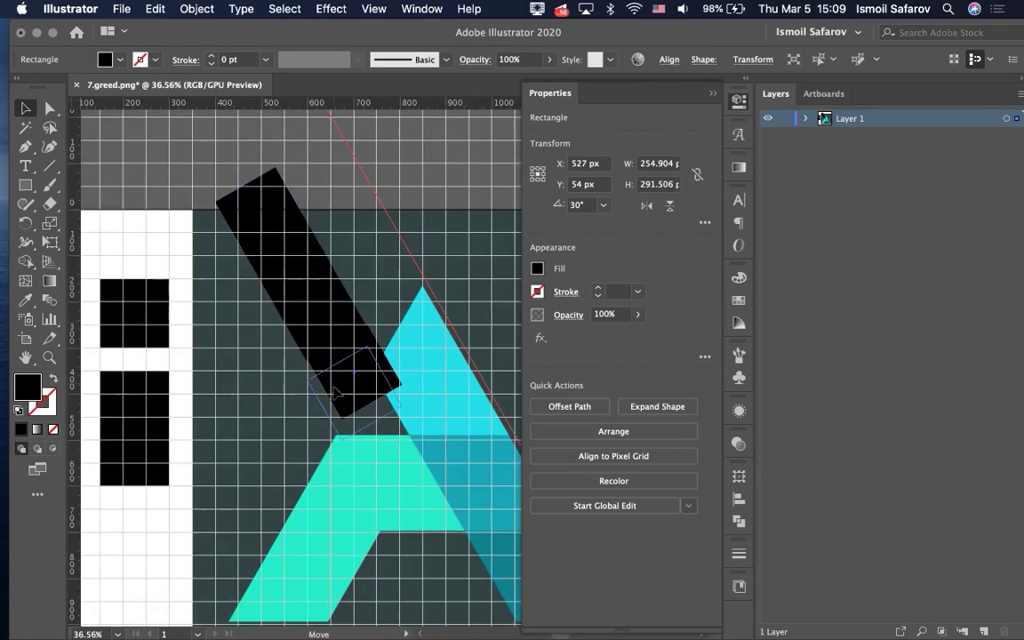
{"action": "left_click", "coordinate": [299, 421]}
- Select the tilted black blocks and delete them
{"action": "scroll", "coordinate": [298, 420], "scroll_direction": "down", "scroll_amount": 3}
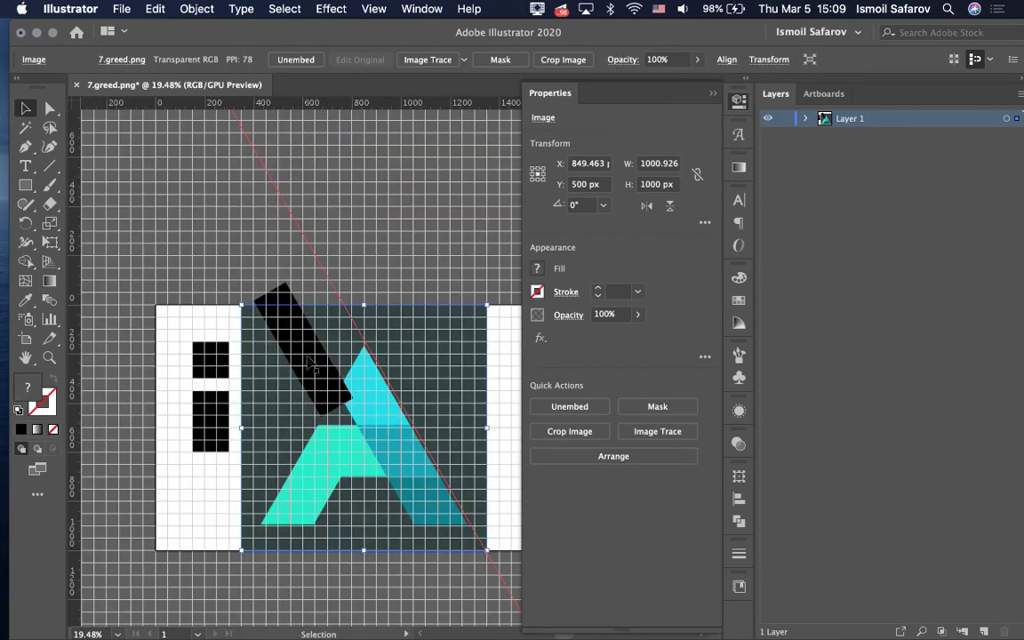
{"action": "left_click", "coordinate": [321, 380]}
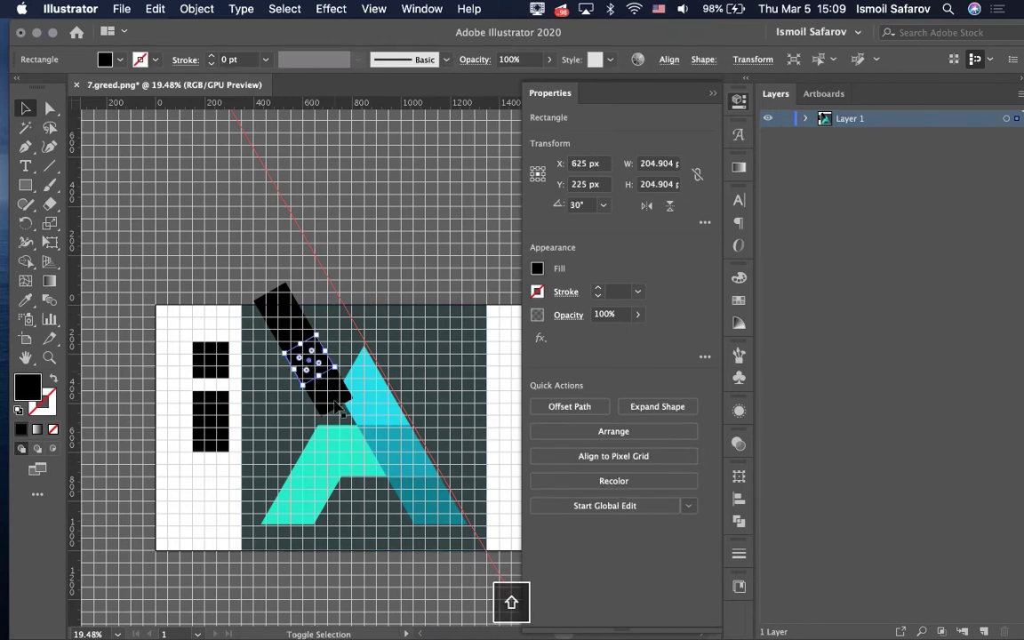
{"action": "left_click", "coordinate": [338, 407], "text": "shift"}
{"action": "scroll", "coordinate": [336, 404], "scroll_direction": "up", "scroll_amount": 5}
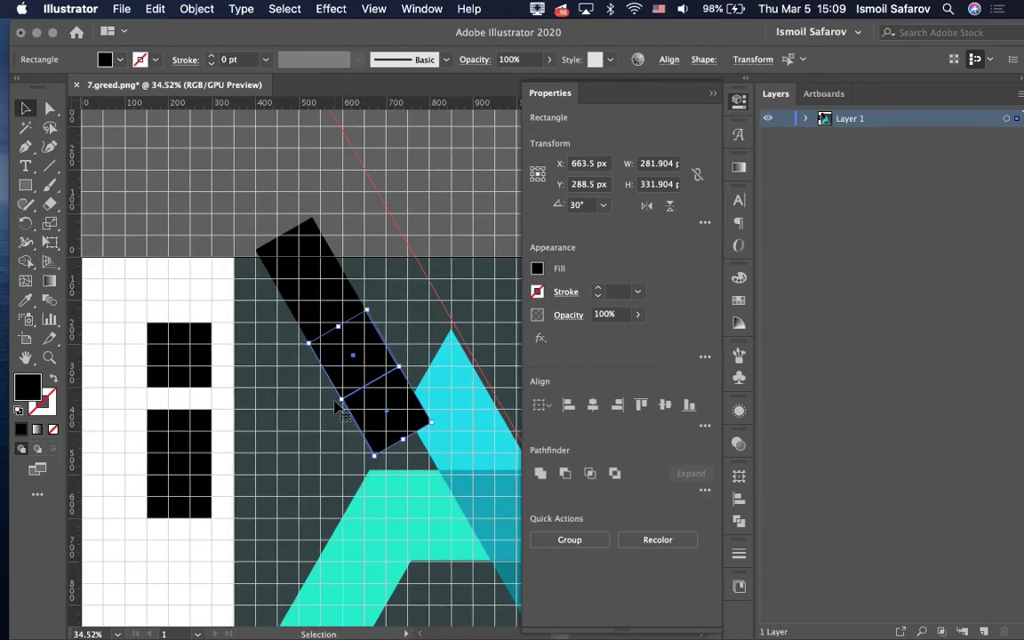
{"action": "scroll", "coordinate": [333, 312], "scroll_direction": "down", "scroll_amount": 3}
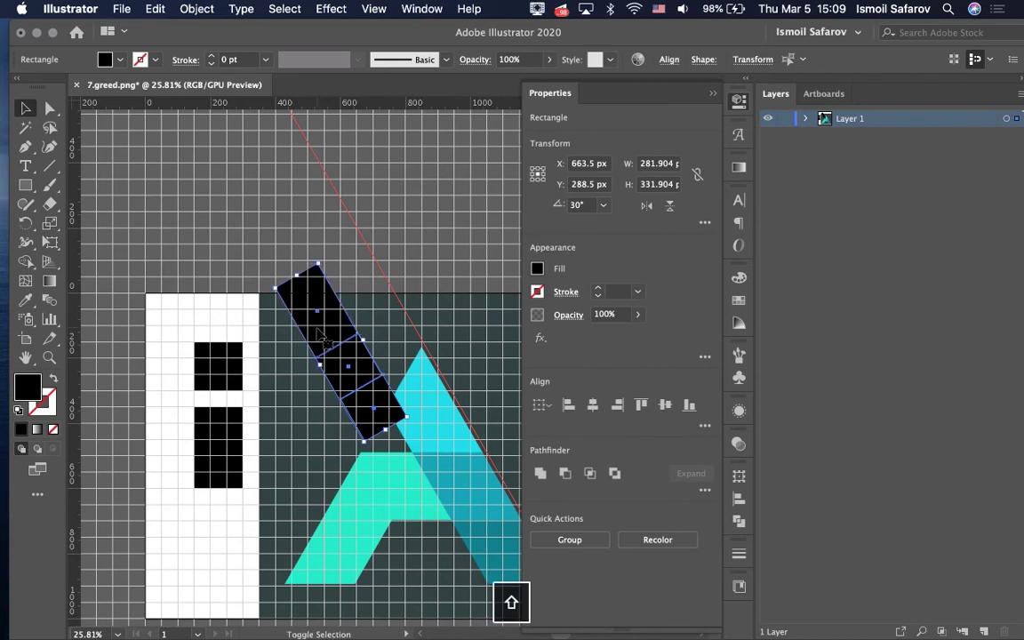
{"action": "key", "text": "BackSpace"}
- Zoom in on the triangle apex beside the A's 30° guide
{"action": "scroll", "coordinate": [318, 334], "scroll_direction": "down", "scroll_amount": 4}
{"action": "scroll", "coordinate": [318, 333], "scroll_direction": "up", "scroll_amount": 1}
{"action": "scroll", "coordinate": [318, 333], "scroll_direction": "up", "scroll_amount": 5}
{"action": "scroll", "coordinate": [318, 333], "scroll_direction": "down", "scroll_amount": 3}
{"action": "scroll", "coordinate": [318, 333], "scroll_direction": "up", "scroll_amount": 2}
{"action": "scroll", "coordinate": [318, 333], "scroll_direction": "up", "scroll_amount": 1}
{"action": "scroll", "coordinate": [318, 334], "scroll_direction": "down", "scroll_amount": 1}
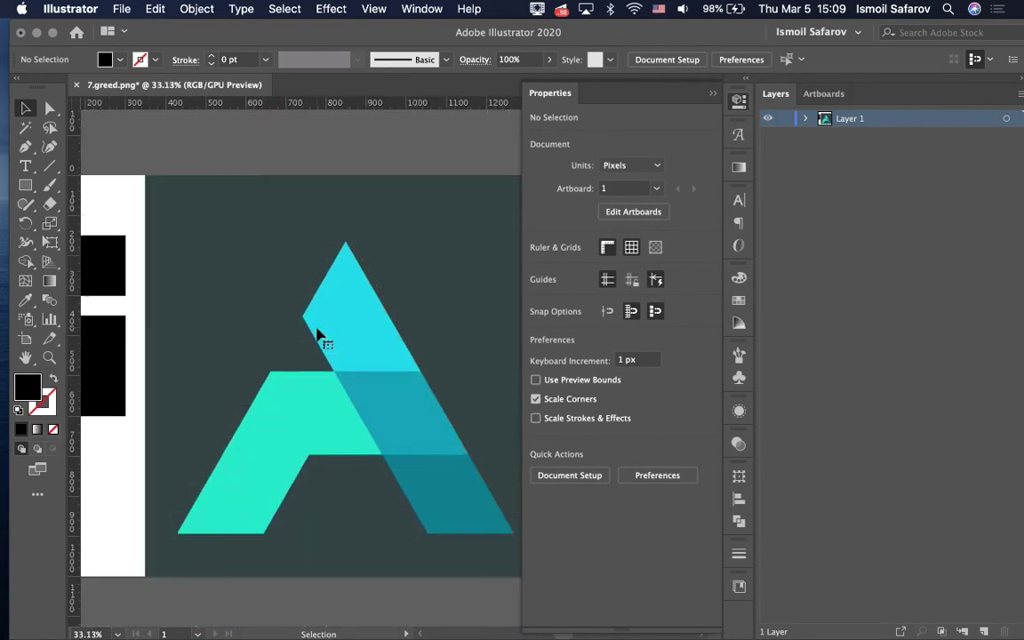
{"action": "scroll", "coordinate": [318, 333], "scroll_direction": "down", "scroll_amount": 2}
{"action": "scroll", "coordinate": [343, 230], "scroll_direction": "up", "scroll_amount": 4}
{"action": "scroll", "coordinate": [342, 258], "scroll_direction": "up", "scroll_amount": 2}
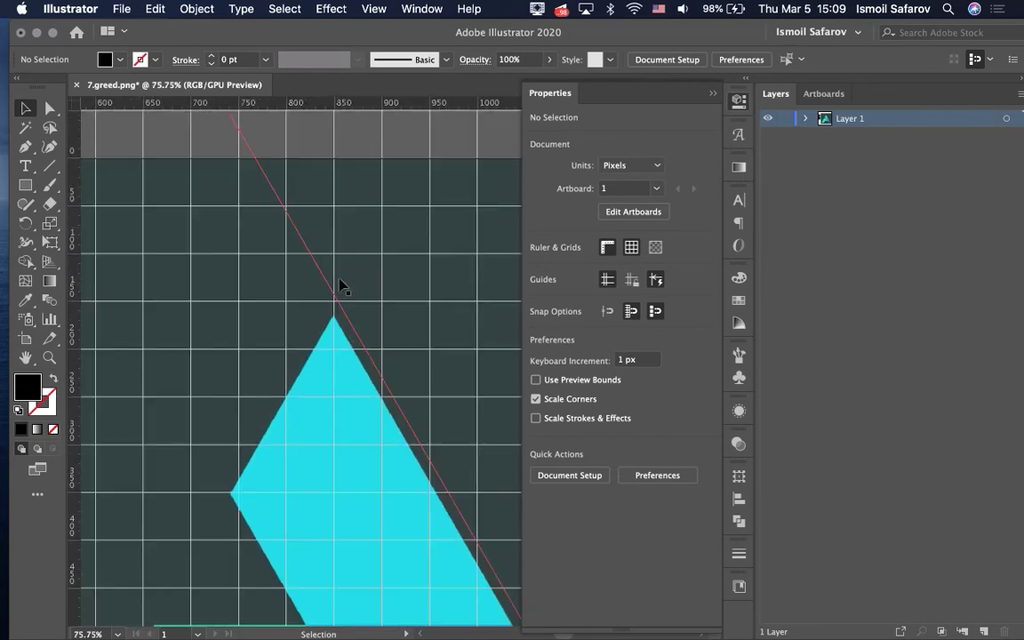
{"action": "scroll", "coordinate": [341, 285], "scroll_direction": "up", "scroll_amount": 1}
{"action": "scroll", "coordinate": [339, 320], "scroll_direction": "up", "scroll_amount": 4}
{"action": "scroll", "coordinate": [337, 369], "scroll_direction": "up", "scroll_amount": 1}
{"action": "scroll", "coordinate": [335, 378], "scroll_direction": "up", "scroll_amount": 2}
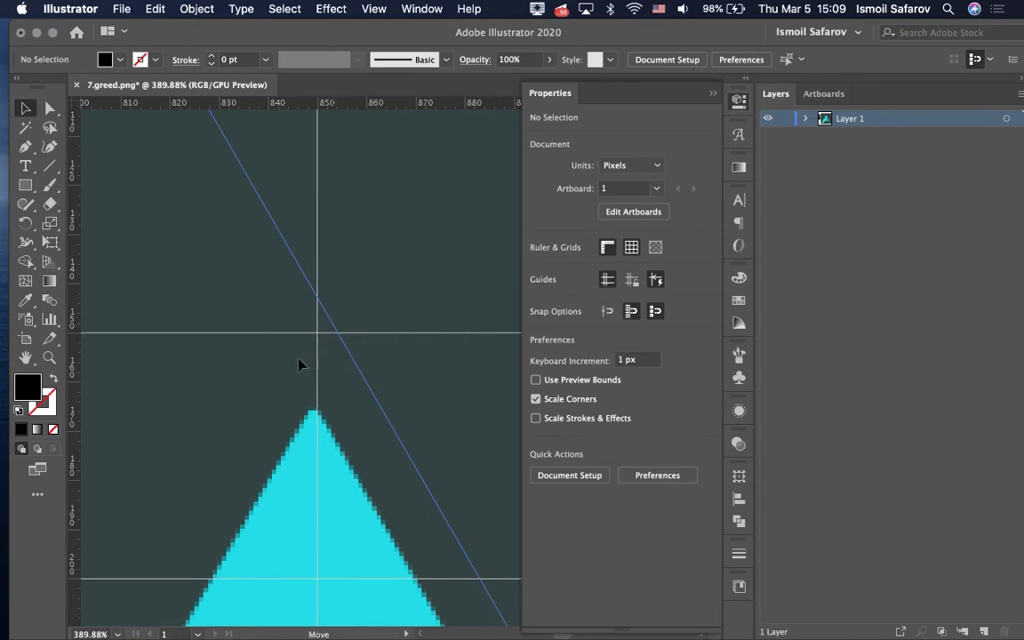
- Disable Snap to Grid and drag the diagonal line toward the guide crossing
{"action": "left_click", "coordinate": [329, 331]}
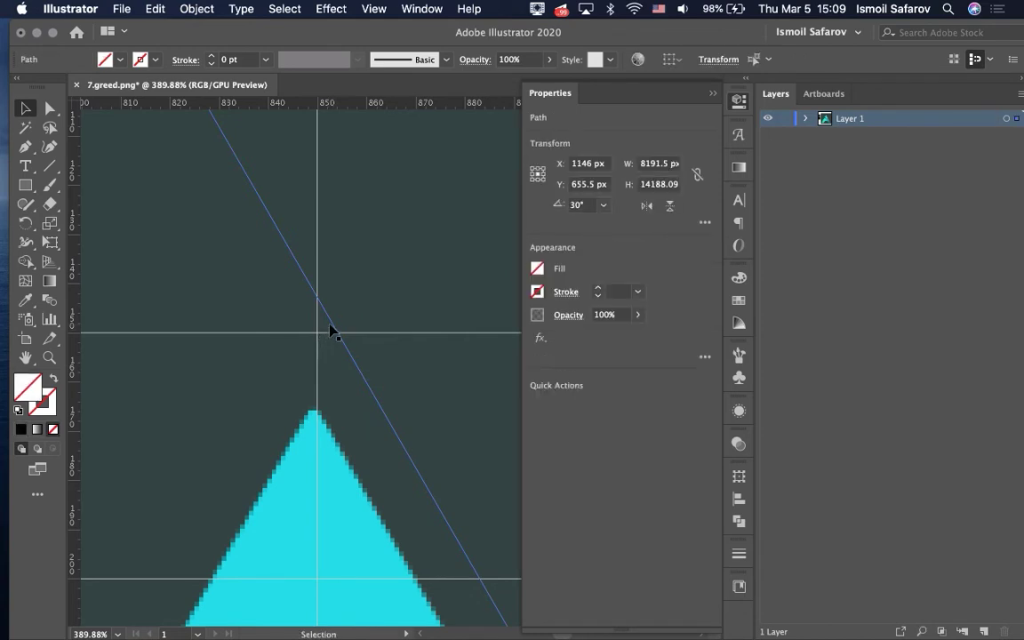
{"action": "left_click_drag", "start_coordinate": [349, 327], "coordinate": [281, 373]}
{"action": "left_click", "coordinate": [375, 10]}
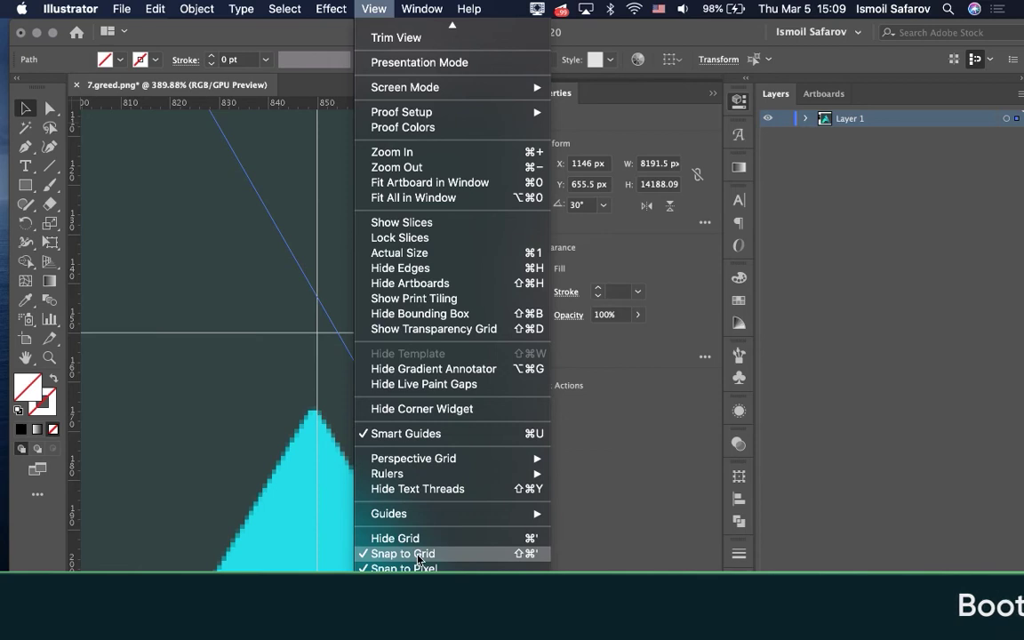
{"action": "left_click", "coordinate": [419, 552]}
{"action": "left_click_drag", "start_coordinate": [336, 327], "coordinate": [322, 339]}
- Disable Snap to Pixel, settle the line on the guide crossing, and Alt-drag a parallel copy left
{"action": "scroll", "coordinate": [322, 340], "scroll_direction": "up", "scroll_amount": 2}
{"action": "scroll", "coordinate": [322, 339], "scroll_direction": "up", "scroll_amount": 3}
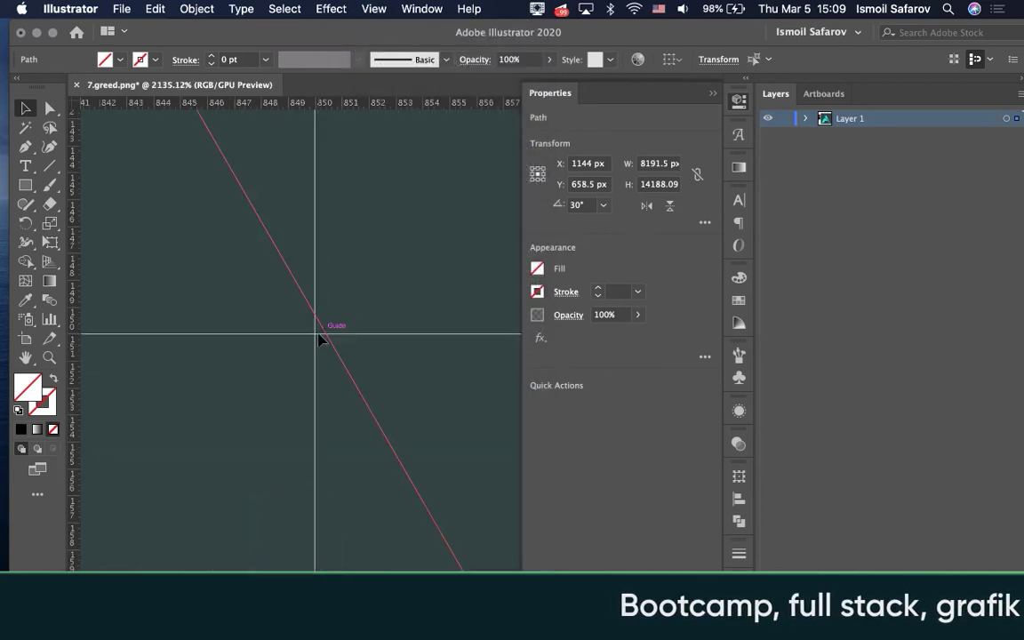
{"action": "scroll", "coordinate": [327, 327], "scroll_direction": "up", "scroll_amount": 3}
{"action": "scroll", "coordinate": [338, 318], "scroll_direction": "up", "scroll_amount": 2}
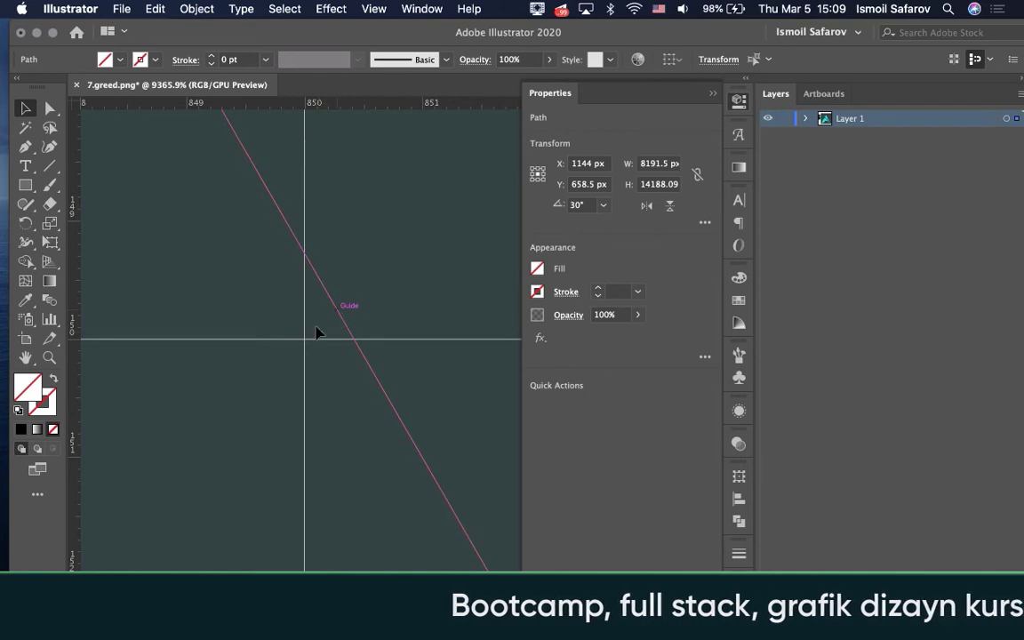
{"action": "left_click", "coordinate": [374, 10]}
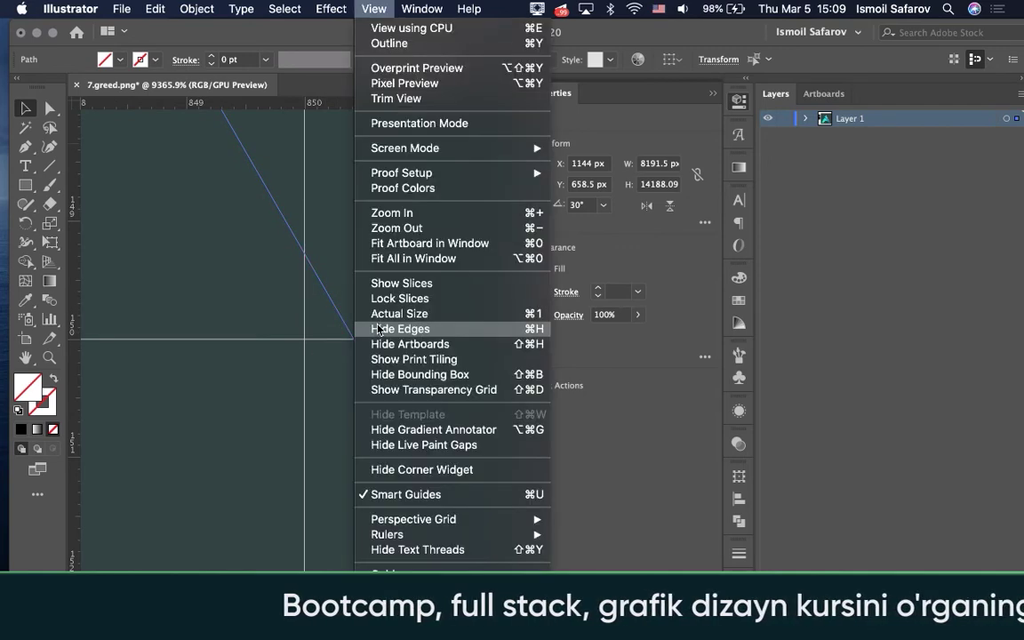
{"action": "left_click", "coordinate": [387, 555]}
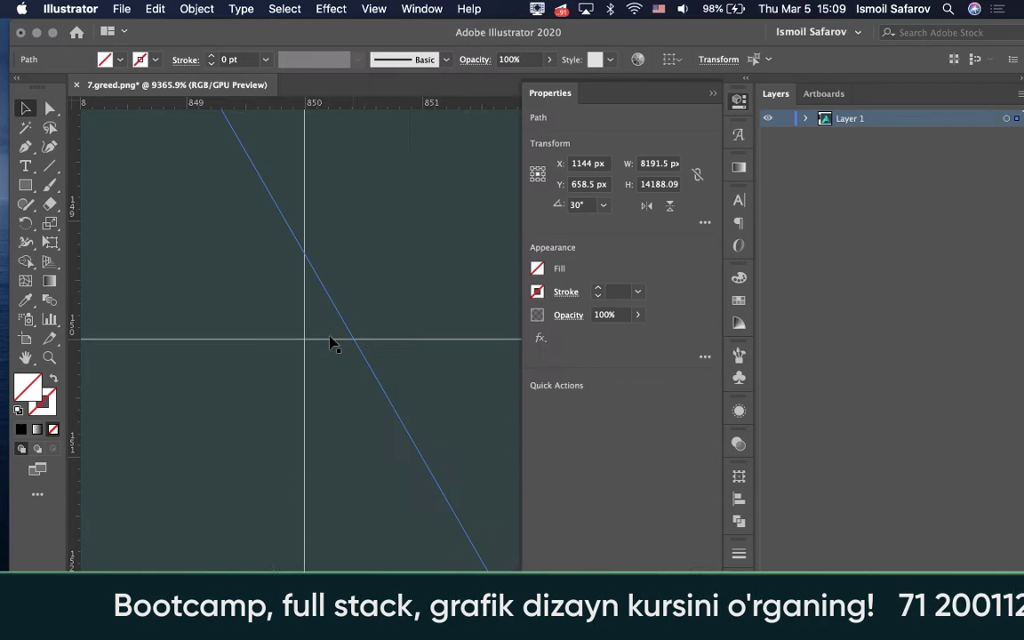
{"action": "left_click_drag", "start_coordinate": [342, 319], "coordinate": [308, 352]}
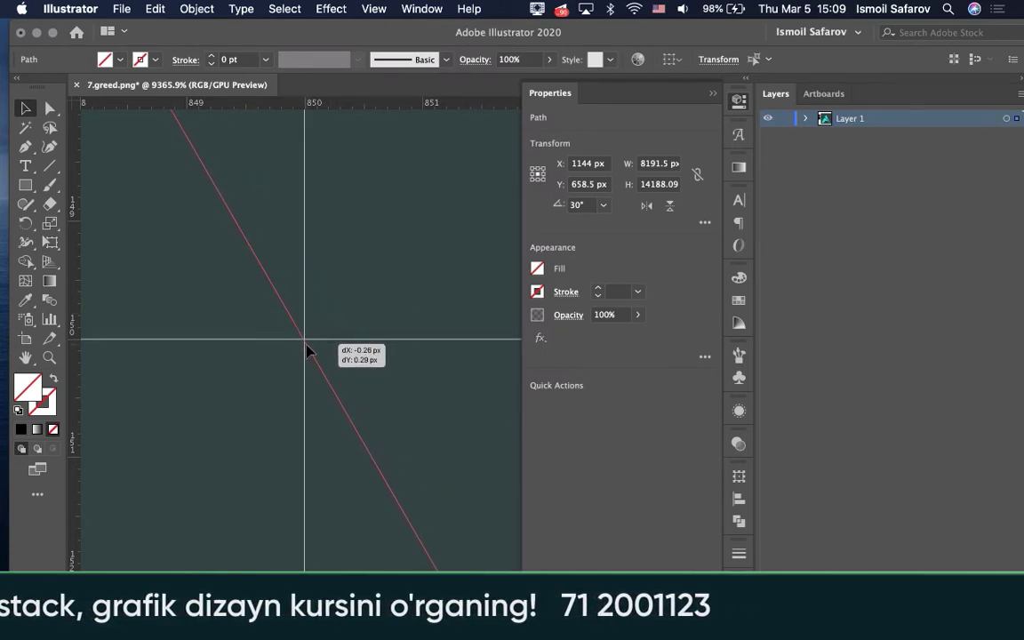
{"action": "left_click_drag", "start_coordinate": [306, 348], "coordinate": [306, 348]}
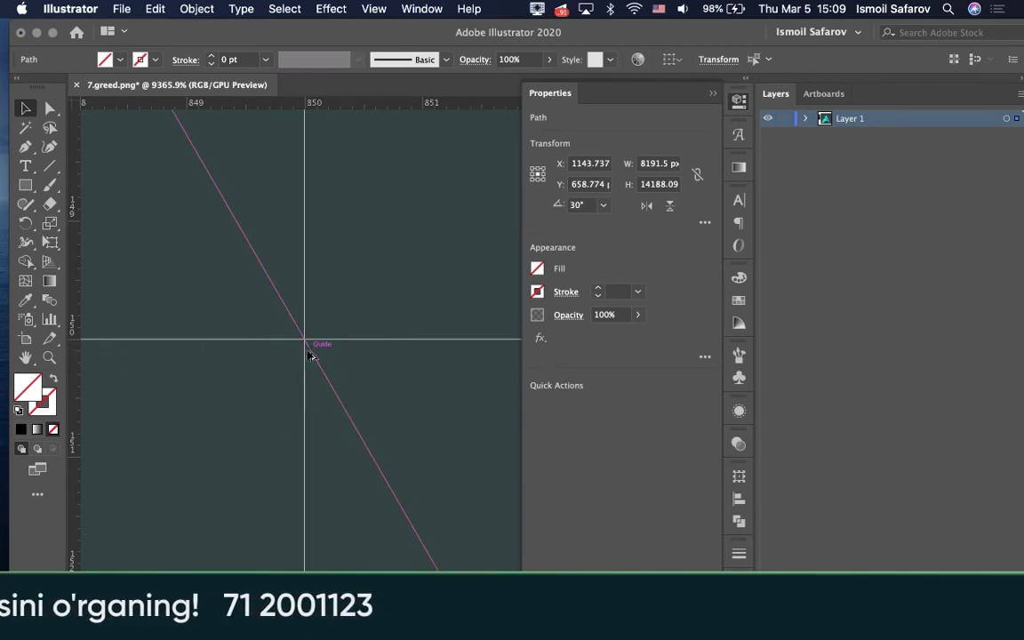
{"action": "left_click_drag", "start_coordinate": [299, 357], "coordinate": [238, 382]}
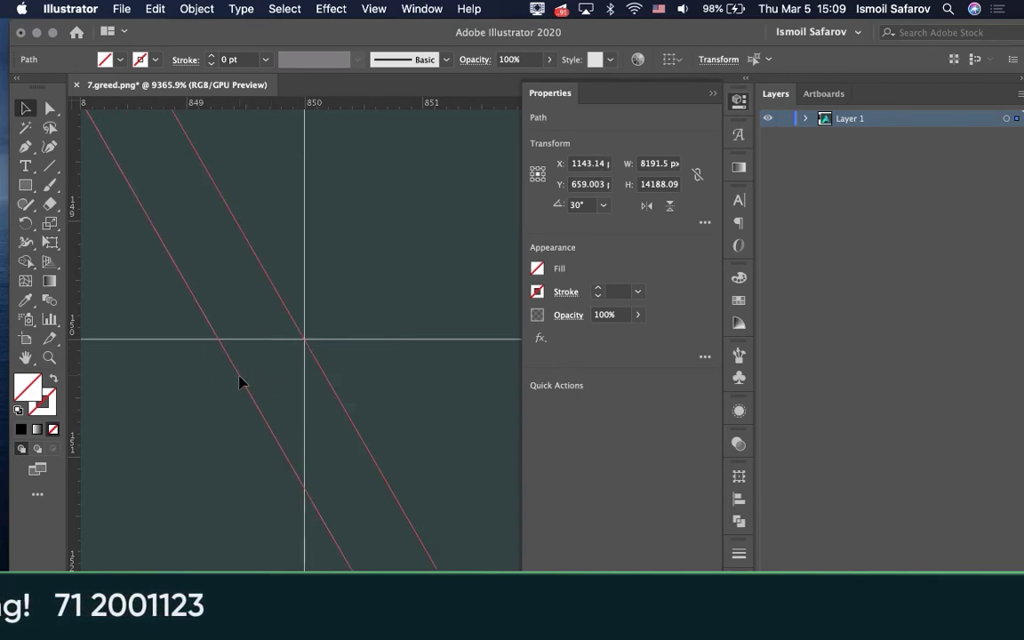
{"action": "left_click", "coordinate": [576, 205]}
- Rotate the copied line to 330° and lay it along the triangle's left edge
{"action": "type", "text": "30"}
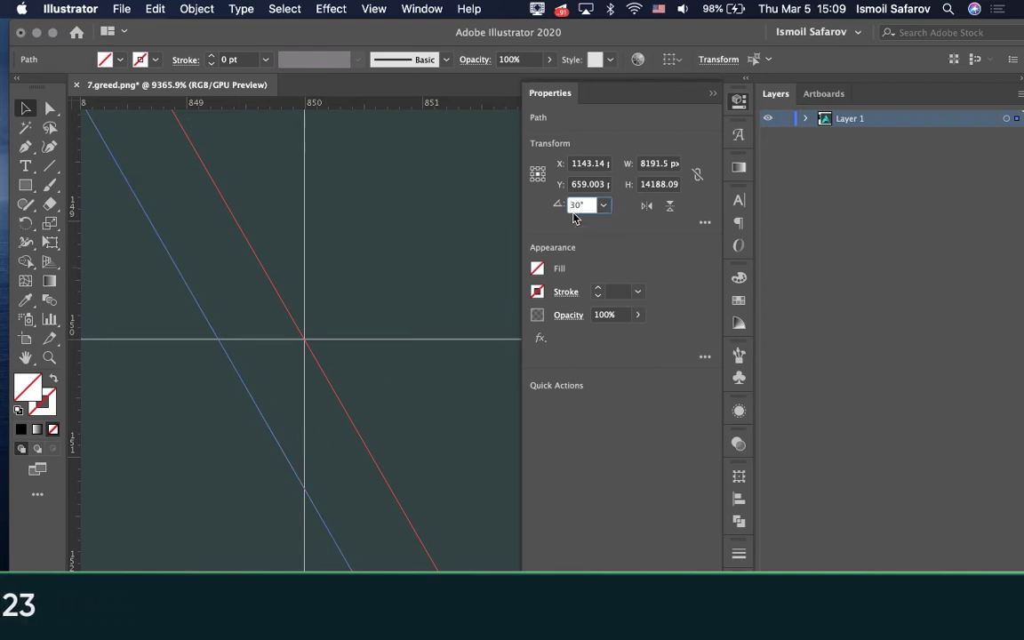
{"action": "key", "text": "Return"}
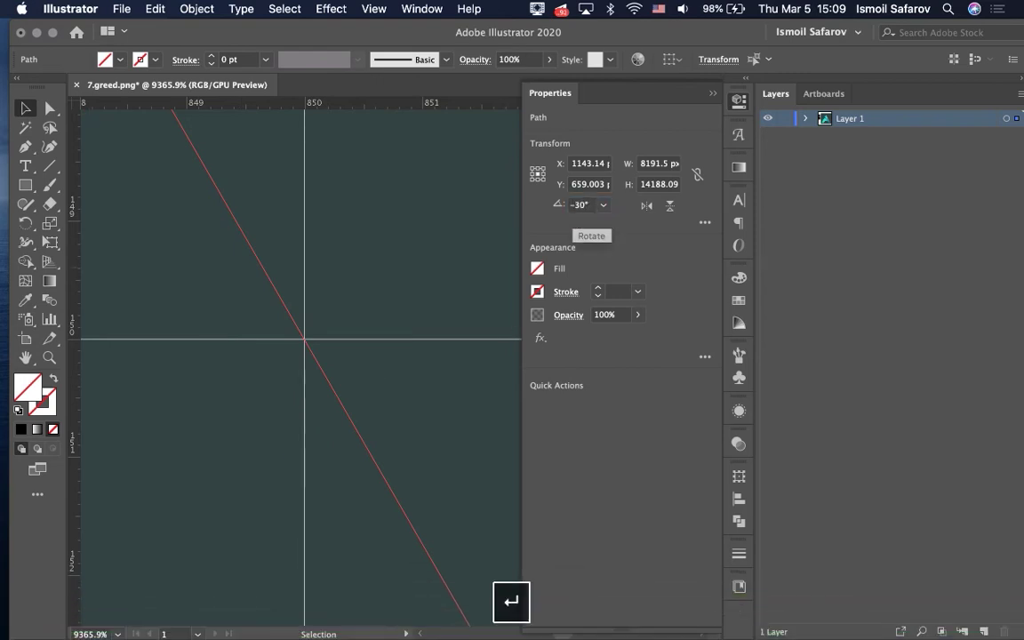
{"action": "scroll", "coordinate": [333, 344], "scroll_direction": "down", "scroll_amount": 2}
{"action": "scroll", "coordinate": [333, 345], "scroll_direction": "down", "scroll_amount": 3}
{"action": "scroll", "coordinate": [333, 344], "scroll_direction": "down", "scroll_amount": 5}
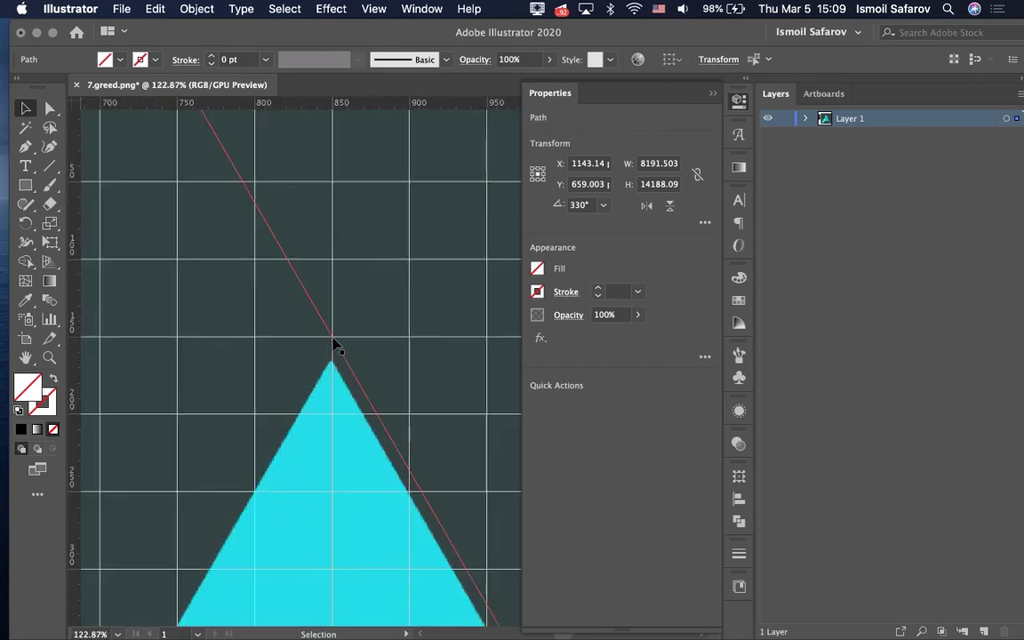
{"action": "scroll", "coordinate": [333, 344], "scroll_direction": "down", "scroll_amount": 3}
{"action": "left_click_drag", "start_coordinate": [439, 423], "coordinate": [331, 352]}
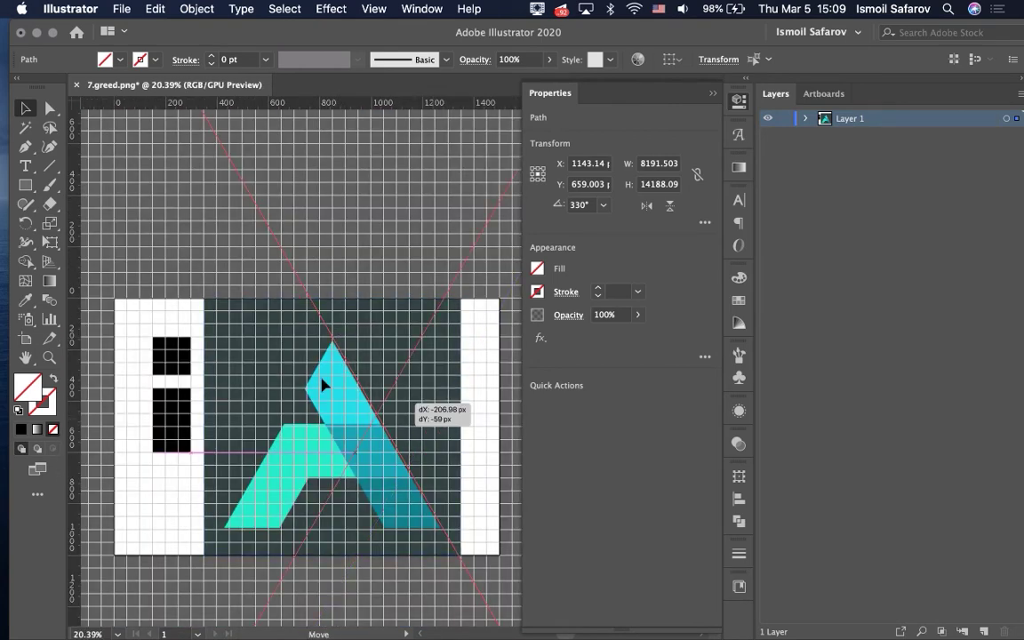
{"action": "scroll", "coordinate": [336, 351], "scroll_direction": "up", "scroll_amount": 3}
{"action": "scroll", "coordinate": [362, 322], "scroll_direction": "up", "scroll_amount": 1}
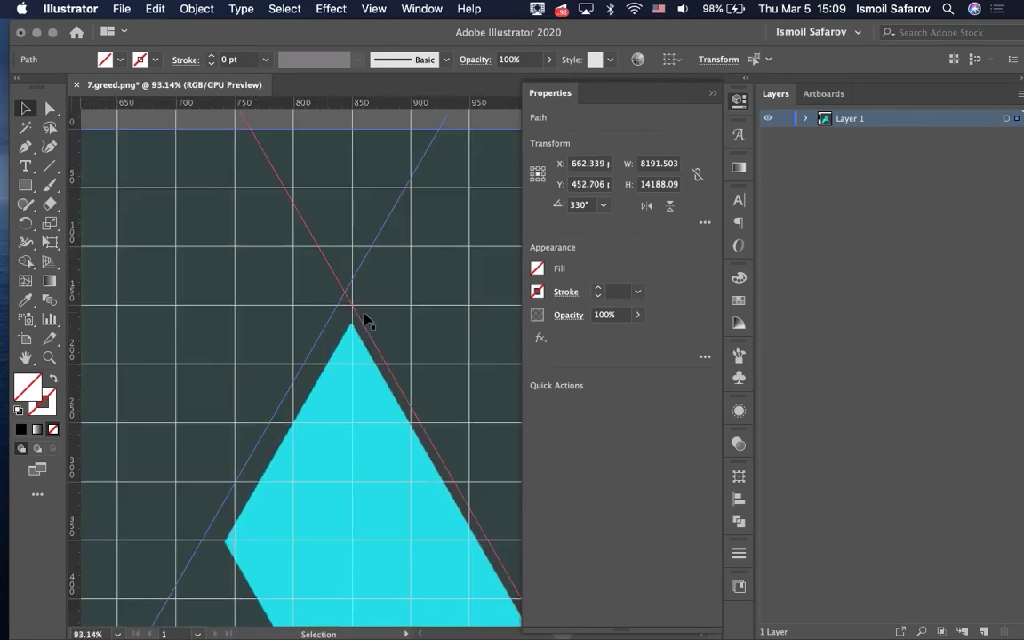
{"action": "scroll", "coordinate": [364, 319], "scroll_direction": "up", "scroll_amount": 1}
{"action": "scroll", "coordinate": [366, 320], "scroll_direction": "up", "scroll_amount": 3}
{"action": "scroll", "coordinate": [365, 320], "scroll_direction": "up", "scroll_amount": 3}
{"action": "scroll", "coordinate": [365, 320], "scroll_direction": "up", "scroll_amount": 2}
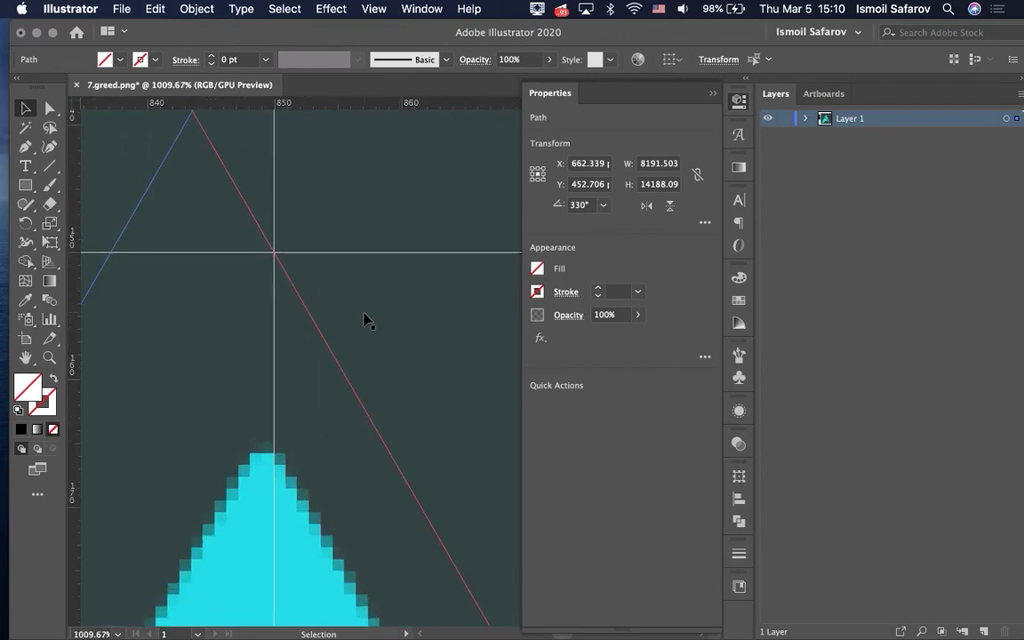
{"action": "scroll", "coordinate": [293, 293], "scroll_direction": "left", "scroll_amount": 2}
- Fine-tune the 30° and 330° guides so both pass through the apex guide crossing
{"action": "left_click_drag", "start_coordinate": [215, 267], "coordinate": [355, 277]}
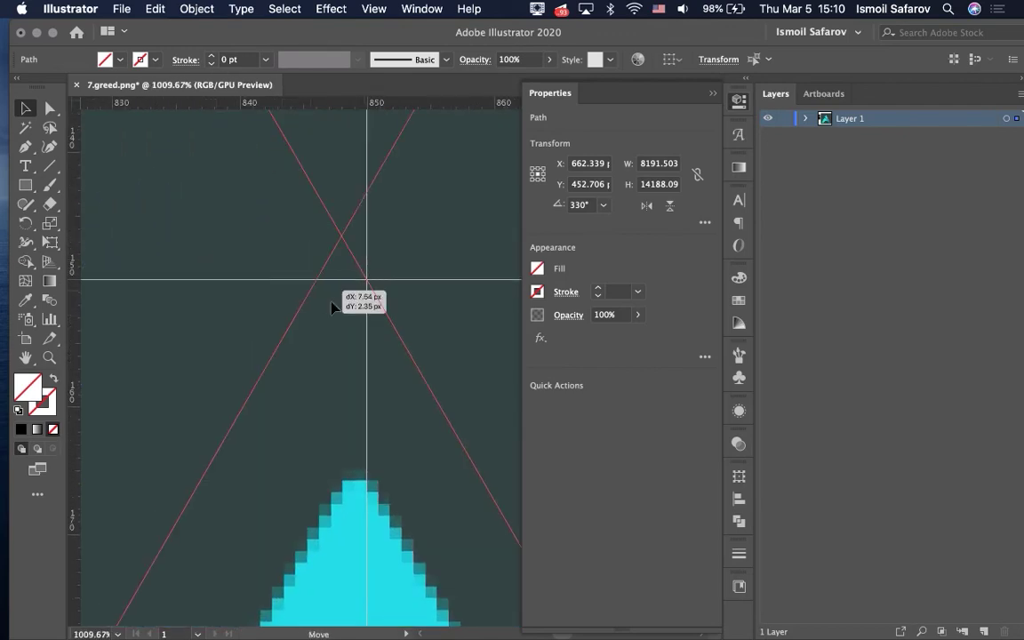
{"action": "scroll", "coordinate": [354, 274], "scroll_direction": "up", "scroll_amount": 2}
{"action": "scroll", "coordinate": [355, 274], "scroll_direction": "up", "scroll_amount": 2}
{"action": "scroll", "coordinate": [139, 413], "scroll_direction": "up", "scroll_amount": 3}
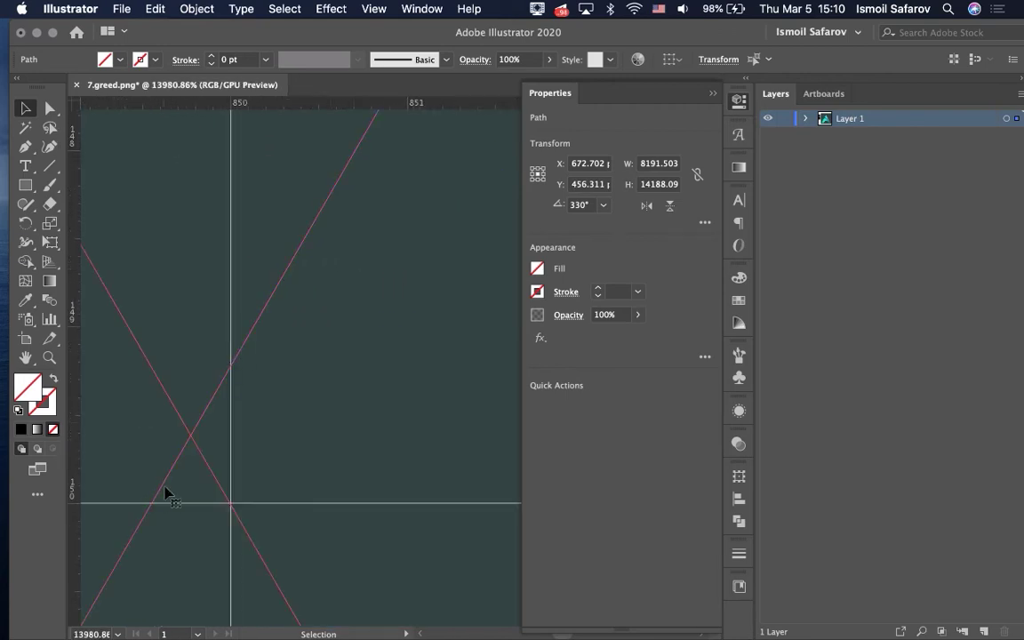
{"action": "left_click_drag", "start_coordinate": [162, 484], "coordinate": [219, 523]}
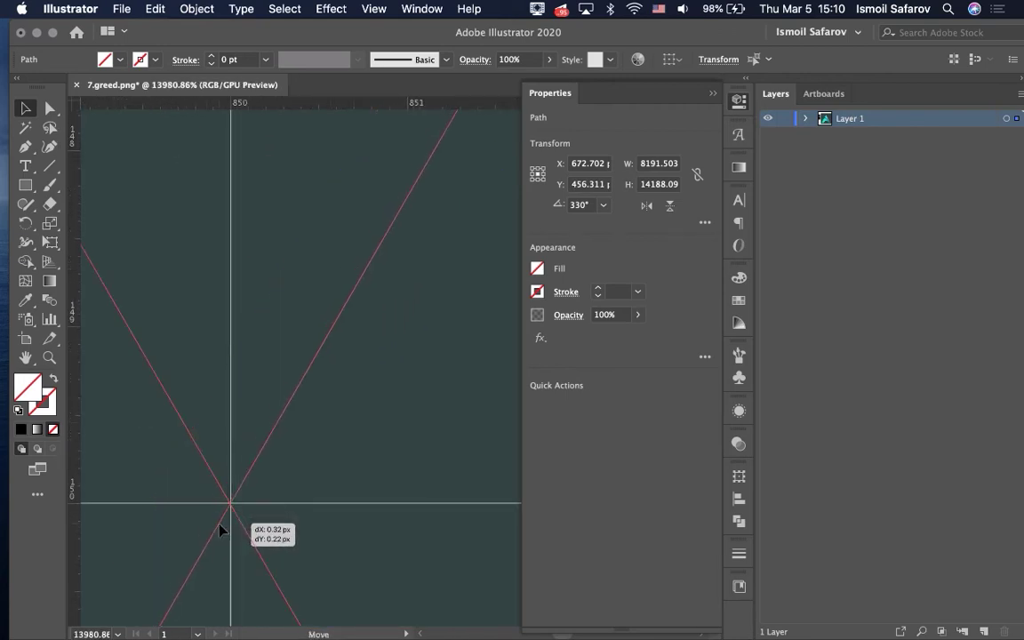
{"action": "scroll", "coordinate": [221, 529], "scroll_direction": "up", "scroll_amount": 3}
{"action": "scroll", "coordinate": [221, 529], "scroll_direction": "up", "scroll_amount": 1}
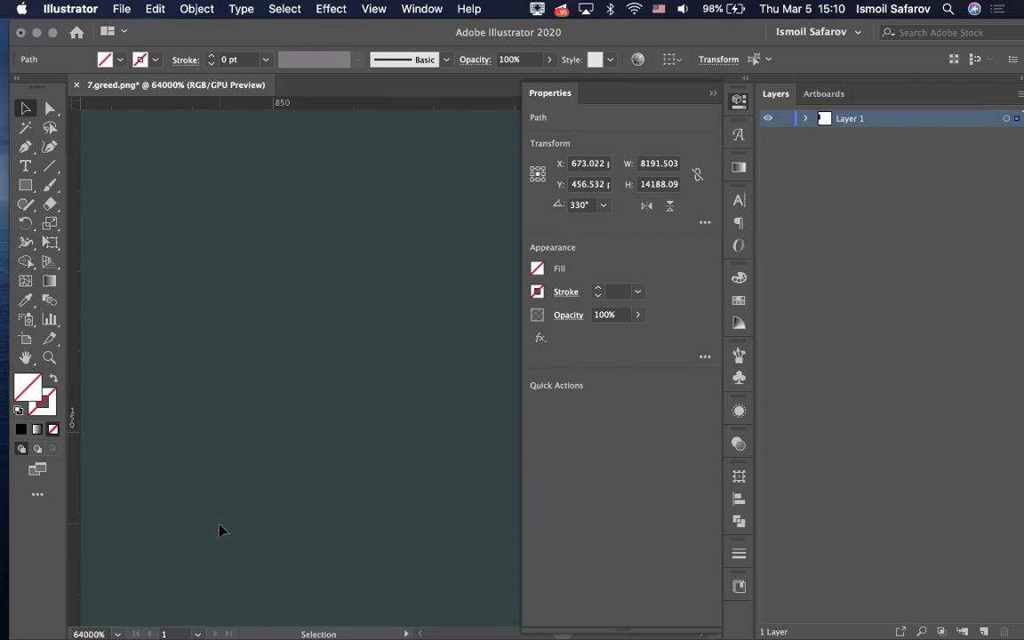
{"action": "left_click", "coordinate": [263, 502]}
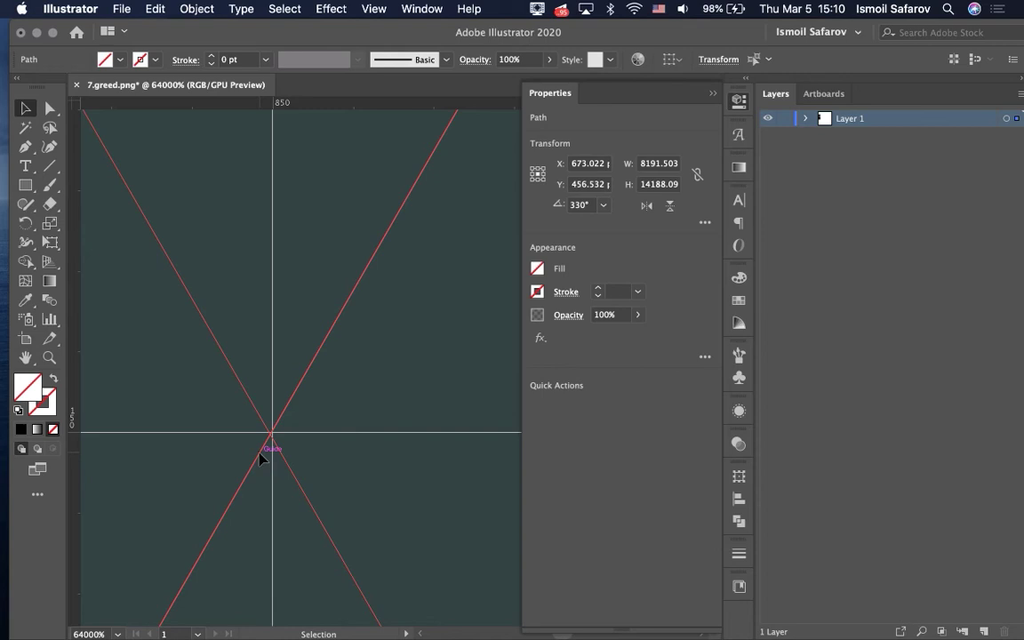
{"action": "left_click_drag", "start_coordinate": [258, 452], "coordinate": [262, 453]}
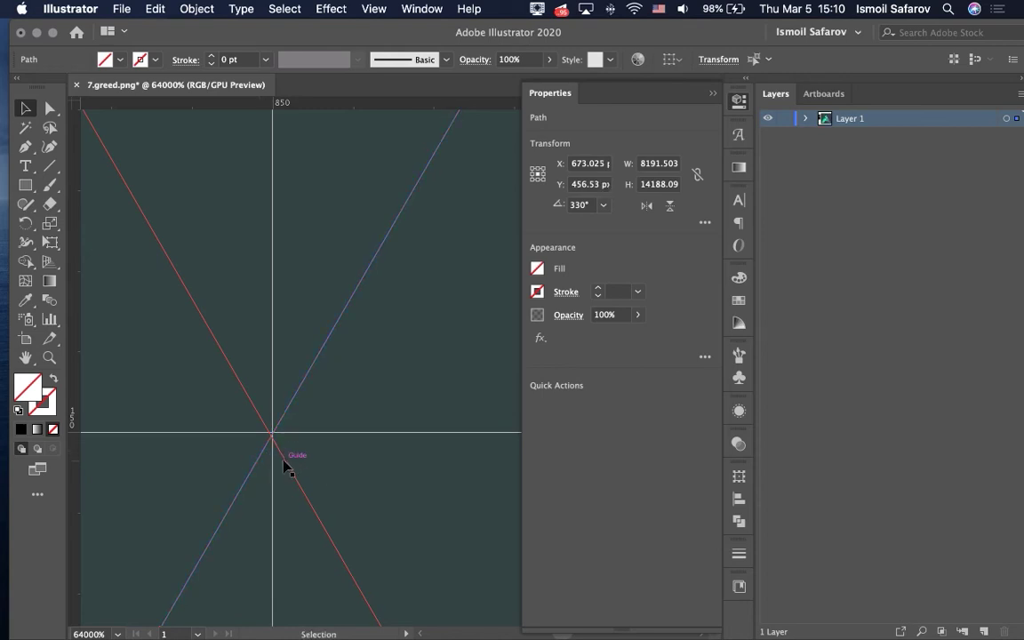
{"action": "left_click_drag", "start_coordinate": [284, 464], "coordinate": [285, 456]}
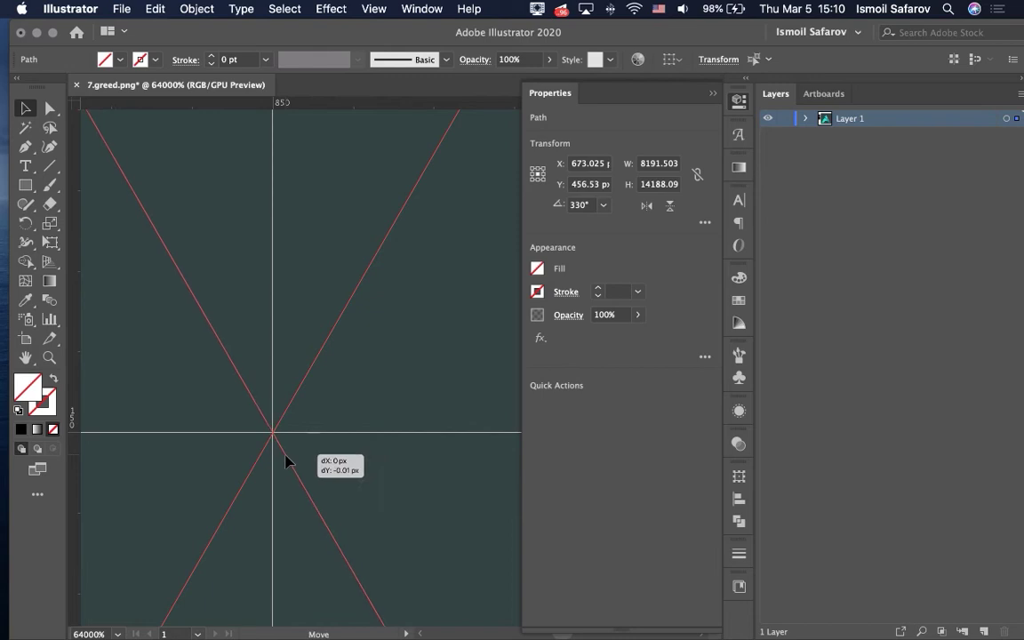
{"action": "left_click_drag", "start_coordinate": [281, 473], "coordinate": [257, 514]}
{"action": "scroll", "coordinate": [256, 513], "scroll_direction": "down", "scroll_amount": 10}
{"action": "scroll", "coordinate": [257, 513], "scroll_direction": "up", "scroll_amount": 2}
{"action": "scroll", "coordinate": [257, 513], "scroll_direction": "up", "scroll_amount": 3}
{"action": "scroll", "coordinate": [258, 514], "scroll_direction": "up", "scroll_amount": 3}
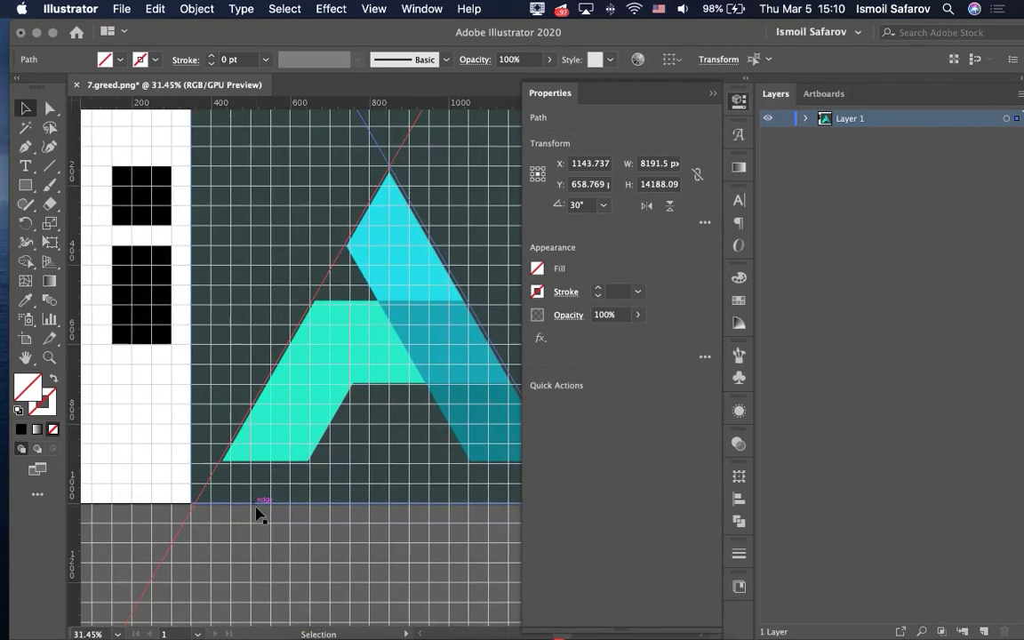
- Move the teal A reference image off to the right of the artboard
{"action": "scroll", "coordinate": [257, 514], "scroll_direction": "down", "scroll_amount": 2}
{"action": "scroll", "coordinate": [257, 513], "scroll_direction": "down", "scroll_amount": 1}
{"action": "scroll", "coordinate": [256, 514], "scroll_direction": "down", "scroll_amount": 1}
{"action": "scroll", "coordinate": [257, 514], "scroll_direction": "left", "scroll_amount": 3}
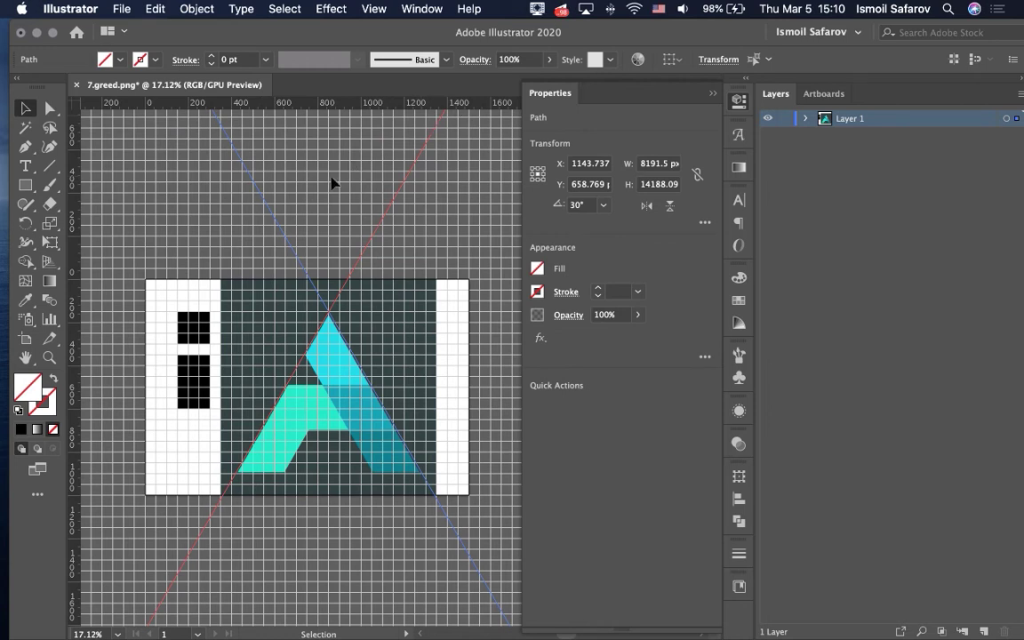
{"action": "scroll", "coordinate": [233, 360], "scroll_direction": "up", "scroll_amount": 1}
{"action": "scroll", "coordinate": [213, 355], "scroll_direction": "up", "scroll_amount": 1}
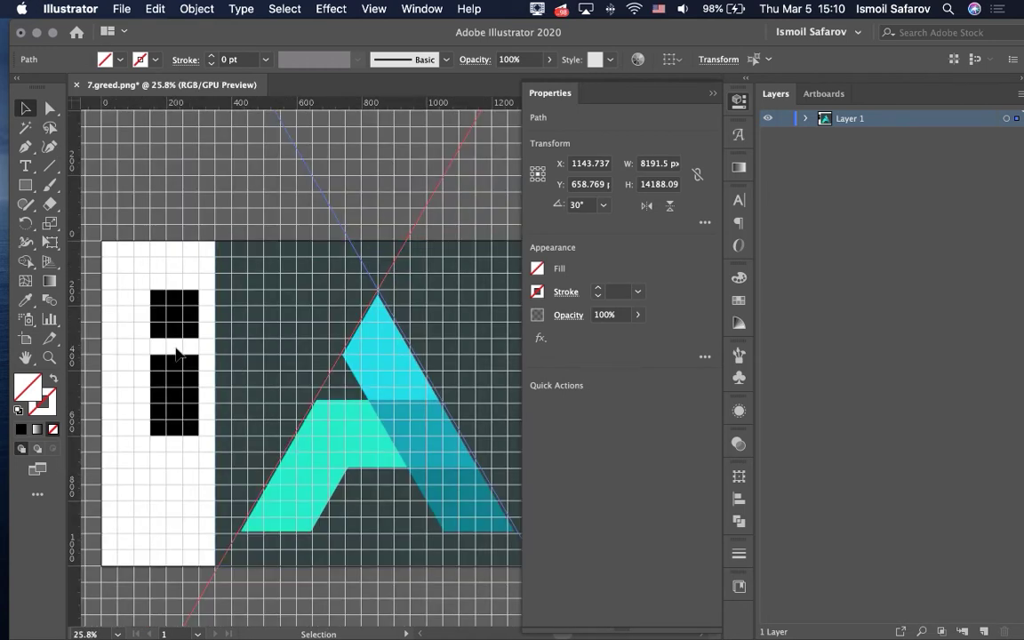
{"action": "scroll", "coordinate": [178, 354], "scroll_direction": "up", "scroll_amount": 1}
{"action": "scroll", "coordinate": [176, 354], "scroll_direction": "down", "scroll_amount": 5}
{"action": "left_click_drag", "start_coordinate": [261, 340], "coordinate": [400, 308]}
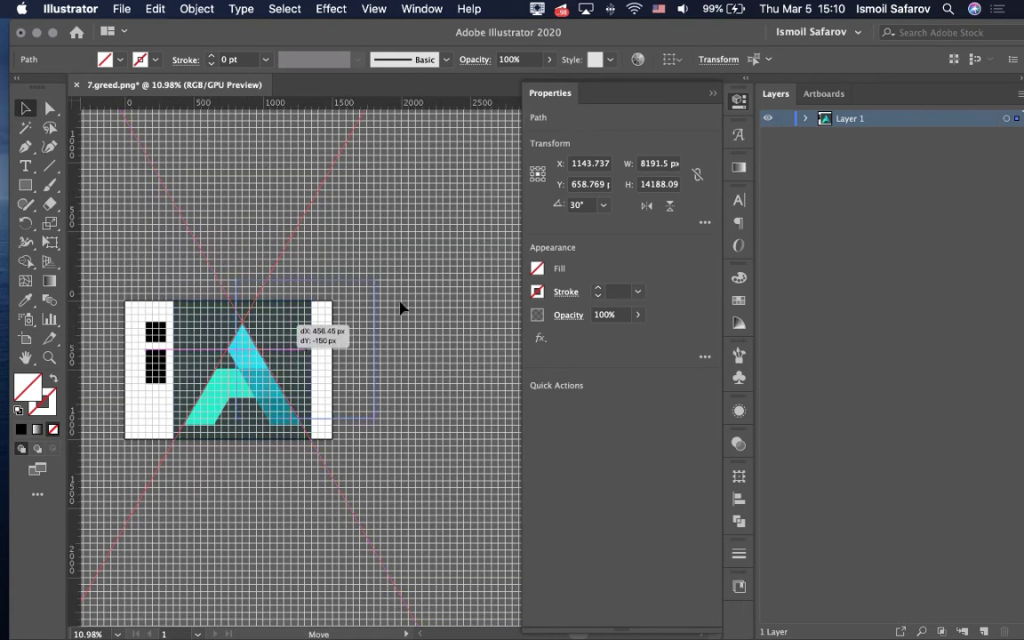
{"action": "scroll", "coordinate": [205, 409], "scroll_direction": "left", "scroll_amount": 3}
{"action": "scroll", "coordinate": [205, 409], "scroll_direction": "up", "scroll_amount": 3}
{"action": "scroll", "coordinate": [205, 394], "scroll_direction": "right", "scroll_amount": 4}
- Turn on View > Snap to Point, then deselect the reference image
{"action": "left_click", "coordinate": [373, 8]}
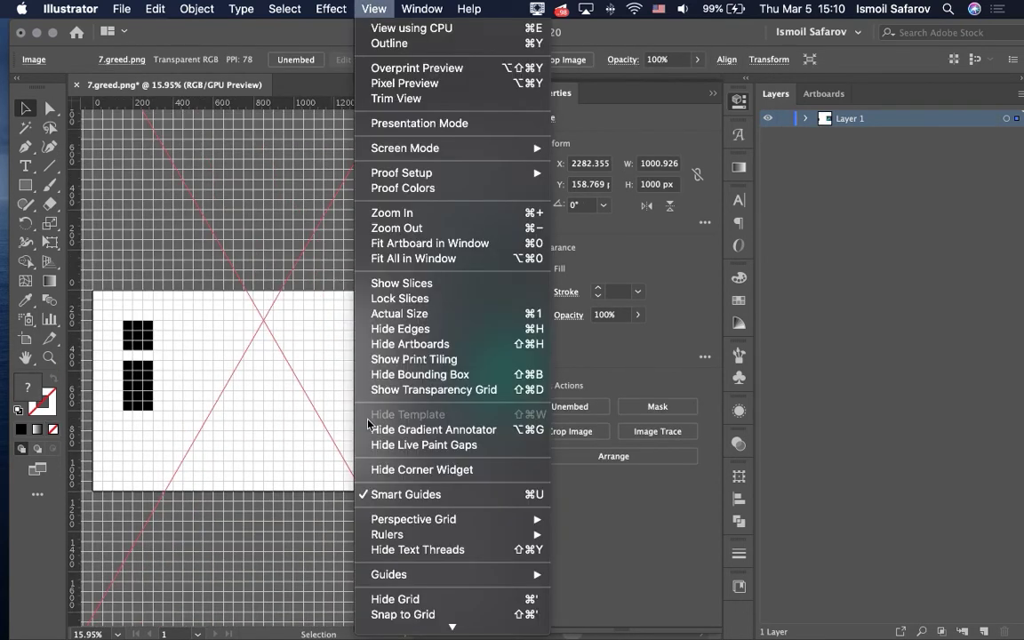
{"action": "scroll", "coordinate": [373, 450], "scroll_direction": "down", "scroll_amount": 3}
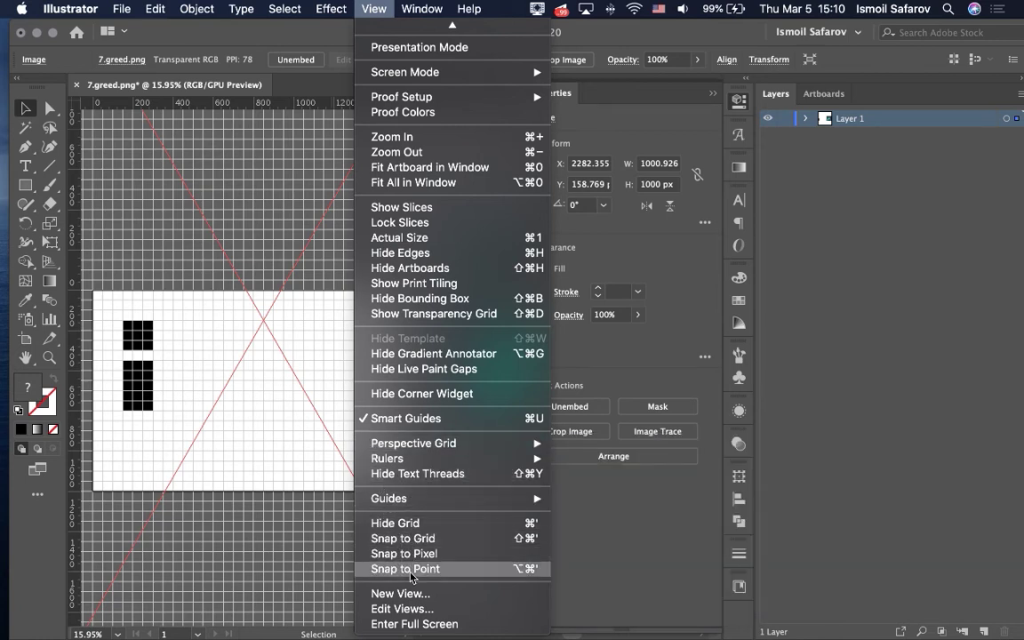
{"action": "left_click", "coordinate": [237, 473]}
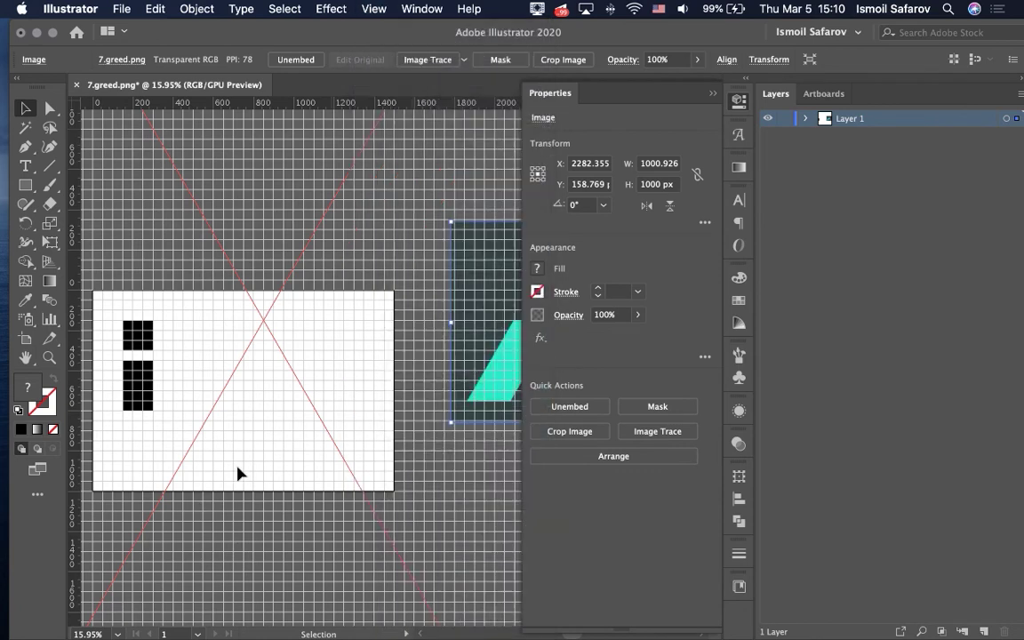
{"action": "scroll", "coordinate": [238, 474], "scroll_direction": "up", "scroll_amount": 3}
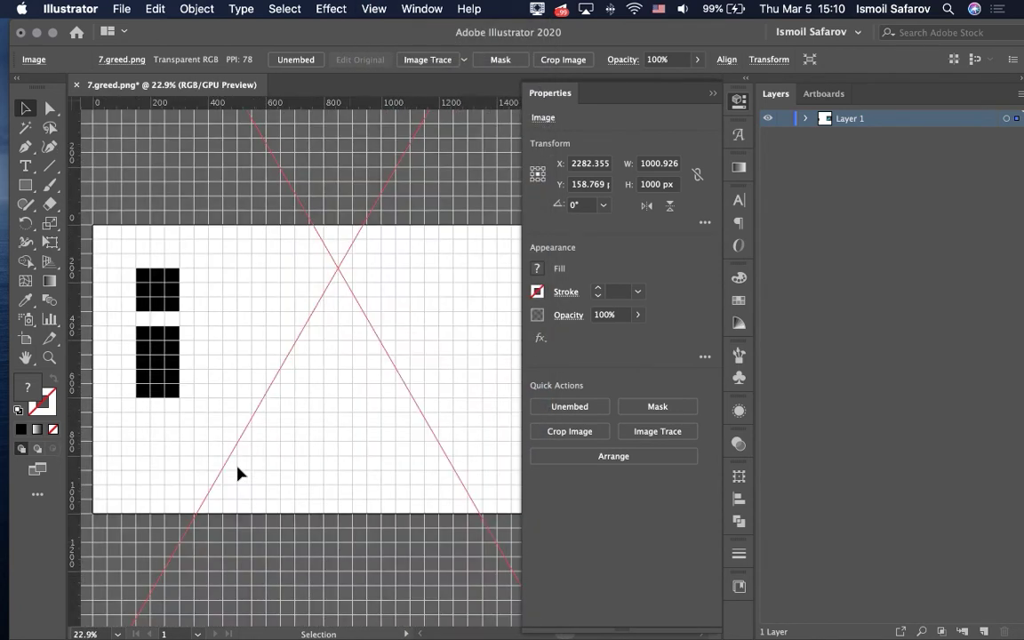
{"action": "scroll", "coordinate": [237, 473], "scroll_direction": "down", "scroll_amount": 3}
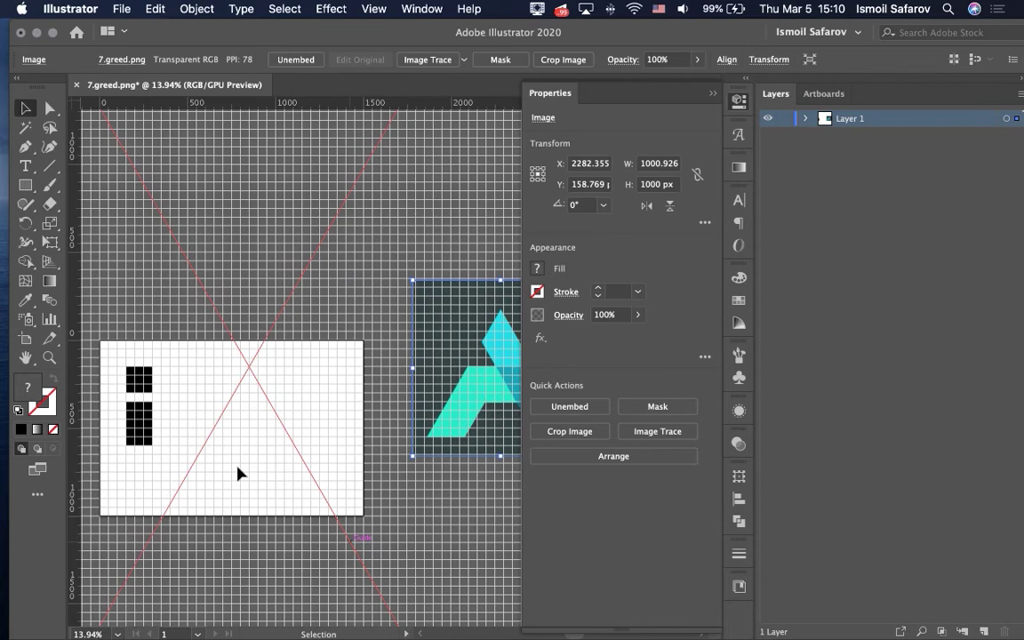
{"action": "left_click", "coordinate": [212, 508]}
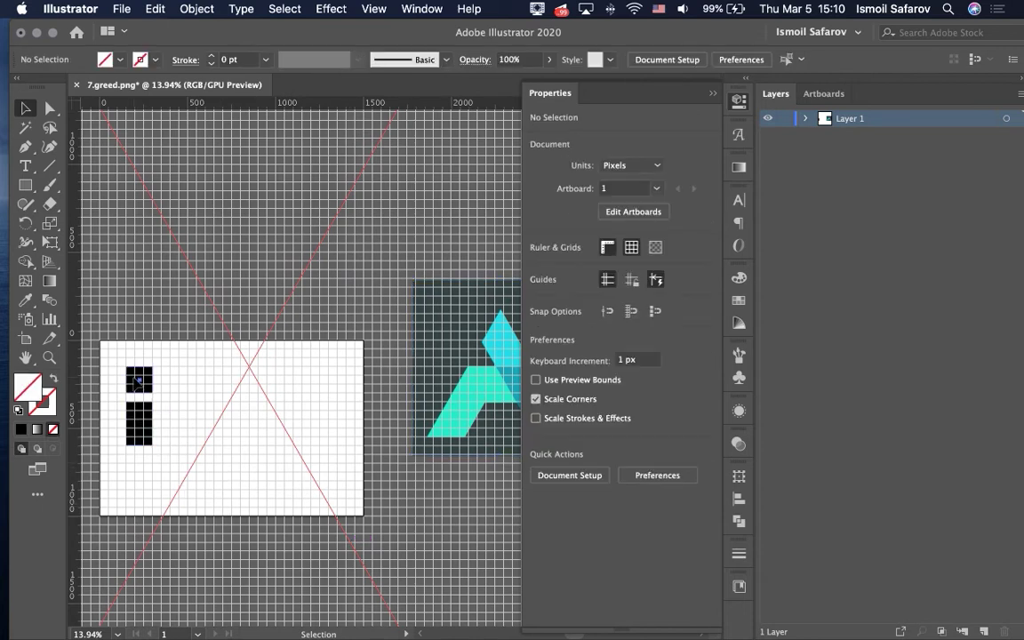
- Duplicate the tall black block, rotate the copy 30°, and move it to the guide crossing
{"action": "left_click", "coordinate": [138, 380]}
{"action": "left_click", "coordinate": [143, 426]}
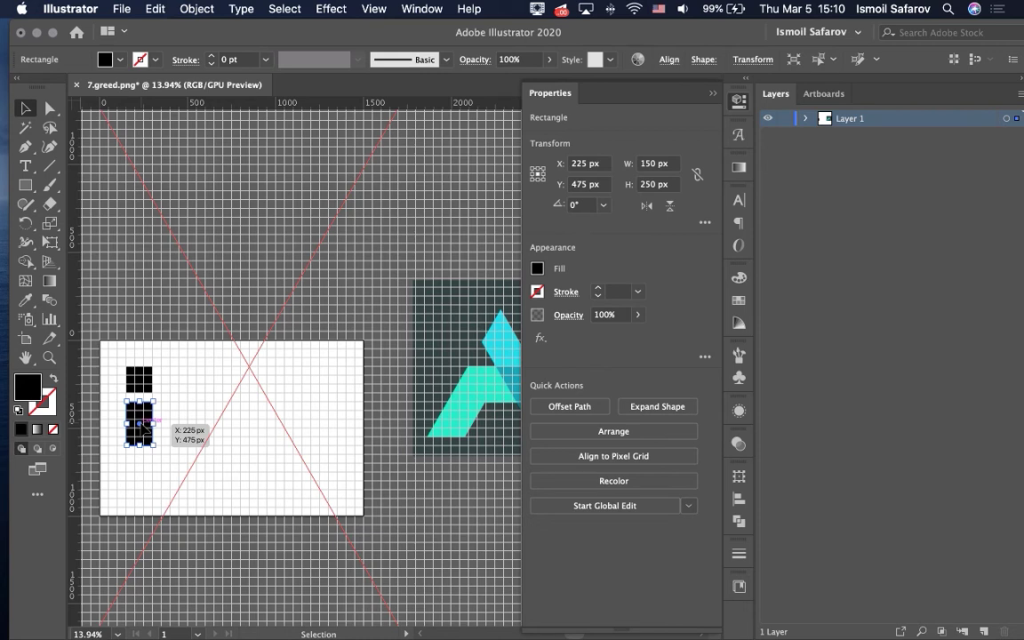
{"action": "left_click_drag", "start_coordinate": [151, 421], "coordinate": [275, 425]}
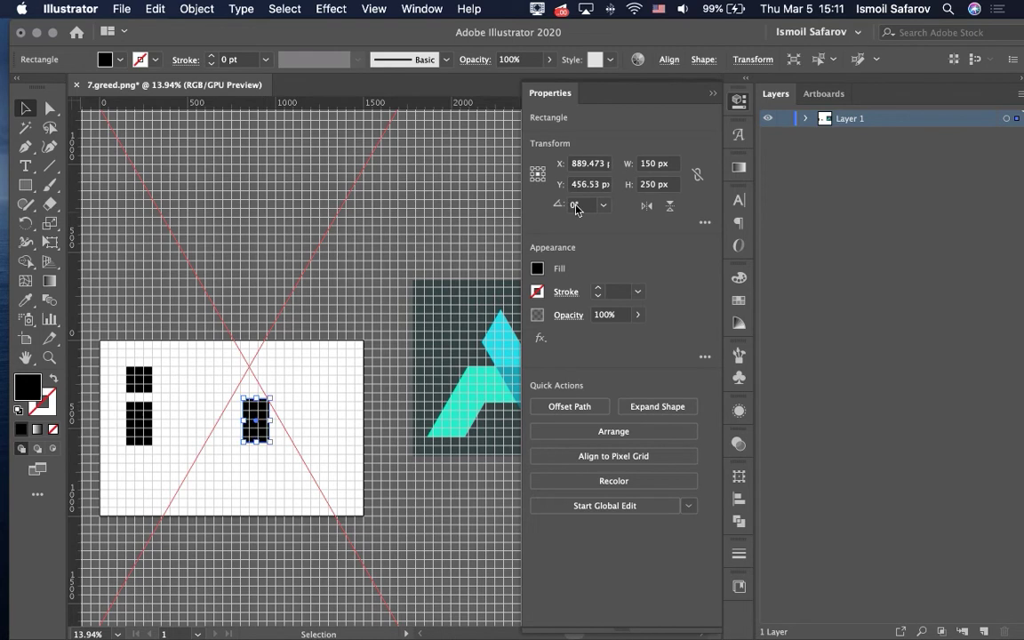
{"action": "key", "text": "BackSpace"}
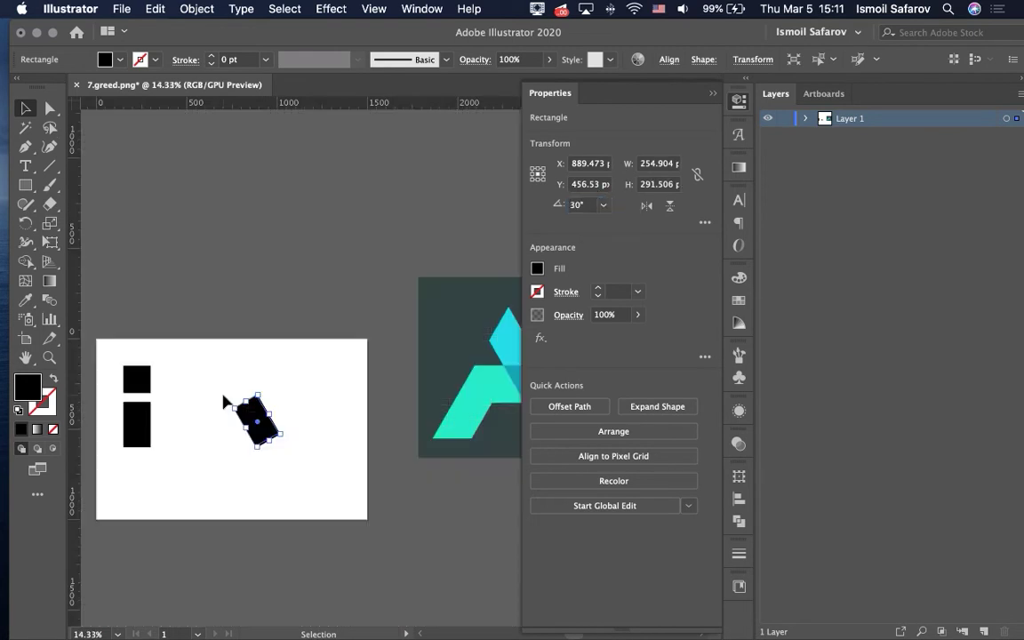
{"action": "scroll", "coordinate": [225, 402], "scroll_direction": "up", "scroll_amount": 3}
{"action": "left_click_drag", "start_coordinate": [276, 429], "coordinate": [265, 390]}
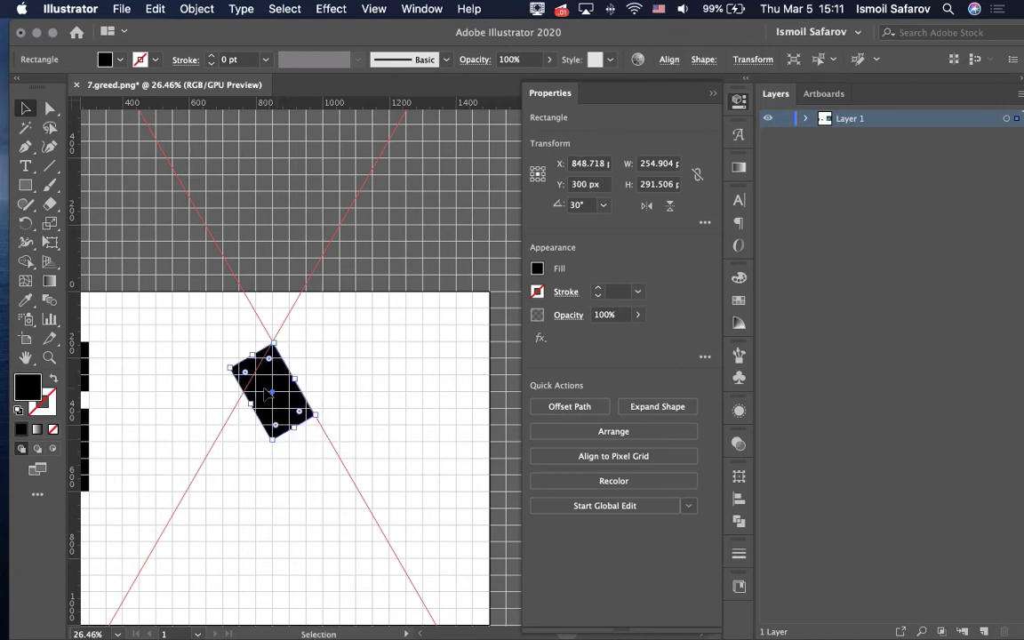
{"action": "scroll", "coordinate": [259, 378], "scroll_direction": "up", "scroll_amount": 5}
{"action": "scroll", "coordinate": [281, 251], "scroll_direction": "up", "scroll_amount": 4}
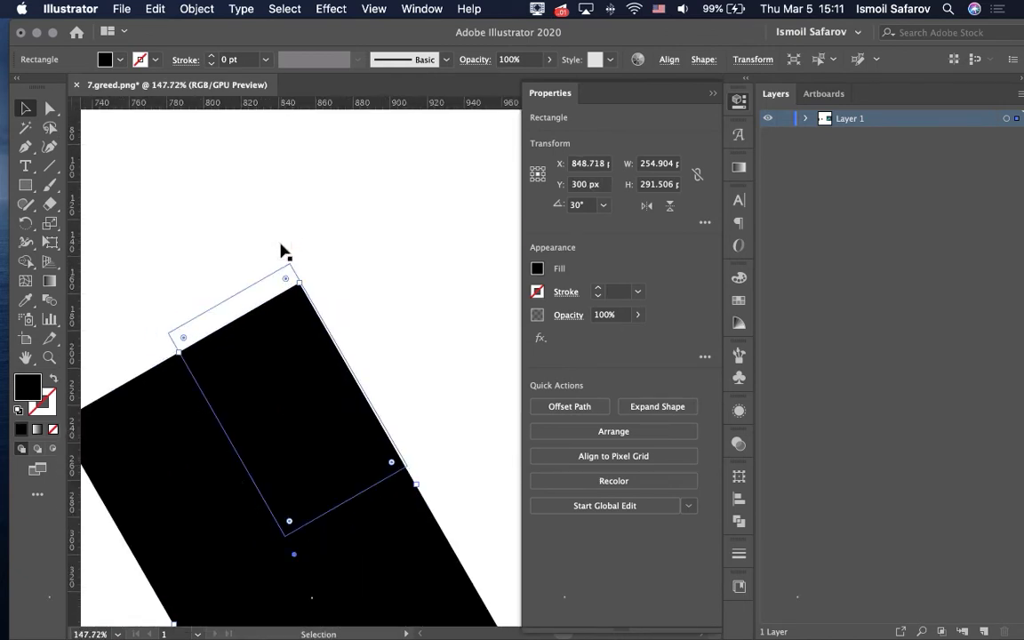
- Switch to Outline view and zoom in on the angled guides' crossing
{"action": "key", "text": "super+y"}
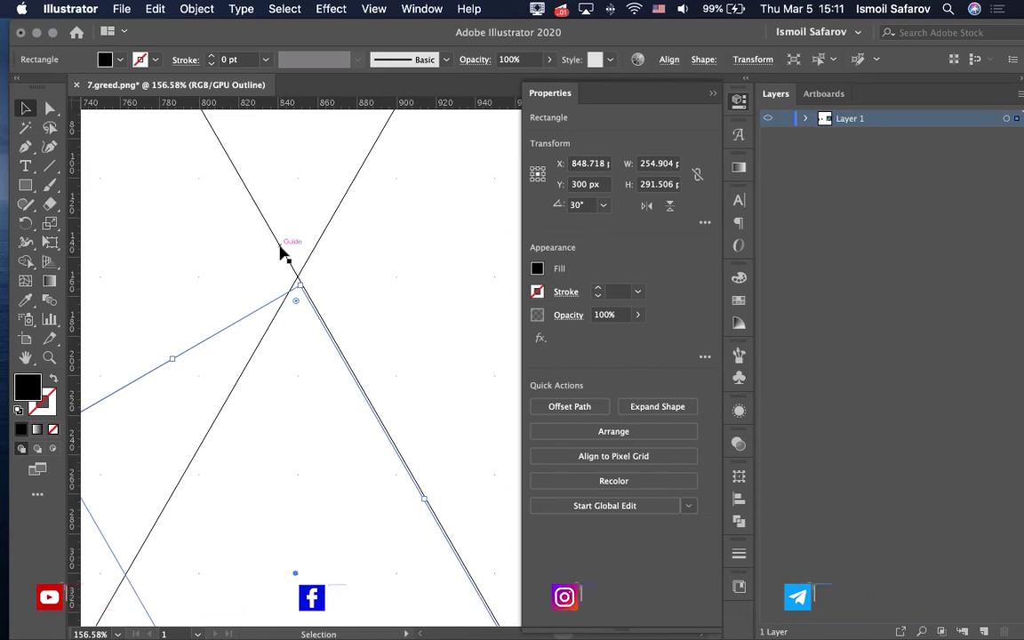
{"action": "scroll", "coordinate": [280, 253], "scroll_direction": "down", "scroll_amount": 2}
{"action": "scroll", "coordinate": [280, 253], "scroll_direction": "down", "scroll_amount": 5}
{"action": "scroll", "coordinate": [280, 253], "scroll_direction": "down", "scroll_amount": 2}
{"action": "scroll", "coordinate": [280, 253], "scroll_direction": "down", "scroll_amount": 1}
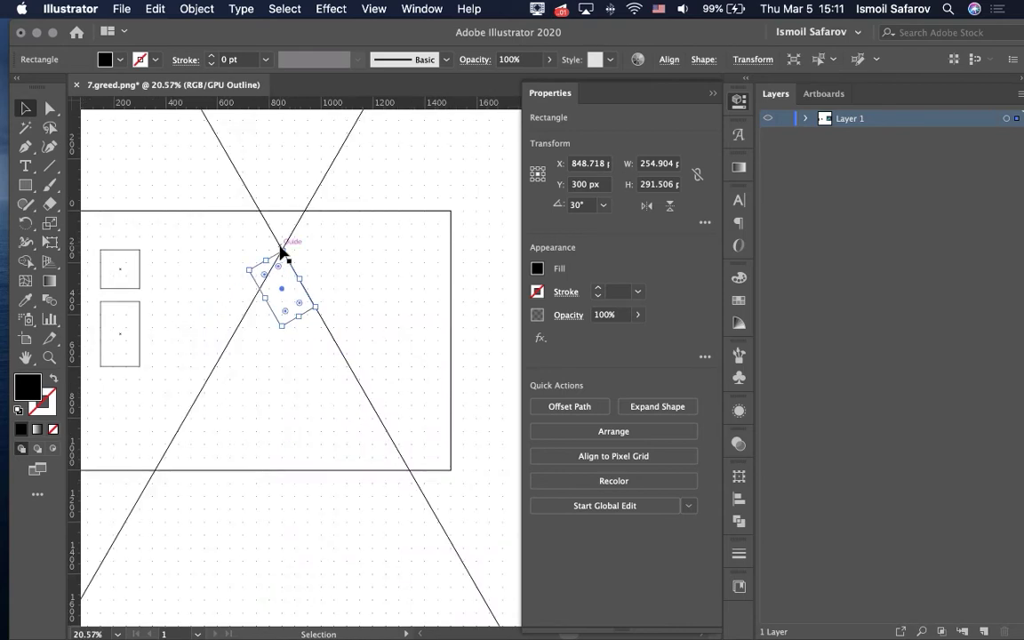
{"action": "scroll", "coordinate": [280, 253], "scroll_direction": "up", "scroll_amount": 2}
{"action": "scroll", "coordinate": [279, 253], "scroll_direction": "up", "scroll_amount": 3}
{"action": "scroll", "coordinate": [279, 253], "scroll_direction": "up", "scroll_amount": 1}
{"action": "scroll", "coordinate": [280, 253], "scroll_direction": "up", "scroll_amount": 4}
{"action": "scroll", "coordinate": [280, 253], "scroll_direction": "up", "scroll_amount": 1}
{"action": "scroll", "coordinate": [280, 253], "scroll_direction": "up", "scroll_amount": 2}
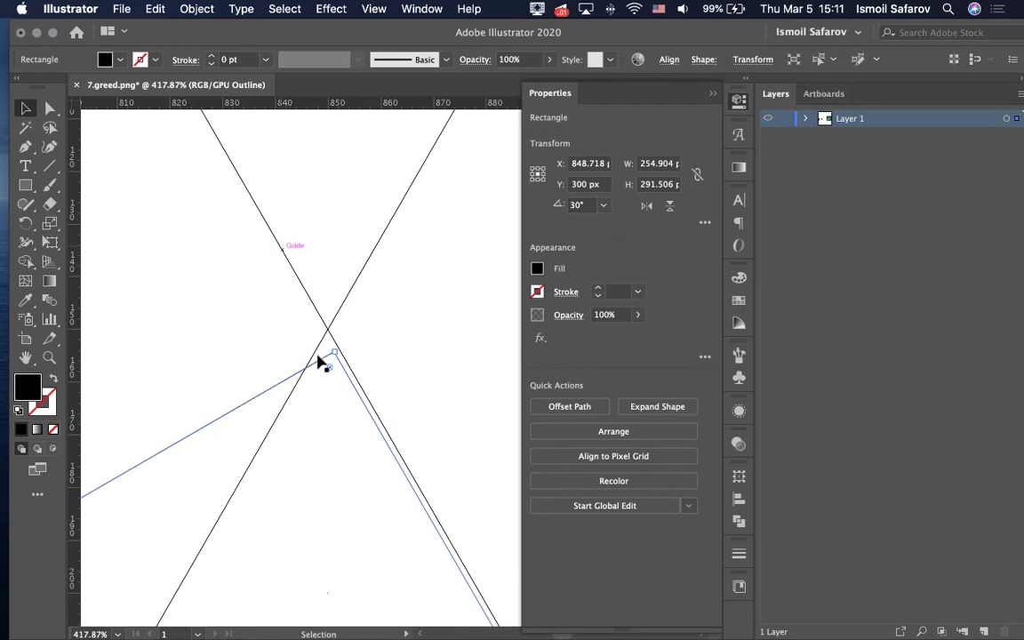
- Nudge the rotated block's top corner toward the guide crossing, undoing one stray move
{"action": "left_click_drag", "start_coordinate": [324, 357], "coordinate": [317, 340]}
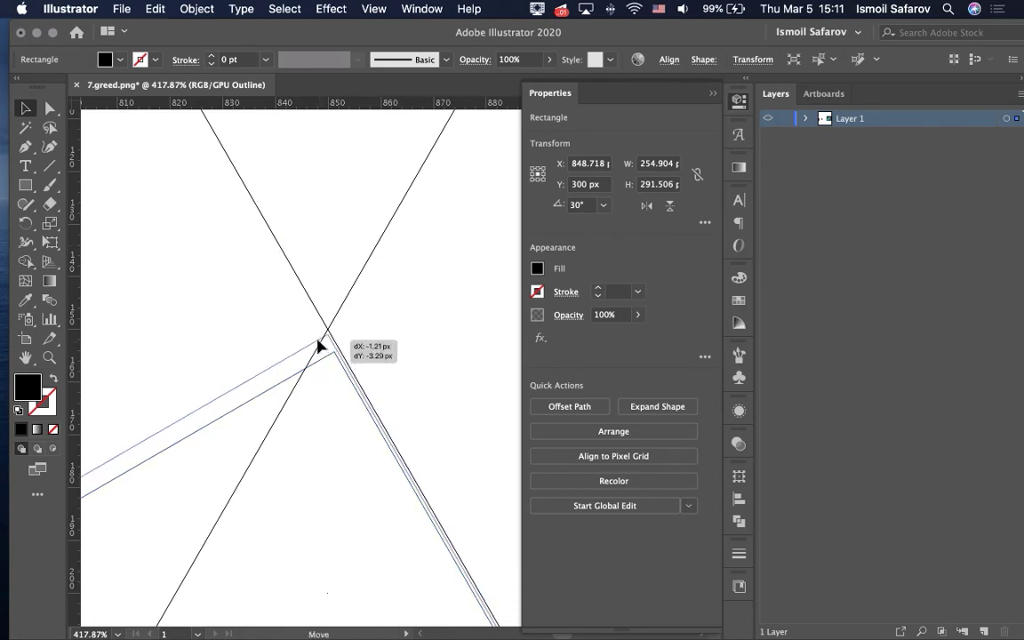
{"action": "scroll", "coordinate": [318, 345], "scroll_direction": "up", "scroll_amount": 5}
{"action": "scroll", "coordinate": [319, 344], "scroll_direction": "up", "scroll_amount": 1}
{"action": "scroll", "coordinate": [318, 345], "scroll_direction": "up", "scroll_amount": 2}
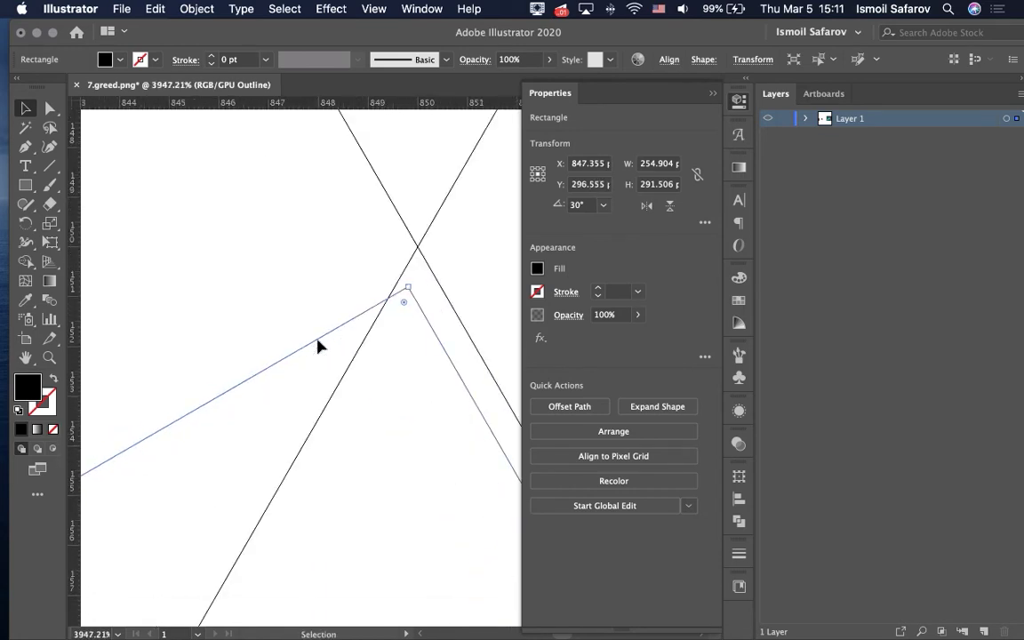
{"action": "scroll", "coordinate": [327, 363], "scroll_direction": "up", "scroll_amount": 1}
{"action": "left_click_drag", "start_coordinate": [301, 397], "coordinate": [311, 373]}
{"action": "scroll", "coordinate": [311, 372], "scroll_direction": "up", "scroll_amount": 5}
{"action": "scroll", "coordinate": [311, 373], "scroll_direction": "up", "scroll_amount": 1}
{"action": "scroll", "coordinate": [292, 258], "scroll_direction": "up", "scroll_amount": 5}
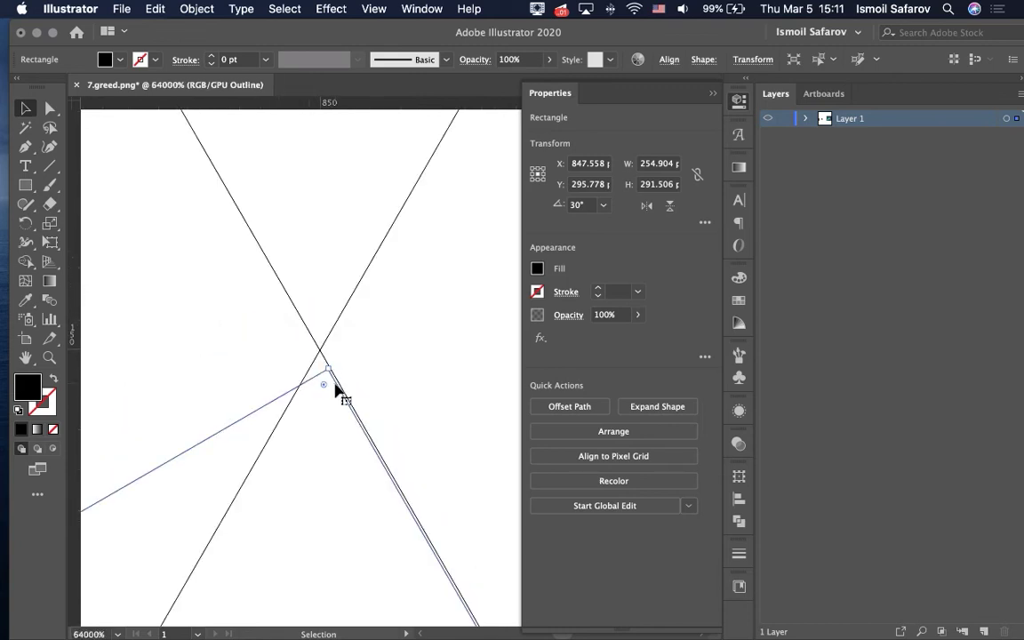
{"action": "mouse_move", "coordinate": [330, 380]}
{"action": "left_mouse_down"}
{"action": "mouse_move", "coordinate": [333, 393]}
{"action": "mouse_move", "coordinate": [327, 378]}
{"action": "mouse_move", "coordinate": [304, 399]}
{"action": "mouse_move", "coordinate": [340, 388]}
{"action": "left_mouse_up"}
{"action": "key", "text": "super+z"}
{"action": "key", "text": "super+z"}
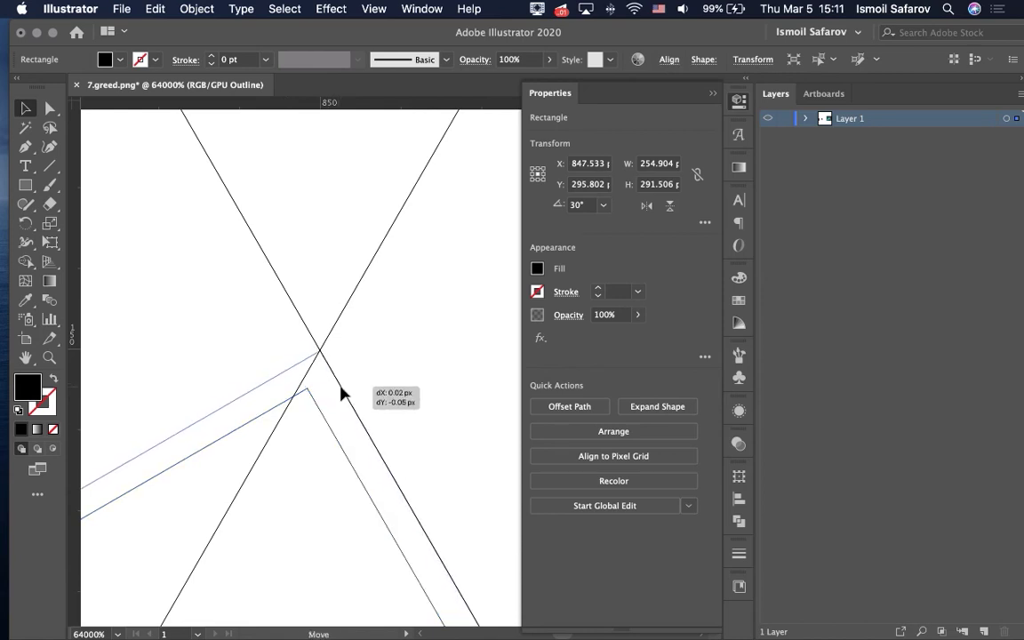
- Settle the block's corner exactly on the crossing at Y about 295.8 px, then deselect
{"action": "left_click_drag", "start_coordinate": [341, 388], "coordinate": [359, 391]}
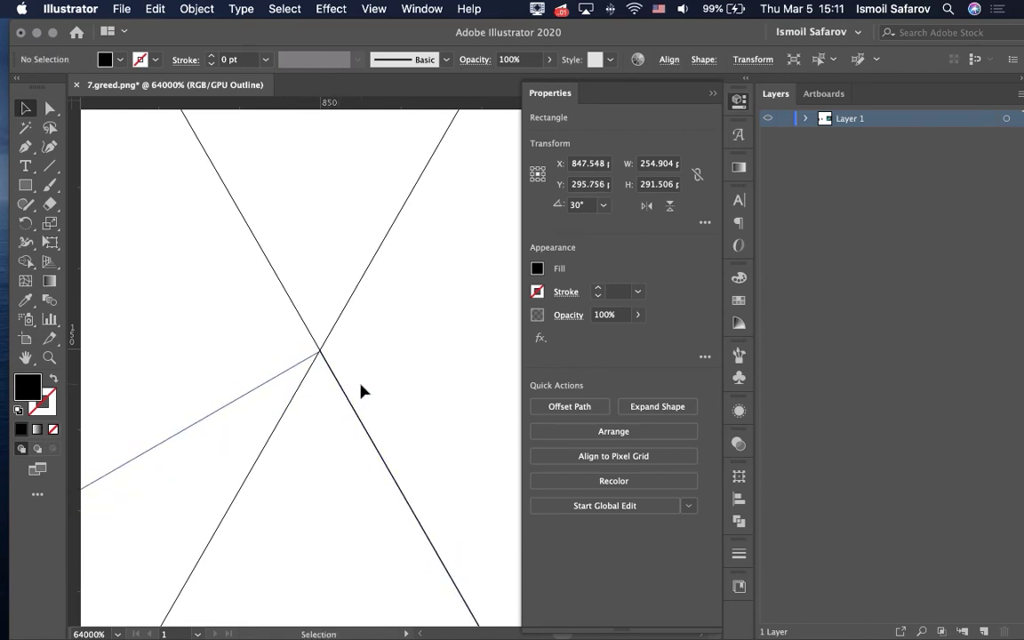
{"action": "left_click", "coordinate": [358, 391]}
{"action": "scroll", "coordinate": [358, 391], "scroll_direction": "down", "scroll_amount": 3}
{"action": "scroll", "coordinate": [361, 391], "scroll_direction": "up", "scroll_amount": 1}
{"action": "scroll", "coordinate": [361, 391], "scroll_direction": "down", "scroll_amount": 3}
{"action": "scroll", "coordinate": [361, 391], "scroll_direction": "down", "scroll_amount": 2}
{"action": "scroll", "coordinate": [361, 391], "scroll_direction": "down", "scroll_amount": 3}
{"action": "scroll", "coordinate": [361, 391], "scroll_direction": "down", "scroll_amount": 3}
{"action": "scroll", "coordinate": [361, 391], "scroll_direction": "down", "scroll_amount": 1}
- Give the 30°-rotated tall block a dark blue fill
{"action": "scroll", "coordinate": [361, 390], "scroll_direction": "down", "scroll_amount": 1}
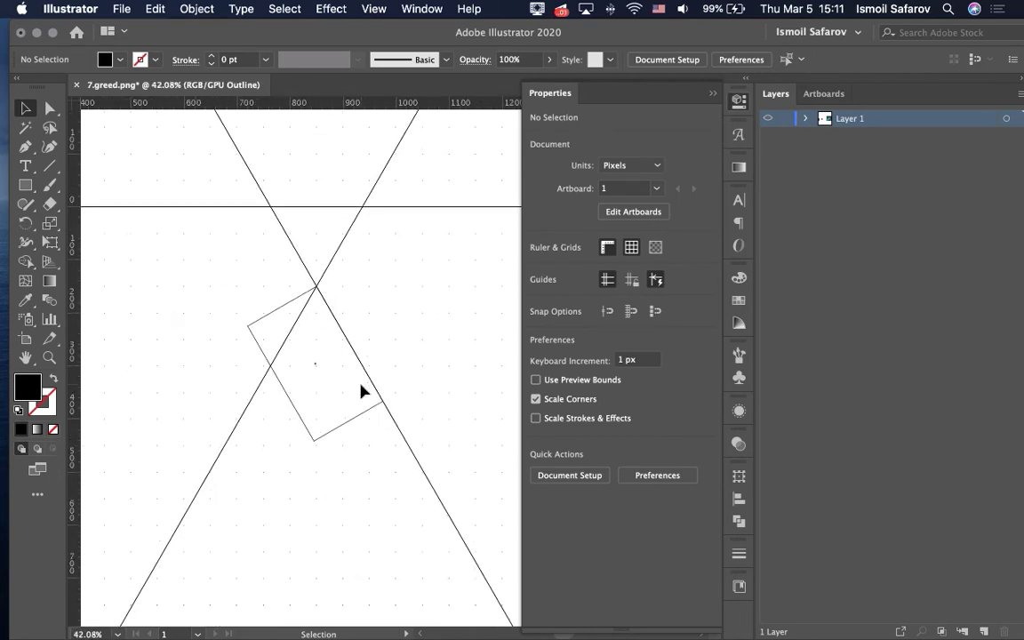
{"action": "scroll", "coordinate": [361, 393], "scroll_direction": "down", "scroll_amount": 3}
{"action": "left_click", "coordinate": [340, 400]}
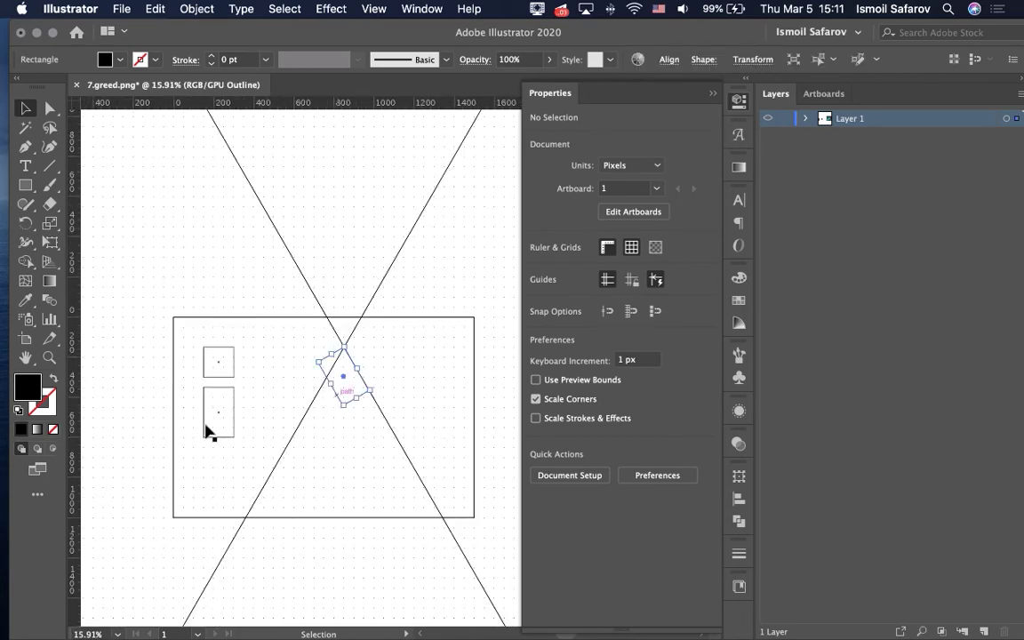
{"action": "double_click", "coordinate": [36, 393]}
{"action": "left_click_drag", "start_coordinate": [233, 241], "coordinate": [233, 219]}
{"action": "left_click", "coordinate": [203, 220]}
{"action": "left_click", "coordinate": [393, 148]}
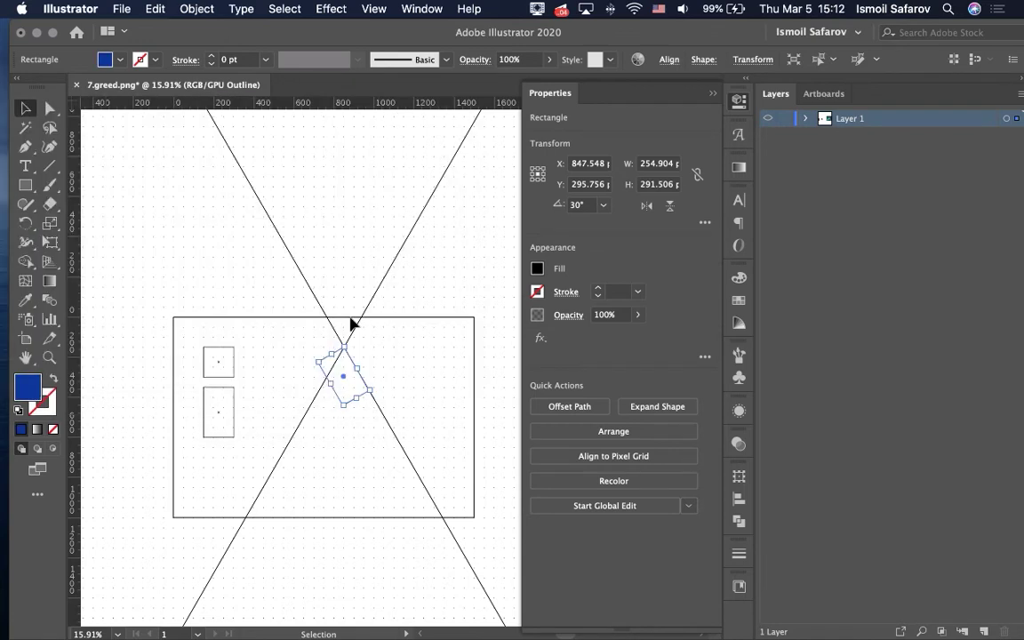
{"action": "left_click", "coordinate": [353, 448]}
- Add a 30°-rotated copy of the small black square just beneath the blue block, at Y 475 px
{"action": "scroll", "coordinate": [353, 448], "scroll_direction": "up", "scroll_amount": 5}
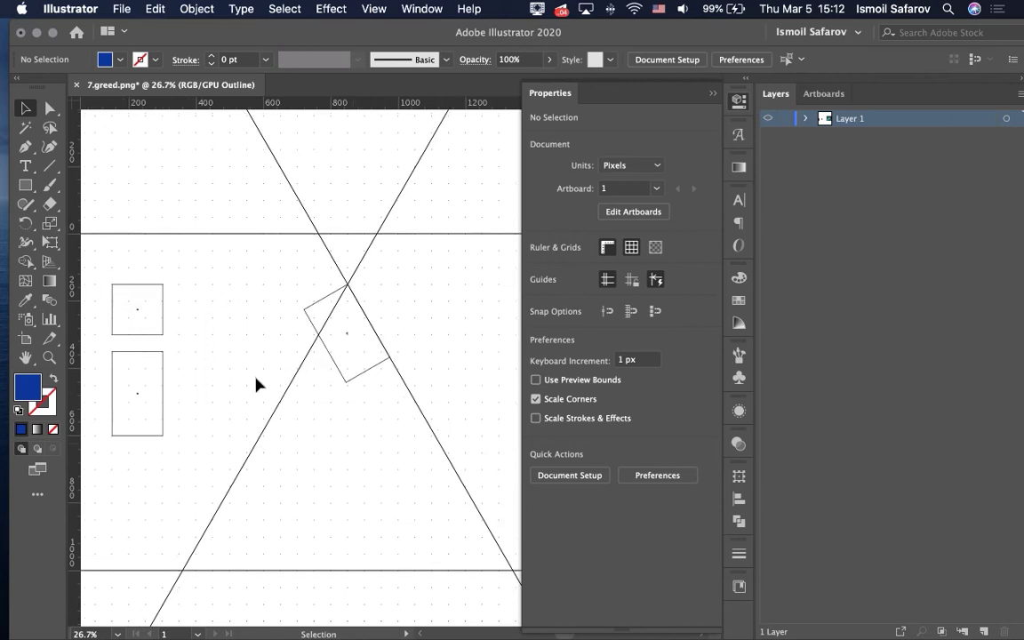
{"action": "left_click", "coordinate": [162, 327]}
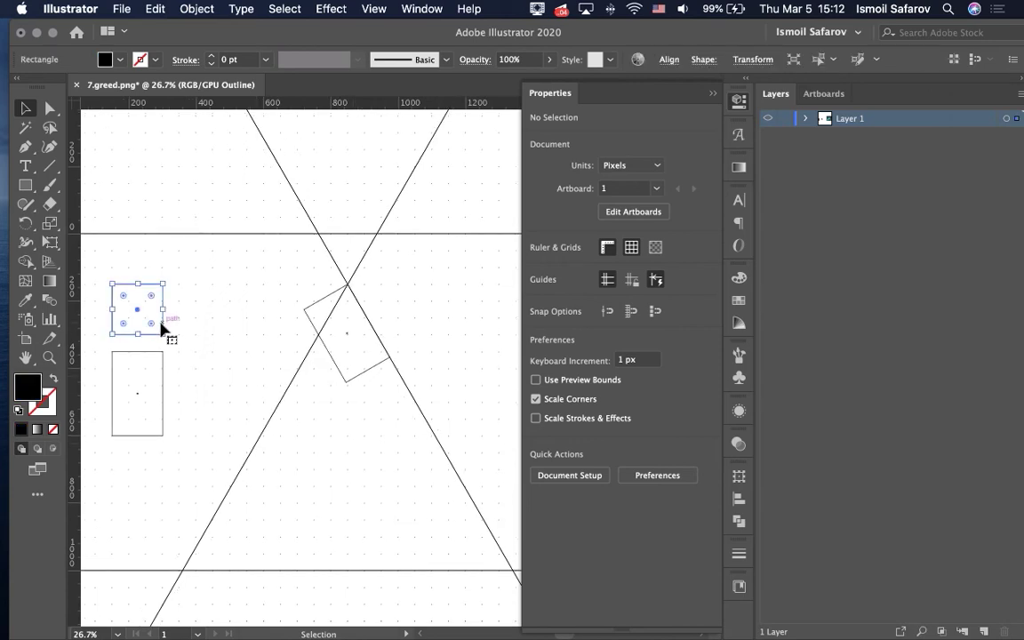
{"action": "left_click_drag", "start_coordinate": [160, 326], "coordinate": [402, 426]}
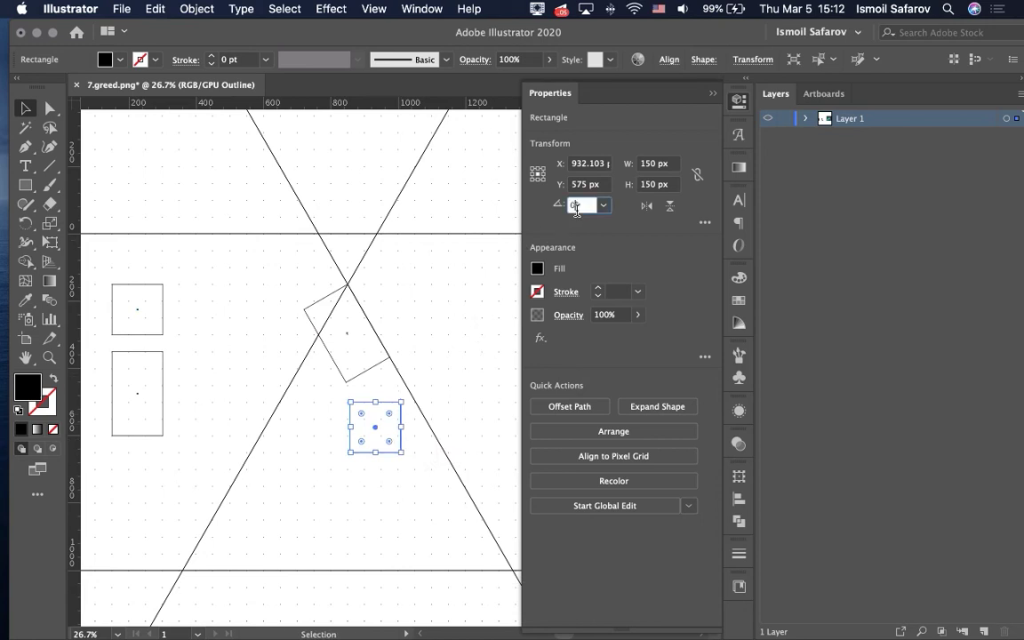
{"action": "type", "text": "3"}
{"action": "key", "text": "Return"}
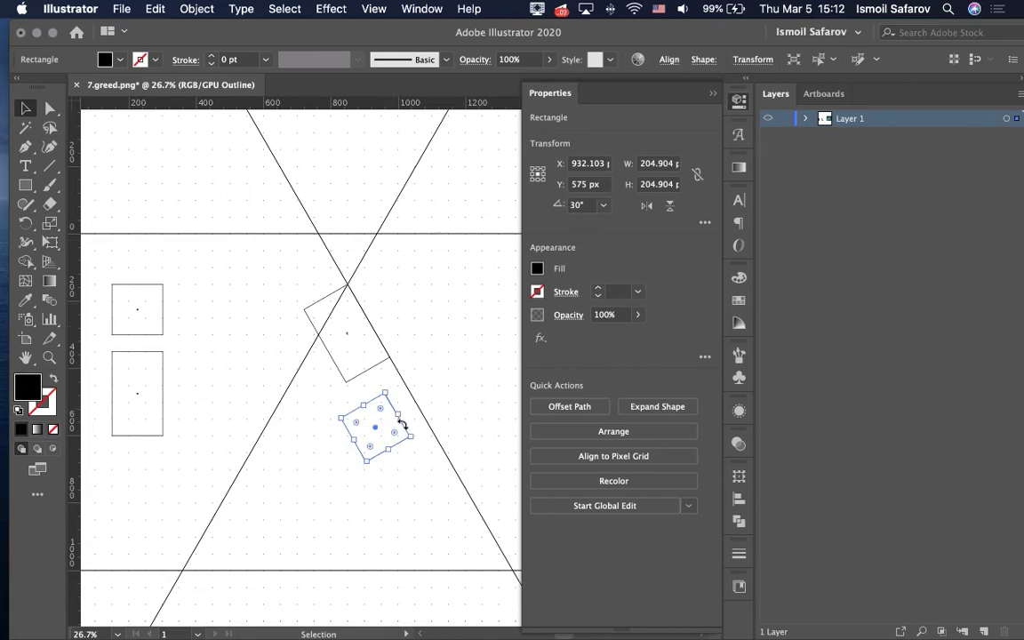
{"action": "mouse_move", "coordinate": [402, 431]}
{"action": "left_mouse_down"}
{"action": "mouse_move", "coordinate": [408, 397]}
{"action": "mouse_move", "coordinate": [397, 408]}
{"action": "left_mouse_up"}
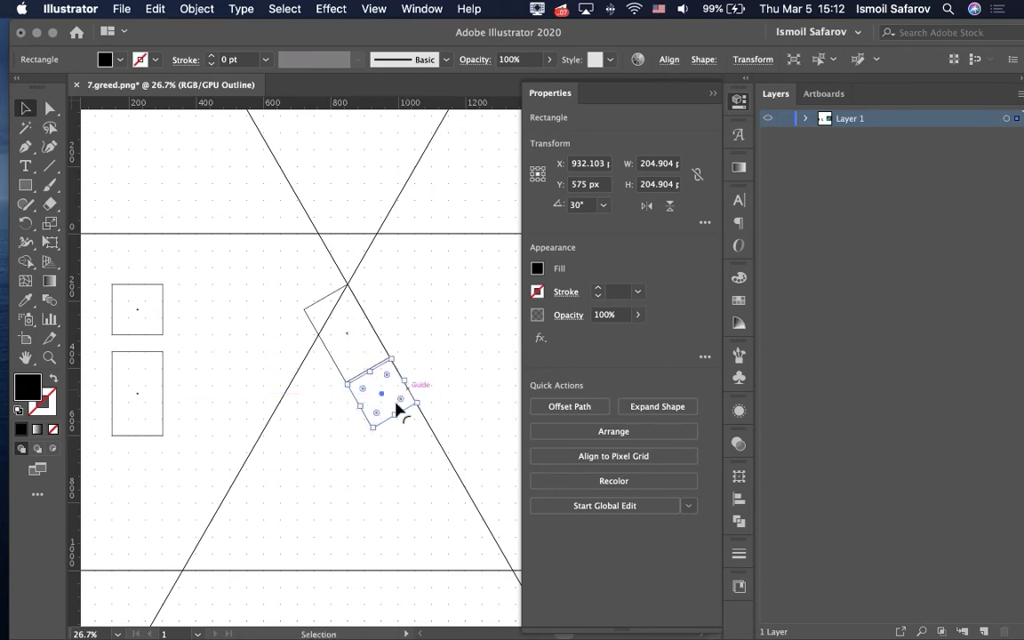
{"action": "scroll", "coordinate": [373, 374], "scroll_direction": "up", "scroll_amount": 5}
{"action": "scroll", "coordinate": [444, 382], "scroll_direction": "up", "scroll_amount": 1}
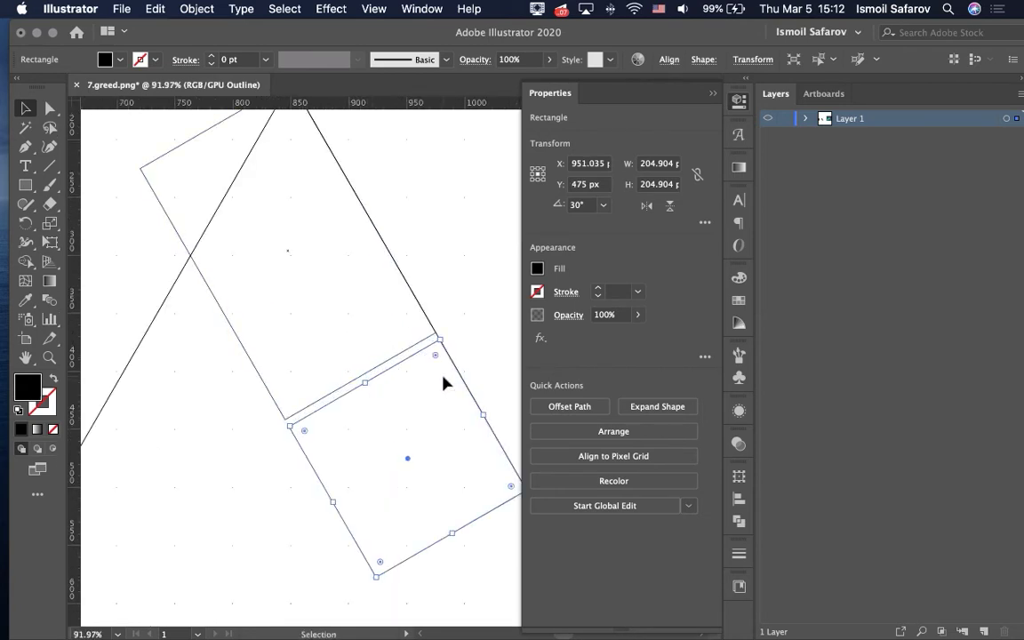
{"action": "scroll", "coordinate": [444, 382], "scroll_direction": "up", "scroll_amount": 5}
{"action": "scroll", "coordinate": [443, 377], "scroll_direction": "right", "scroll_amount": 3}
{"action": "scroll", "coordinate": [316, 238], "scroll_direction": "up", "scroll_amount": 2}
{"action": "scroll", "coordinate": [316, 238], "scroll_direction": "up", "scroll_amount": 1}
{"action": "scroll", "coordinate": [315, 238], "scroll_direction": "down", "scroll_amount": 3}
{"action": "scroll", "coordinate": [315, 239], "scroll_direction": "down", "scroll_amount": 2}
{"action": "scroll", "coordinate": [315, 238], "scroll_direction": "down", "scroll_amount": 1}
{"action": "scroll", "coordinate": [316, 238], "scroll_direction": "up", "scroll_amount": 1}
{"action": "scroll", "coordinate": [316, 238], "scroll_direction": "up", "scroll_amount": 2}
{"action": "scroll", "coordinate": [315, 238], "scroll_direction": "up", "scroll_amount": 3}
{"action": "scroll", "coordinate": [316, 238], "scroll_direction": "up", "scroll_amount": 1}
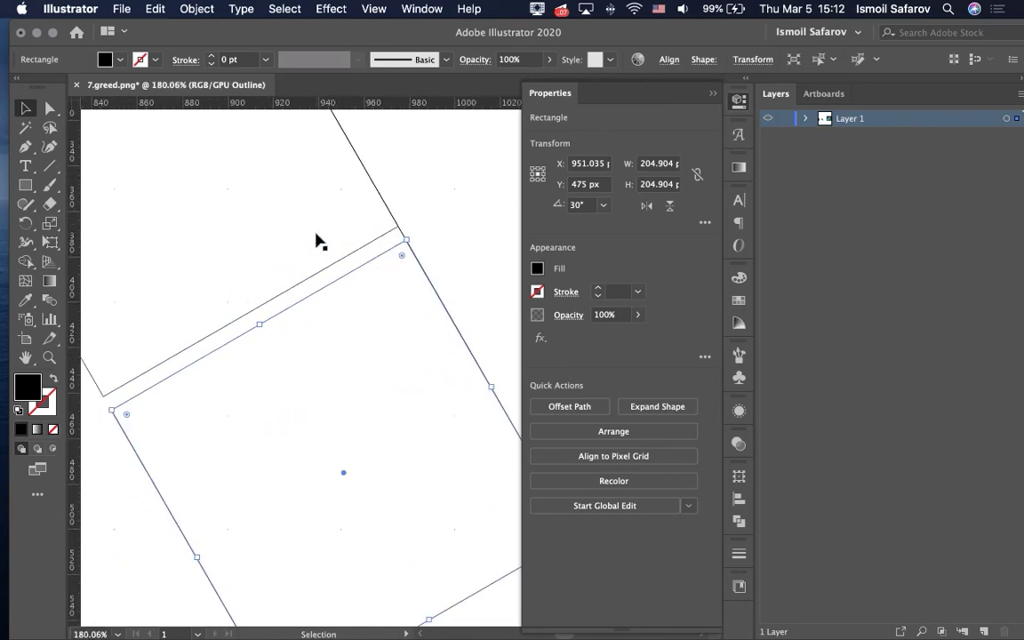
{"action": "scroll", "coordinate": [315, 239], "scroll_direction": "down", "scroll_amount": 3}
{"action": "key", "text": "ctrl+y"}
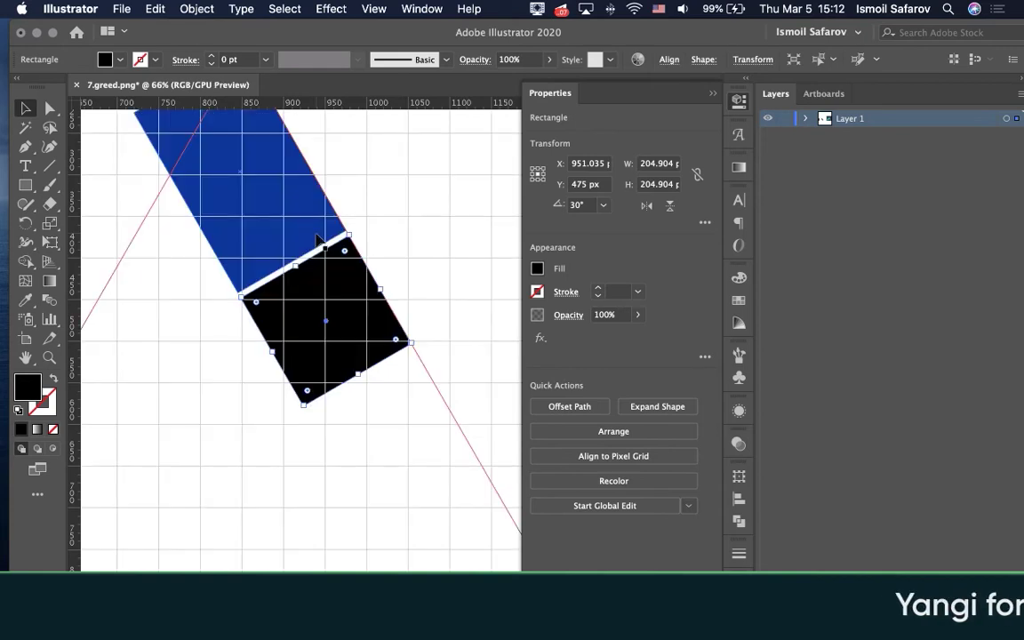
{"action": "scroll", "coordinate": [315, 239], "scroll_direction": "down", "scroll_amount": 4}
{"action": "scroll", "coordinate": [315, 238], "scroll_direction": "up", "scroll_amount": 1}
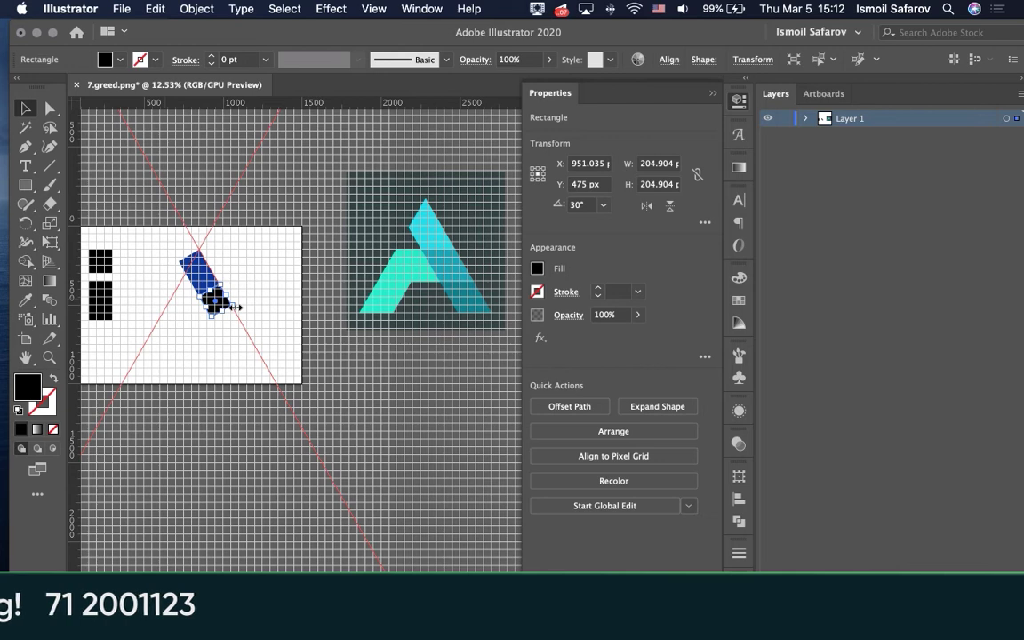
{"action": "scroll", "coordinate": [236, 307], "scroll_direction": "up", "scroll_amount": 2}
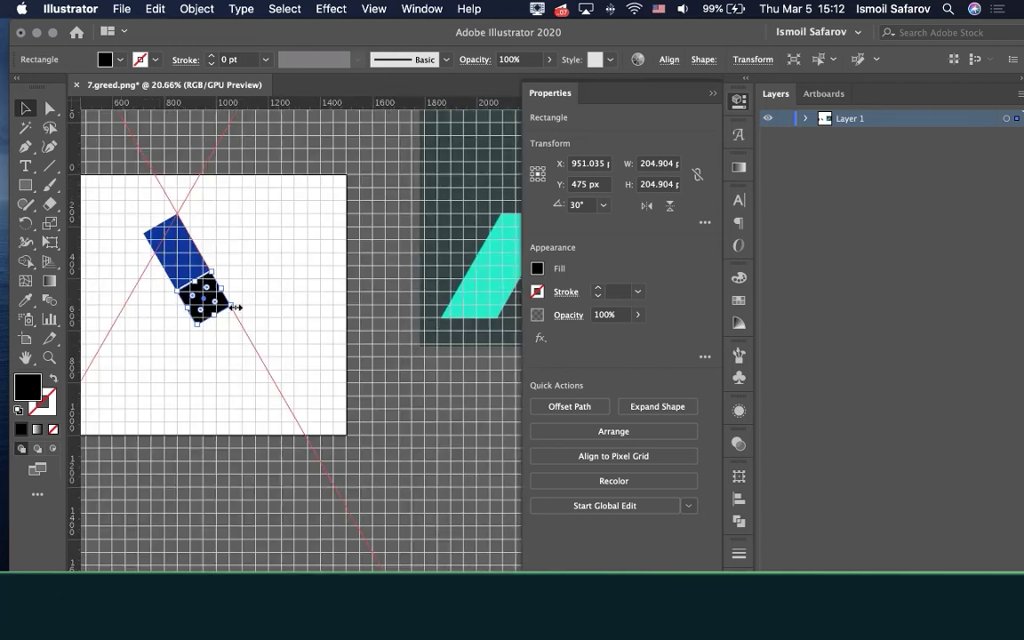
{"action": "scroll", "coordinate": [235, 307], "scroll_direction": "up", "scroll_amount": 2}
{"action": "scroll", "coordinate": [235, 307], "scroll_direction": "right", "scroll_amount": 5}
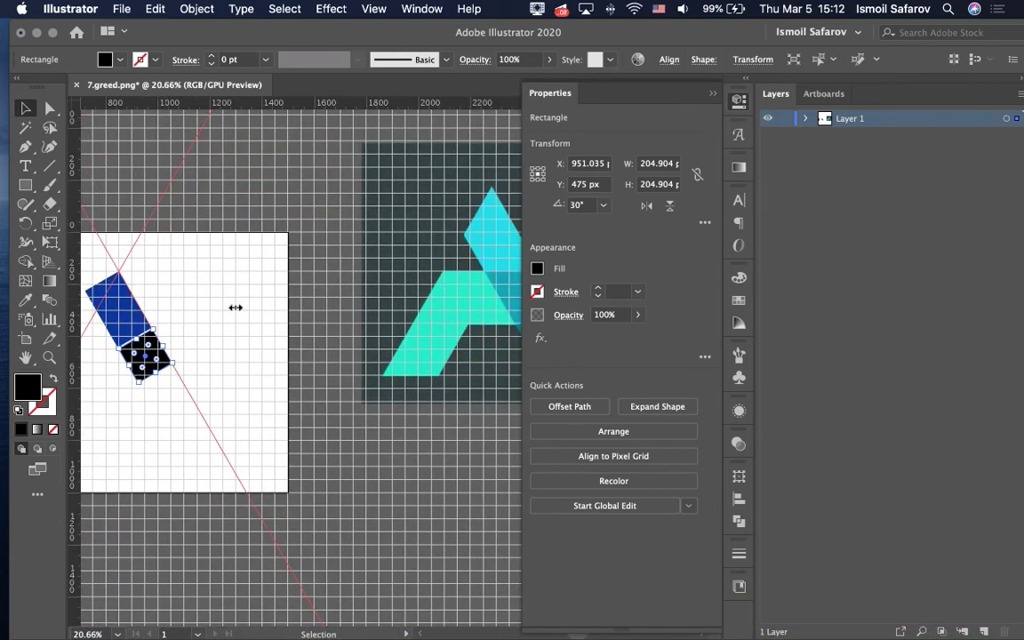
{"action": "scroll", "coordinate": [235, 308], "scroll_direction": "up", "scroll_amount": 1}
{"action": "scroll", "coordinate": [236, 309], "scroll_direction": "up", "scroll_amount": 2}
{"action": "scroll", "coordinate": [237, 311], "scroll_direction": "right", "scroll_amount": 5}
{"action": "scroll", "coordinate": [436, 259], "scroll_direction": "up", "scroll_amount": 3}
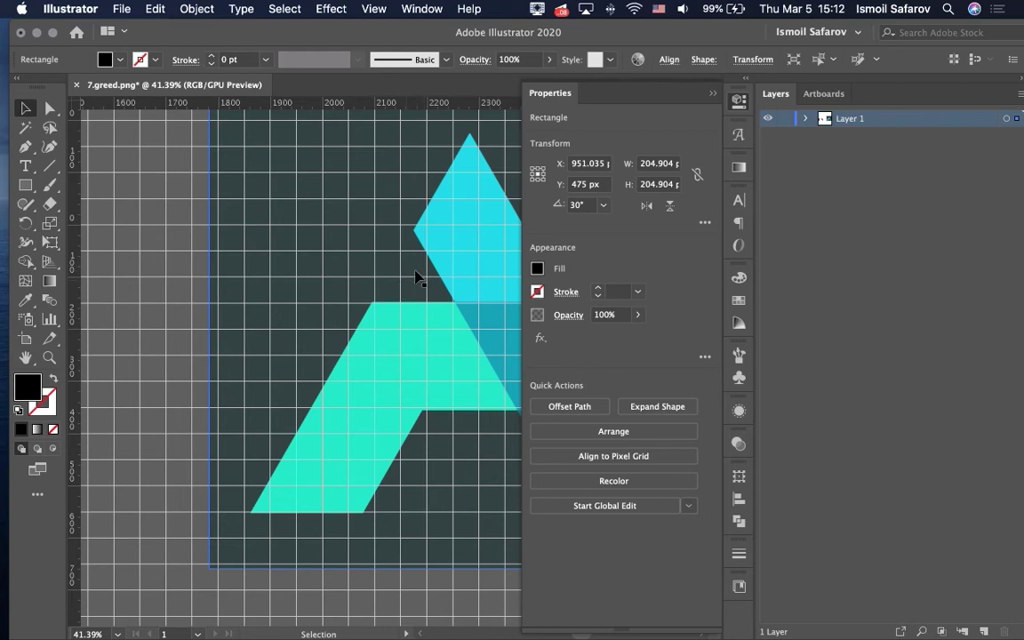
{"action": "scroll", "coordinate": [408, 279], "scroll_direction": "down", "scroll_amount": 3}
{"action": "scroll", "coordinate": [409, 279], "scroll_direction": "left", "scroll_amount": 5}
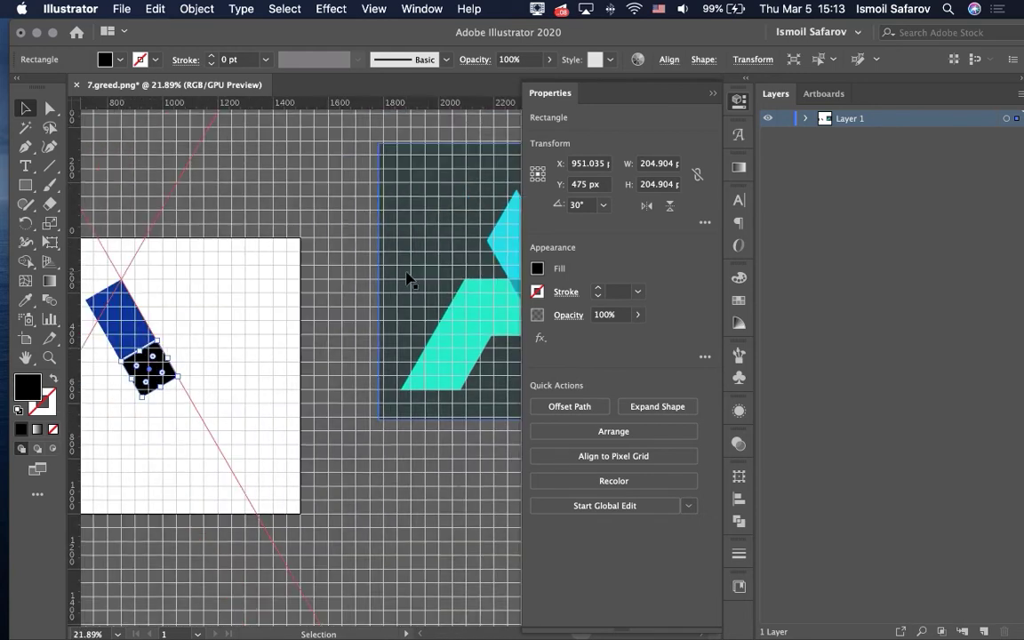
{"action": "scroll", "coordinate": [408, 279], "scroll_direction": "left", "scroll_amount": 4}
{"action": "scroll", "coordinate": [409, 279], "scroll_direction": "left", "scroll_amount": 2}
{"action": "scroll", "coordinate": [406, 278], "scroll_direction": "right", "scroll_amount": 4}
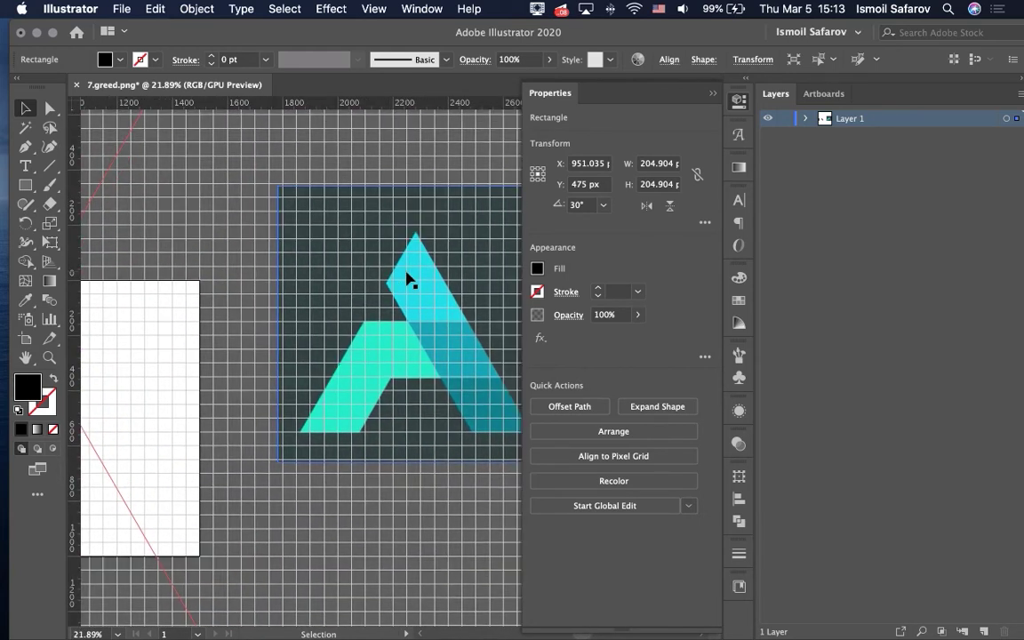
{"action": "scroll", "coordinate": [406, 278], "scroll_direction": "left", "scroll_amount": 5}
{"action": "scroll", "coordinate": [311, 319], "scroll_direction": "up", "scroll_amount": 1}
{"action": "scroll", "coordinate": [215, 373], "scroll_direction": "up", "scroll_amount": 3}
{"action": "scroll", "coordinate": [215, 372], "scroll_direction": "up", "scroll_amount": 3}
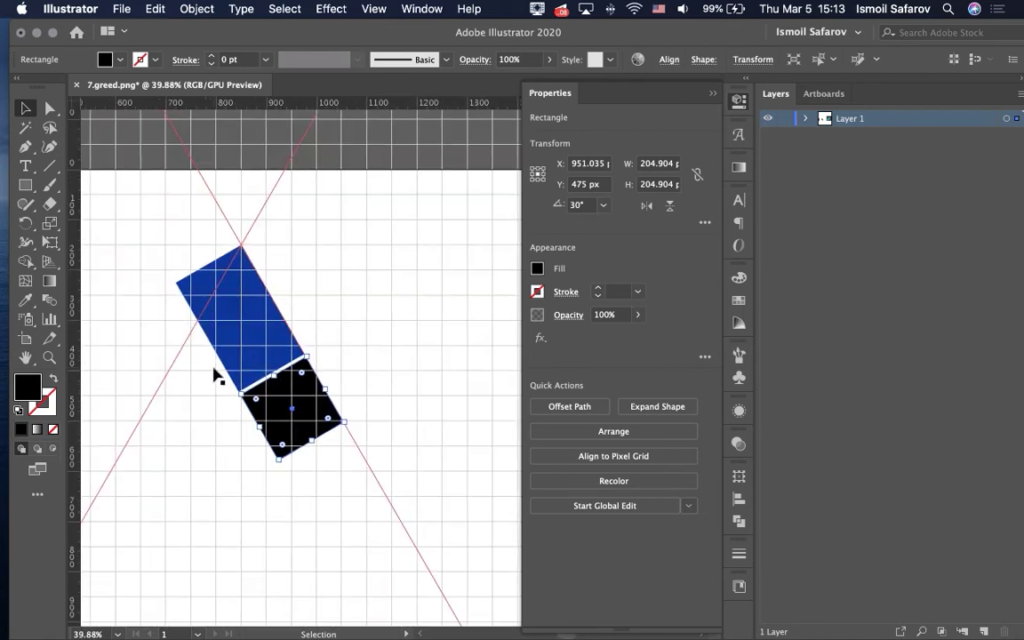
{"action": "scroll", "coordinate": [214, 371], "scroll_direction": "up", "scroll_amount": 1}
- Push the tilted black square up against the blue block and switch to Outline view
{"action": "scroll", "coordinate": [309, 387], "scroll_direction": "up", "scroll_amount": 7}
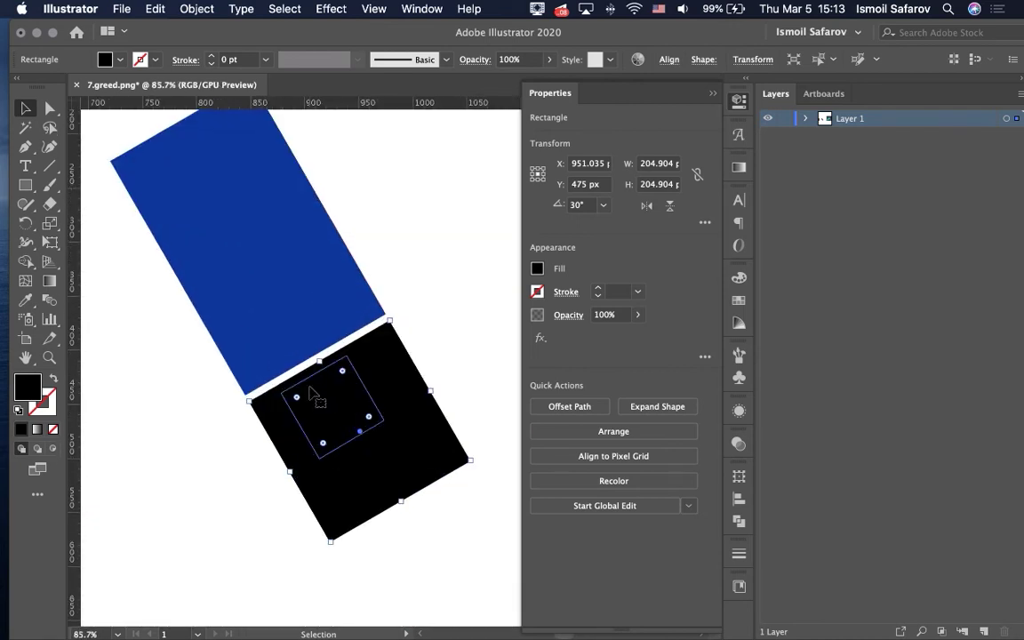
{"action": "scroll", "coordinate": [320, 398], "scroll_direction": "up", "scroll_amount": 3}
{"action": "left_click_drag", "start_coordinate": [372, 362], "coordinate": [369, 357]}
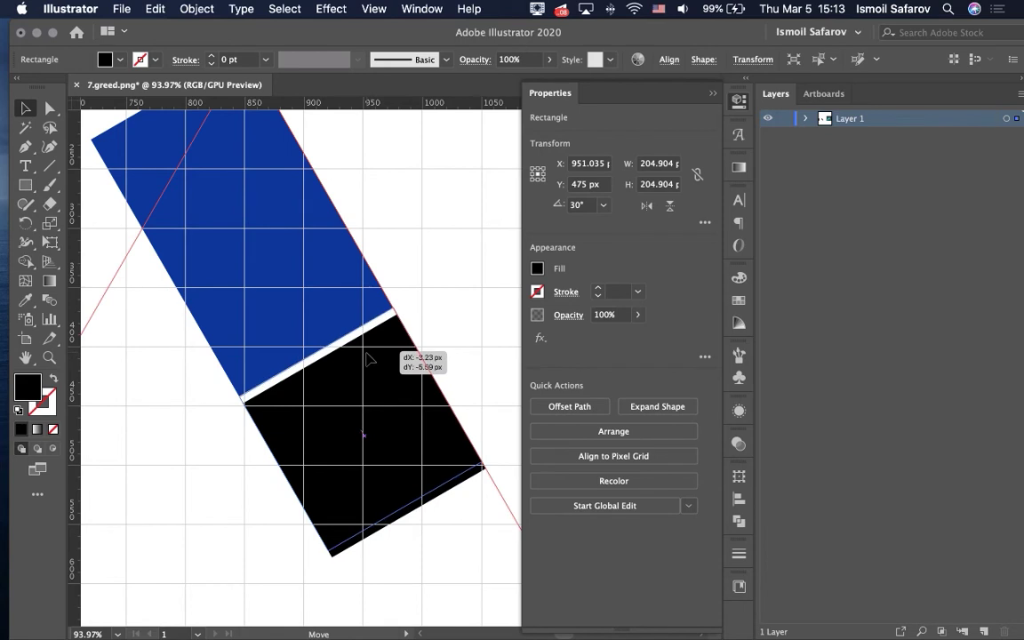
{"action": "scroll", "coordinate": [384, 317], "scroll_direction": "up", "scroll_amount": 12}
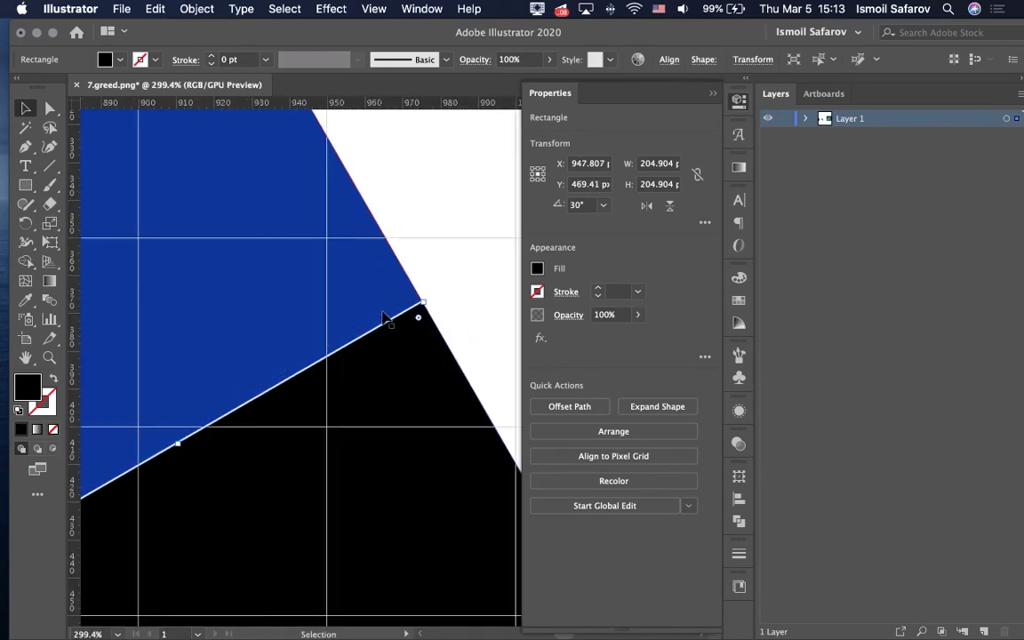
{"action": "scroll", "coordinate": [435, 312], "scroll_direction": "up", "scroll_amount": 5}
{"action": "key", "text": "super+y"}
{"action": "scroll", "coordinate": [434, 313], "scroll_direction": "up", "scroll_amount": 6}
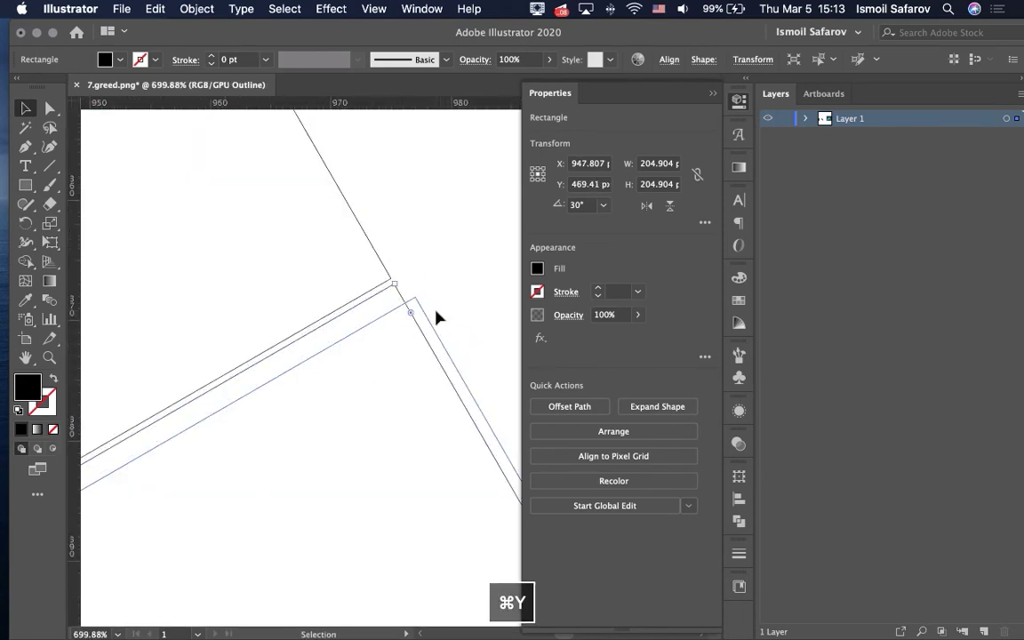
{"action": "scroll", "coordinate": [434, 313], "scroll_direction": "up", "scroll_amount": 7}
{"action": "scroll", "coordinate": [285, 244], "scroll_direction": "up", "scroll_amount": 5}
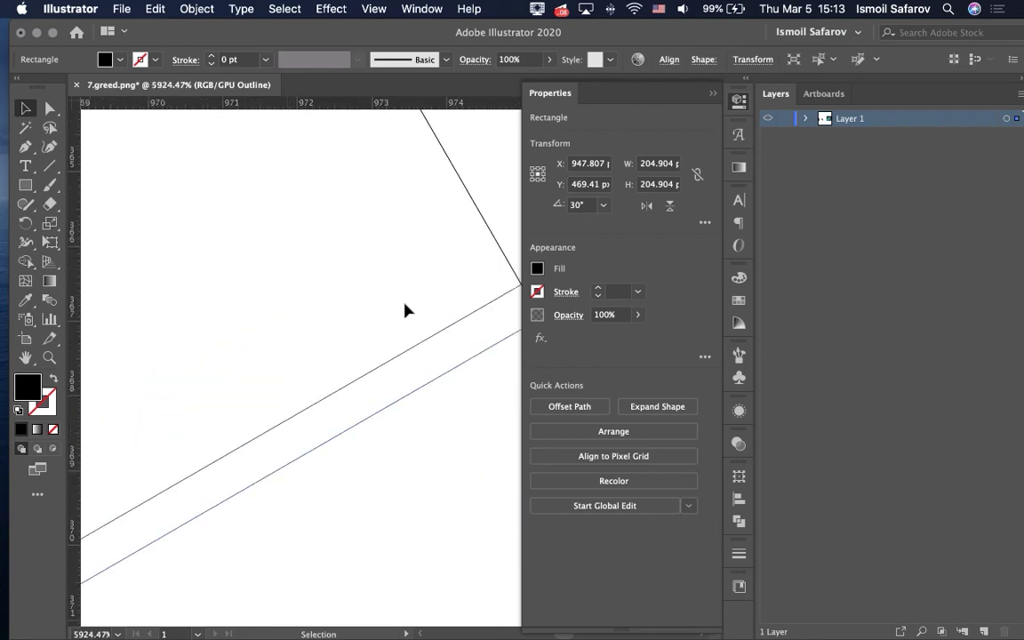
{"action": "scroll", "coordinate": [406, 308], "scroll_direction": "right", "scroll_amount": 3}
- Nudge the square flush so its corner meets the guide at X 947.552, Y 469.044 px
{"action": "left_click_drag", "start_coordinate": [413, 341], "coordinate": [397, 306]}
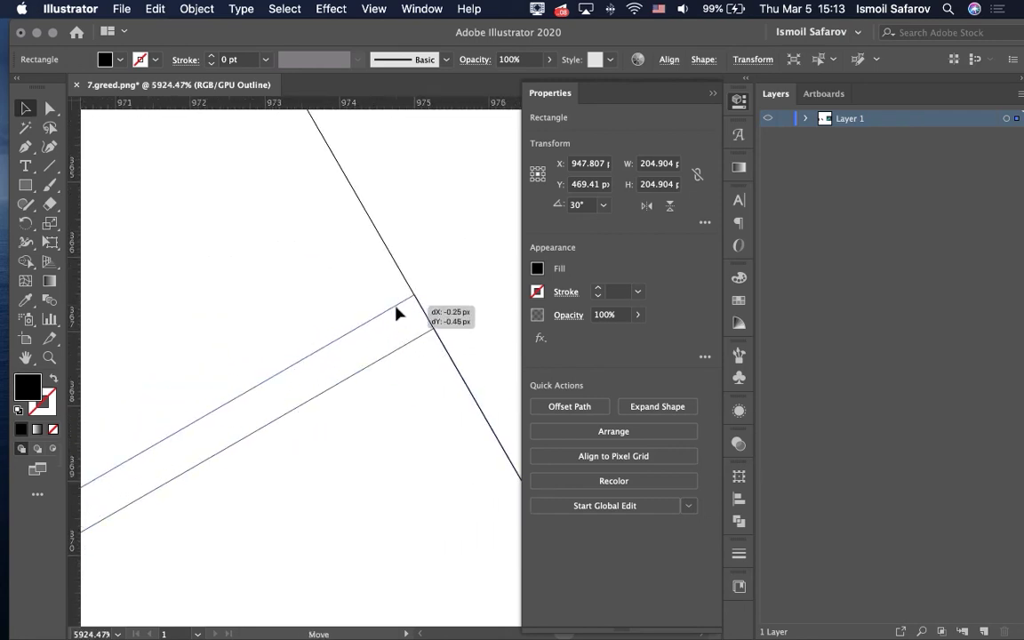
{"action": "left_click_drag", "start_coordinate": [396, 309], "coordinate": [397, 318]}
{"action": "scroll", "coordinate": [397, 318], "scroll_direction": "up", "scroll_amount": 2}
{"action": "scroll", "coordinate": [397, 318], "scroll_direction": "up", "scroll_amount": 2}
{"action": "scroll", "coordinate": [398, 318], "scroll_direction": "up", "scroll_amount": 2}
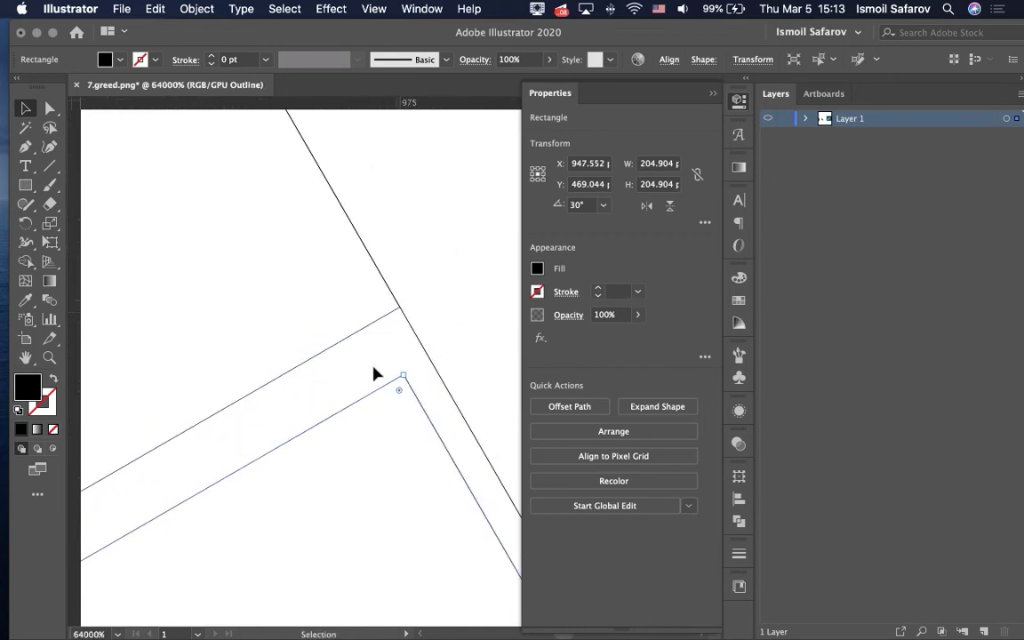
{"action": "left_click_drag", "start_coordinate": [378, 349], "coordinate": [374, 327]}
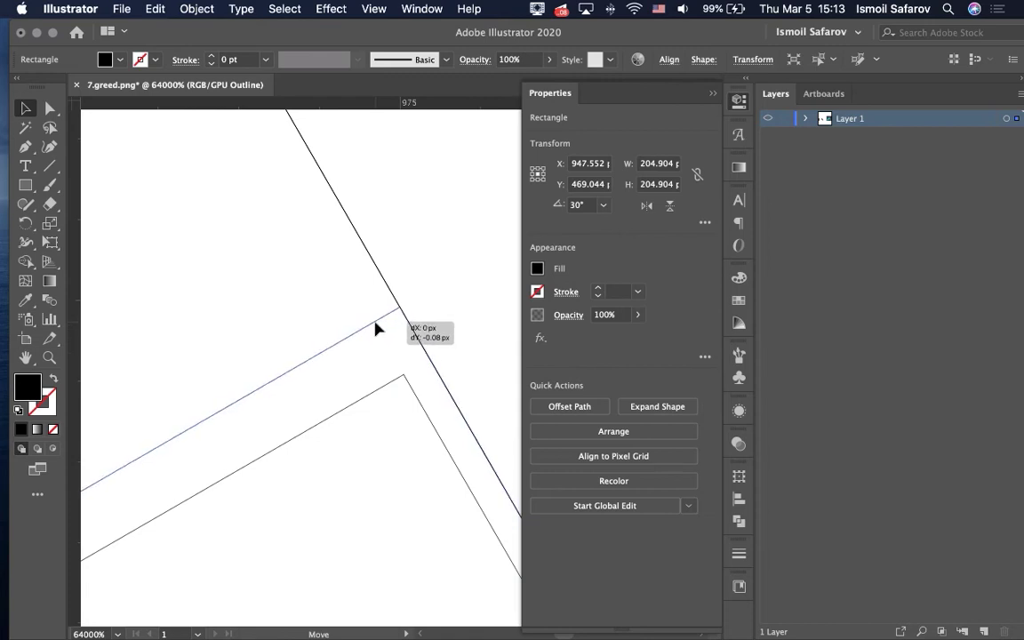
{"action": "left_click_drag", "start_coordinate": [374, 327], "coordinate": [375, 327]}
{"action": "left_click", "coordinate": [442, 319]}
- Select the horizontal guide and drag it down toward the lower square's corner
{"action": "scroll", "coordinate": [442, 318], "scroll_direction": "down", "scroll_amount": 5}
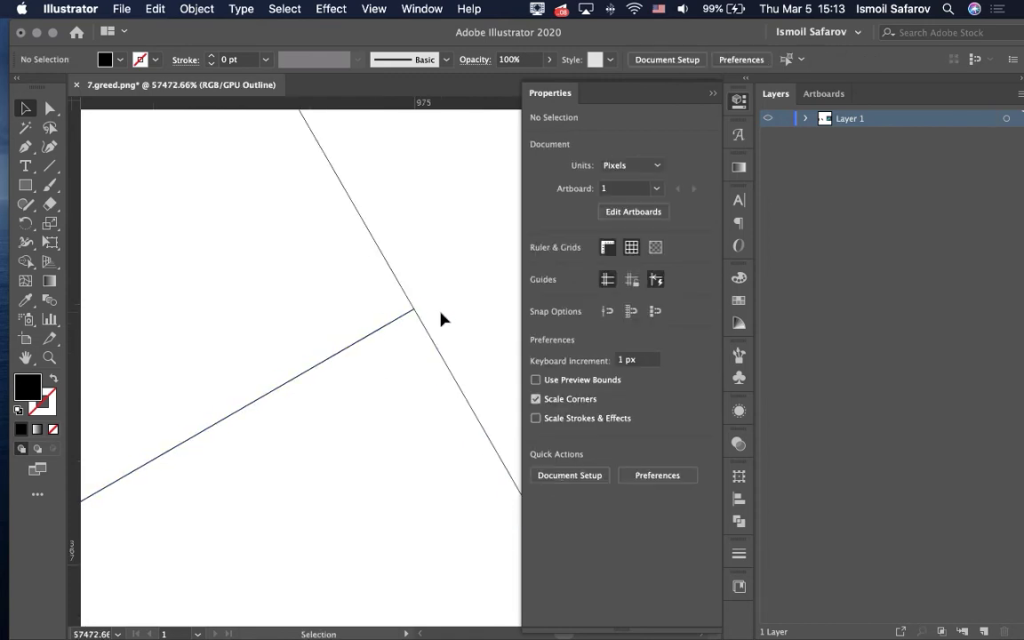
{"action": "scroll", "coordinate": [442, 318], "scroll_direction": "down", "scroll_amount": 10}
{"action": "scroll", "coordinate": [441, 318], "scroll_direction": "up", "scroll_amount": 3}
{"action": "scroll", "coordinate": [441, 318], "scroll_direction": "up", "scroll_amount": 3}
{"action": "scroll", "coordinate": [444, 320], "scroll_direction": "up", "scroll_amount": 1}
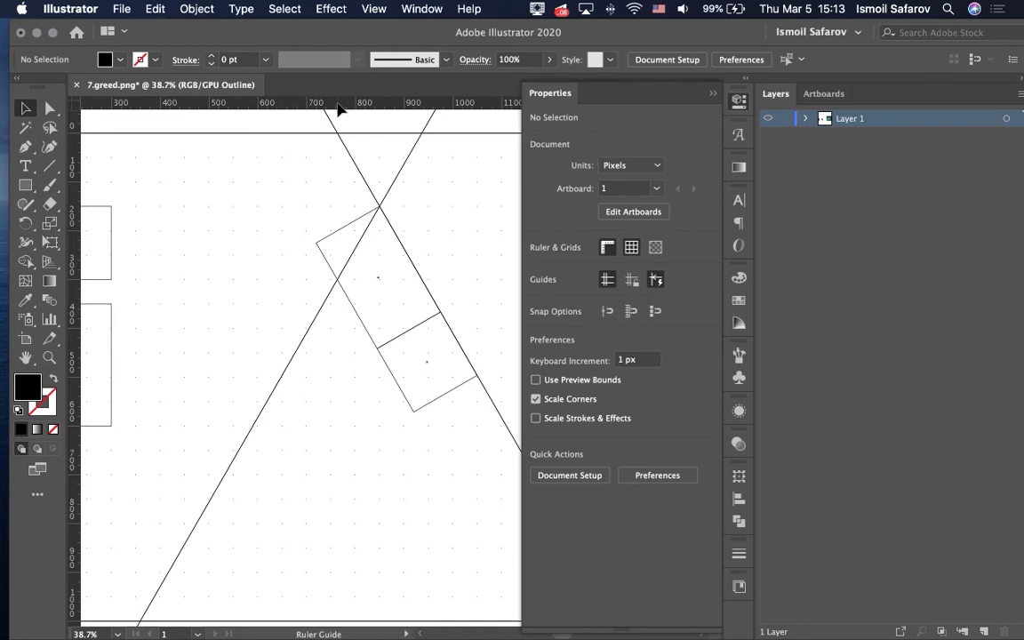
{"action": "scroll", "coordinate": [338, 109], "scroll_direction": "down", "scroll_amount": 5}
{"action": "scroll", "coordinate": [338, 109], "scroll_direction": "up", "scroll_amount": 2}
{"action": "scroll", "coordinate": [327, 199], "scroll_direction": "up", "scroll_amount": 2}
{"action": "scroll", "coordinate": [324, 197], "scroll_direction": "up", "scroll_amount": 2}
{"action": "scroll", "coordinate": [326, 198], "scroll_direction": "up", "scroll_amount": 1}
{"action": "scroll", "coordinate": [307, 151], "scroll_direction": "down", "scroll_amount": 1}
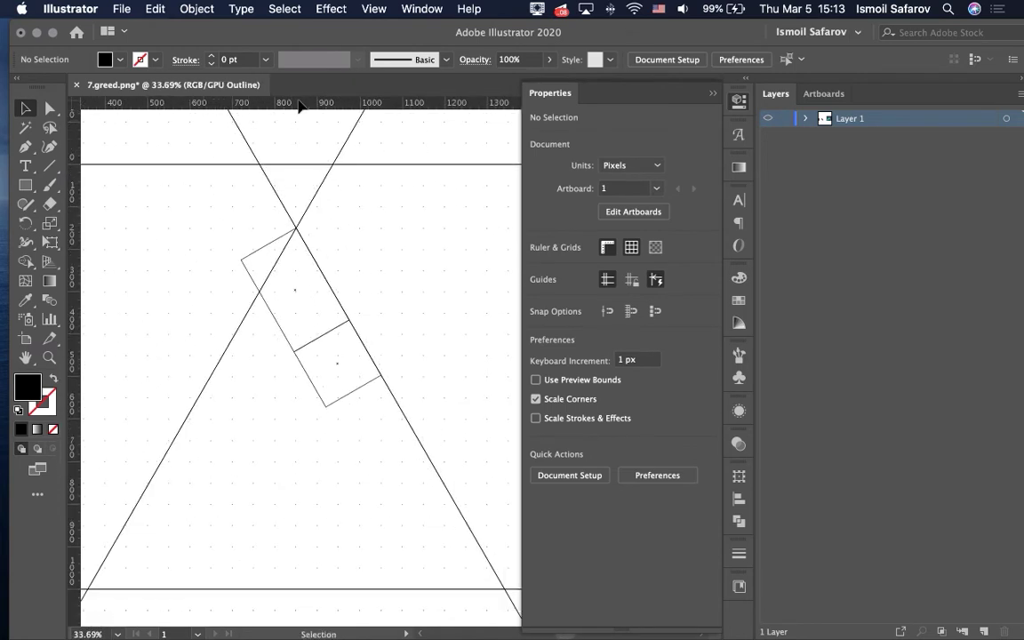
{"action": "left_click_drag", "start_coordinate": [300, 306], "coordinate": [343, 320]}
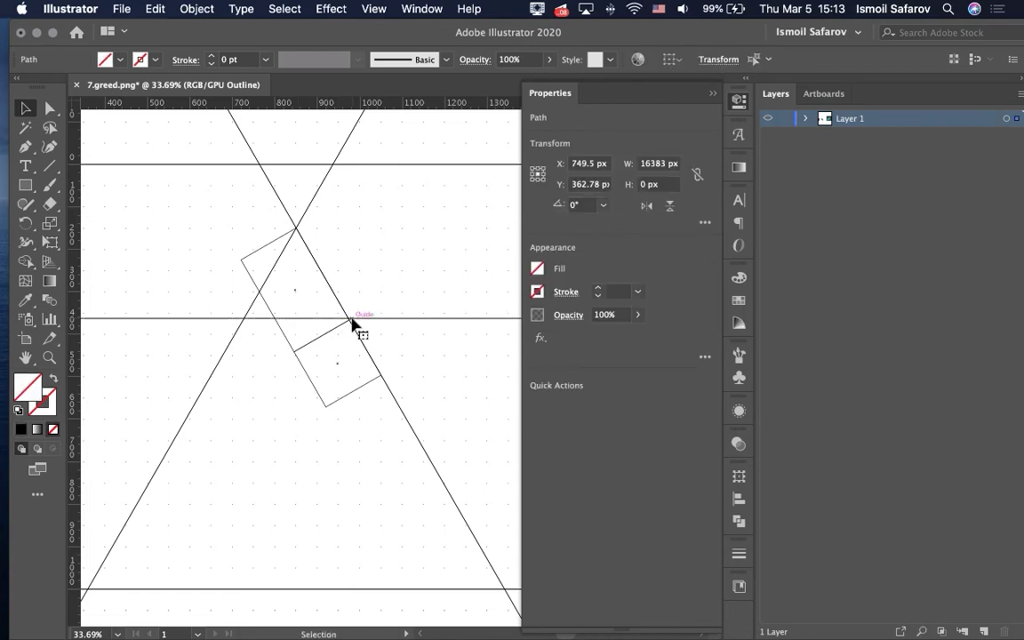
{"action": "scroll", "coordinate": [350, 324], "scroll_direction": "up", "scroll_amount": 5}
{"action": "scroll", "coordinate": [337, 342], "scroll_direction": "up", "scroll_amount": 5}
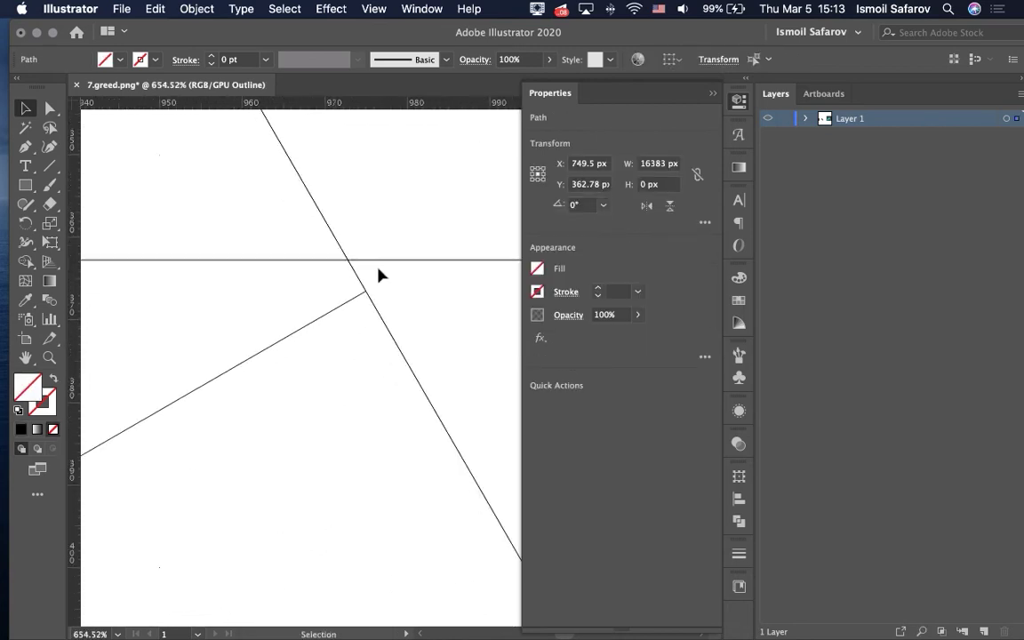
{"action": "left_click_drag", "start_coordinate": [383, 266], "coordinate": [384, 297]}
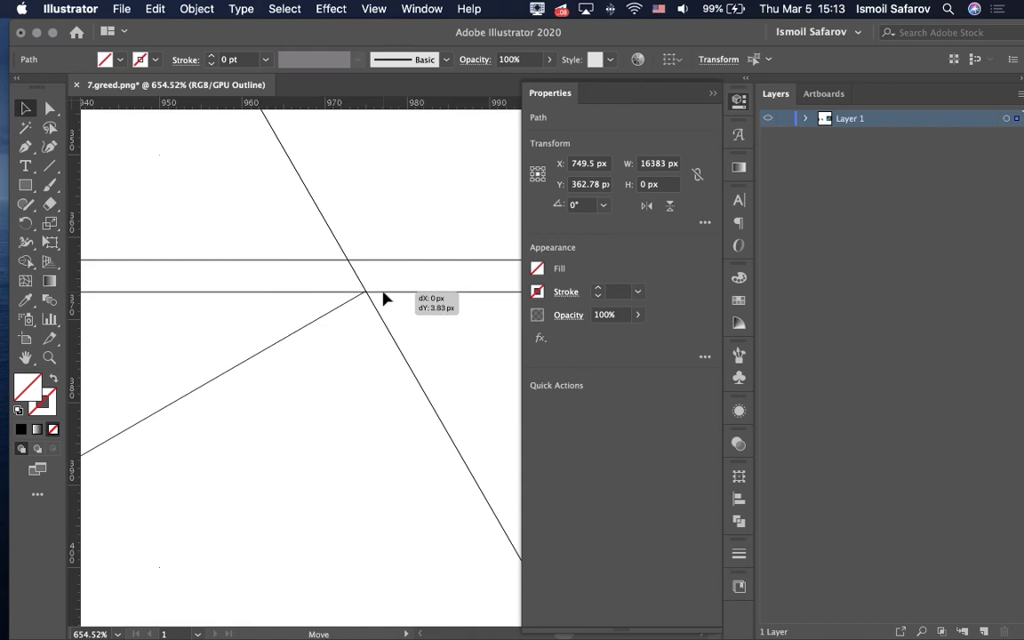
- At high zoom, snap the guide onto the corner intersection at Y 366.509 px
{"action": "scroll", "coordinate": [384, 293], "scroll_direction": "down", "scroll_amount": 2}
{"action": "scroll", "coordinate": [384, 293], "scroll_direction": "down", "scroll_amount": 3}
{"action": "scroll", "coordinate": [384, 297], "scroll_direction": "down", "scroll_amount": 4}
{"action": "scroll", "coordinate": [318, 311], "scroll_direction": "up", "scroll_amount": 2}
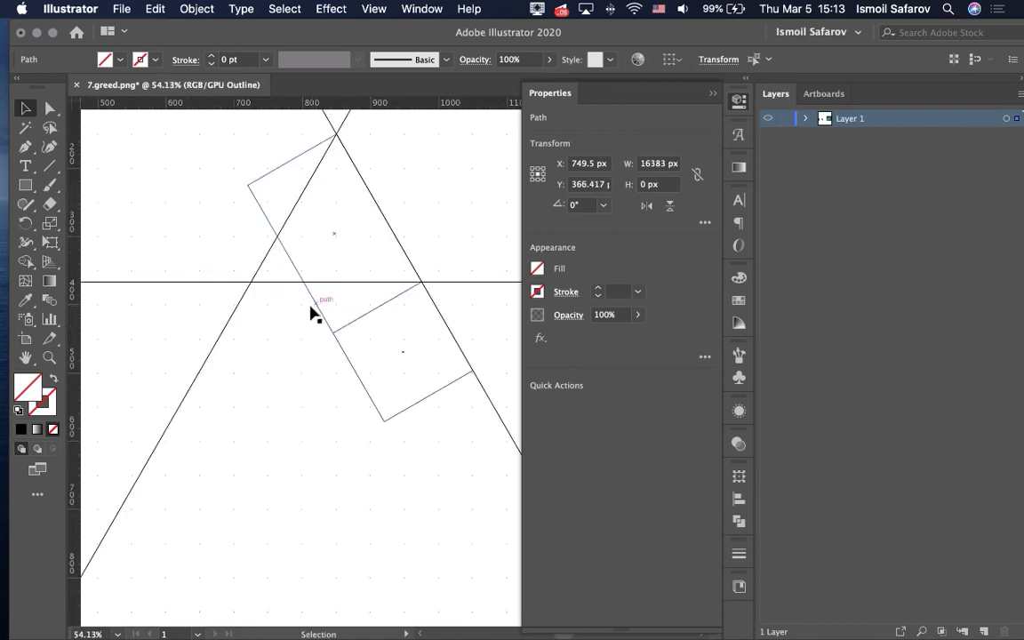
{"action": "scroll", "coordinate": [395, 288], "scroll_direction": "up", "scroll_amount": 1}
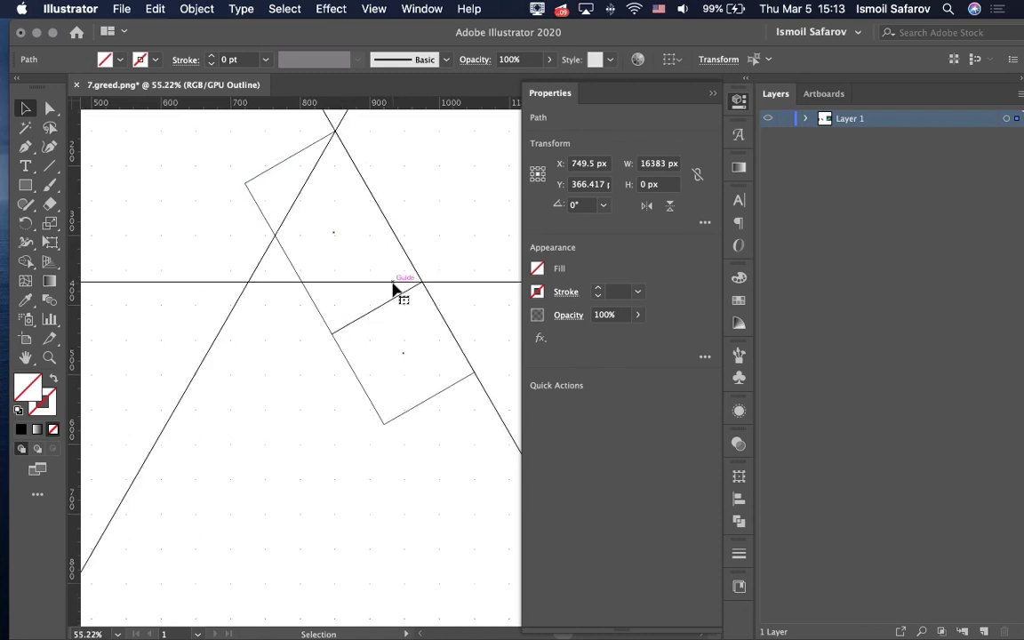
{"action": "scroll", "coordinate": [395, 289], "scroll_direction": "up", "scroll_amount": 1}
{"action": "scroll", "coordinate": [354, 327], "scroll_direction": "up", "scroll_amount": 2}
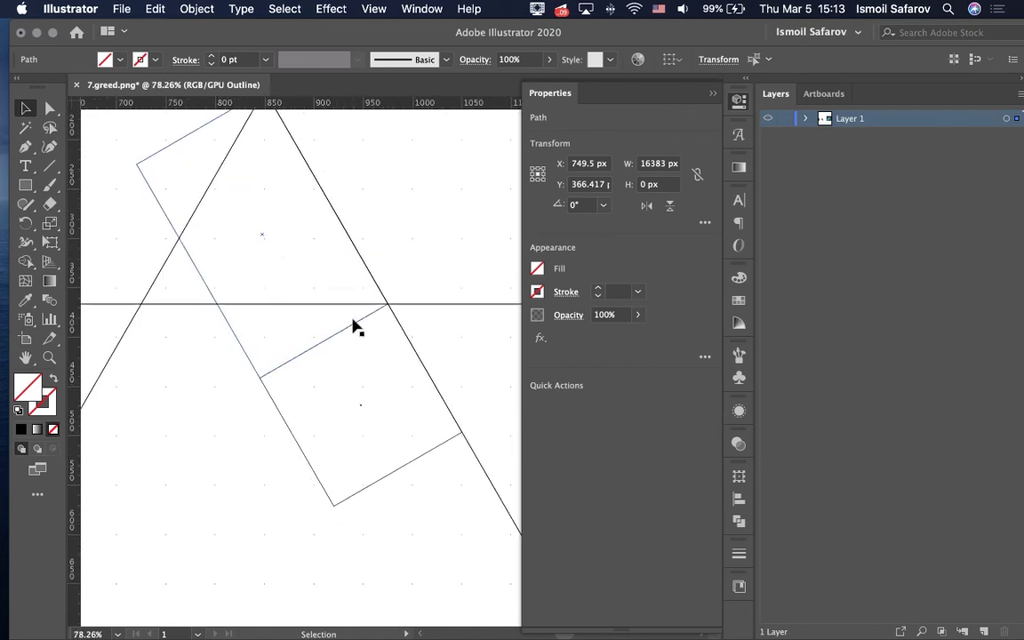
{"action": "scroll", "coordinate": [354, 327], "scroll_direction": "right", "scroll_amount": 1}
{"action": "scroll", "coordinate": [354, 327], "scroll_direction": "up", "scroll_amount": 1}
{"action": "scroll", "coordinate": [354, 327], "scroll_direction": "up", "scroll_amount": 2}
{"action": "scroll", "coordinate": [364, 333], "scroll_direction": "right", "scroll_amount": 2}
{"action": "scroll", "coordinate": [376, 340], "scroll_direction": "up", "scroll_amount": 2}
{"action": "scroll", "coordinate": [227, 339], "scroll_direction": "up", "scroll_amount": 5}
{"action": "scroll", "coordinate": [227, 338], "scroll_direction": "up", "scroll_amount": 3}
{"action": "scroll", "coordinate": [226, 339], "scroll_direction": "up", "scroll_amount": 2}
{"action": "scroll", "coordinate": [253, 332], "scroll_direction": "up", "scroll_amount": 2}
{"action": "scroll", "coordinate": [345, 343], "scroll_direction": "up", "scroll_amount": 3}
{"action": "scroll", "coordinate": [345, 343], "scroll_direction": "up", "scroll_amount": 2}
{"action": "scroll", "coordinate": [406, 263], "scroll_direction": "up", "scroll_amount": 3}
{"action": "scroll", "coordinate": [400, 265], "scroll_direction": "up", "scroll_amount": 3}
{"action": "left_click_drag", "start_coordinate": [387, 258], "coordinate": [384, 299]}
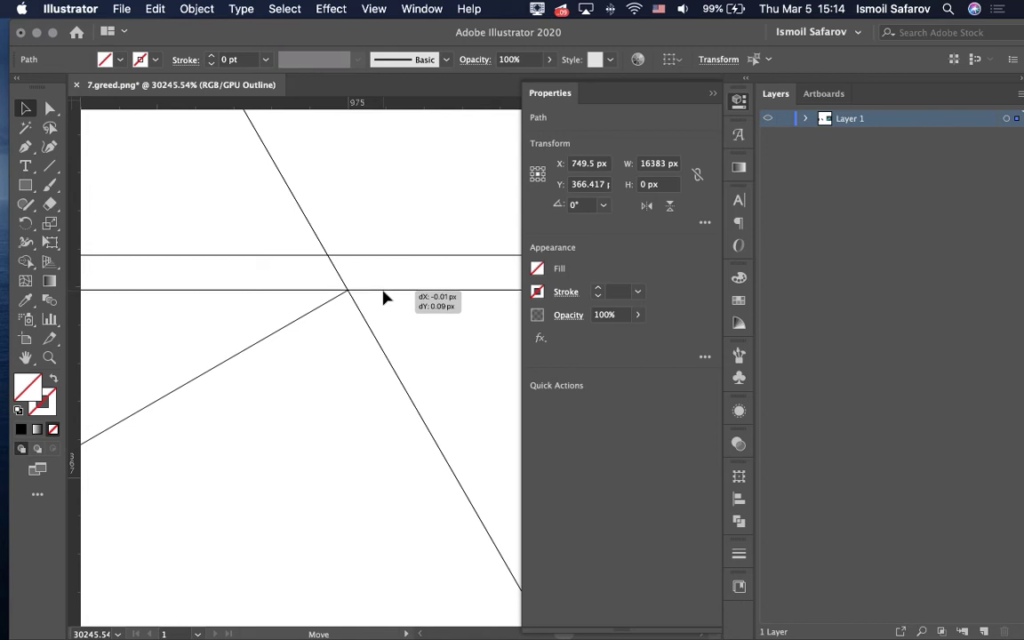
{"action": "left_click_drag", "start_coordinate": [384, 298], "coordinate": [320, 324]}
{"action": "scroll", "coordinate": [320, 324], "scroll_direction": "up", "scroll_amount": 2}
{"action": "scroll", "coordinate": [321, 324], "scroll_direction": "down", "scroll_amount": 3}
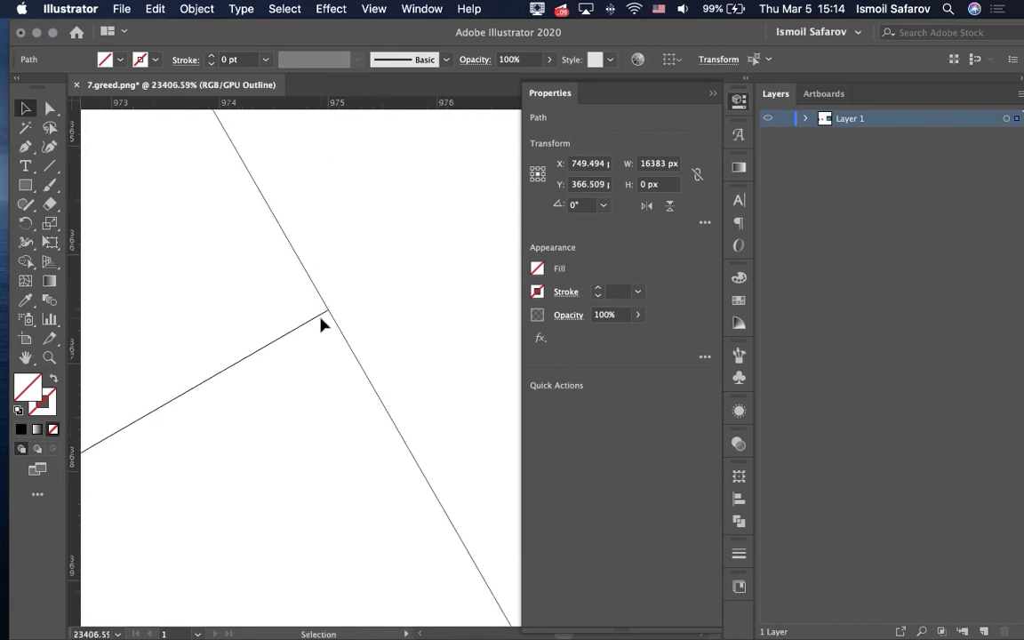
{"action": "scroll", "coordinate": [322, 324], "scroll_direction": "down", "scroll_amount": 10}
{"action": "scroll", "coordinate": [321, 324], "scroll_direction": "up", "scroll_amount": 3}
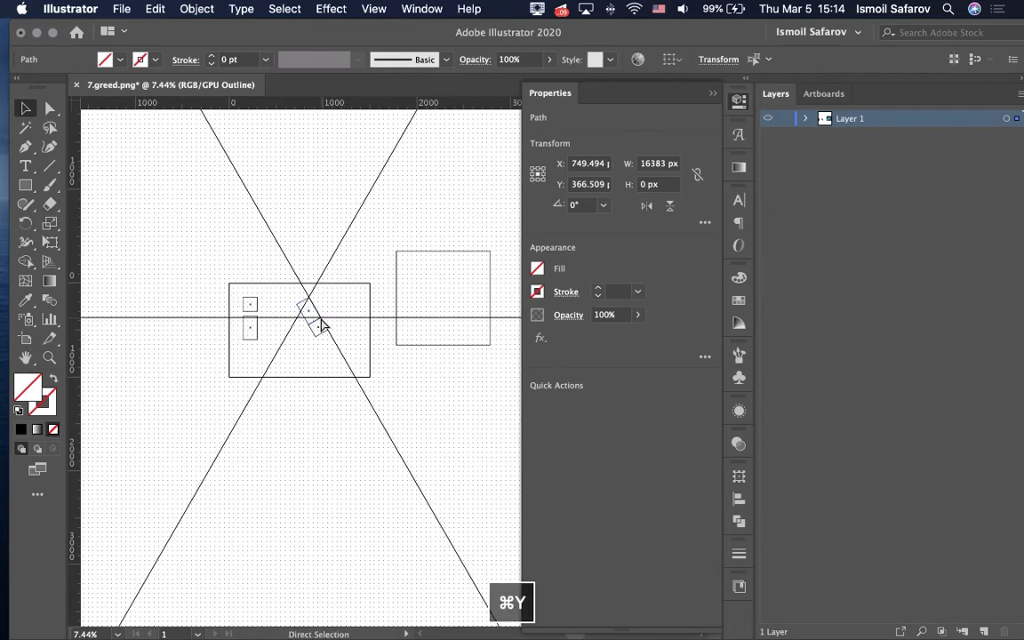
- In Preview mode, Option-drag a copy of the black 30° square just below it
{"action": "key", "text": "super+y"}
{"action": "scroll", "coordinate": [322, 327], "scroll_direction": "up", "scroll_amount": 2}
{"action": "scroll", "coordinate": [328, 333], "scroll_direction": "down", "scroll_amount": 1}
{"action": "scroll", "coordinate": [325, 331], "scroll_direction": "down", "scroll_amount": 1}
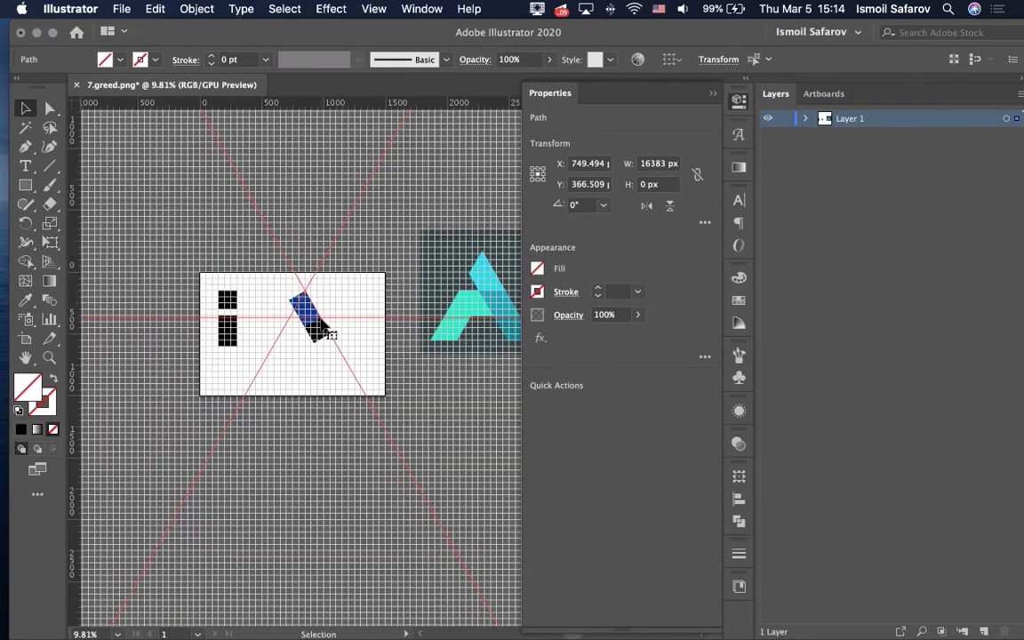
{"action": "scroll", "coordinate": [324, 330], "scroll_direction": "right", "scroll_amount": 2}
{"action": "scroll", "coordinate": [223, 302], "scroll_direction": "up", "scroll_amount": 2}
{"action": "scroll", "coordinate": [223, 302], "scroll_direction": "right", "scroll_amount": 2}
{"action": "scroll", "coordinate": [227, 307], "scroll_direction": "left", "scroll_amount": 1}
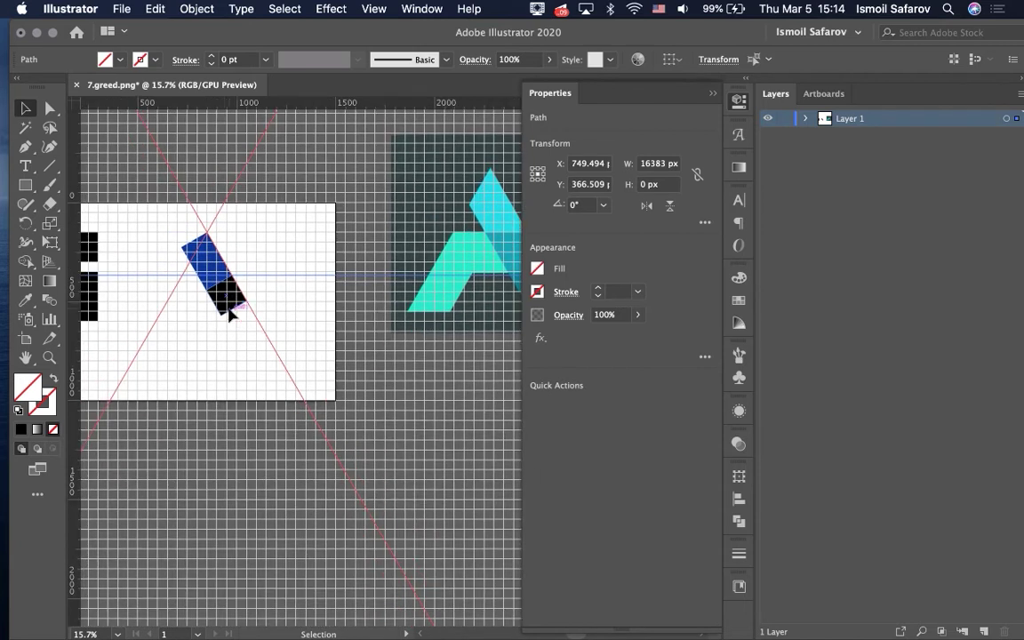
{"action": "left_click", "coordinate": [229, 310]}
{"action": "scroll", "coordinate": [222, 309], "scroll_direction": "up", "scroll_amount": 3}
{"action": "scroll", "coordinate": [205, 307], "scroll_direction": "up", "scroll_amount": 1}
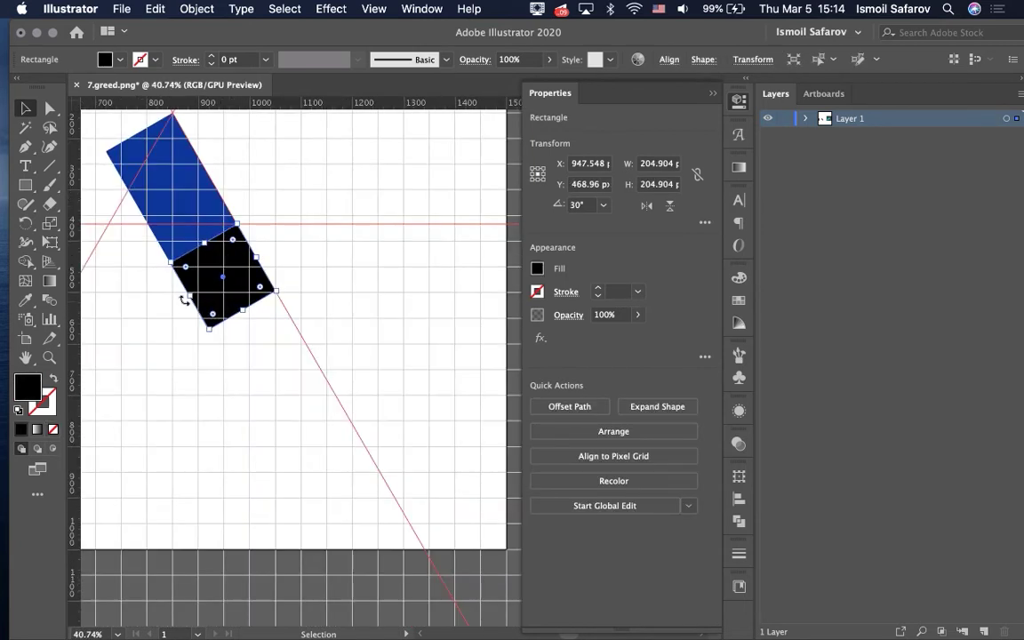
{"action": "scroll", "coordinate": [184, 300], "scroll_direction": "up", "scroll_amount": 2}
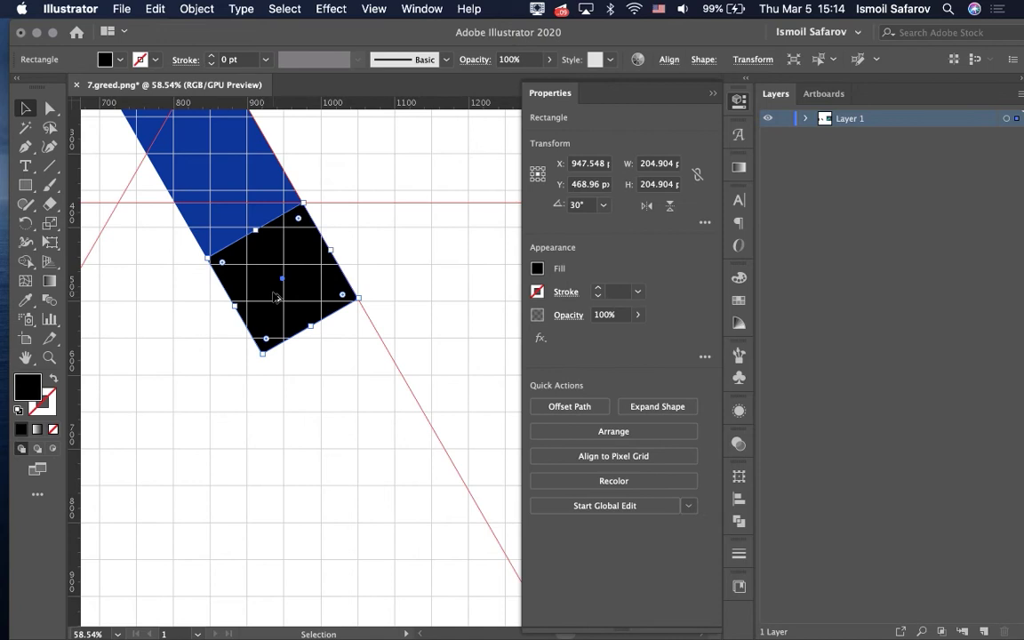
{"action": "left_click_drag", "start_coordinate": [275, 298], "coordinate": [333, 405]}
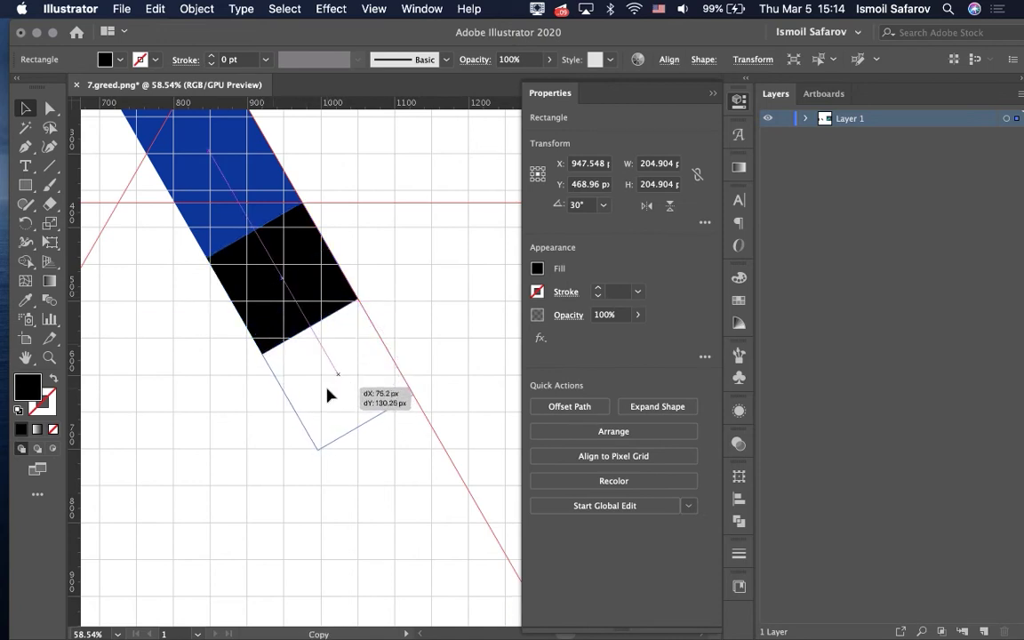
{"action": "left_click_drag", "start_coordinate": [329, 394], "coordinate": [330, 393]}
- In Outline view, nudge the copy up toward the black square, then delete and undo
{"action": "key", "text": "super+y"}
{"action": "scroll", "coordinate": [338, 325], "scroll_direction": "up", "scroll_amount": 2}
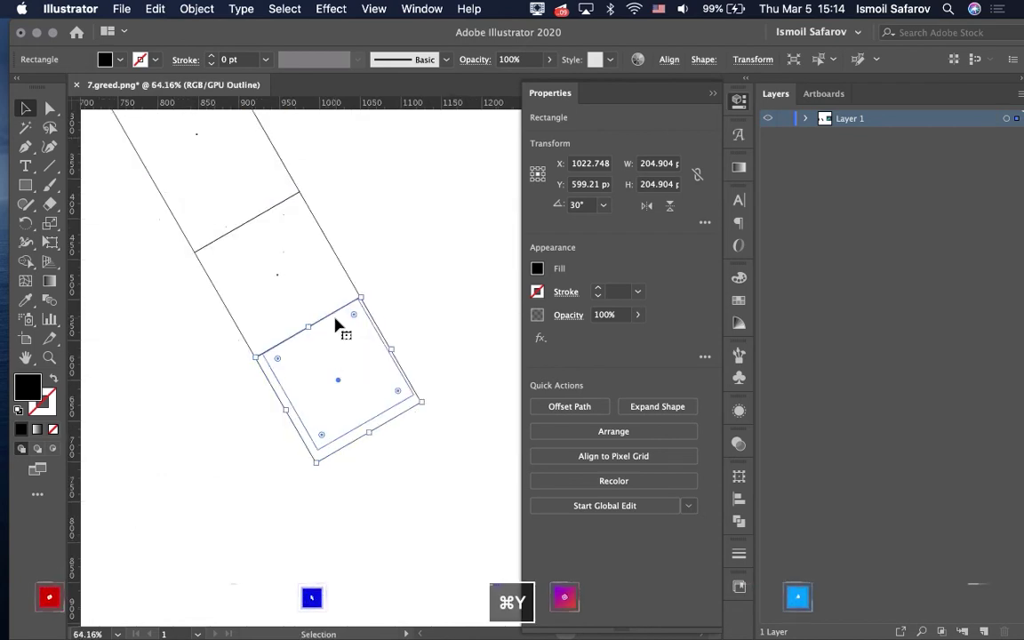
{"action": "scroll", "coordinate": [338, 325], "scroll_direction": "up", "scroll_amount": 2}
{"action": "scroll", "coordinate": [346, 302], "scroll_direction": "up", "scroll_amount": 3}
{"action": "scroll", "coordinate": [364, 274], "scroll_direction": "up", "scroll_amount": 3}
{"action": "scroll", "coordinate": [362, 273], "scroll_direction": "up", "scroll_amount": 3}
{"action": "scroll", "coordinate": [325, 378], "scroll_direction": "up", "scroll_amount": 3}
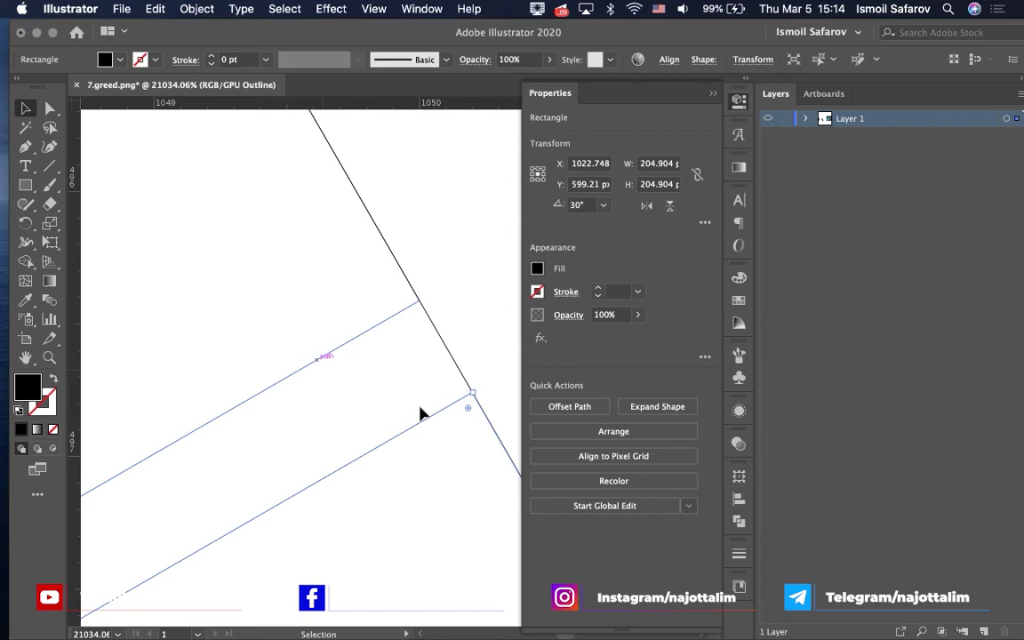
{"action": "left_click_drag", "start_coordinate": [409, 409], "coordinate": [386, 377]}
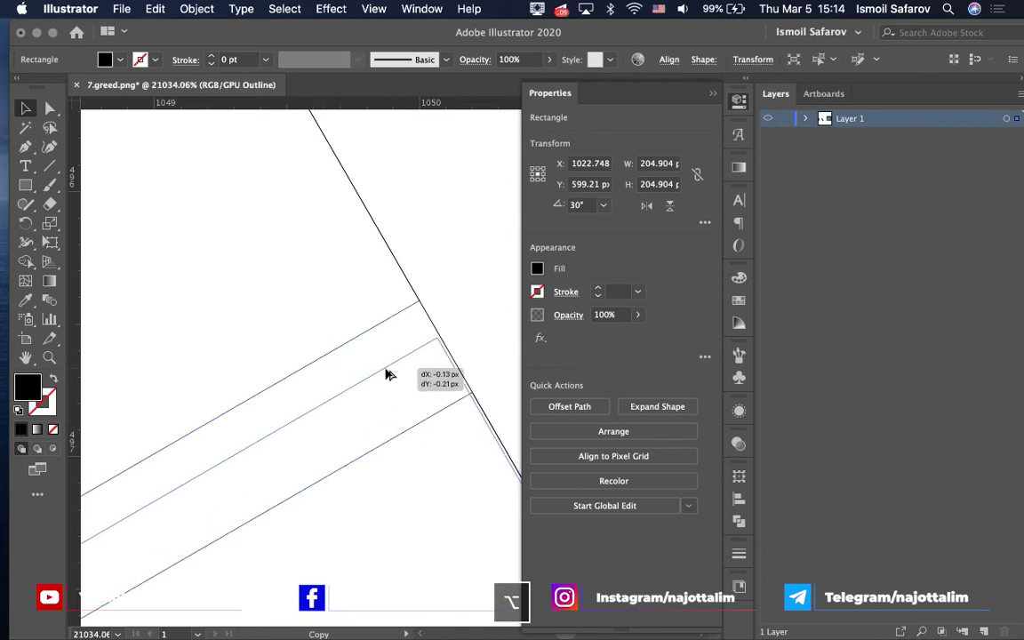
{"action": "left_click", "coordinate": [413, 417]}
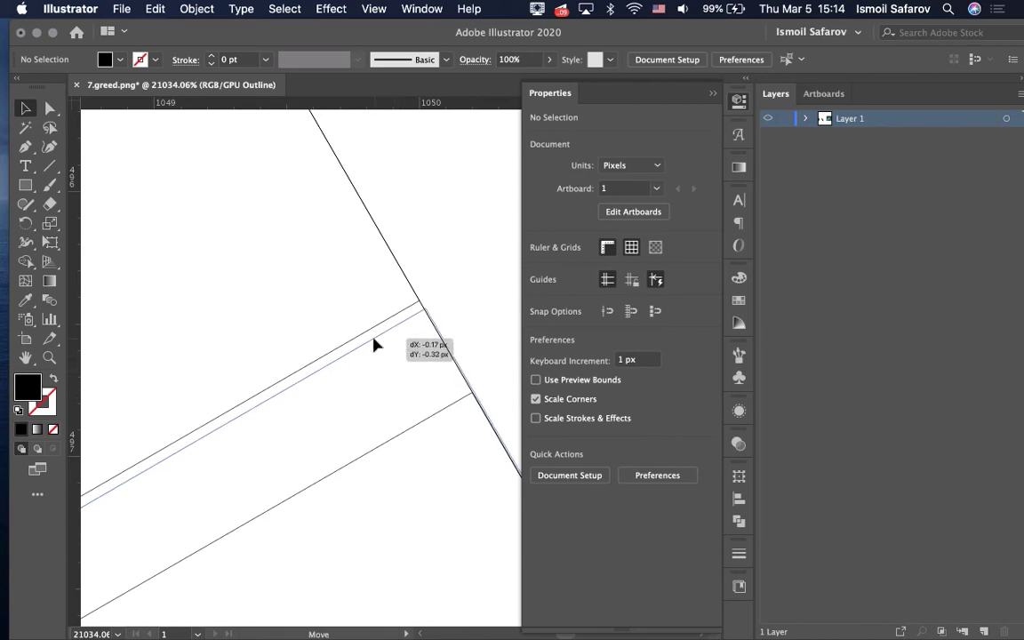
{"action": "mouse_move", "coordinate": [379, 354]}
{"action": "left_mouse_down"}
{"action": "mouse_move", "coordinate": [371, 337]}
{"action": "mouse_move", "coordinate": [380, 346]}
{"action": "left_mouse_up"}
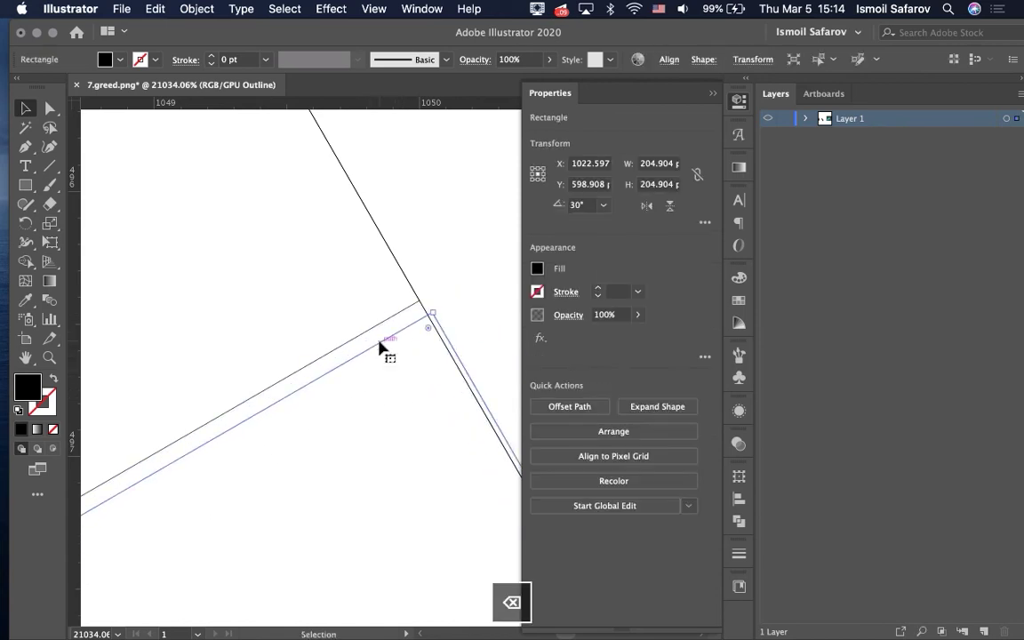
{"action": "key", "text": "BackSpace"}
{"action": "key", "text": "super+z"}
{"action": "key", "text": "super+z"}
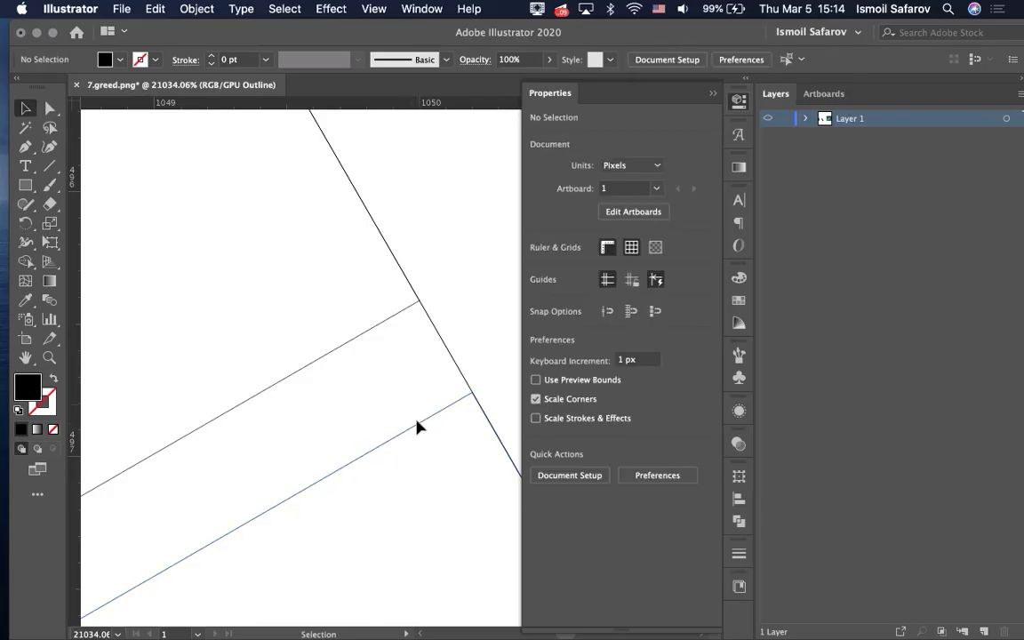
- Snap the copy's top edge flush onto the black square's bottom edge
{"action": "mouse_move", "coordinate": [416, 424]}
{"action": "left_mouse_down"}
{"action": "mouse_move", "coordinate": [394, 351]}
{"action": "mouse_move", "coordinate": [365, 339]}
{"action": "left_mouse_up"}
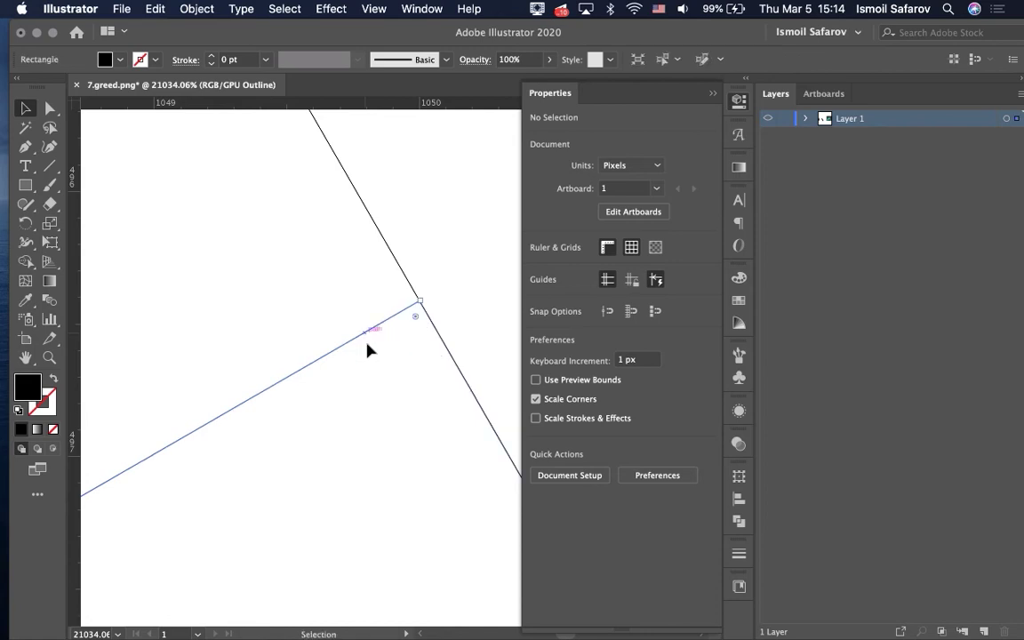
- Deselect, check the artwork in Preview with grid and guides shown, then return to Outline view
{"action": "left_click", "coordinate": [471, 338]}
{"action": "scroll", "coordinate": [471, 338], "scroll_direction": "down", "scroll_amount": 1}
{"action": "scroll", "coordinate": [471, 338], "scroll_direction": "down", "scroll_amount": 2}
{"action": "scroll", "coordinate": [471, 337], "scroll_direction": "down", "scroll_amount": 3}
{"action": "scroll", "coordinate": [471, 338], "scroll_direction": "down", "scroll_amount": 5}
{"action": "scroll", "coordinate": [471, 338], "scroll_direction": "down", "scroll_amount": 1}
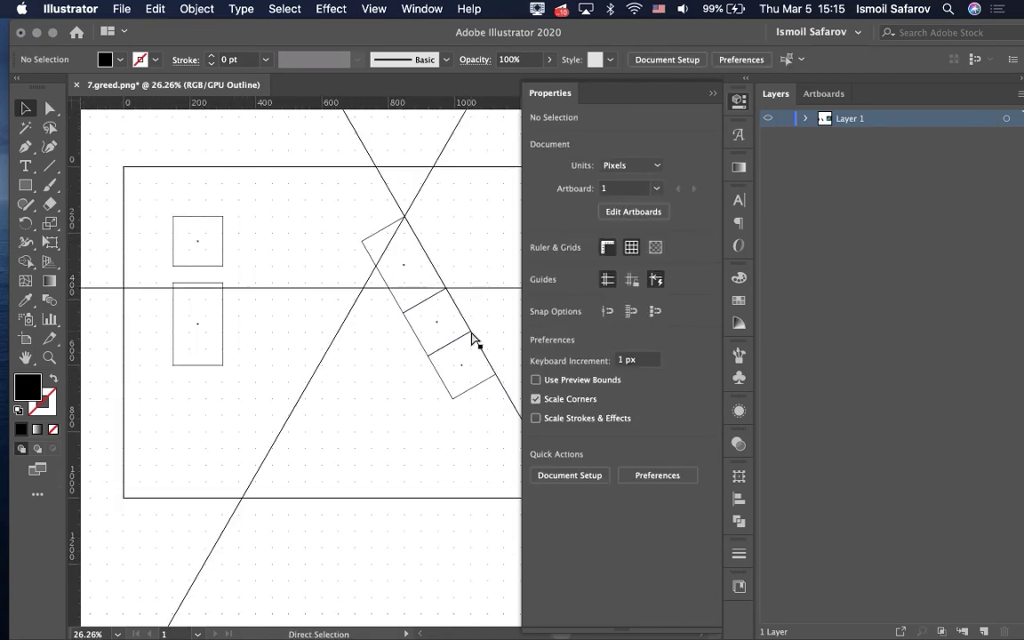
{"action": "key", "text": "super+y"}
{"action": "scroll", "coordinate": [471, 337], "scroll_direction": "up", "scroll_amount": 2}
{"action": "scroll", "coordinate": [471, 338], "scroll_direction": "down", "scroll_amount": 2}
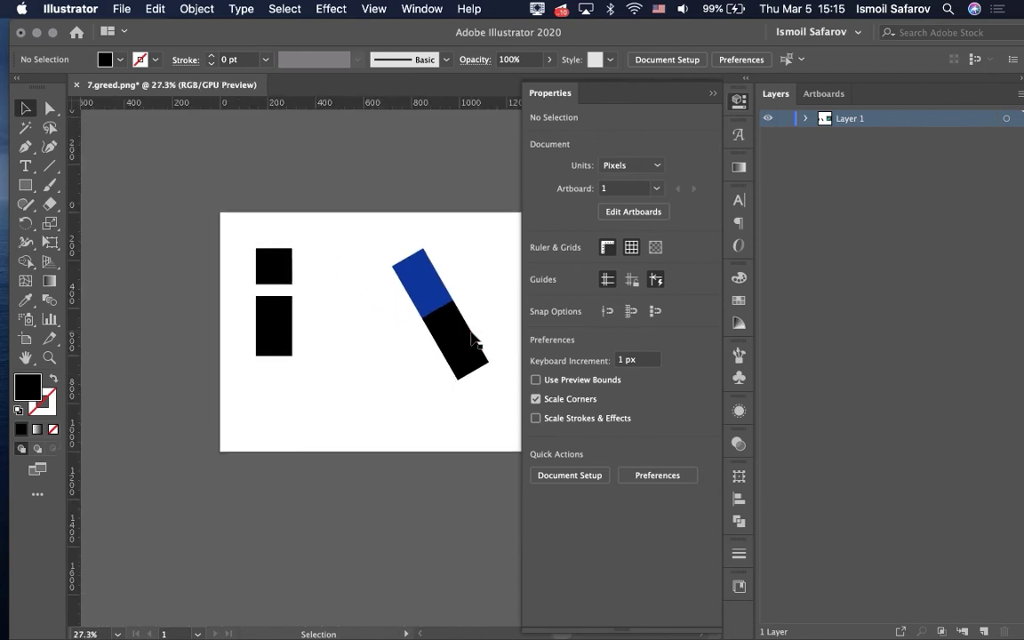
{"action": "scroll", "coordinate": [471, 338], "scroll_direction": "down", "scroll_amount": 2}
{"action": "scroll", "coordinate": [471, 338], "scroll_direction": "down", "scroll_amount": 5}
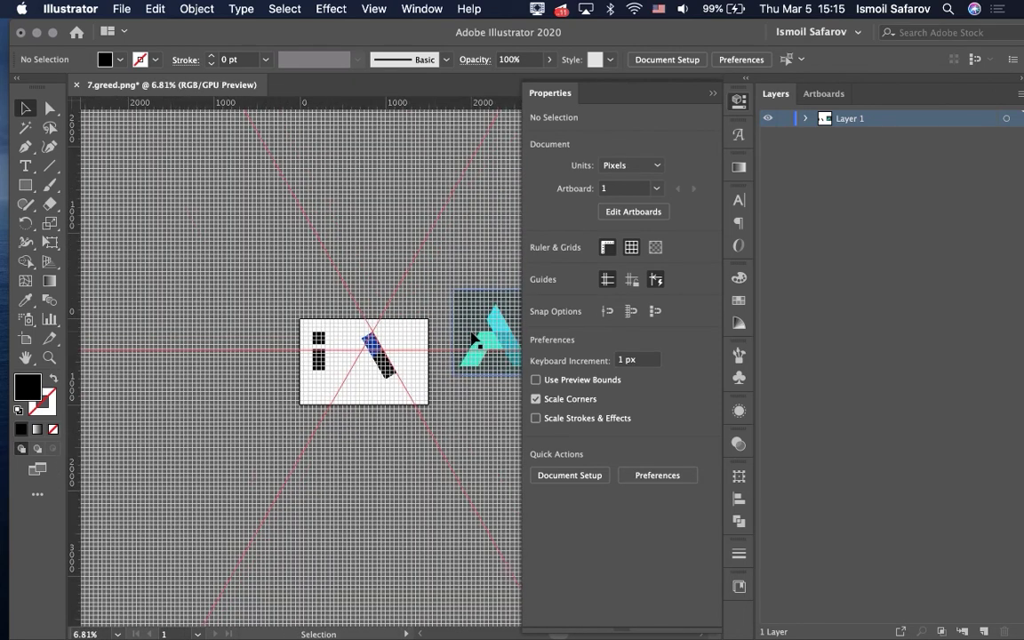
{"action": "scroll", "coordinate": [471, 337], "scroll_direction": "right", "scroll_amount": 2}
{"action": "scroll", "coordinate": [473, 339], "scroll_direction": "up", "scroll_amount": 1}
{"action": "scroll", "coordinate": [299, 447], "scroll_direction": "up", "scroll_amount": 2}
{"action": "scroll", "coordinate": [298, 447], "scroll_direction": "down", "scroll_amount": 1}
{"action": "key", "text": "super+apostrophe"}
{"action": "scroll", "coordinate": [173, 464], "scroll_direction": "up", "scroll_amount": 2}
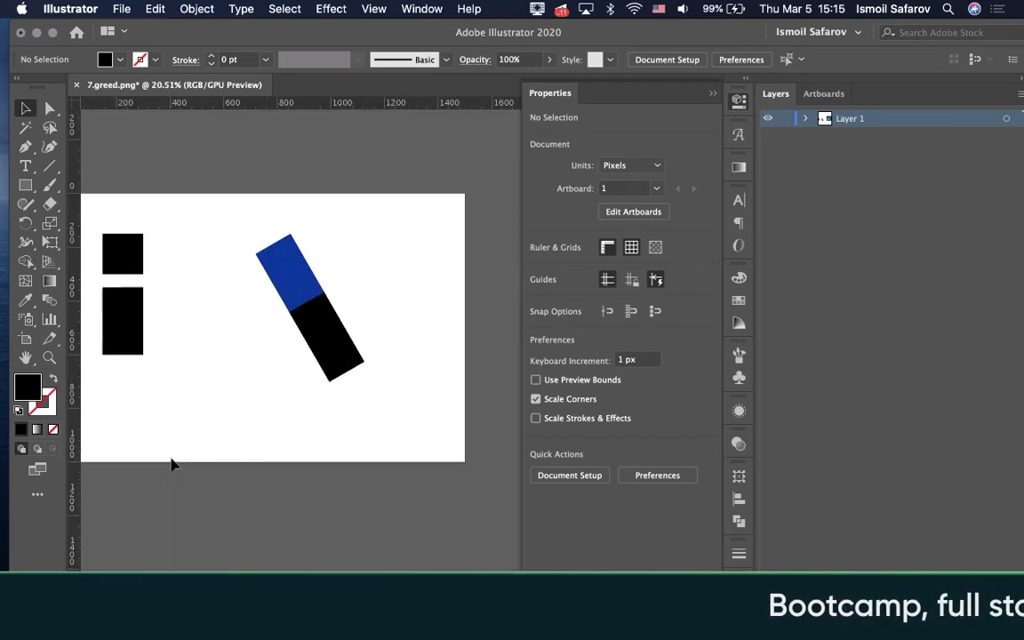
{"action": "key", "text": "super+y"}
{"action": "scroll", "coordinate": [271, 377], "scroll_direction": "up", "scroll_amount": 1}
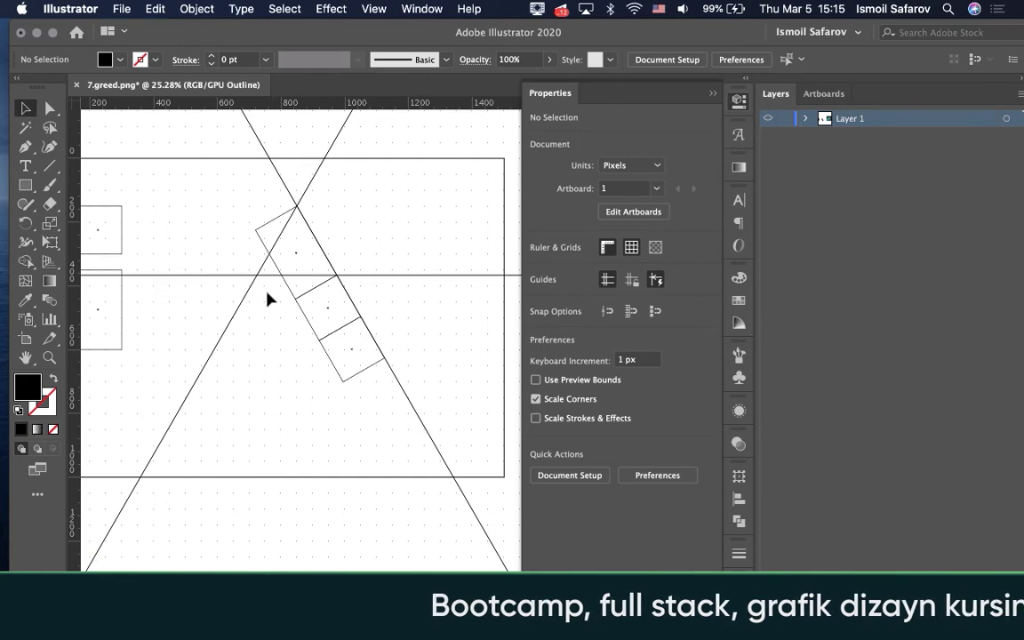
- Alt-drag two copies of the horizontal guide to new heights, one at Y 692.394 px
{"action": "left_click", "coordinate": [235, 279]}
{"action": "left_click_drag", "start_coordinate": [233, 283], "coordinate": [238, 336]}
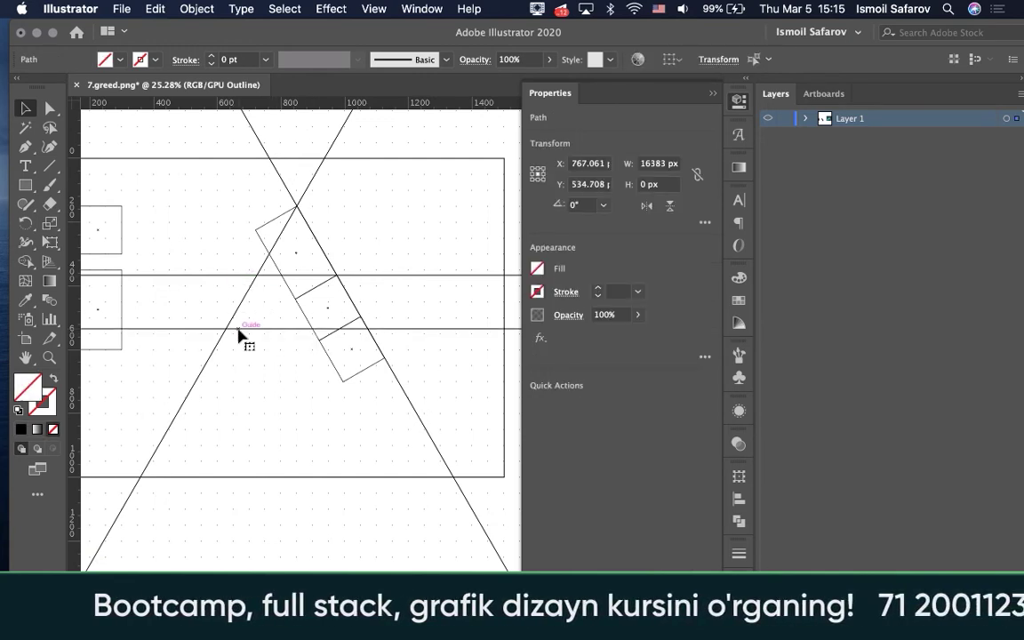
{"action": "scroll", "coordinate": [238, 336], "scroll_direction": "up", "scroll_amount": 3}
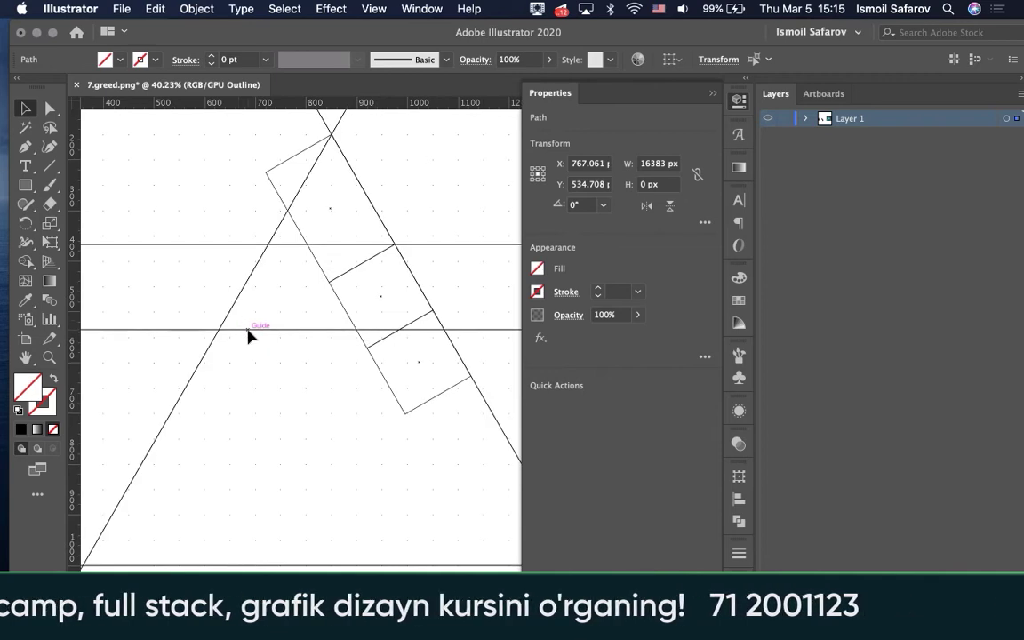
{"action": "mouse_move", "coordinate": [250, 329]}
{"action": "left_mouse_down"}
{"action": "mouse_move", "coordinate": [251, 313]}
{"action": "mouse_move", "coordinate": [265, 417]}
{"action": "left_mouse_up"}
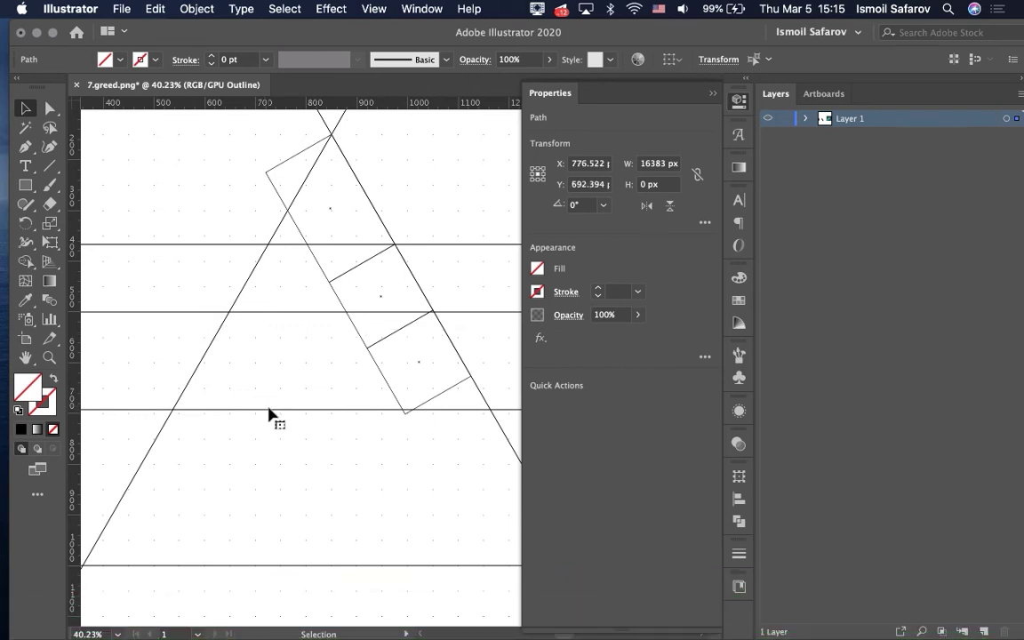
{"action": "left_click_drag", "start_coordinate": [269, 407], "coordinate": [273, 380]}
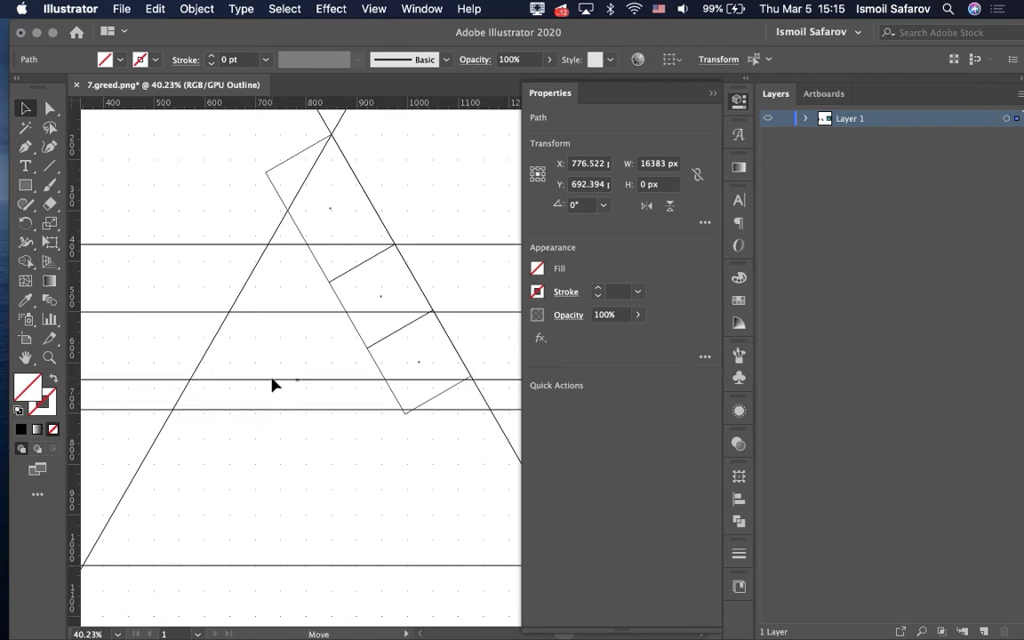
- Zoom in and snap the upper horizontal guide to the rotated square's corner on the right diagonal
{"action": "scroll", "coordinate": [360, 343], "scroll_direction": "up", "scroll_amount": 3}
{"action": "scroll", "coordinate": [353, 337], "scroll_direction": "up", "scroll_amount": 3}
{"action": "scroll", "coordinate": [332, 316], "scroll_direction": "up", "scroll_amount": 3}
{"action": "scroll", "coordinate": [332, 319], "scroll_direction": "up", "scroll_amount": 2}
{"action": "scroll", "coordinate": [331, 318], "scroll_direction": "up", "scroll_amount": 1}
{"action": "scroll", "coordinate": [342, 382], "scroll_direction": "up", "scroll_amount": 2}
{"action": "scroll", "coordinate": [346, 409], "scroll_direction": "up", "scroll_amount": 1}
{"action": "scroll", "coordinate": [338, 415], "scroll_direction": "up", "scroll_amount": 3}
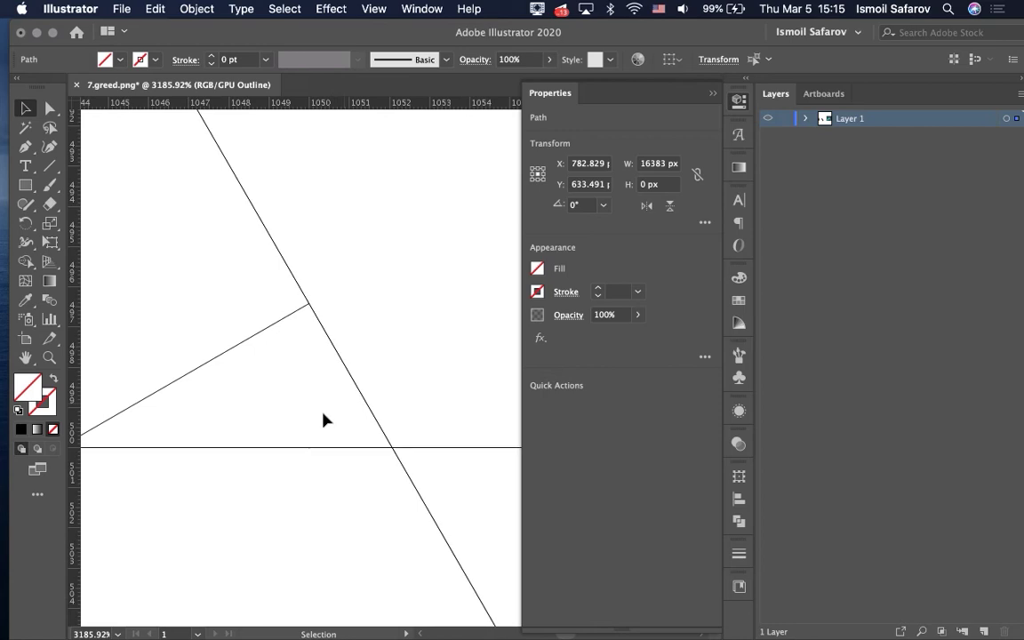
{"action": "left_click_drag", "start_coordinate": [313, 365], "coordinate": [304, 317]}
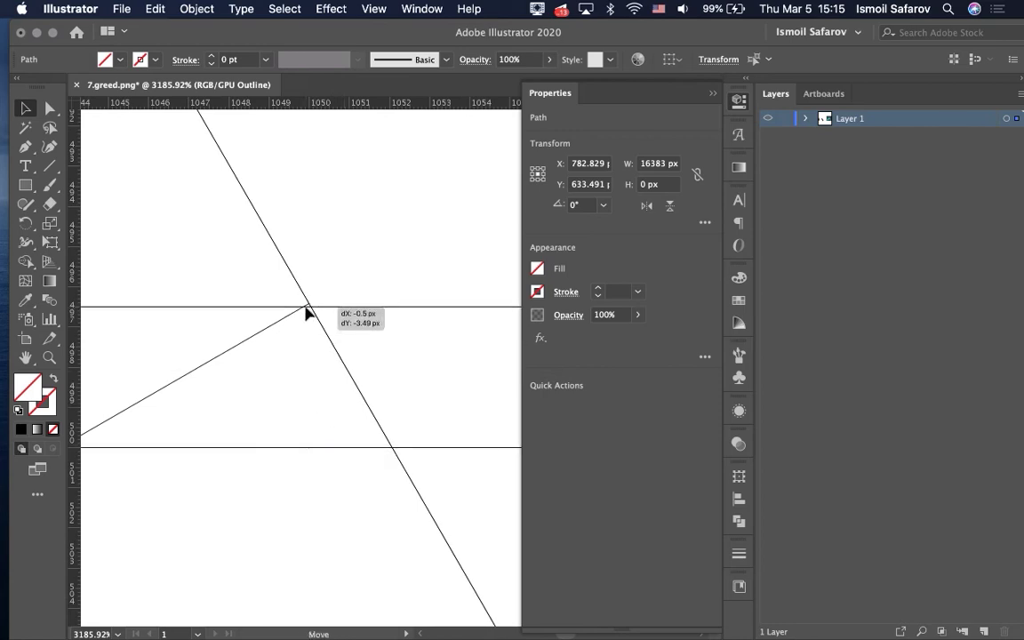
{"action": "scroll", "coordinate": [306, 311], "scroll_direction": "up", "scroll_amount": 5}
{"action": "scroll", "coordinate": [307, 313], "scroll_direction": "up", "scroll_amount": 1}
{"action": "scroll", "coordinate": [307, 313], "scroll_direction": "up", "scroll_amount": 4}
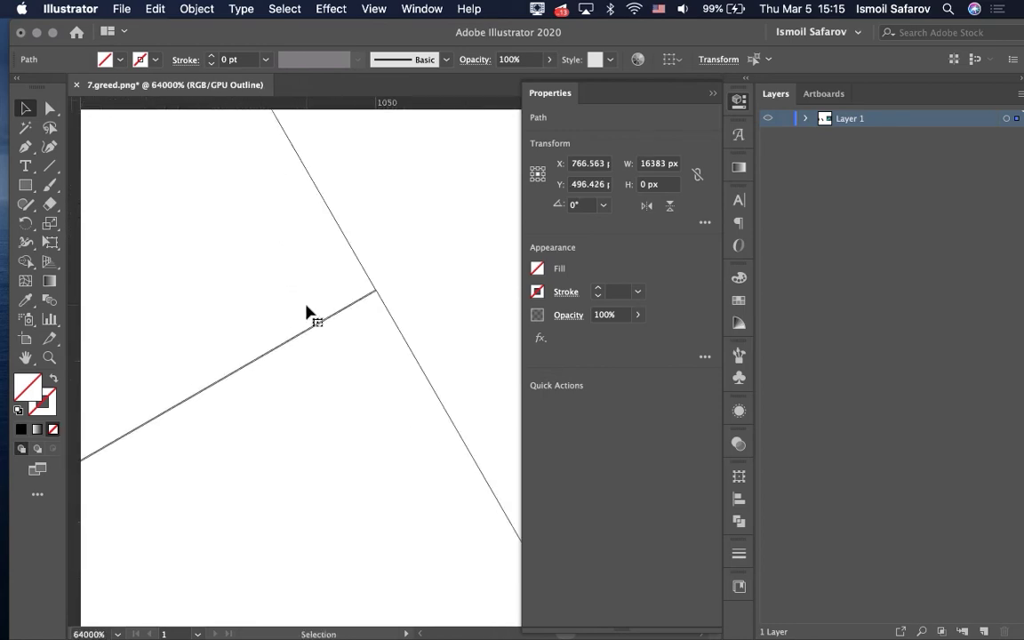
{"action": "left_click", "coordinate": [353, 328]}
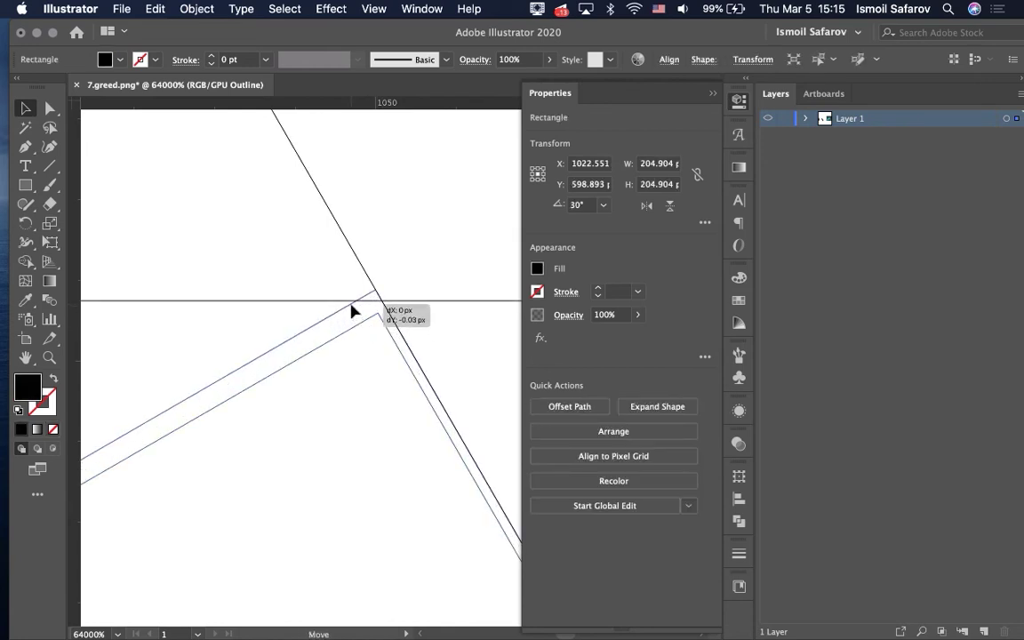
{"action": "left_click", "coordinate": [396, 285]}
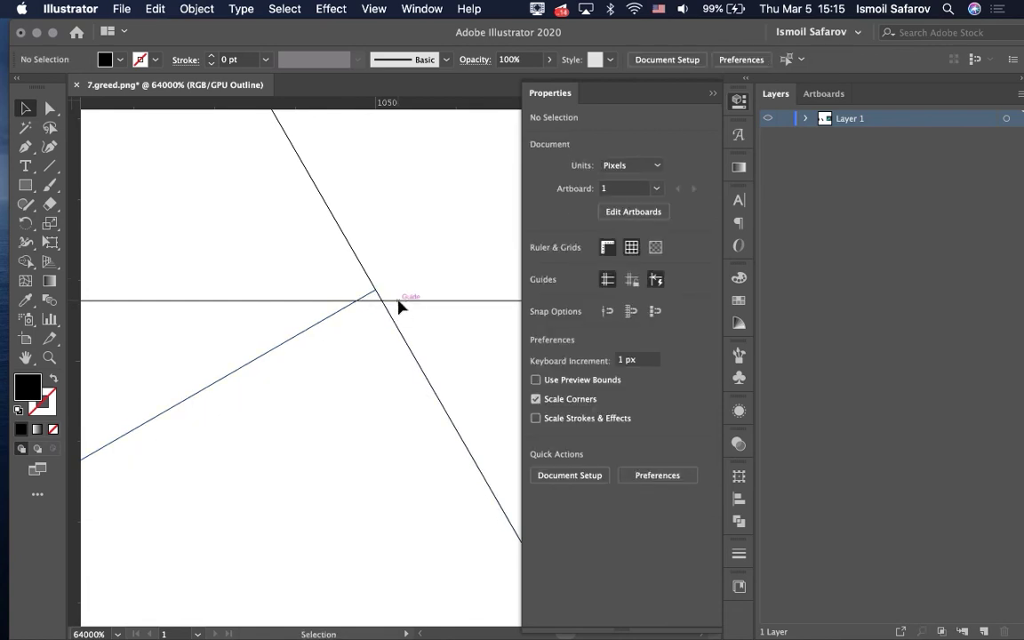
{"action": "left_click_drag", "start_coordinate": [395, 297], "coordinate": [395, 297]}
- Snap the lower horizontal guide to the next square-corner junction, placing it at Y 626.317 px
{"action": "scroll", "coordinate": [384, 362], "scroll_direction": "down", "scroll_amount": 5}
{"action": "scroll", "coordinate": [384, 365], "scroll_direction": "down", "scroll_amount": 2}
{"action": "scroll", "coordinate": [384, 364], "scroll_direction": "down", "scroll_amount": 2}
{"action": "scroll", "coordinate": [384, 364], "scroll_direction": "down", "scroll_amount": 2}
{"action": "scroll", "coordinate": [384, 365], "scroll_direction": "down", "scroll_amount": 2}
{"action": "scroll", "coordinate": [384, 364], "scroll_direction": "up", "scroll_amount": 3}
{"action": "scroll", "coordinate": [382, 342], "scroll_direction": "up", "scroll_amount": 2}
{"action": "scroll", "coordinate": [382, 342], "scroll_direction": "up", "scroll_amount": 3}
{"action": "scroll", "coordinate": [382, 342], "scroll_direction": "up", "scroll_amount": 1}
{"action": "scroll", "coordinate": [363, 416], "scroll_direction": "down", "scroll_amount": 1}
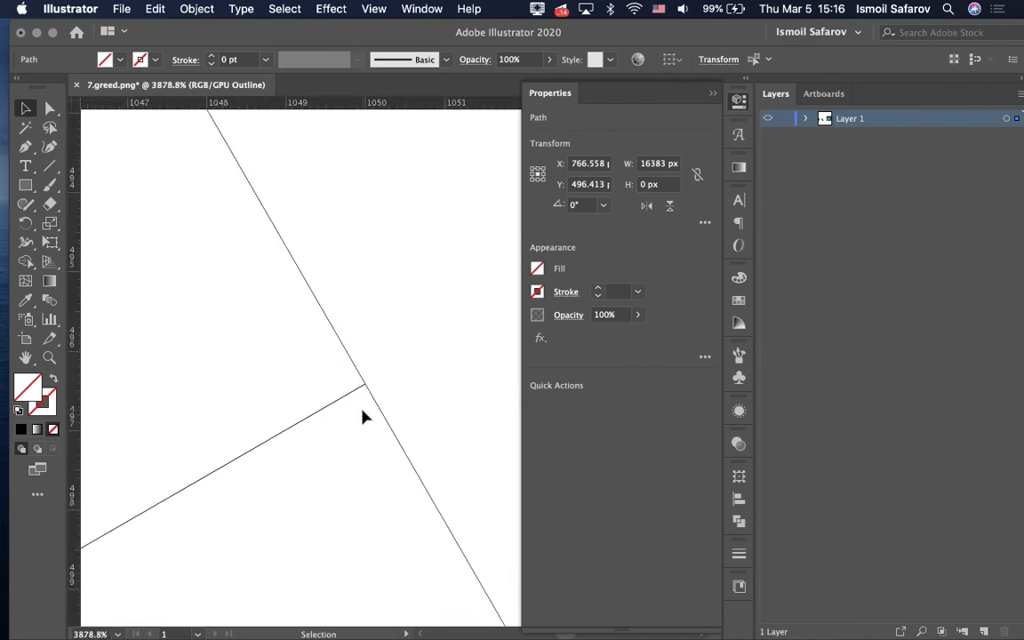
{"action": "scroll", "coordinate": [362, 416], "scroll_direction": "down", "scroll_amount": 1}
{"action": "scroll", "coordinate": [362, 415], "scroll_direction": "down", "scroll_amount": 2}
{"action": "scroll", "coordinate": [363, 416], "scroll_direction": "down", "scroll_amount": 1}
{"action": "scroll", "coordinate": [362, 415], "scroll_direction": "down", "scroll_amount": 2}
{"action": "scroll", "coordinate": [364, 457], "scroll_direction": "down", "scroll_amount": 2}
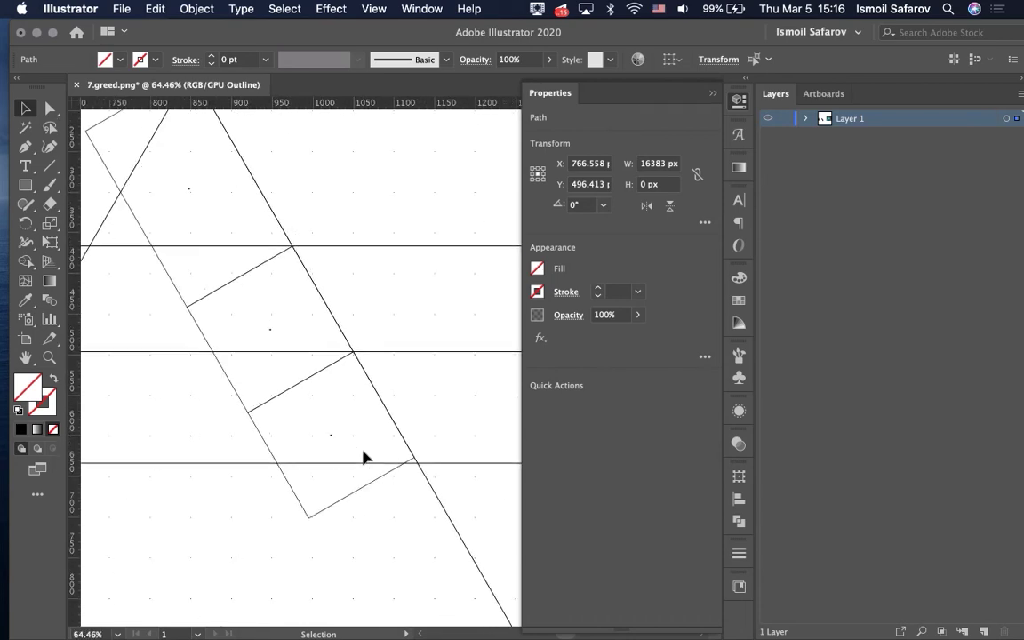
{"action": "scroll", "coordinate": [429, 485], "scroll_direction": "up", "scroll_amount": 1}
{"action": "scroll", "coordinate": [430, 484], "scroll_direction": "up", "scroll_amount": 1}
{"action": "scroll", "coordinate": [429, 485], "scroll_direction": "down", "scroll_amount": 2}
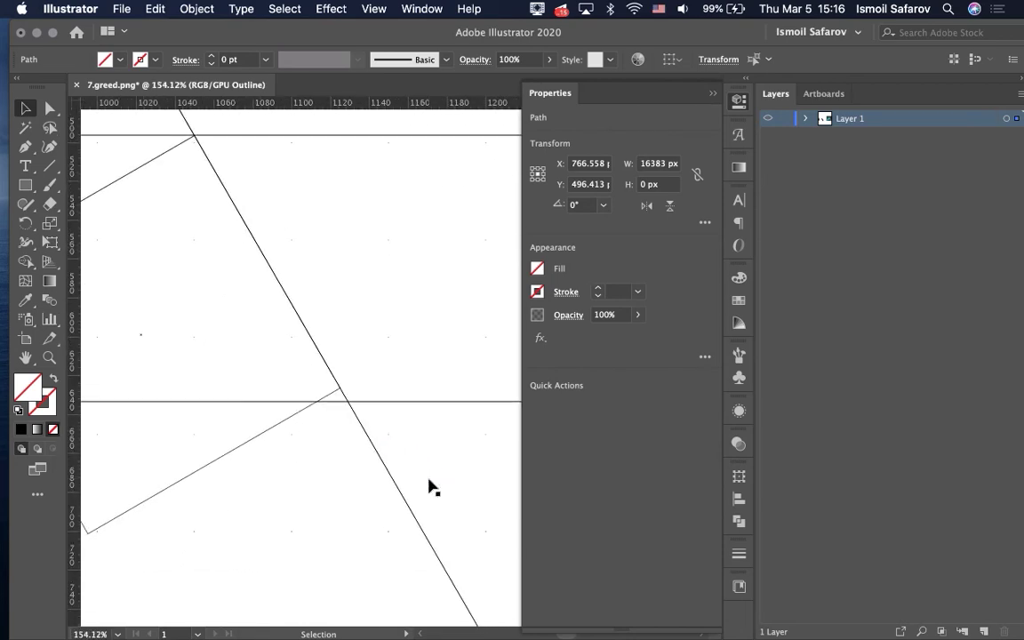
{"action": "scroll", "coordinate": [292, 398], "scroll_direction": "up", "scroll_amount": 2}
{"action": "scroll", "coordinate": [294, 398], "scroll_direction": "right", "scroll_amount": 3}
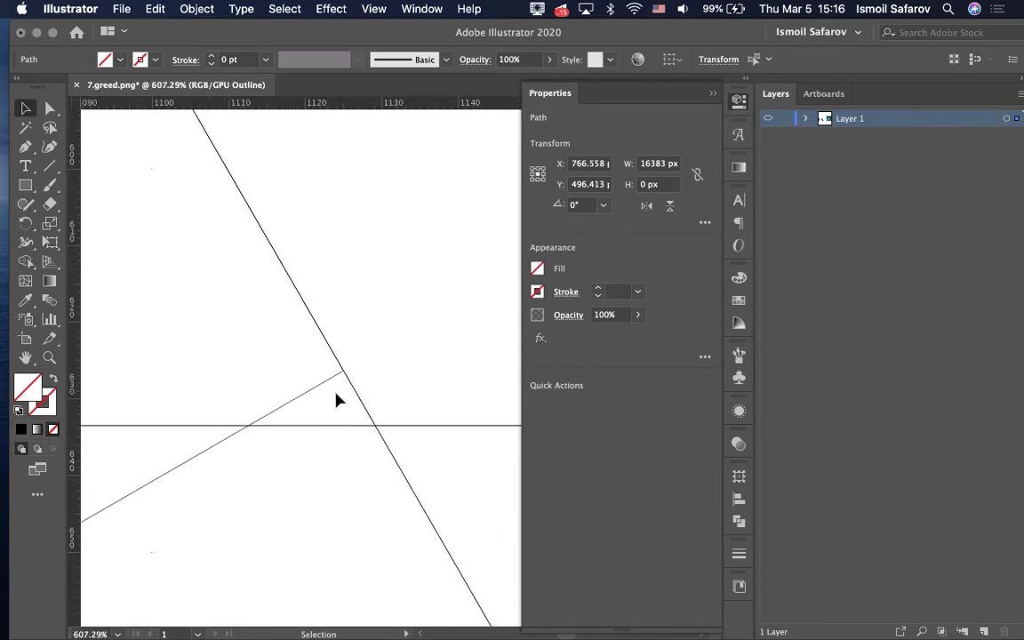
{"action": "scroll", "coordinate": [335, 400], "scroll_direction": "up", "scroll_amount": 1}
{"action": "scroll", "coordinate": [365, 537], "scroll_direction": "up", "scroll_amount": 2}
{"action": "left_click_drag", "start_coordinate": [371, 550], "coordinate": [358, 299]}
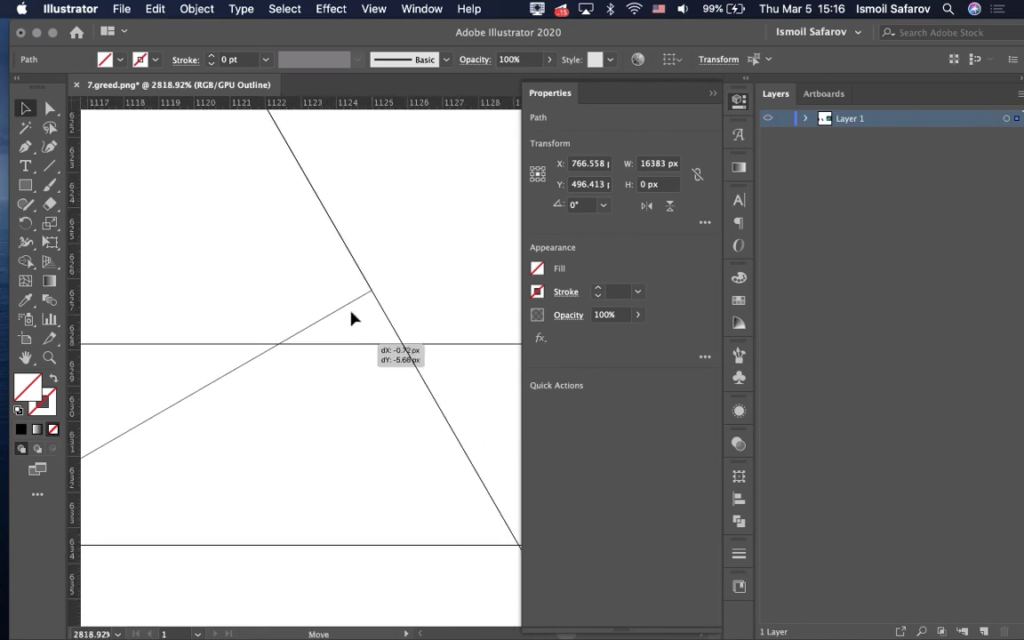
{"action": "scroll", "coordinate": [355, 299], "scroll_direction": "up", "scroll_amount": 2}
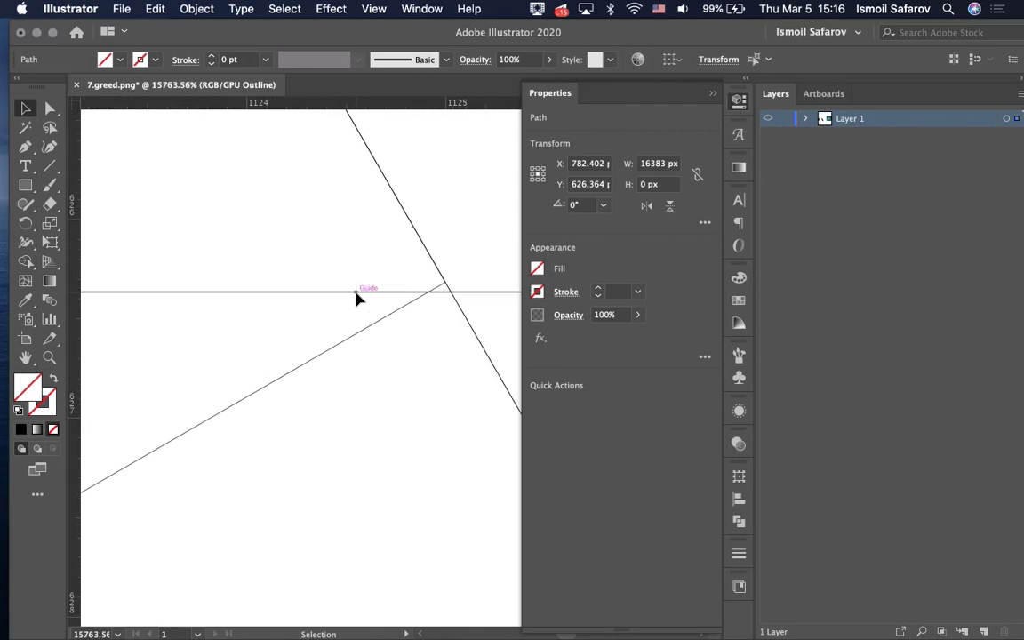
{"action": "scroll", "coordinate": [356, 300], "scroll_direction": "up", "scroll_amount": 2}
{"action": "scroll", "coordinate": [356, 300], "scroll_direction": "right", "scroll_amount": 3}
{"action": "scroll", "coordinate": [362, 412], "scroll_direction": "down", "scroll_amount": 2}
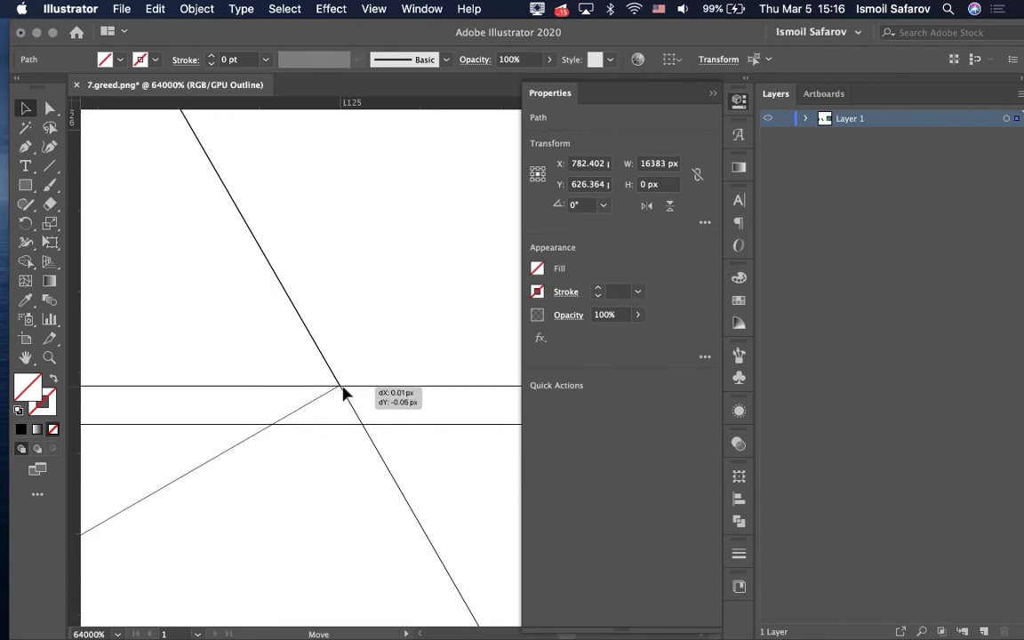
{"action": "left_click_drag", "start_coordinate": [345, 393], "coordinate": [345, 393]}
{"action": "scroll", "coordinate": [322, 447], "scroll_direction": "down", "scroll_amount": 2}
{"action": "scroll", "coordinate": [322, 447], "scroll_direction": "down", "scroll_amount": 3}
{"action": "scroll", "coordinate": [322, 447], "scroll_direction": "down", "scroll_amount": 3}
{"action": "scroll", "coordinate": [322, 447], "scroll_direction": "up", "scroll_amount": 1}
{"action": "scroll", "coordinate": [322, 447], "scroll_direction": "up", "scroll_amount": 3}
{"action": "scroll", "coordinate": [322, 447], "scroll_direction": "up", "scroll_amount": 1}
{"action": "scroll", "coordinate": [321, 447], "scroll_direction": "up", "scroll_amount": 1}
{"action": "scroll", "coordinate": [322, 447], "scroll_direction": "right", "scroll_amount": 2}
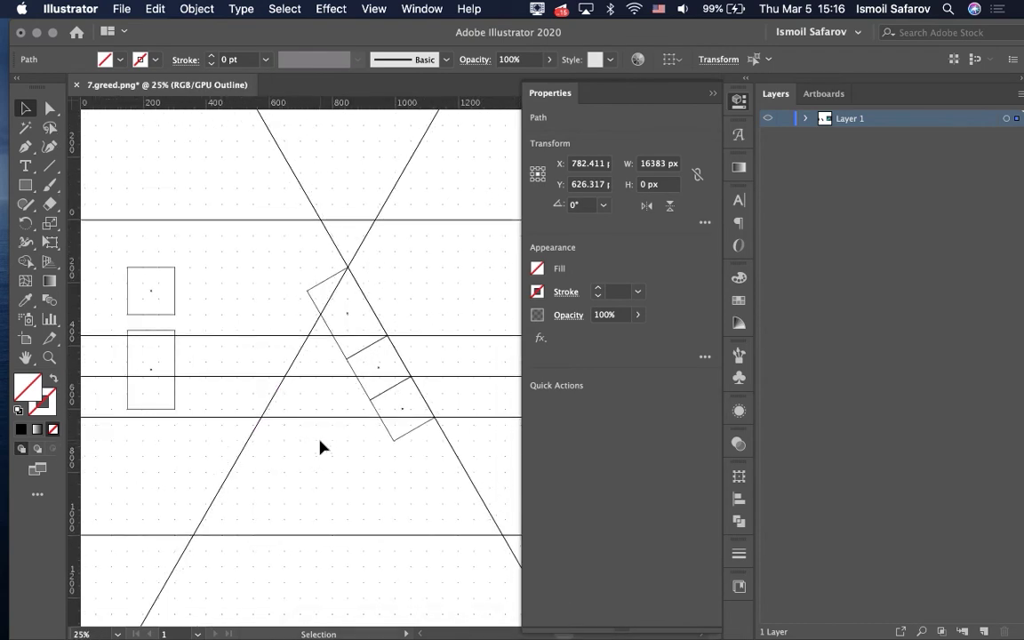
{"action": "scroll", "coordinate": [320, 407], "scroll_direction": "down", "scroll_amount": 3}
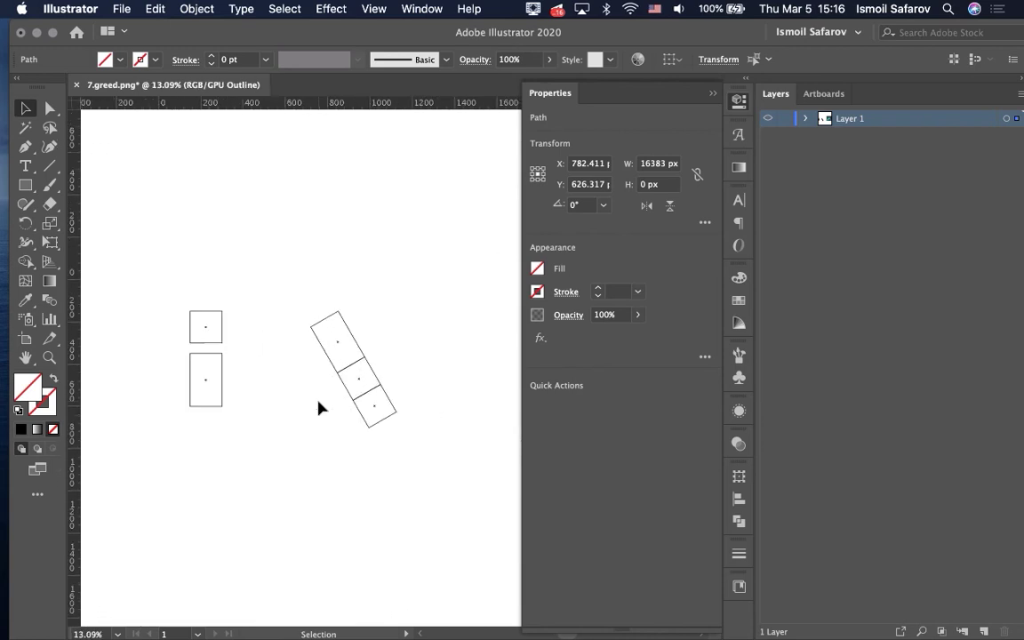
- Copy the small black square, rotate the copy to 330°, and snap it onto the left diagonal guide
{"action": "scroll", "coordinate": [320, 407], "scroll_direction": "up", "scroll_amount": 3}
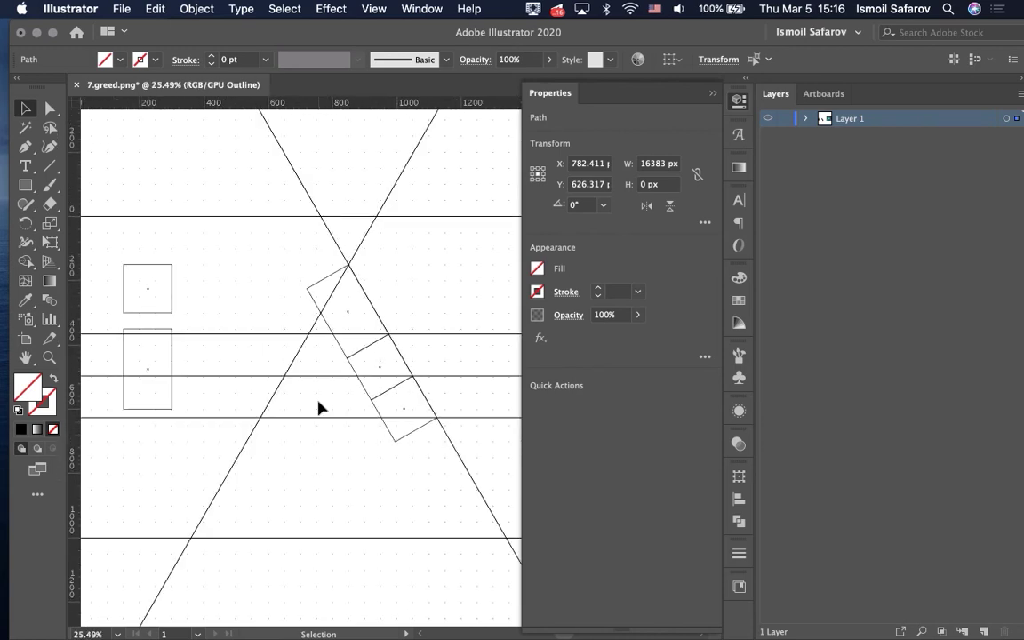
{"action": "left_click", "coordinate": [172, 302]}
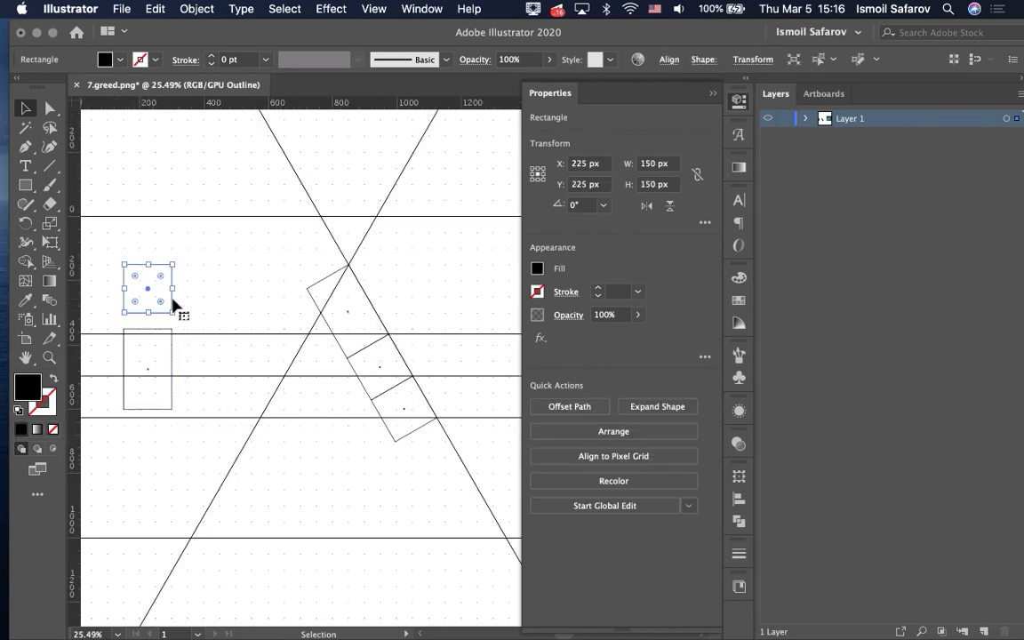
{"action": "left_click_drag", "start_coordinate": [171, 304], "coordinate": [338, 439]}
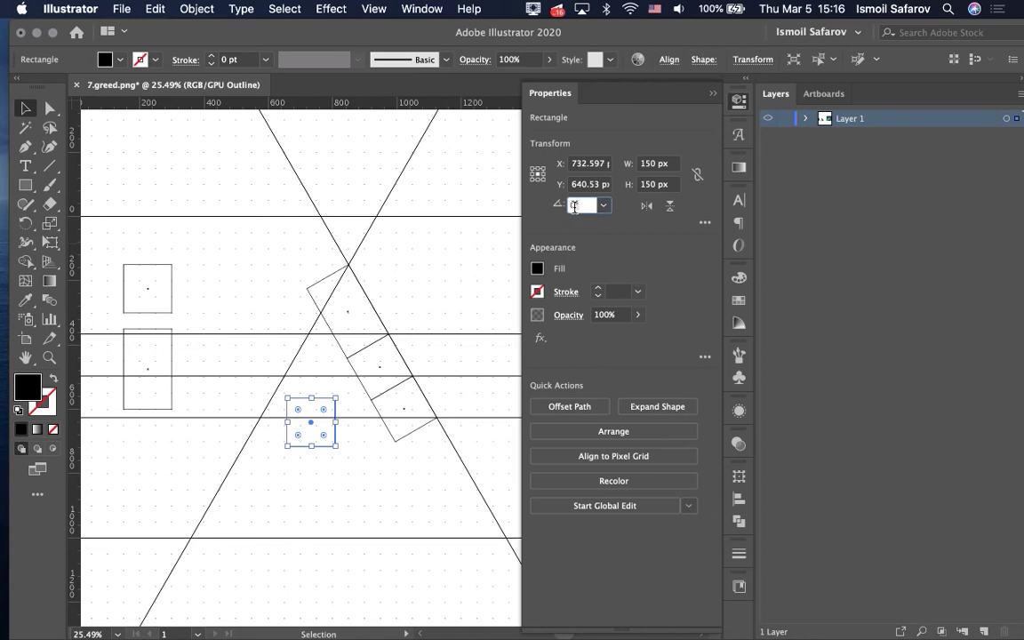
{"action": "type", "text": "3"}
{"action": "key", "text": "Return"}
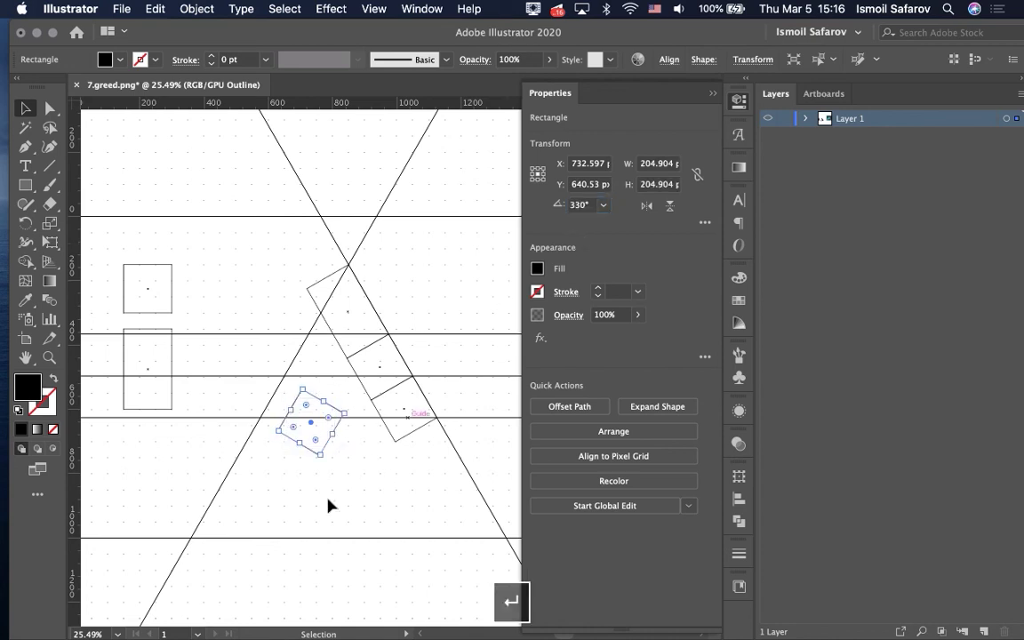
{"action": "left_click", "coordinate": [313, 462]}
{"action": "mouse_move", "coordinate": [334, 430]}
{"action": "left_mouse_down"}
{"action": "mouse_move", "coordinate": [333, 415]}
{"action": "mouse_move", "coordinate": [320, 423]}
{"action": "left_mouse_up"}
{"action": "left_click", "coordinate": [318, 481]}
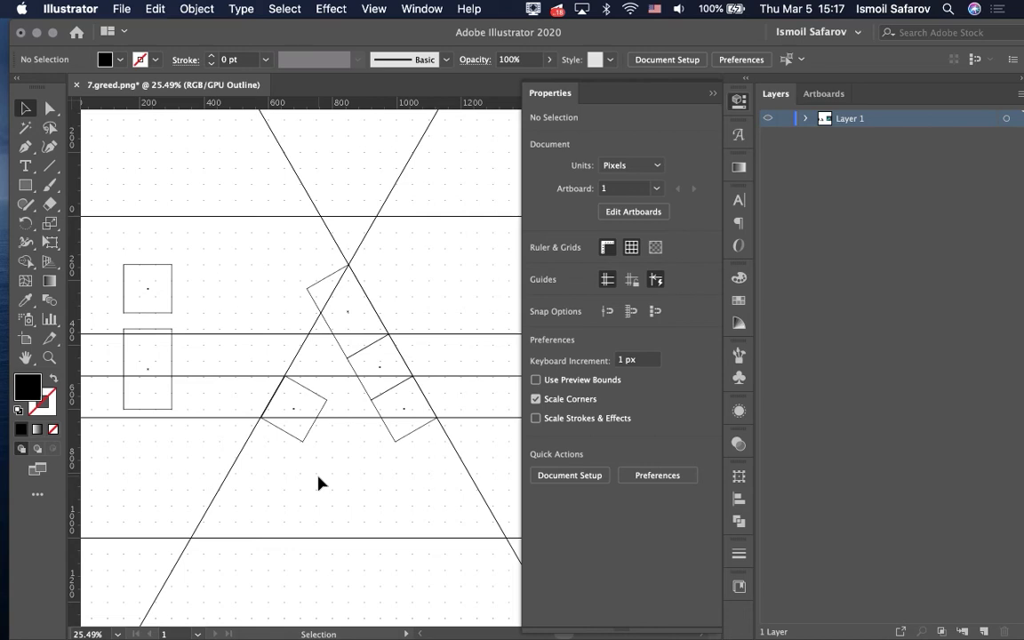
{"action": "scroll", "coordinate": [319, 481], "scroll_direction": "up", "scroll_amount": 2}
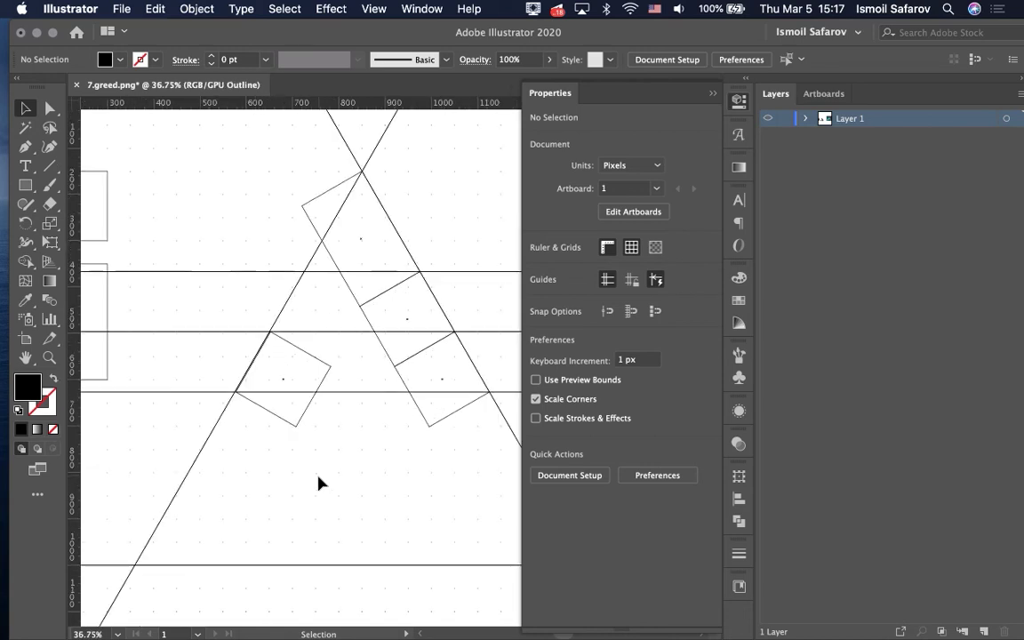
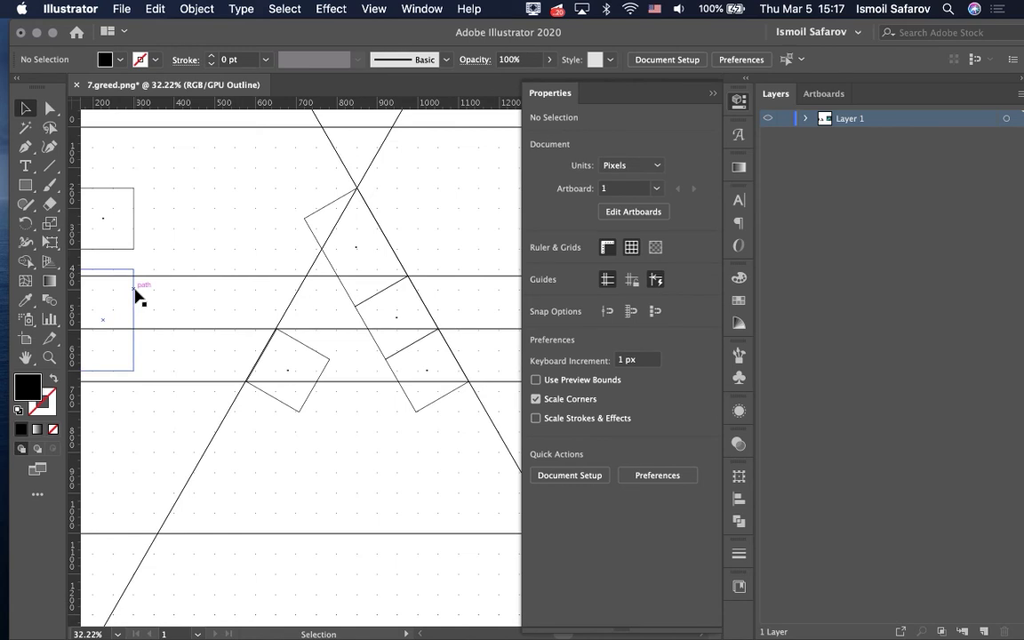
- Zoom in on the guide intersection and drag the 330° square's corner toward it
{"action": "left_click", "coordinate": [533, 8]}
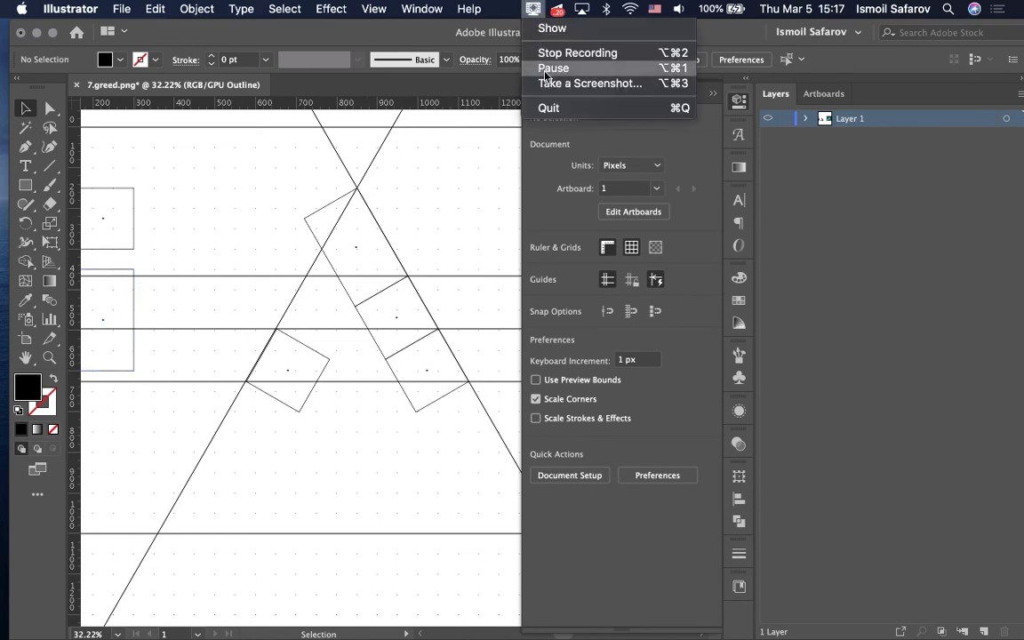
{"action": "left_click", "coordinate": [551, 69]}
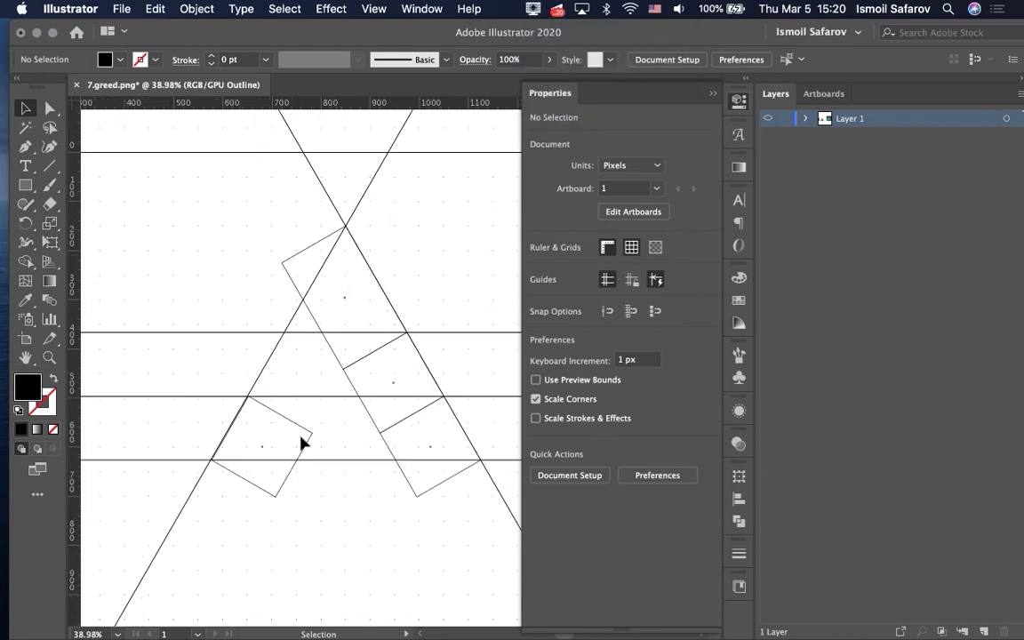
{"action": "scroll", "coordinate": [322, 436], "scroll_direction": "up", "scroll_amount": 5}
{"action": "scroll", "coordinate": [322, 435], "scroll_direction": "up", "scroll_amount": 5}
{"action": "scroll", "coordinate": [312, 333], "scroll_direction": "left", "scroll_amount": 3}
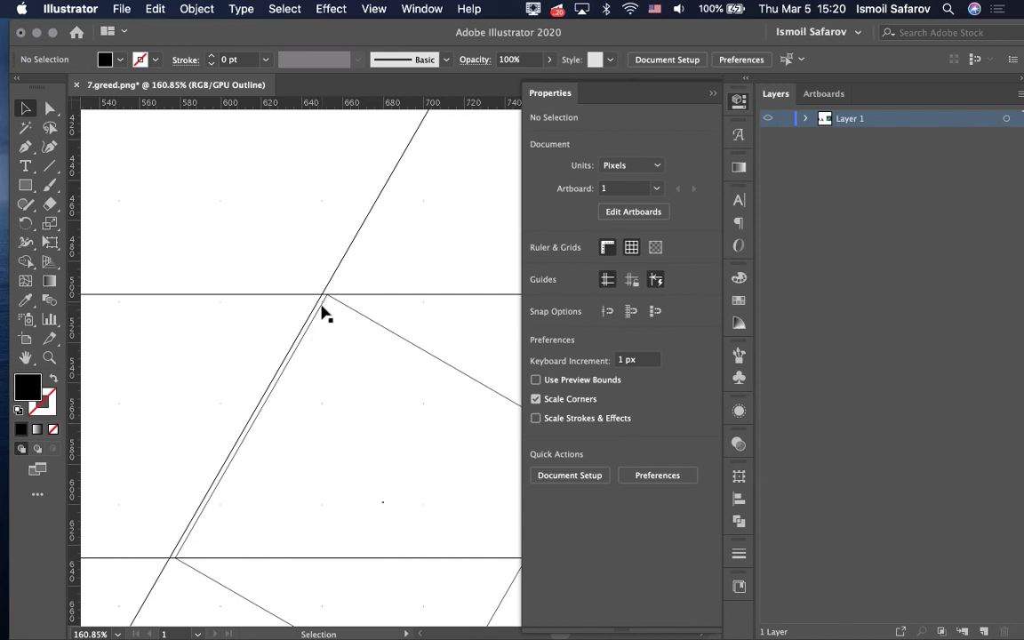
{"action": "scroll", "coordinate": [323, 311], "scroll_direction": "down", "scroll_amount": 5}
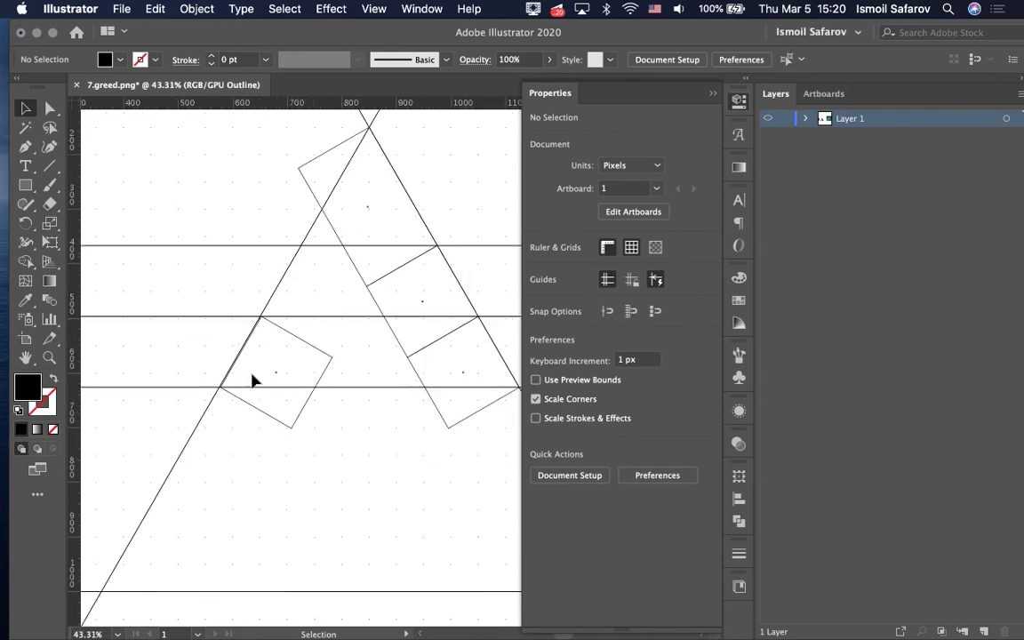
{"action": "scroll", "coordinate": [252, 381], "scroll_direction": "up", "scroll_amount": 4}
{"action": "scroll", "coordinate": [253, 380], "scroll_direction": "up", "scroll_amount": 2}
{"action": "scroll", "coordinate": [266, 356], "scroll_direction": "up", "scroll_amount": 2}
{"action": "scroll", "coordinate": [266, 356], "scroll_direction": "left", "scroll_amount": 1}
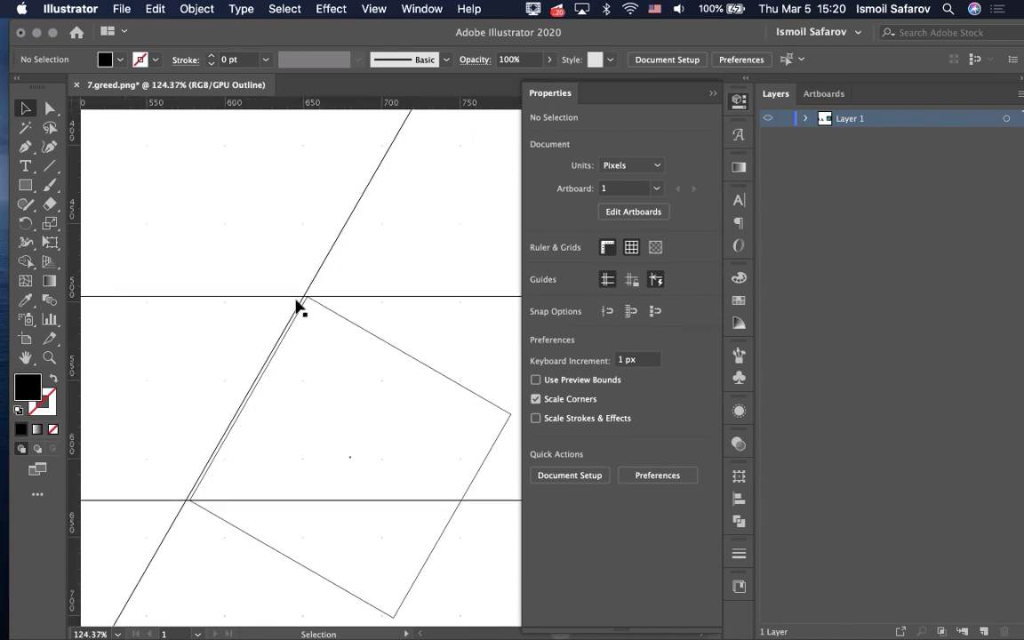
{"action": "scroll", "coordinate": [311, 302], "scroll_direction": "up", "scroll_amount": 5}
{"action": "scroll", "coordinate": [262, 341], "scroll_direction": "up", "scroll_amount": 3}
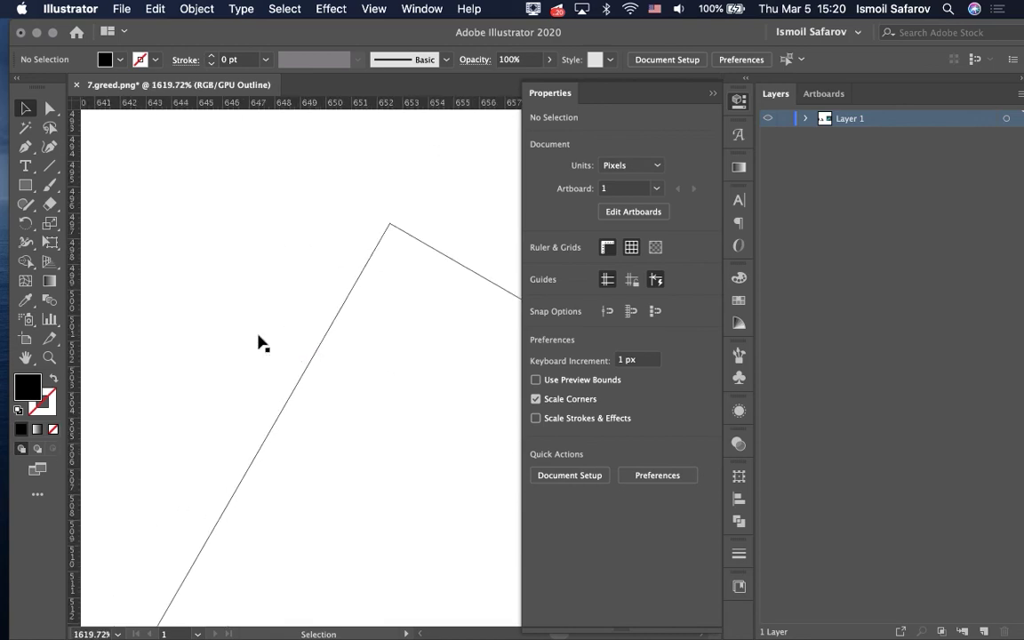
{"action": "left_click_drag", "start_coordinate": [373, 263], "coordinate": [324, 242]}
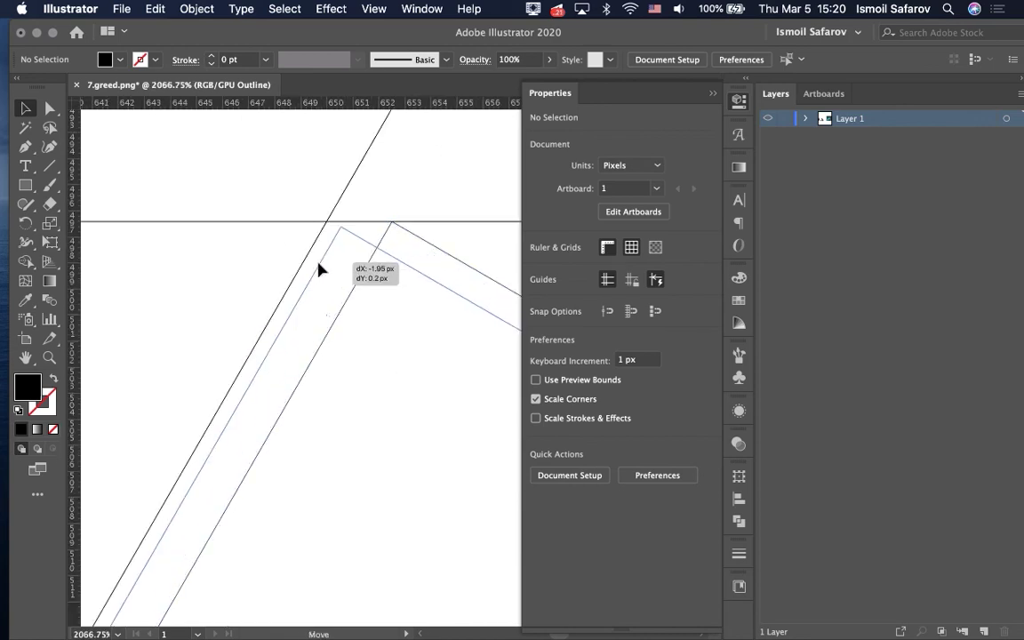
- Refine the square's position until its corner snaps onto the intersection
{"action": "scroll", "coordinate": [324, 239], "scroll_direction": "up", "scroll_amount": 3}
{"action": "scroll", "coordinate": [325, 238], "scroll_direction": "up", "scroll_amount": 2}
{"action": "scroll", "coordinate": [324, 238], "scroll_direction": "up", "scroll_amount": 1}
{"action": "scroll", "coordinate": [399, 308], "scroll_direction": "up", "scroll_amount": 3}
{"action": "left_click_drag", "start_coordinate": [426, 313], "coordinate": [331, 269]}
{"action": "scroll", "coordinate": [320, 291], "scroll_direction": "up", "scroll_amount": 5}
{"action": "scroll", "coordinate": [318, 293], "scroll_direction": "up", "scroll_amount": 2}
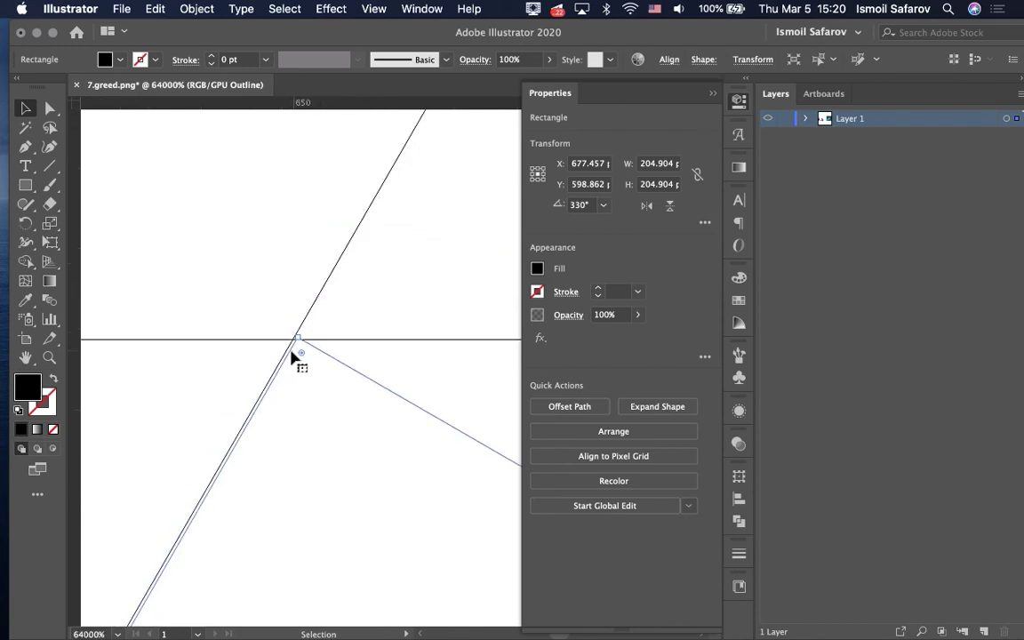
{"action": "left_click_drag", "start_coordinate": [294, 355], "coordinate": [305, 353]}
- Undo the stray corner move, enable View > Snap to Point, and nudge the square into place
{"action": "key", "text": "super+z"}
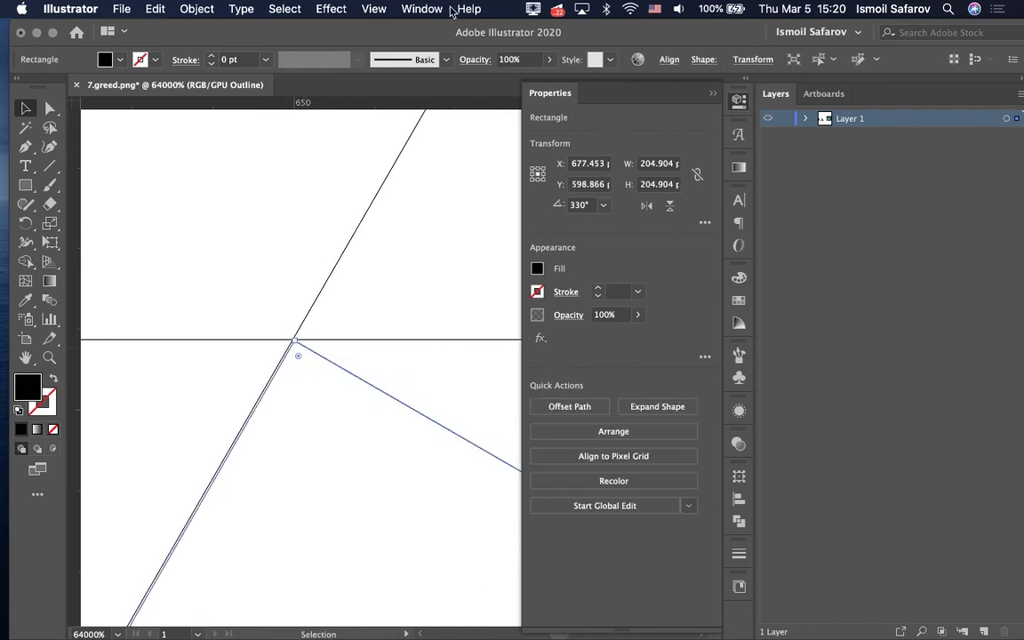
{"action": "left_click", "coordinate": [377, 10]}
{"action": "scroll", "coordinate": [448, 356], "scroll_direction": "down", "scroll_amount": 3}
{"action": "scroll", "coordinate": [456, 351], "scroll_direction": "down", "scroll_amount": 2}
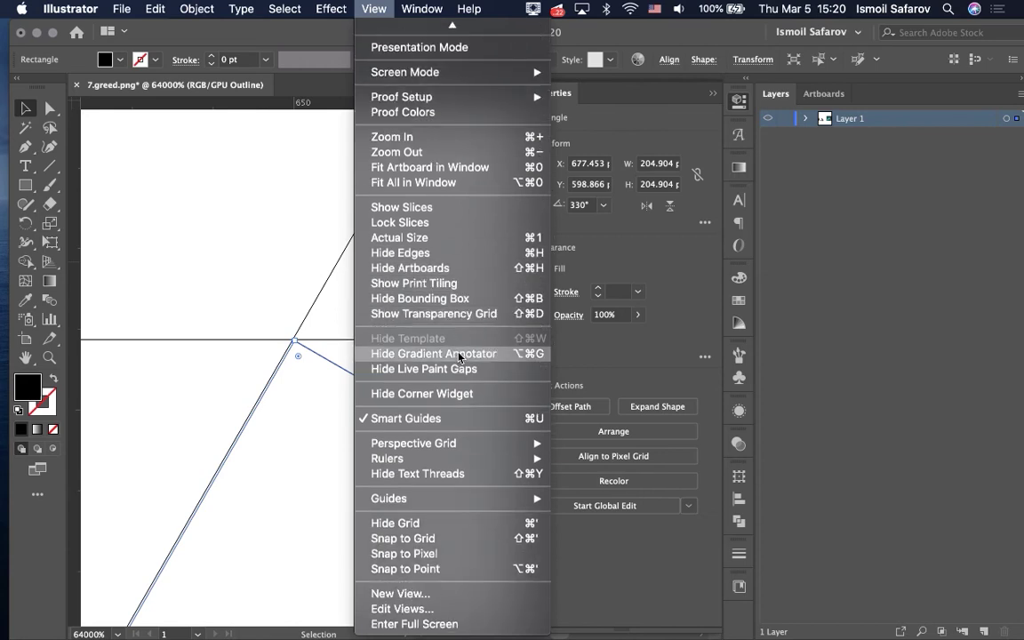
{"action": "left_click", "coordinate": [465, 568]}
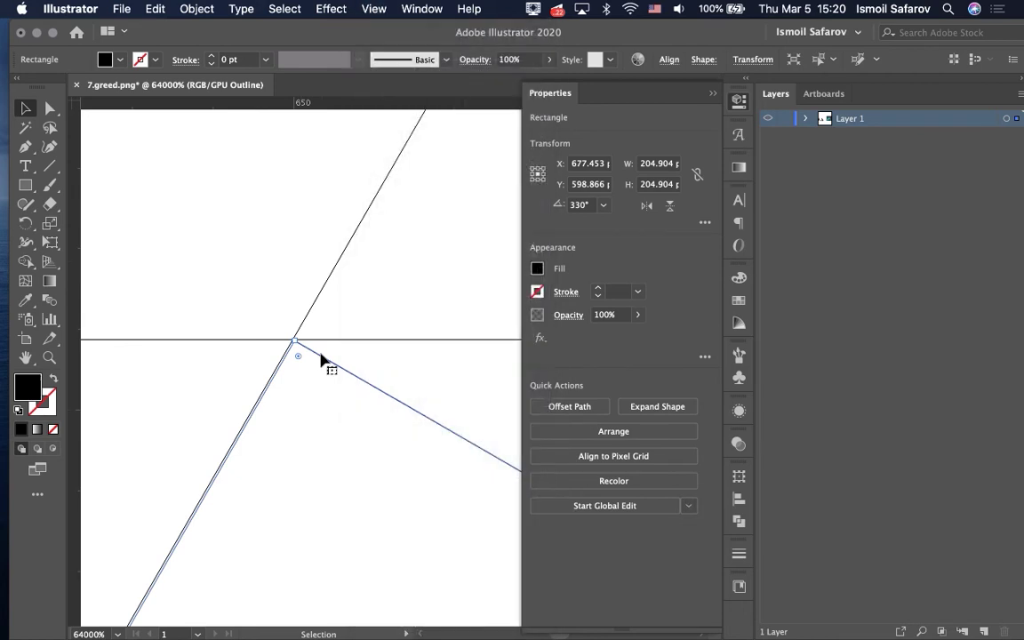
{"action": "mouse_move", "coordinate": [324, 359]}
{"action": "left_mouse_down"}
{"action": "mouse_move", "coordinate": [365, 366]}
{"action": "mouse_move", "coordinate": [323, 361]}
{"action": "left_mouse_up"}
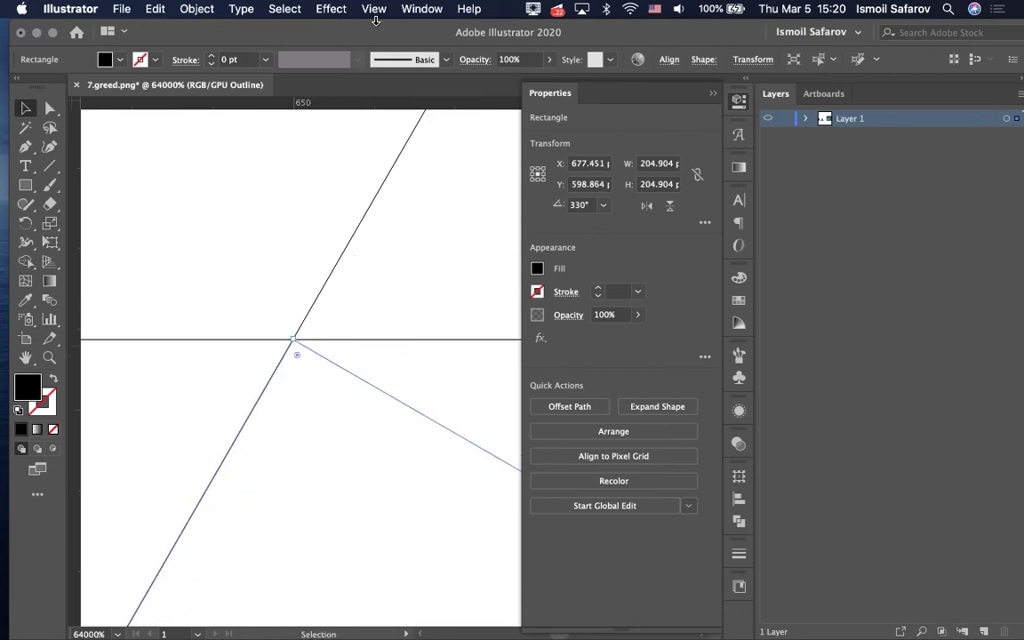
- Check the View > Guides options, then close the menu without changes
{"action": "left_click", "coordinate": [373, 9]}
{"action": "scroll", "coordinate": [451, 533], "scroll_direction": "down", "scroll_amount": 5}
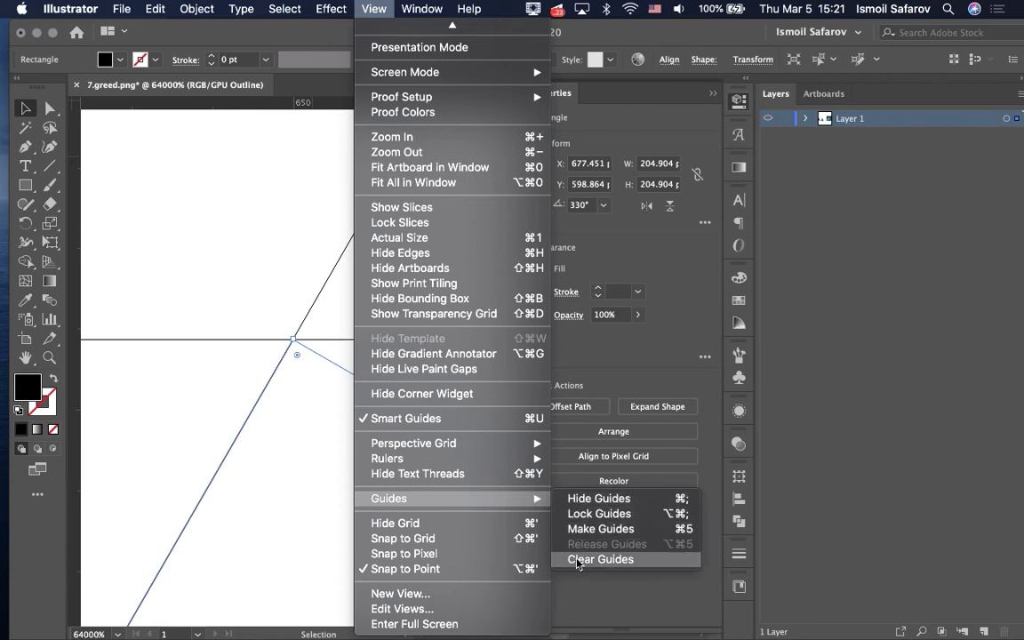
{"action": "left_click", "coordinate": [577, 556]}
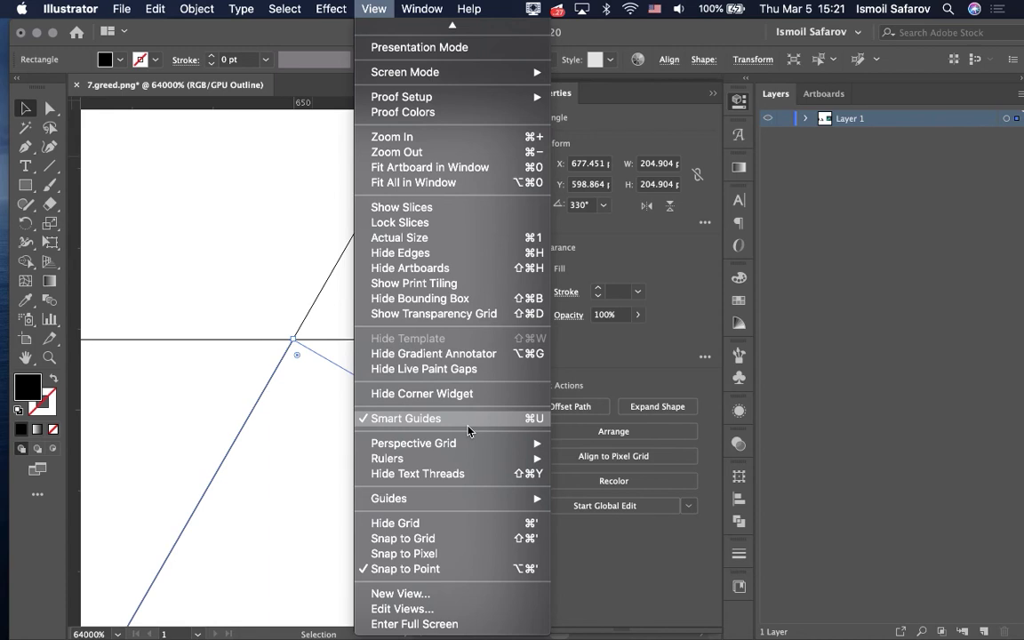
{"action": "left_click", "coordinate": [203, 435]}
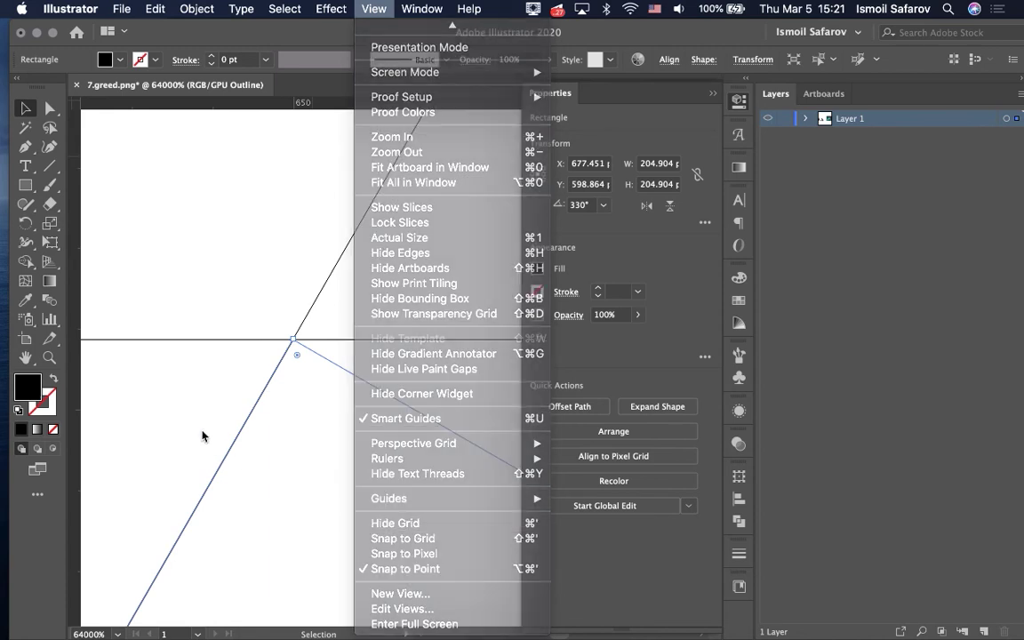
- Place the rotated square at X 677.466, Y 598.871, corner on the intersection, then deselect
{"action": "mouse_move", "coordinate": [329, 366]}
{"action": "left_mouse_down"}
{"action": "mouse_move", "coordinate": [337, 320]}
{"action": "mouse_move", "coordinate": [349, 337]}
{"action": "mouse_move", "coordinate": [375, 289]}
{"action": "mouse_move", "coordinate": [365, 286]}
{"action": "mouse_move", "coordinate": [323, 343]}
{"action": "mouse_move", "coordinate": [333, 373]}
{"action": "mouse_move", "coordinate": [325, 365]}
{"action": "mouse_move", "coordinate": [349, 378]}
{"action": "mouse_move", "coordinate": [314, 358]}
{"action": "left_mouse_up"}
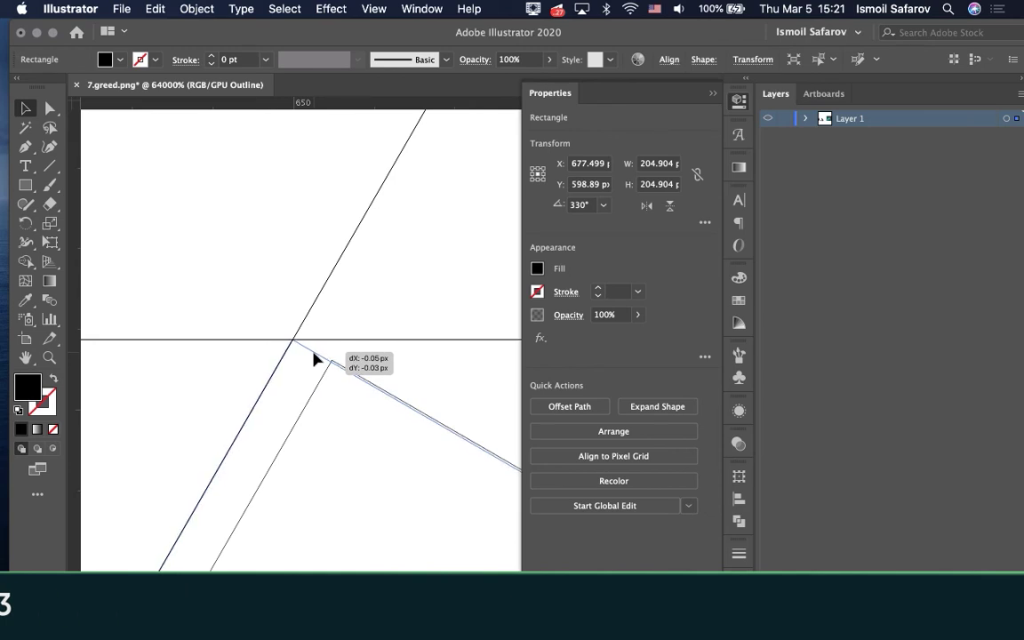
{"action": "mouse_move", "coordinate": [316, 358]}
{"action": "left_mouse_down"}
{"action": "mouse_move", "coordinate": [353, 365]}
{"action": "mouse_move", "coordinate": [345, 375]}
{"action": "mouse_move", "coordinate": [326, 366]}
{"action": "mouse_move", "coordinate": [347, 356]}
{"action": "left_mouse_up"}
{"action": "left_click", "coordinate": [354, 365]}
{"action": "left_click", "coordinate": [347, 356]}
{"action": "scroll", "coordinate": [350, 358], "scroll_direction": "down", "scroll_amount": 2}
{"action": "scroll", "coordinate": [349, 358], "scroll_direction": "down", "scroll_amount": 3}
{"action": "scroll", "coordinate": [349, 358], "scroll_direction": "down", "scroll_amount": 10}
{"action": "scroll", "coordinate": [349, 358], "scroll_direction": "up", "scroll_amount": 2}
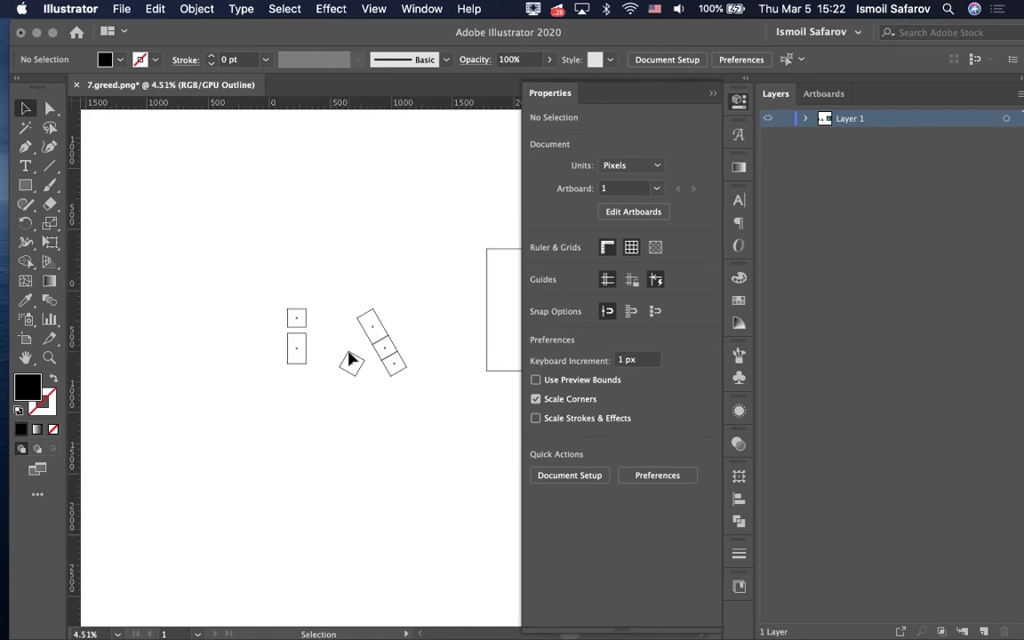
{"action": "scroll", "coordinate": [349, 358], "scroll_direction": "up", "scroll_amount": 5}
{"action": "scroll", "coordinate": [349, 358], "scroll_direction": "down", "scroll_amount": 1}
{"action": "scroll", "coordinate": [350, 358], "scroll_direction": "up", "scroll_amount": 3}
{"action": "scroll", "coordinate": [349, 358], "scroll_direction": "down", "scroll_amount": 3}
{"action": "scroll", "coordinate": [349, 358], "scroll_direction": "up", "scroll_amount": 1}
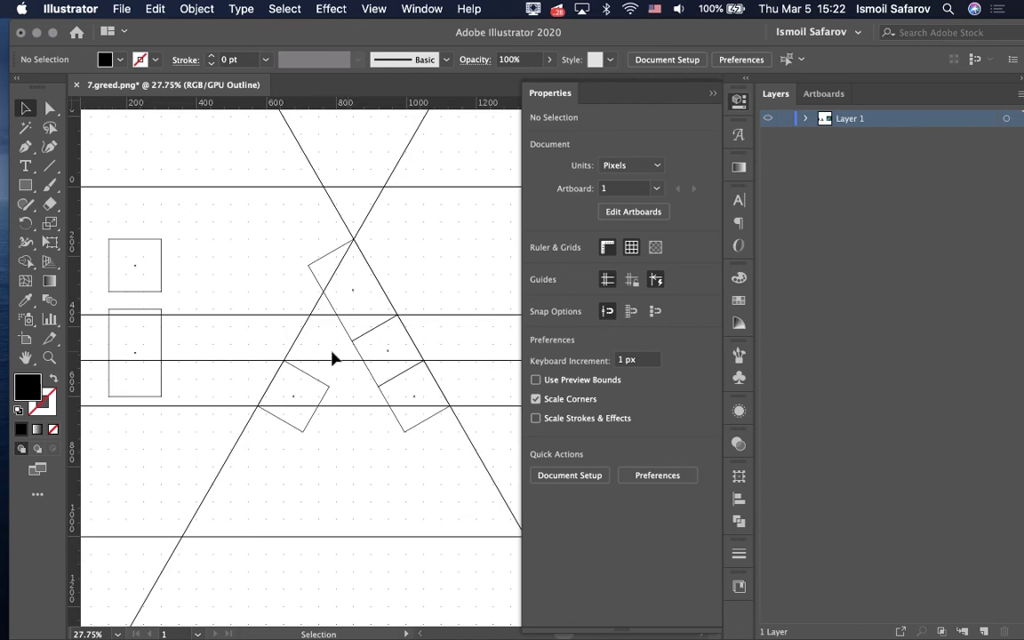
- Copy the tall rectangle into the A and rotate the copy to -30°
{"action": "left_click", "coordinate": [161, 338]}
{"action": "left_click_drag", "start_coordinate": [161, 337], "coordinate": [357, 344], "text": "alt"}
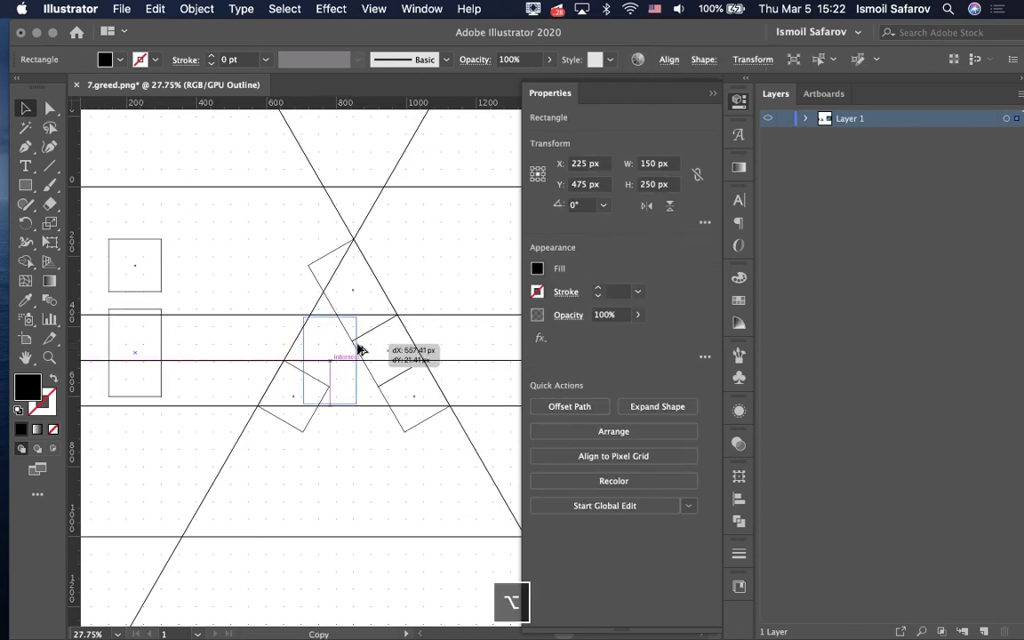
{"action": "left_click", "coordinate": [579, 204]}
{"action": "key", "text": "BackSpace"}
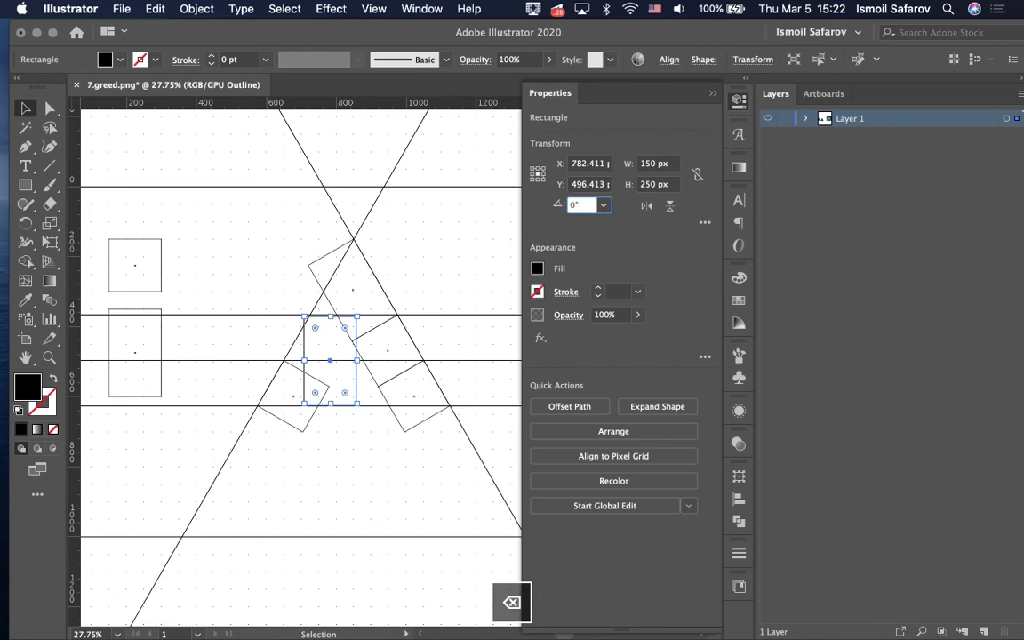
{"action": "type", "text": "3"}
{"action": "key", "text": "BackSpace"}
{"action": "type", "text": "-30"}
{"action": "key", "text": "Return"}
- Slide the rotated rectangle up the left leg toward the upper line intersection
{"action": "scroll", "coordinate": [281, 402], "scroll_direction": "up", "scroll_amount": 3}
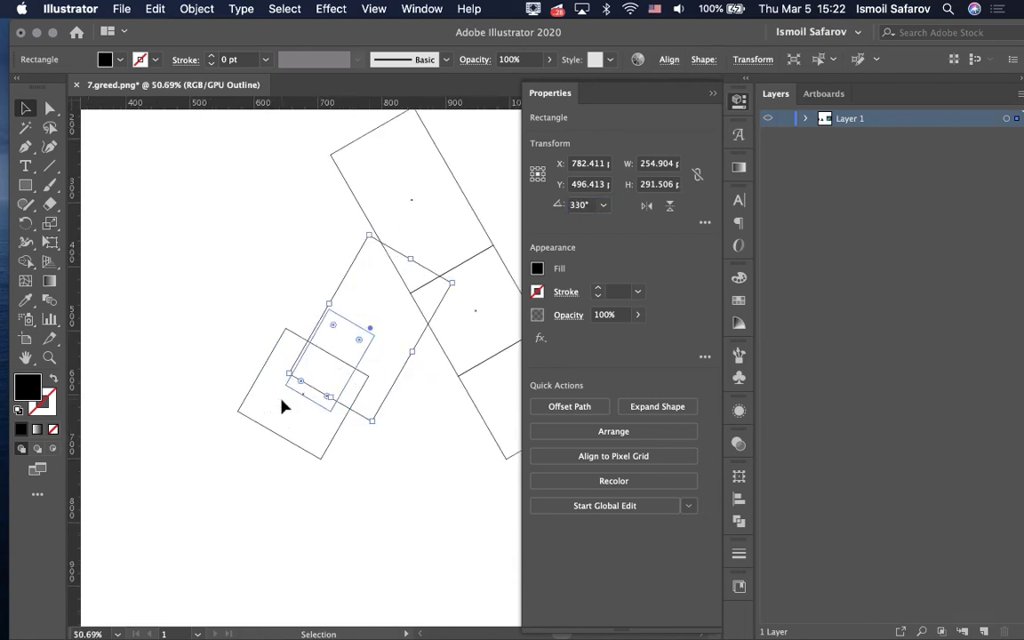
{"action": "left_click_drag", "start_coordinate": [302, 356], "coordinate": [305, 327]}
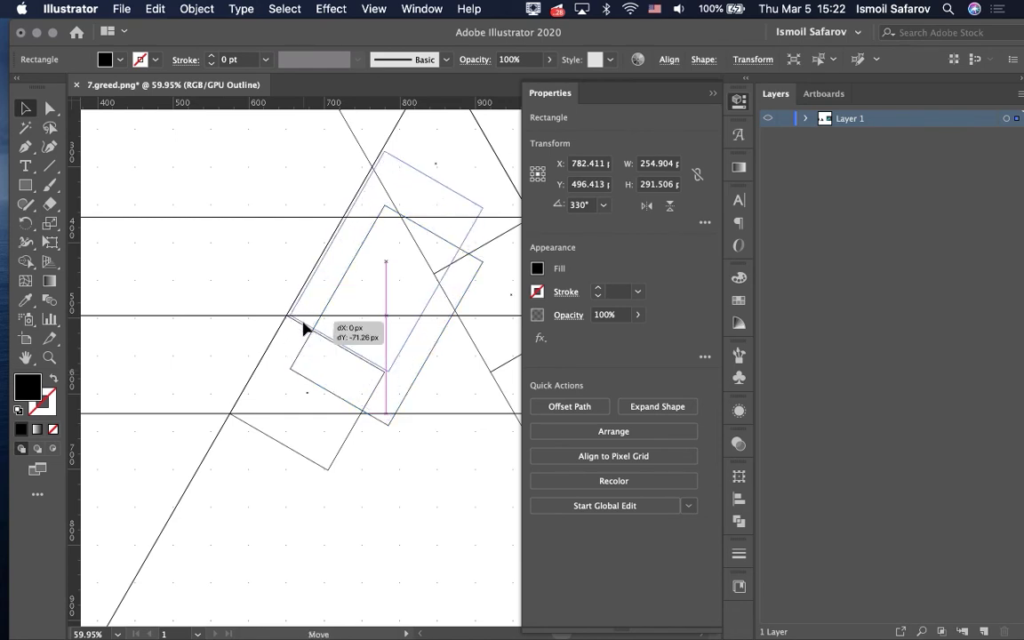
{"action": "scroll", "coordinate": [311, 327], "scroll_direction": "up", "scroll_amount": 2}
{"action": "scroll", "coordinate": [259, 329], "scroll_direction": "up", "scroll_amount": 5}
{"action": "scroll", "coordinate": [151, 318], "scroll_direction": "up", "scroll_amount": 1}
{"action": "scroll", "coordinate": [151, 318], "scroll_direction": "up", "scroll_amount": 5}
{"action": "scroll", "coordinate": [151, 319], "scroll_direction": "up", "scroll_amount": 1}
{"action": "scroll", "coordinate": [334, 350], "scroll_direction": "up", "scroll_amount": 1}
{"action": "scroll", "coordinate": [334, 349], "scroll_direction": "up", "scroll_amount": 3}
{"action": "left_click_drag", "start_coordinate": [459, 297], "coordinate": [270, 316]}
{"action": "scroll", "coordinate": [235, 313], "scroll_direction": "up", "scroll_amount": 1}
{"action": "scroll", "coordinate": [235, 313], "scroll_direction": "up", "scroll_amount": 5}
{"action": "scroll", "coordinate": [197, 219], "scroll_direction": "up", "scroll_amount": 2}
{"action": "scroll", "coordinate": [197, 219], "scroll_direction": "up", "scroll_amount": 3}
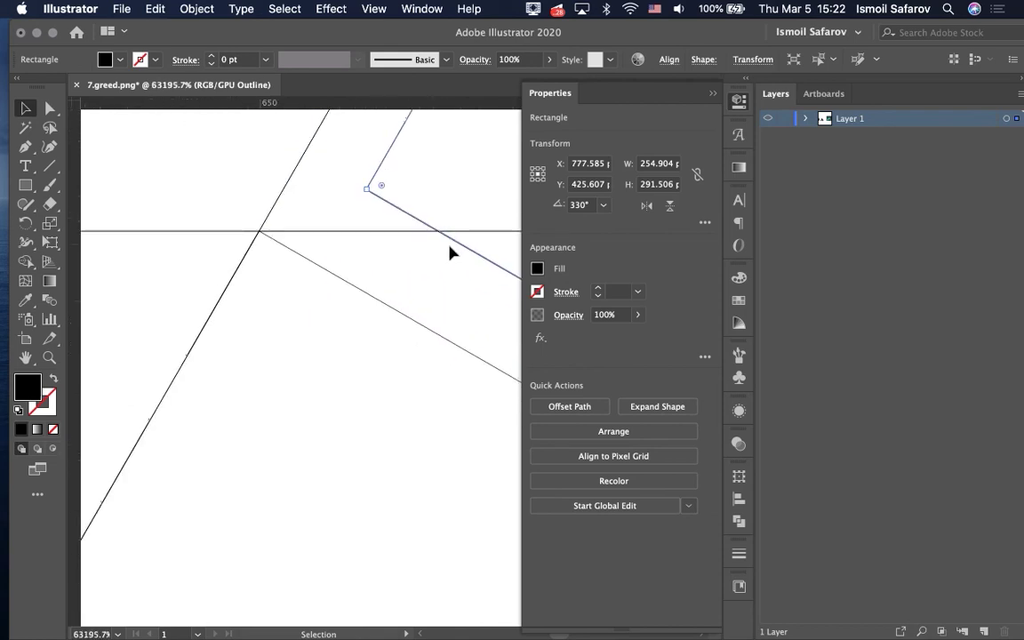
{"action": "left_click_drag", "start_coordinate": [443, 246], "coordinate": [354, 292]}
{"action": "scroll", "coordinate": [286, 193], "scroll_direction": "up", "scroll_amount": 1}
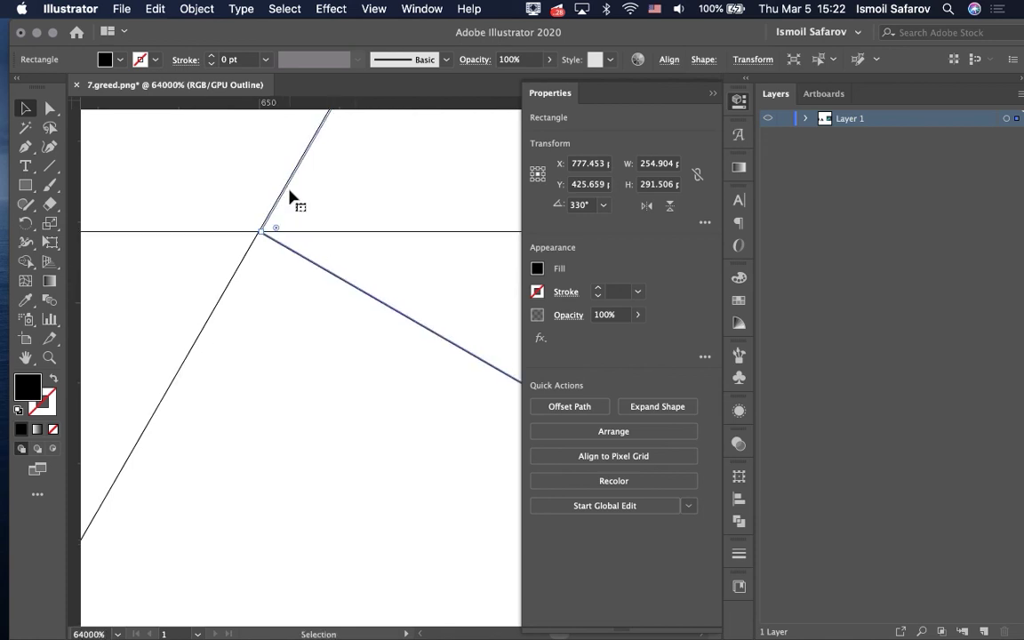
{"action": "left_click_drag", "start_coordinate": [281, 220], "coordinate": [285, 222]}
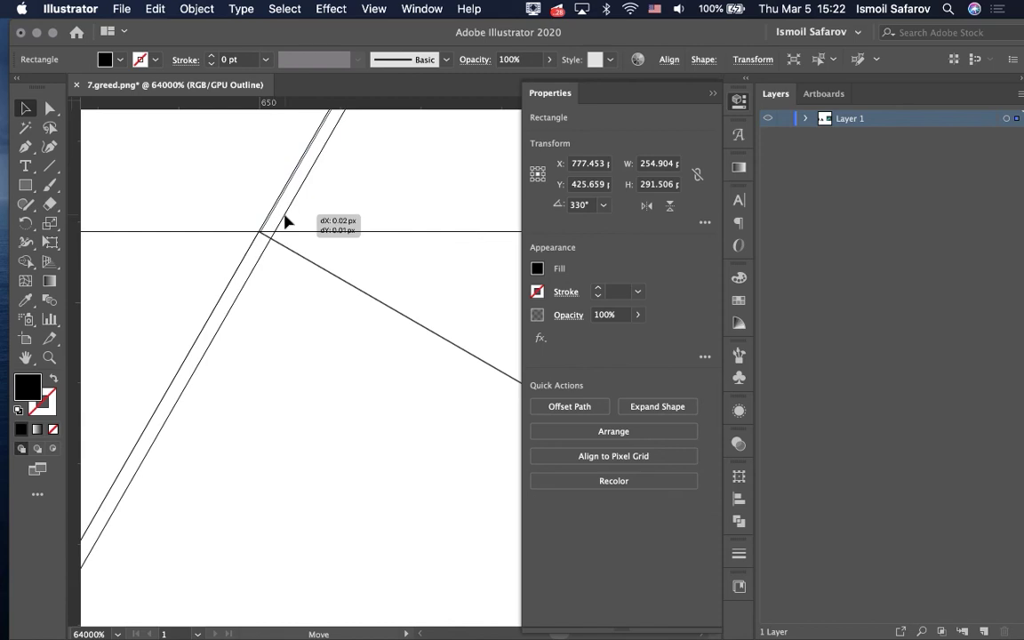
- Undo stray moves and snap the rectangle's corner to the intersection at X 777.585, Y 425.607
{"action": "key", "text": "super+z"}
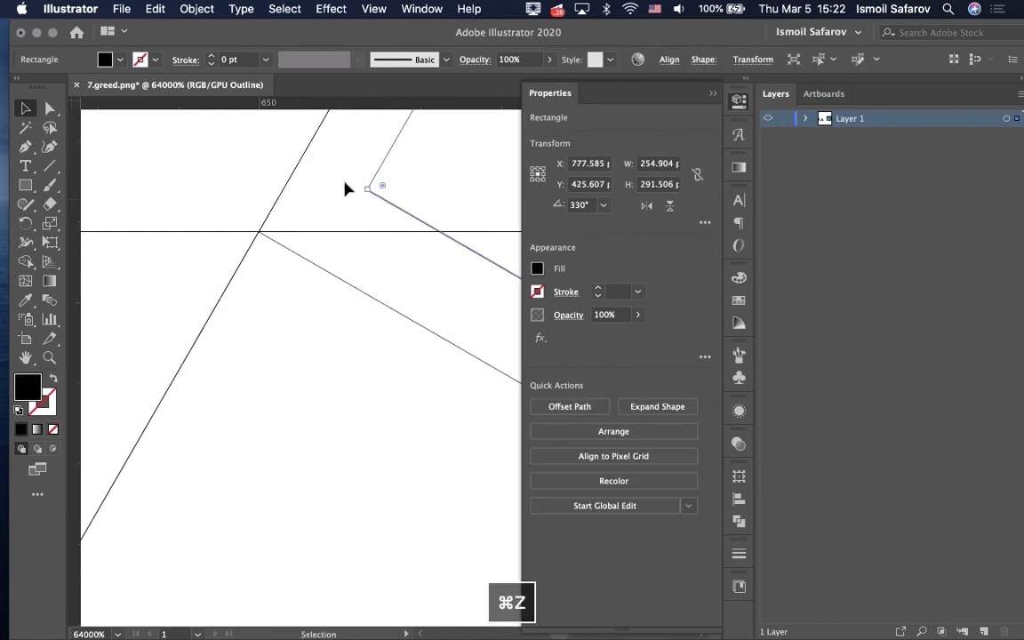
{"action": "mouse_move", "coordinate": [385, 160]}
{"action": "left_mouse_down"}
{"action": "mouse_move", "coordinate": [284, 216]}
{"action": "mouse_move", "coordinate": [280, 205]}
{"action": "left_mouse_up"}
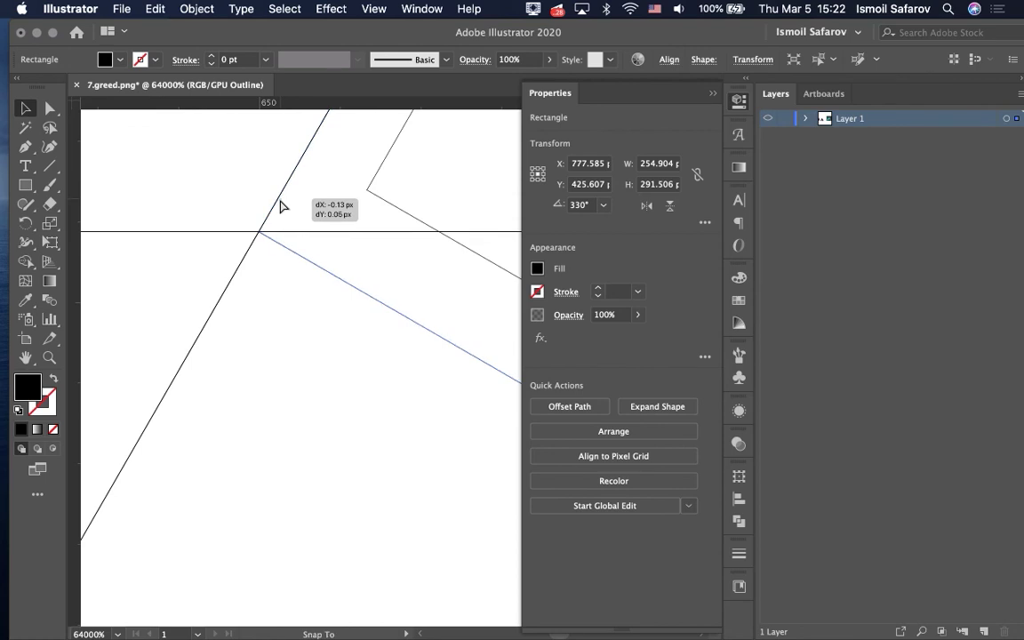
{"action": "left_click_drag", "start_coordinate": [280, 205], "coordinate": [267, 218]}
{"action": "left_click", "coordinate": [247, 210]}
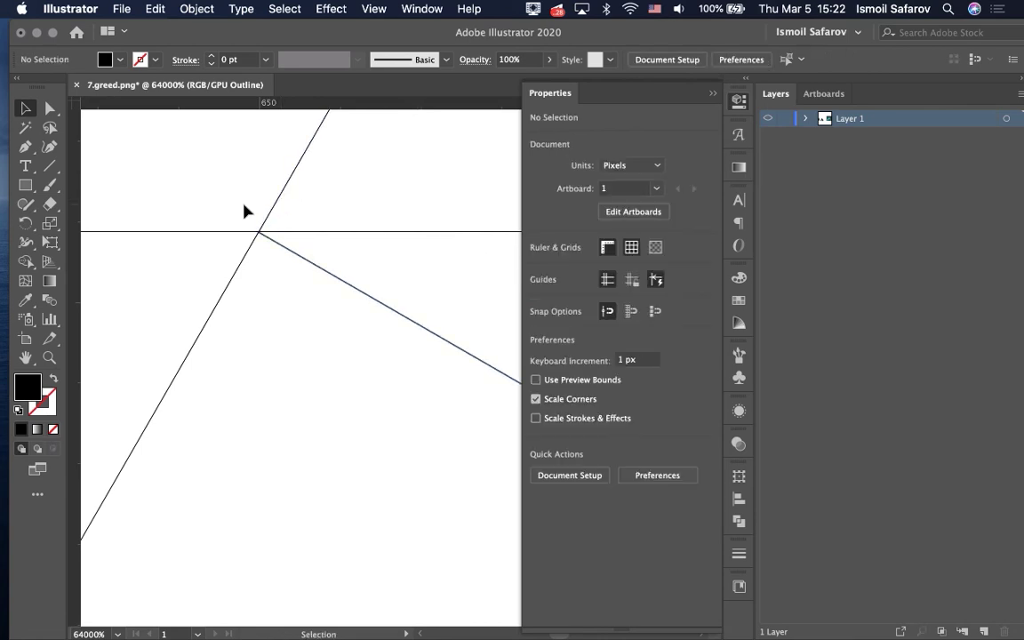
{"action": "key", "text": "super+z"}
{"action": "left_click_drag", "start_coordinate": [387, 167], "coordinate": [278, 208]}
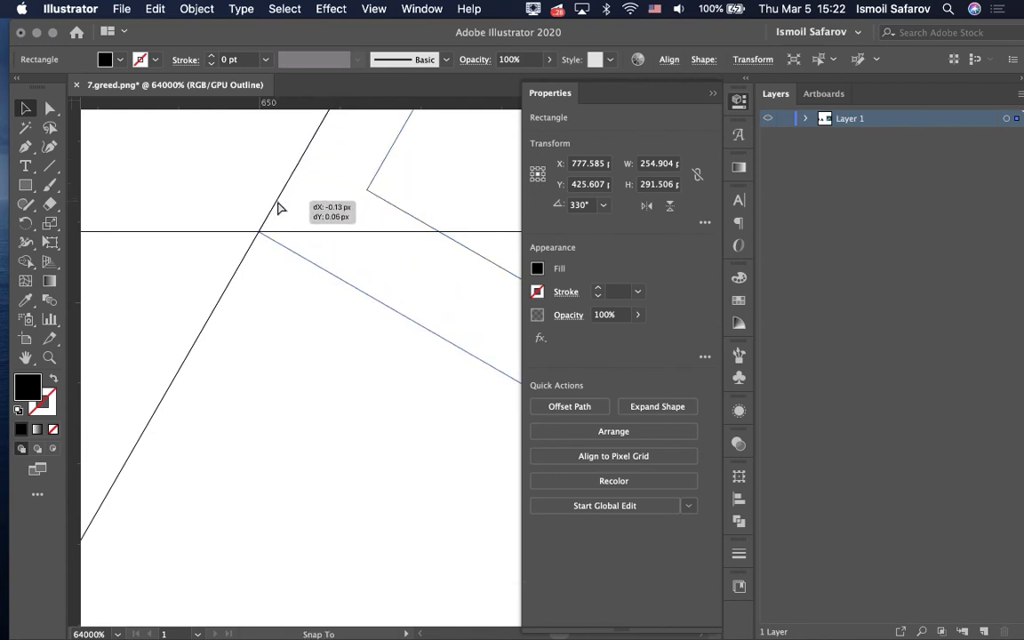
{"action": "left_click_drag", "start_coordinate": [278, 208], "coordinate": [258, 210]}
{"action": "left_click", "coordinate": [251, 211]}
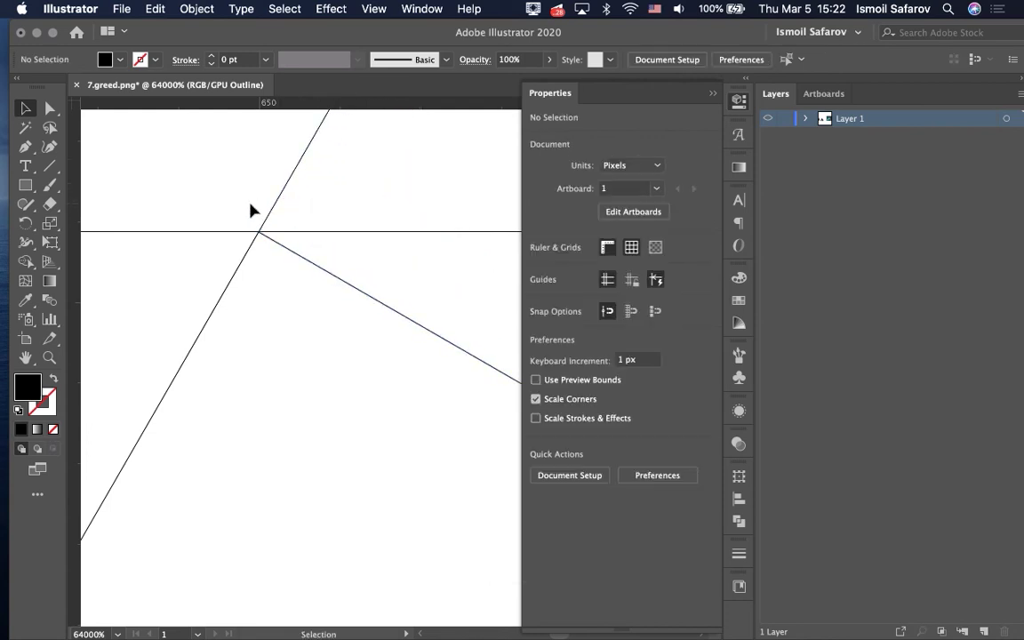
{"action": "scroll", "coordinate": [250, 210], "scroll_direction": "down", "scroll_amount": 5}
{"action": "scroll", "coordinate": [250, 209], "scroll_direction": "down", "scroll_amount": 3}
{"action": "scroll", "coordinate": [250, 210], "scroll_direction": "down", "scroll_amount": 8}
{"action": "scroll", "coordinate": [249, 210], "scroll_direction": "up", "scroll_amount": 1}
{"action": "scroll", "coordinate": [249, 210], "scroll_direction": "up", "scroll_amount": 2}
{"action": "scroll", "coordinate": [250, 210], "scroll_direction": "up", "scroll_amount": 1}
{"action": "scroll", "coordinate": [251, 210], "scroll_direction": "up", "scroll_amount": 2}
{"action": "scroll", "coordinate": [251, 210], "scroll_direction": "up", "scroll_amount": 1}
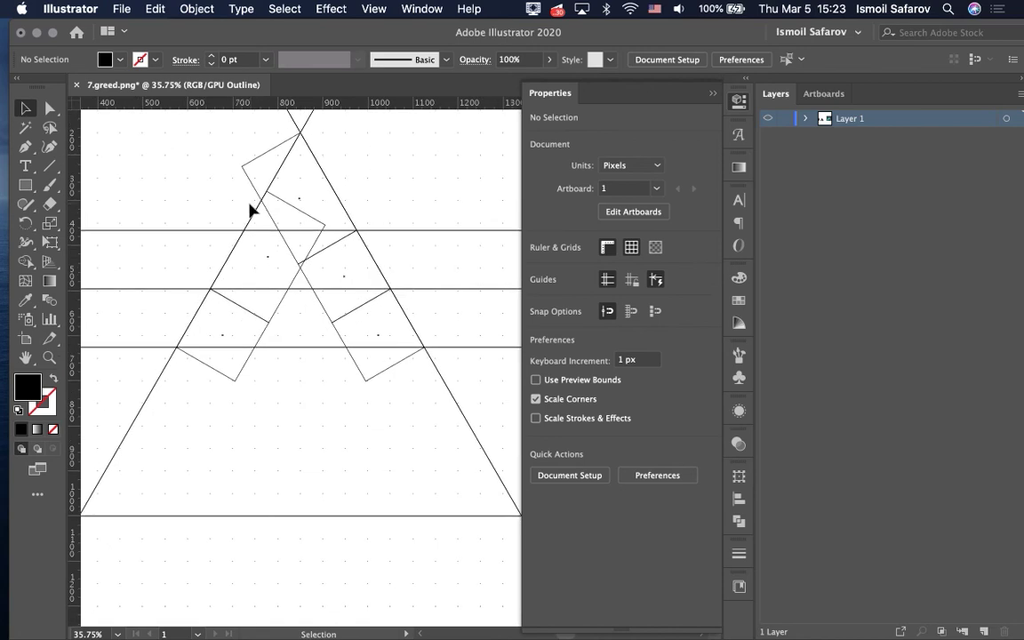
- Draw horizontal line segments along the upper, middle and lower guides across the triangle
{"action": "left_click", "coordinate": [55, 169]}
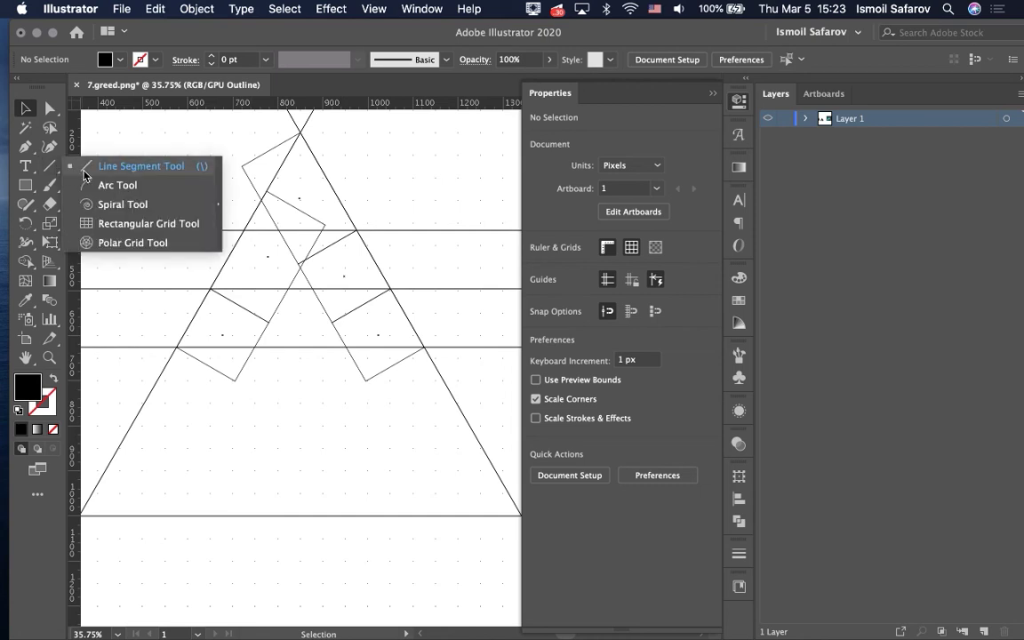
{"action": "left_click", "coordinate": [85, 169]}
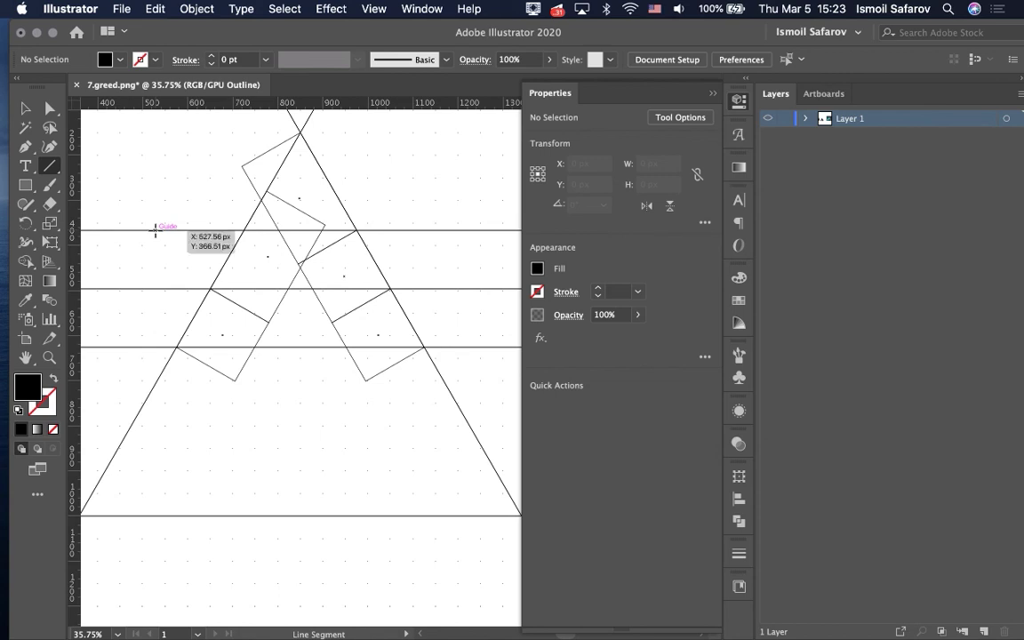
{"action": "left_click_drag", "start_coordinate": [155, 231], "coordinate": [428, 230]}
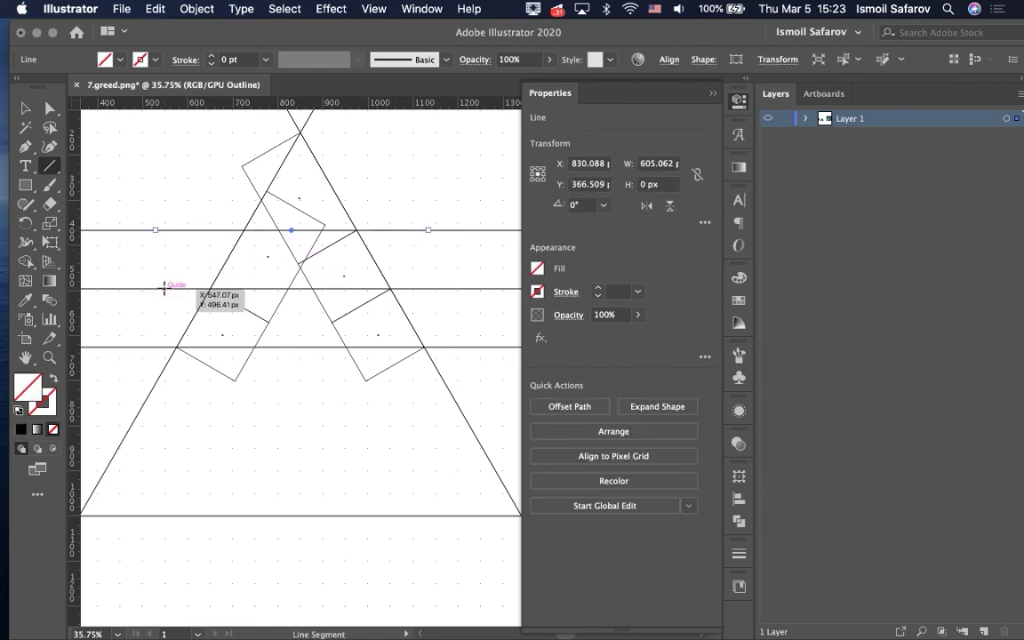
{"action": "mouse_move", "coordinate": [169, 289]}
{"action": "left_mouse_down"}
{"action": "mouse_move", "coordinate": [339, 280]}
{"action": "mouse_move", "coordinate": [446, 289]}
{"action": "left_mouse_up"}
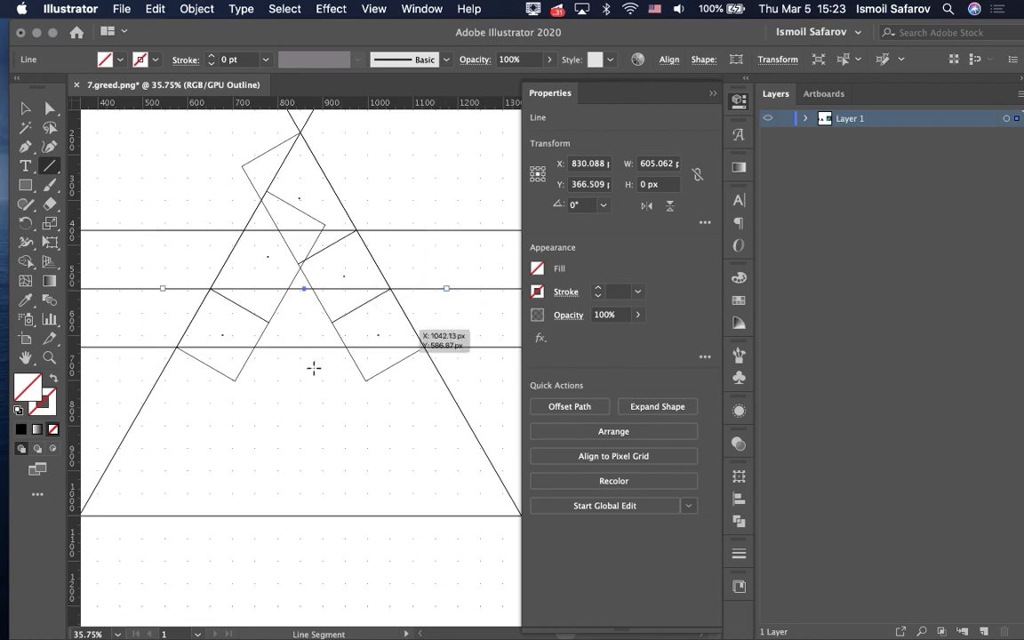
{"action": "left_click_drag", "start_coordinate": [130, 347], "coordinate": [469, 347]}
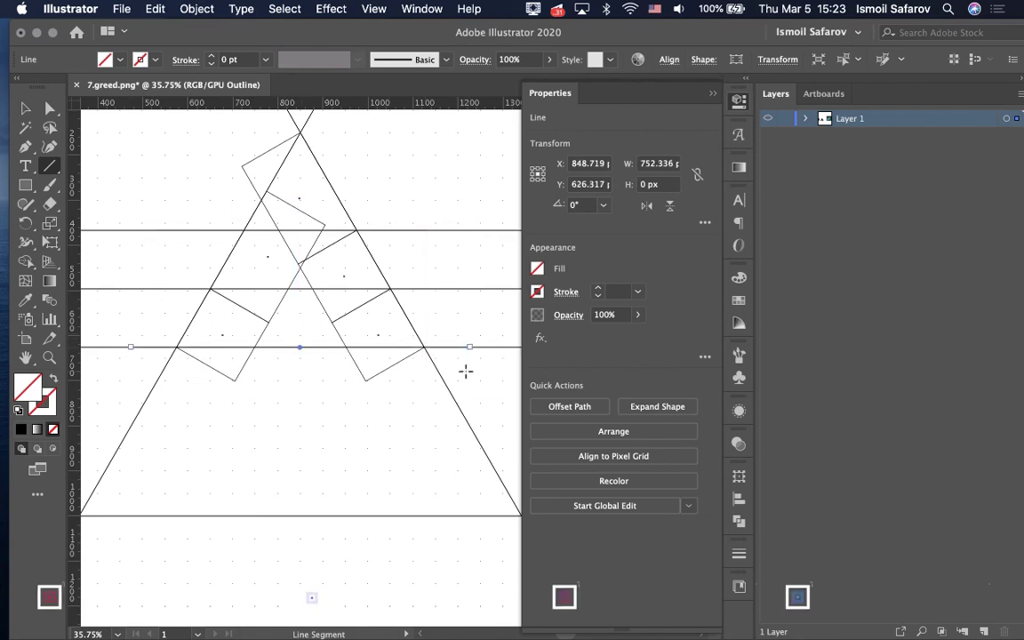
{"action": "left_click", "coordinate": [460, 371]}
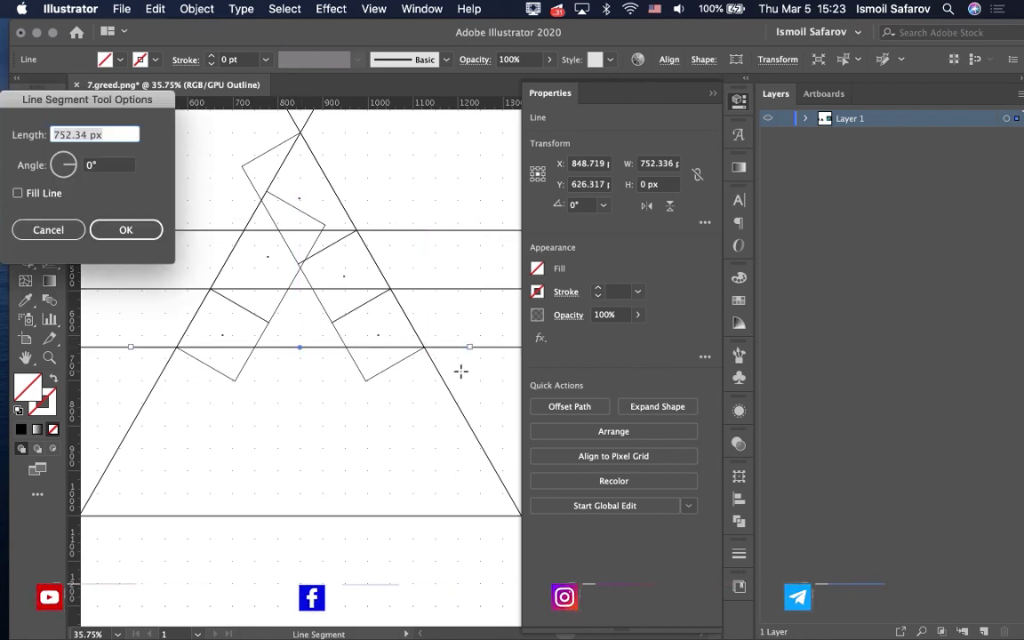
{"action": "left_click", "coordinate": [59, 232]}
{"action": "key", "text": "v"}
{"action": "left_click", "coordinate": [159, 329]}
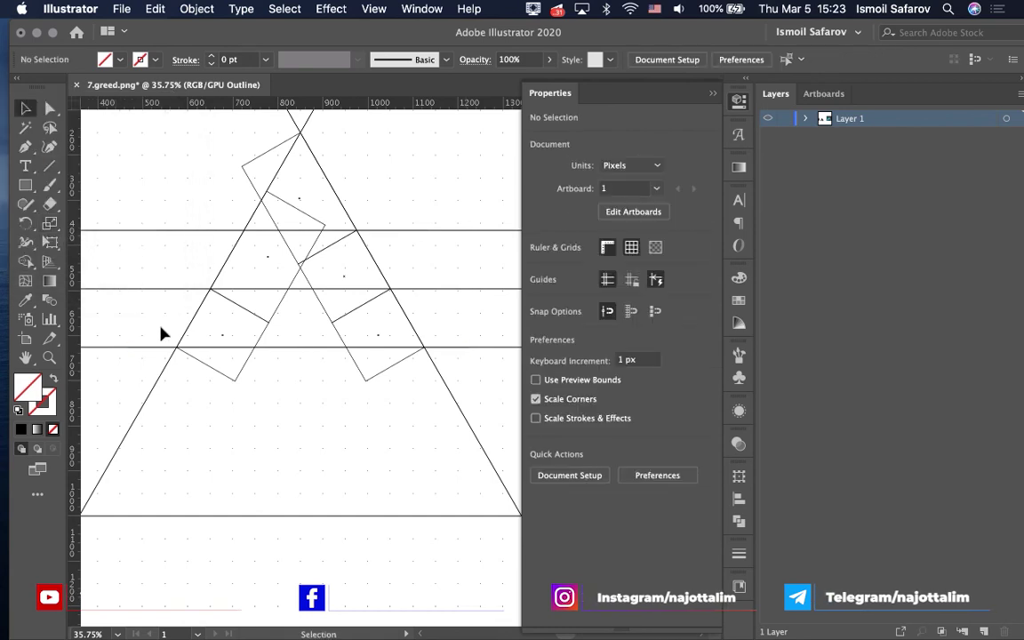
- Switch to colour Preview and marquee-select all the letter's bars and lines
{"action": "key", "text": "super+y"}
{"action": "scroll", "coordinate": [160, 333], "scroll_direction": "down", "scroll_amount": 3}
{"action": "scroll", "coordinate": [161, 333], "scroll_direction": "up", "scroll_amount": 2}
{"action": "scroll", "coordinate": [160, 333], "scroll_direction": "up", "scroll_amount": 1}
{"action": "scroll", "coordinate": [161, 333], "scroll_direction": "down", "scroll_amount": 1}
{"action": "scroll", "coordinate": [161, 333], "scroll_direction": "up", "scroll_amount": 2}
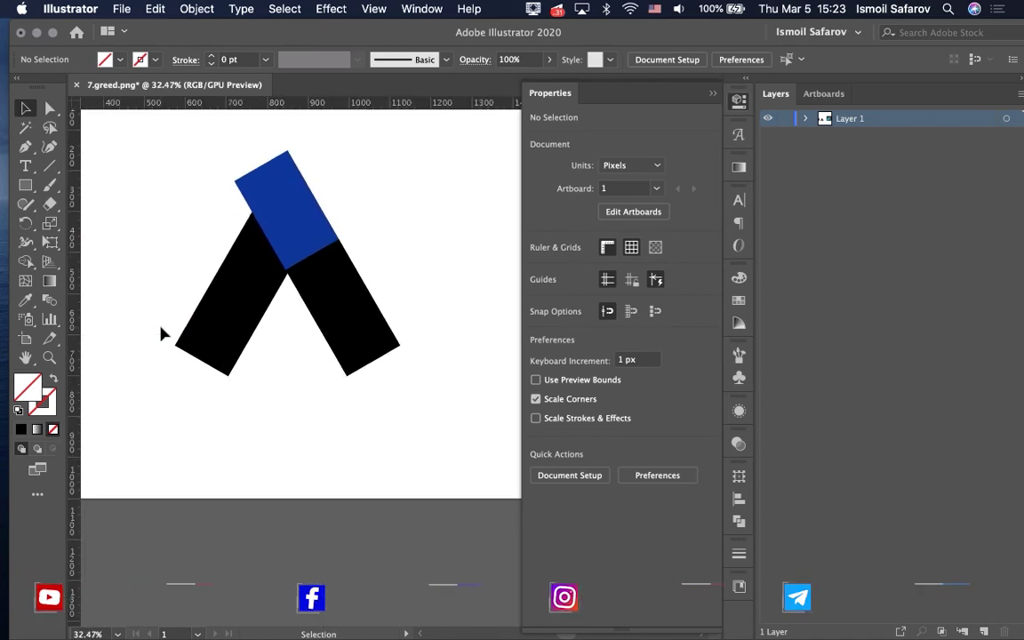
{"action": "left_click_drag", "start_coordinate": [174, 160], "coordinate": [355, 307]}
{"action": "left_click_drag", "start_coordinate": [417, 382], "coordinate": [425, 389]}
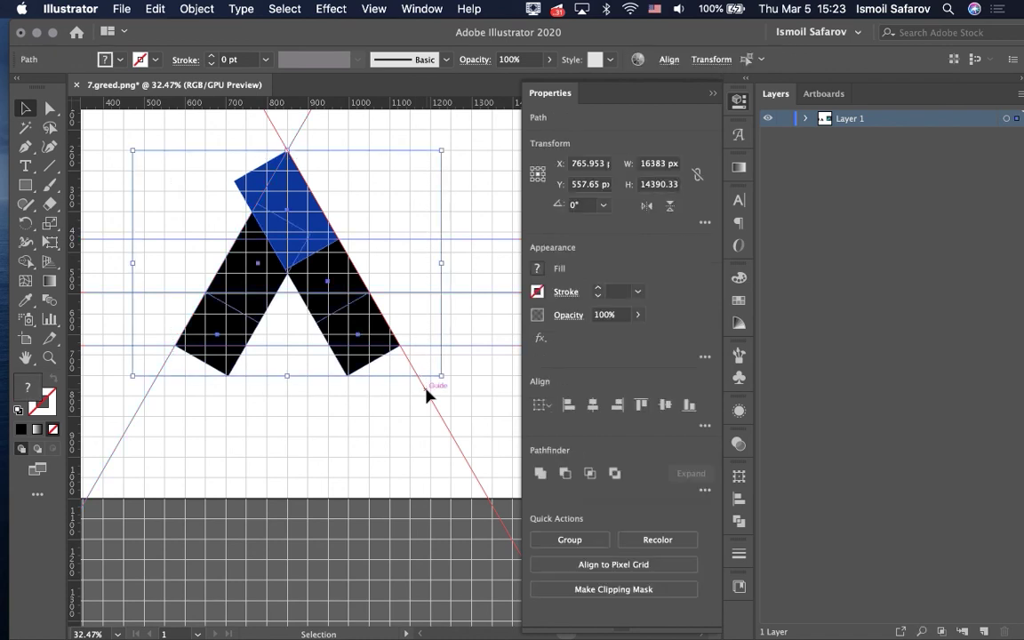
- With Shape Builder, Option-drag and Option-click to remove regions of the blue top bar
{"action": "left_click", "coordinate": [24, 264]}
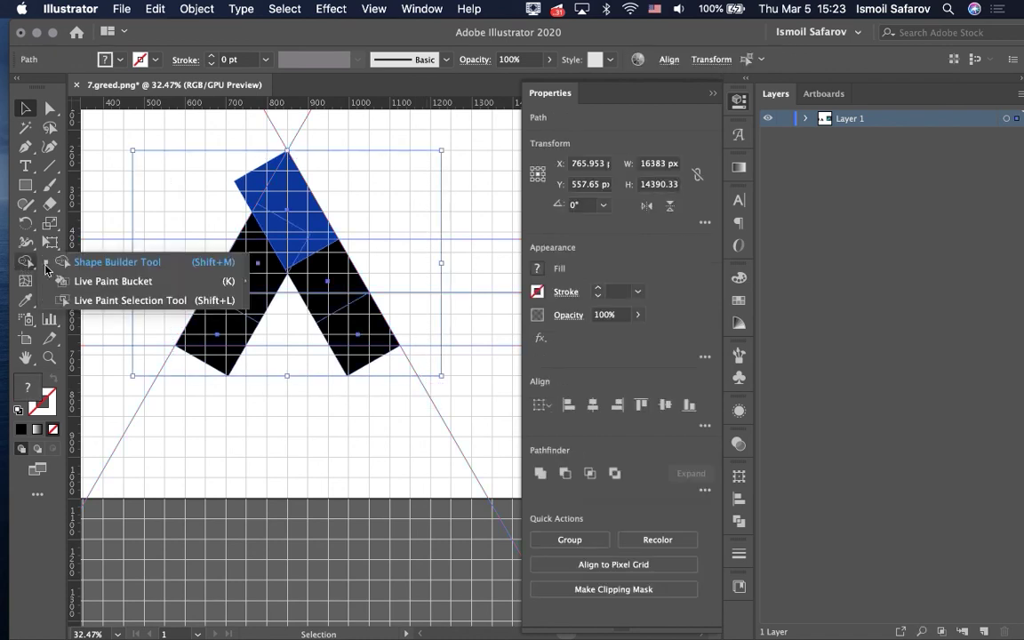
{"action": "left_click", "coordinate": [89, 263]}
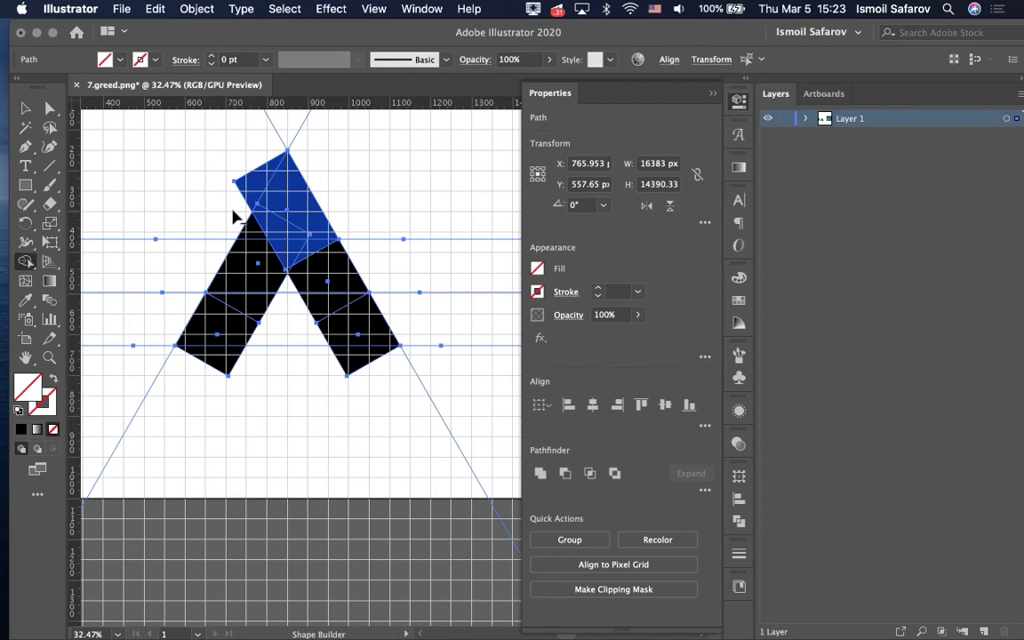
{"action": "key", "text": "alt"}
{"action": "left_click_drag", "start_coordinate": [233, 216], "coordinate": [257, 174]}
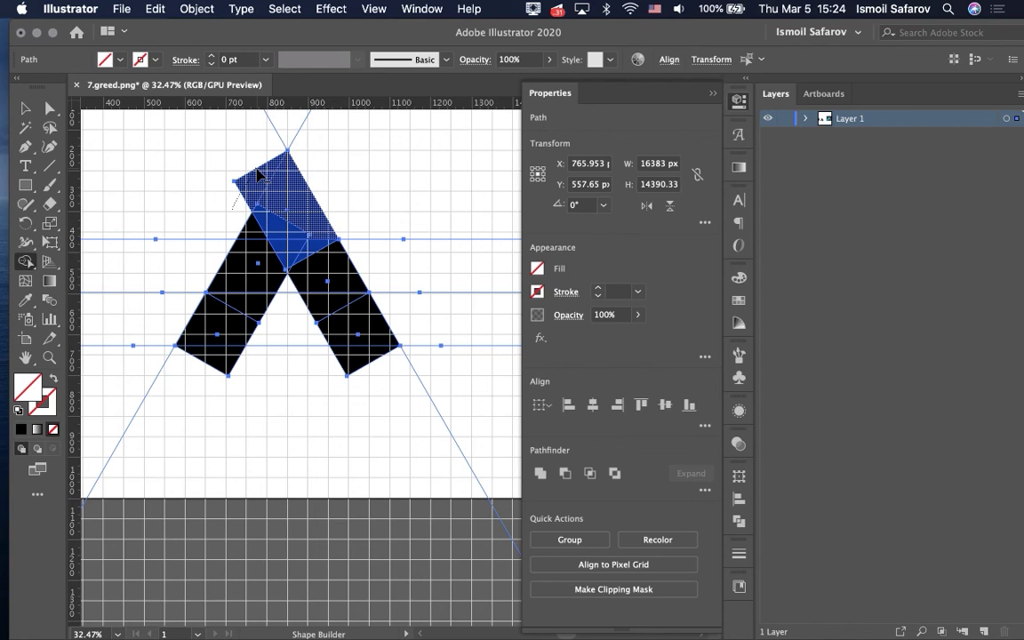
{"action": "left_click", "coordinate": [258, 174]}
- Undo the blue-bar edit and draw diagonal lines along both slanted sides at 240° and 300°
{"action": "key", "text": "super+z"}
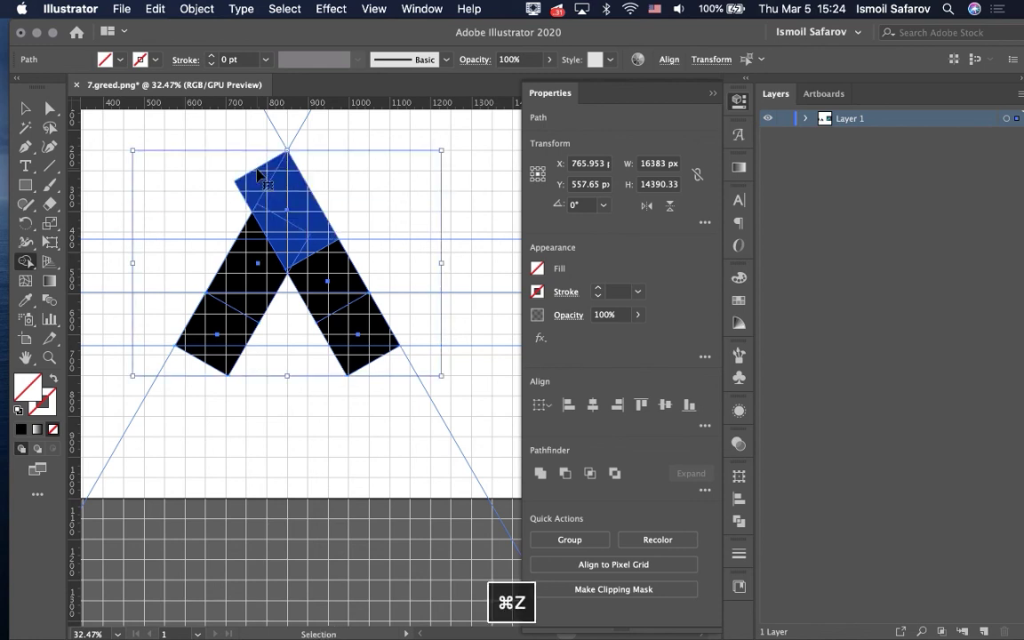
{"action": "key", "text": "v"}
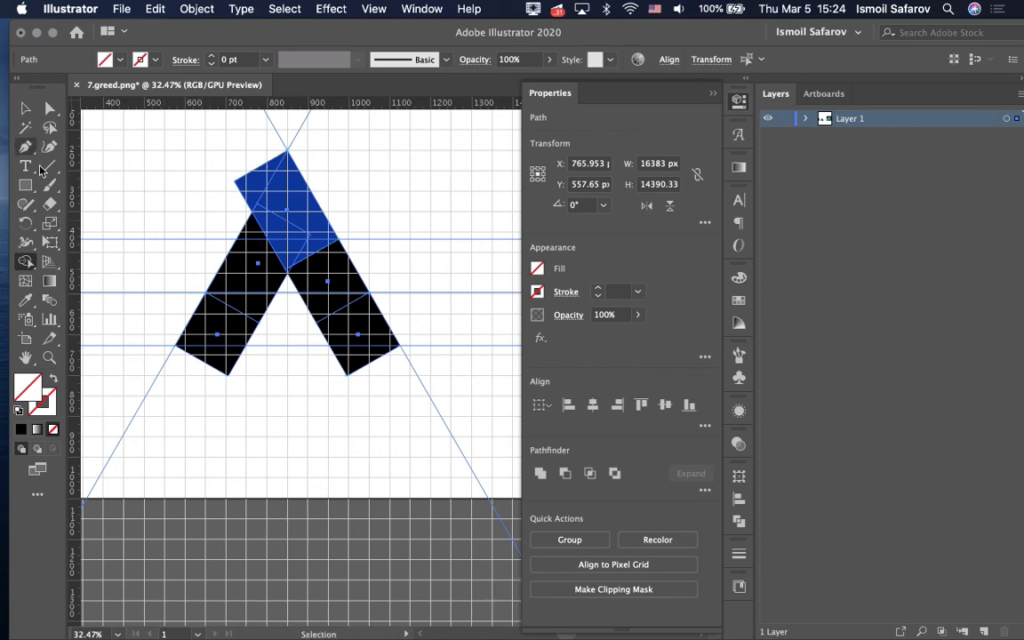
{"action": "key", "text": "backslash"}
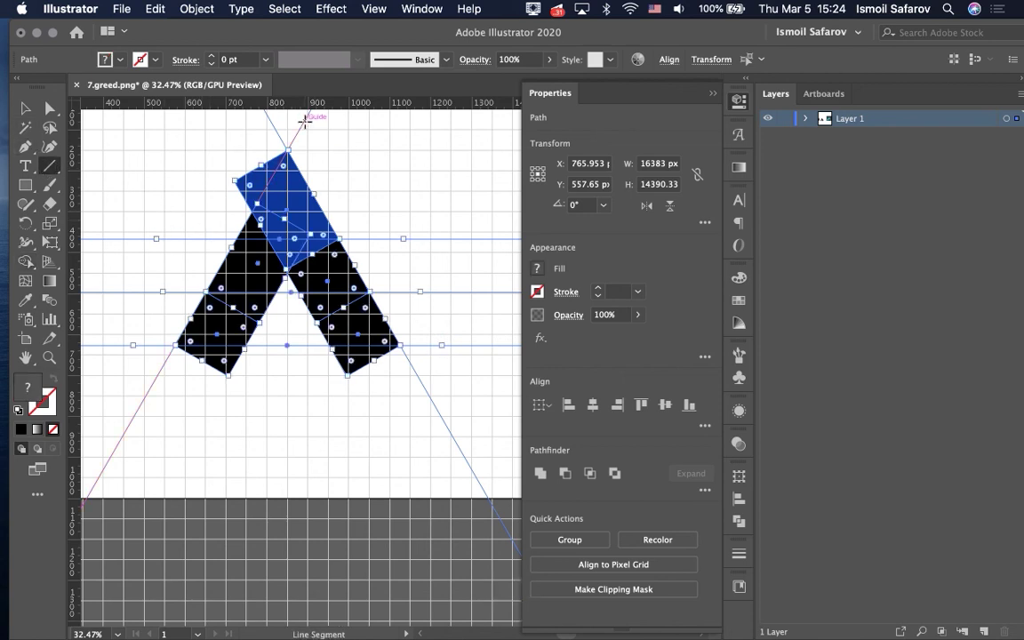
{"action": "mouse_move", "coordinate": [304, 121]}
{"action": "left_mouse_down"}
{"action": "mouse_move", "coordinate": [286, 282]}
{"action": "mouse_move", "coordinate": [157, 377]}
{"action": "left_mouse_up"}
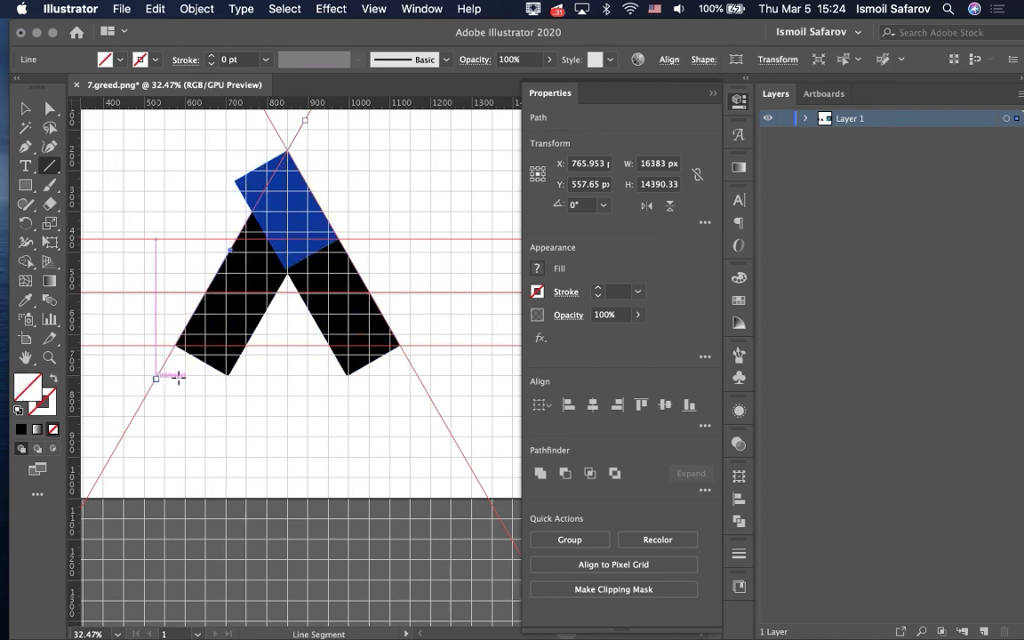
{"action": "left_click_drag", "start_coordinate": [269, 118], "coordinate": [410, 357]}
- Undo an accidental shift of the left diagonal line and select all the artwork
{"action": "key", "text": "v"}
{"action": "left_click", "coordinate": [298, 415]}
{"action": "left_click_drag", "start_coordinate": [129, 427], "coordinate": [304, 163]}
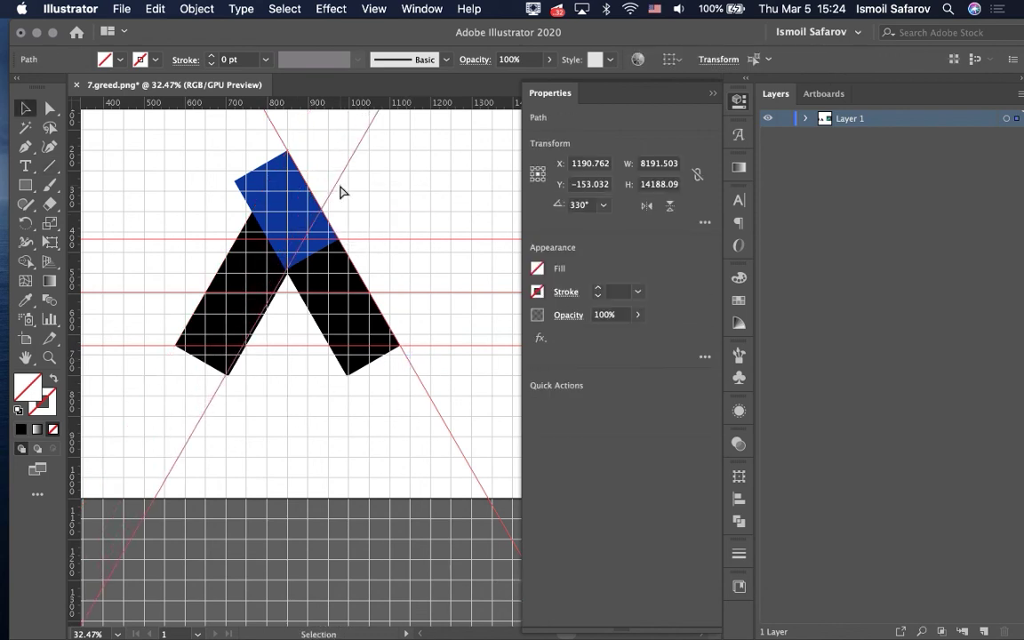
{"action": "key", "text": "super+z"}
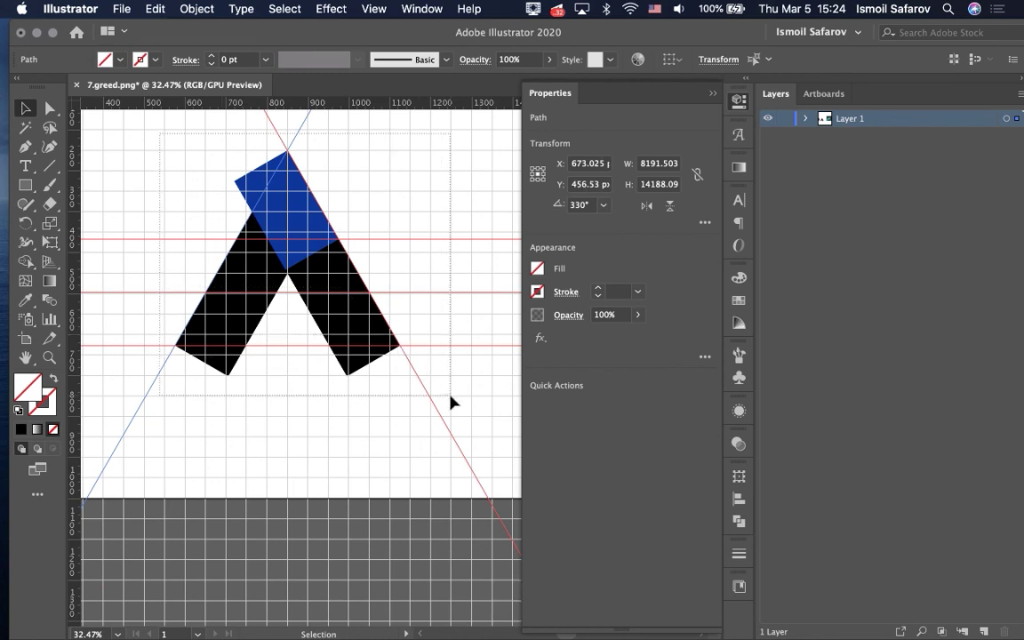
{"action": "key", "text": "super+a"}
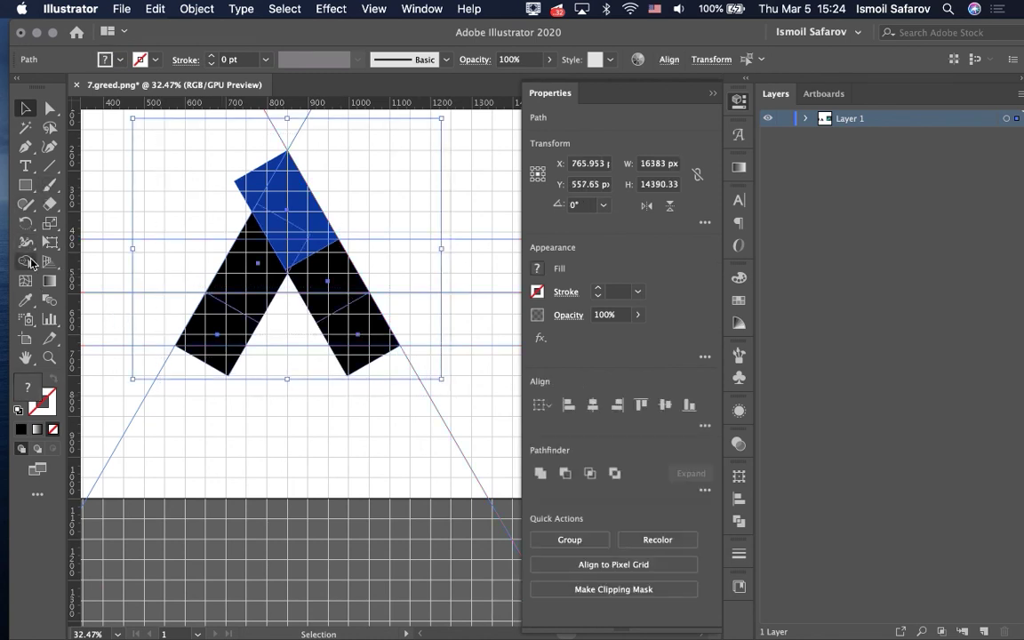
- With Shape Builder, delete the hatched top corner and the leg pieces below the middle line
{"action": "left_click", "coordinate": [26, 260]}
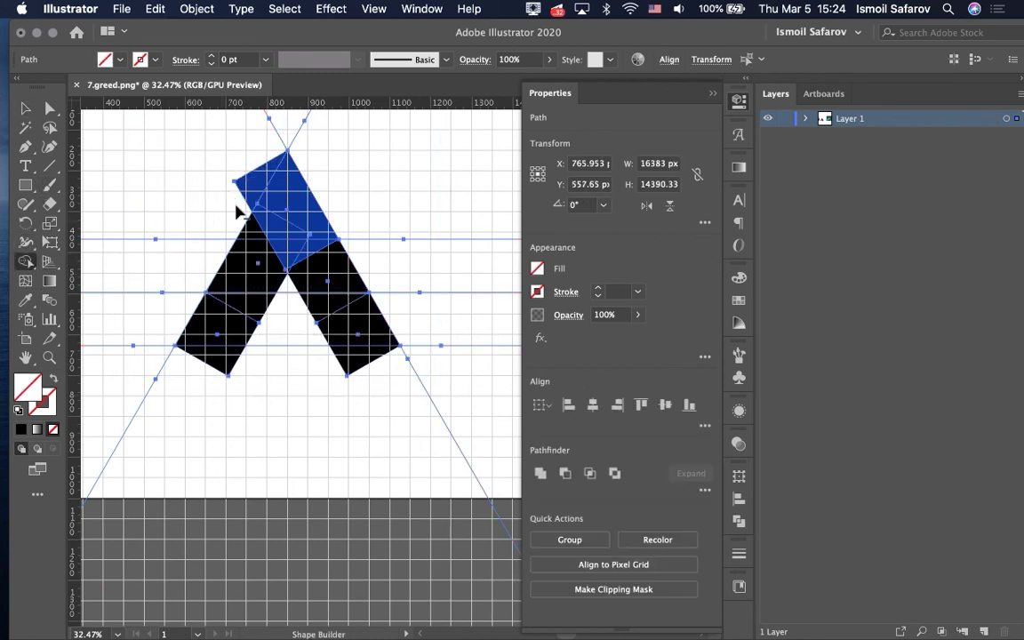
{"action": "left_click", "coordinate": [265, 169], "text": "alt"}
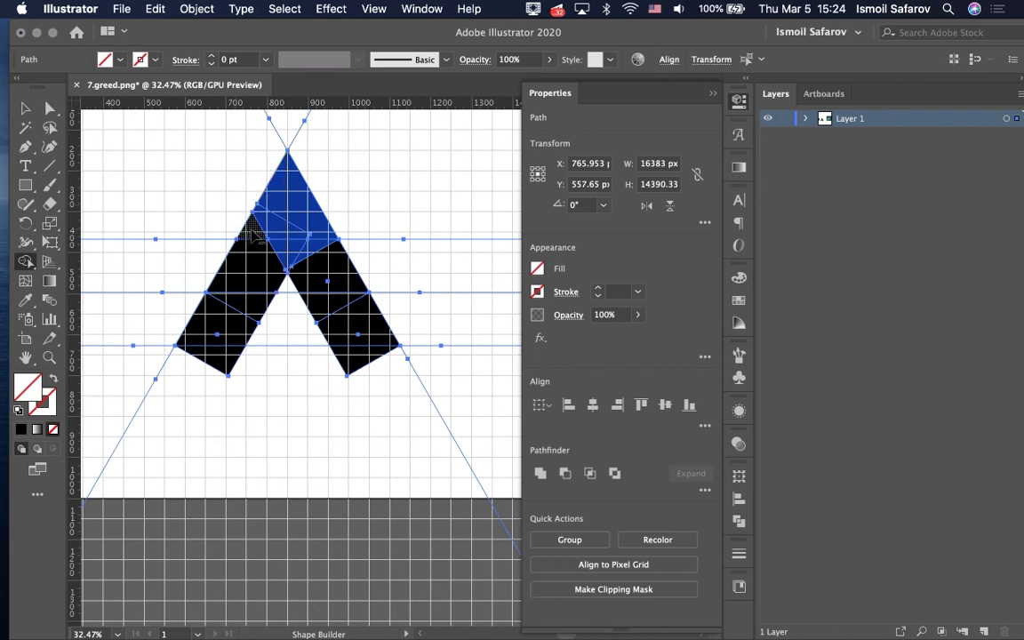
{"action": "left_click_drag", "start_coordinate": [178, 360], "coordinate": [364, 365]}
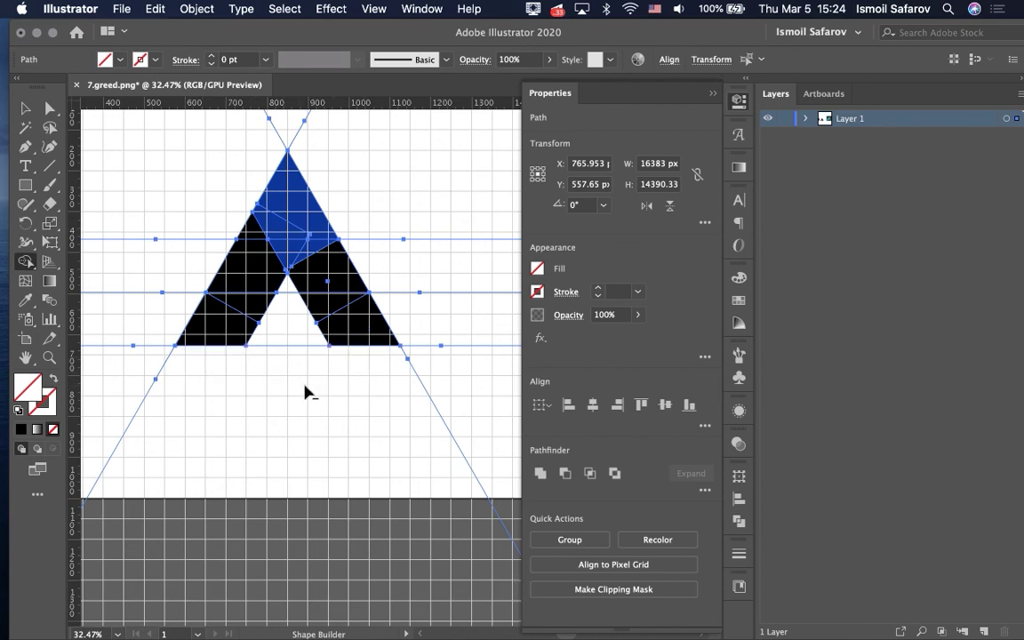
{"action": "scroll", "coordinate": [287, 361], "scroll_direction": "down", "scroll_amount": 3}
{"action": "scroll", "coordinate": [286, 361], "scroll_direction": "up", "scroll_amount": 2}
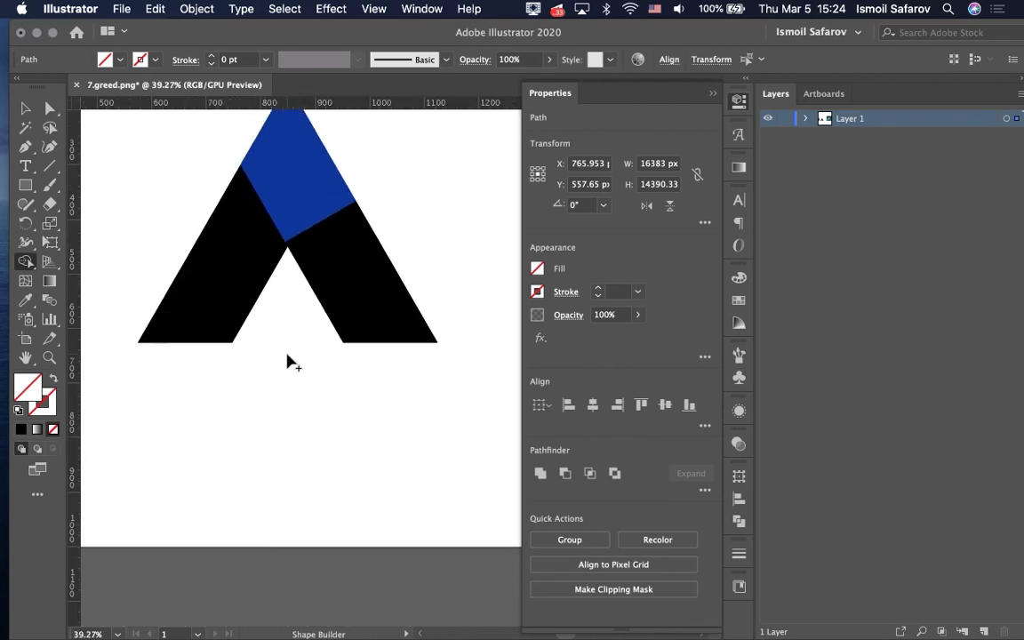
{"action": "scroll", "coordinate": [286, 360], "scroll_direction": "up", "scroll_amount": 2}
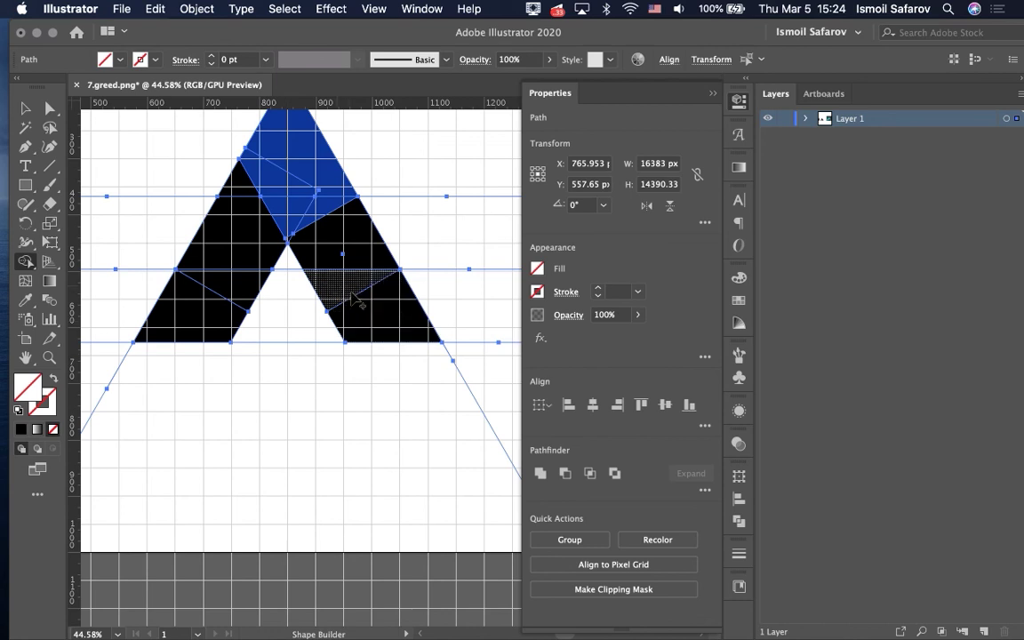
{"action": "left_click", "coordinate": [355, 300], "text": "alt"}
{"action": "left_click_drag", "start_coordinate": [240, 291], "coordinate": [212, 316]}
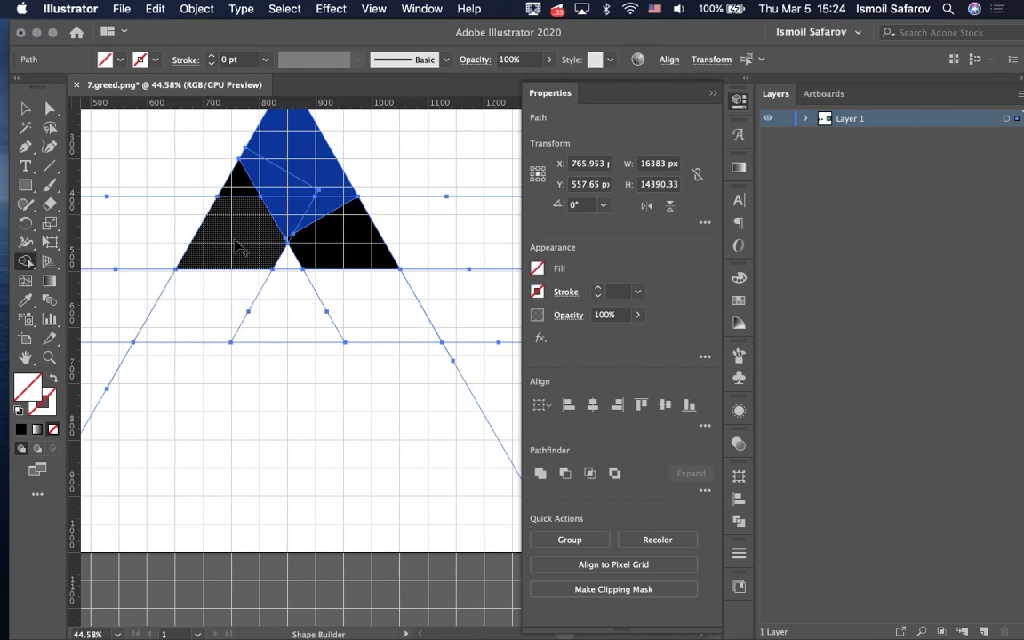
{"action": "scroll", "coordinate": [235, 244], "scroll_direction": "down", "scroll_amount": 2}
- Remove the small empty triangle below the shapes with the Shape Builder
{"action": "scroll", "coordinate": [235, 244], "scroll_direction": "down", "scroll_amount": 2}
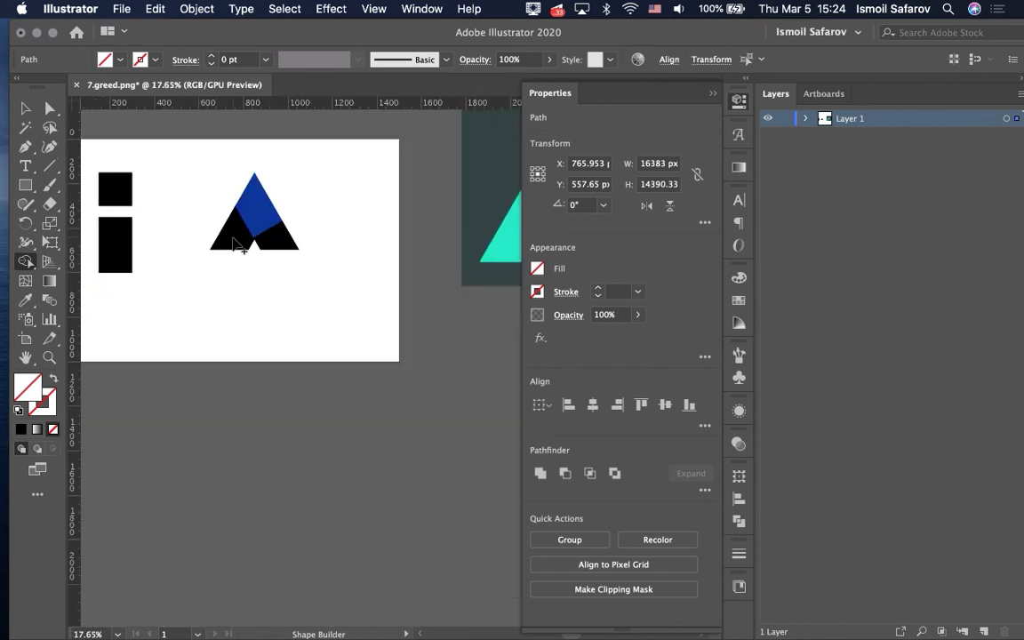
{"action": "scroll", "coordinate": [236, 239], "scroll_direction": "right", "scroll_amount": 3}
{"action": "scroll", "coordinate": [235, 239], "scroll_direction": "right", "scroll_amount": 3}
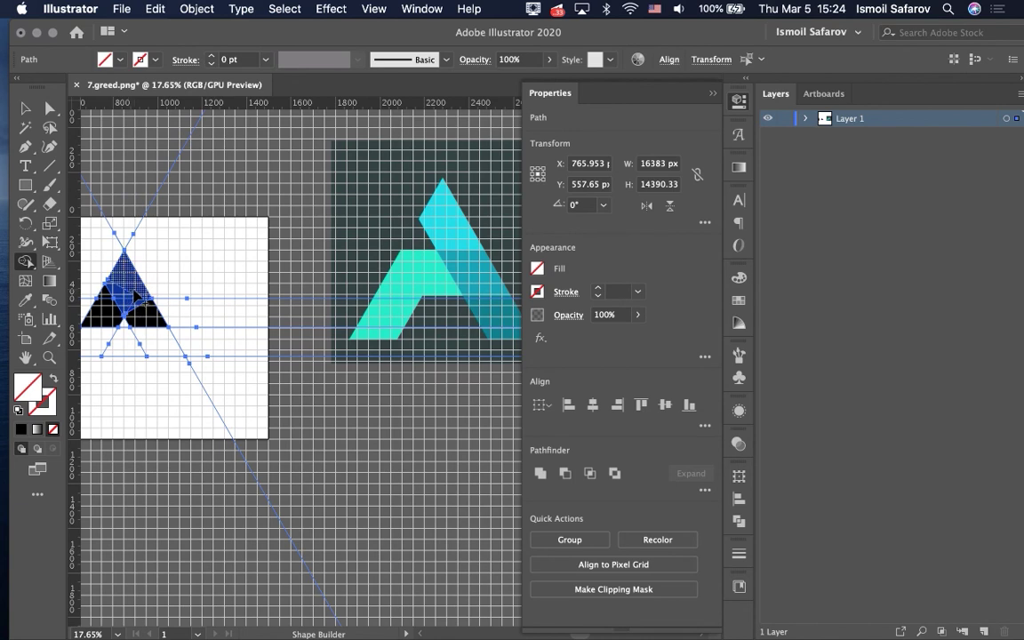
{"action": "scroll", "coordinate": [131, 296], "scroll_direction": "up", "scroll_amount": 2}
{"action": "scroll", "coordinate": [125, 296], "scroll_direction": "up", "scroll_amount": 2}
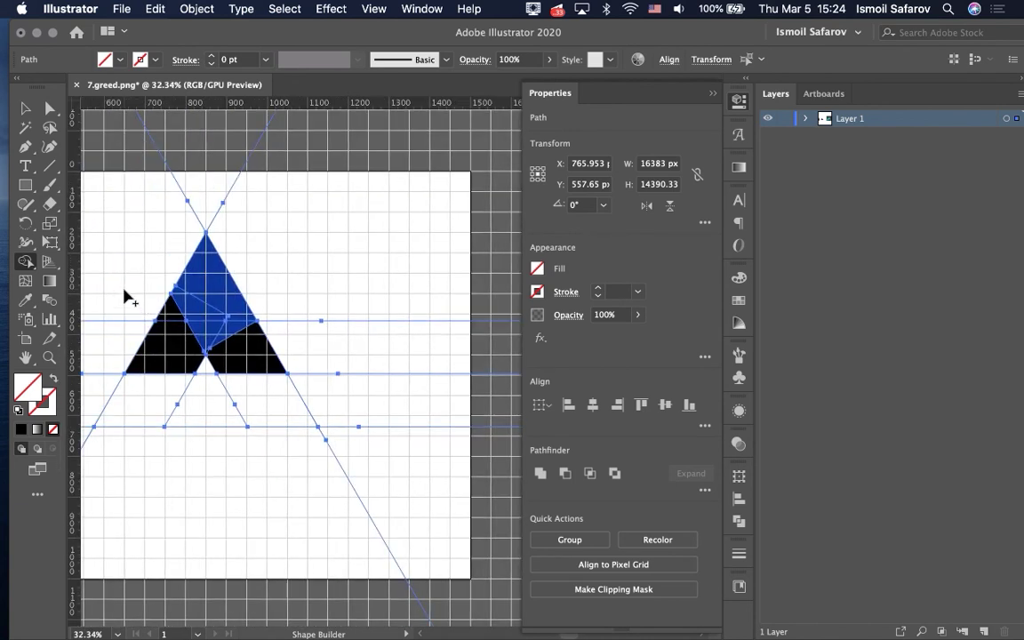
{"action": "scroll", "coordinate": [125, 296], "scroll_direction": "down", "scroll_amount": 2}
{"action": "scroll", "coordinate": [125, 296], "scroll_direction": "up", "scroll_amount": 1}
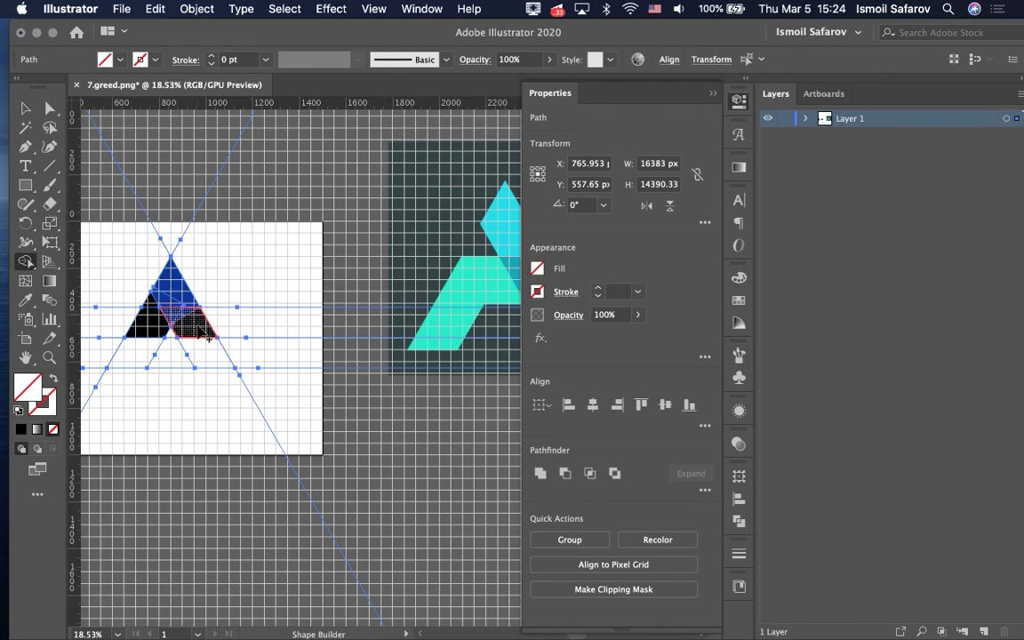
{"action": "scroll", "coordinate": [197, 329], "scroll_direction": "up", "scroll_amount": 1}
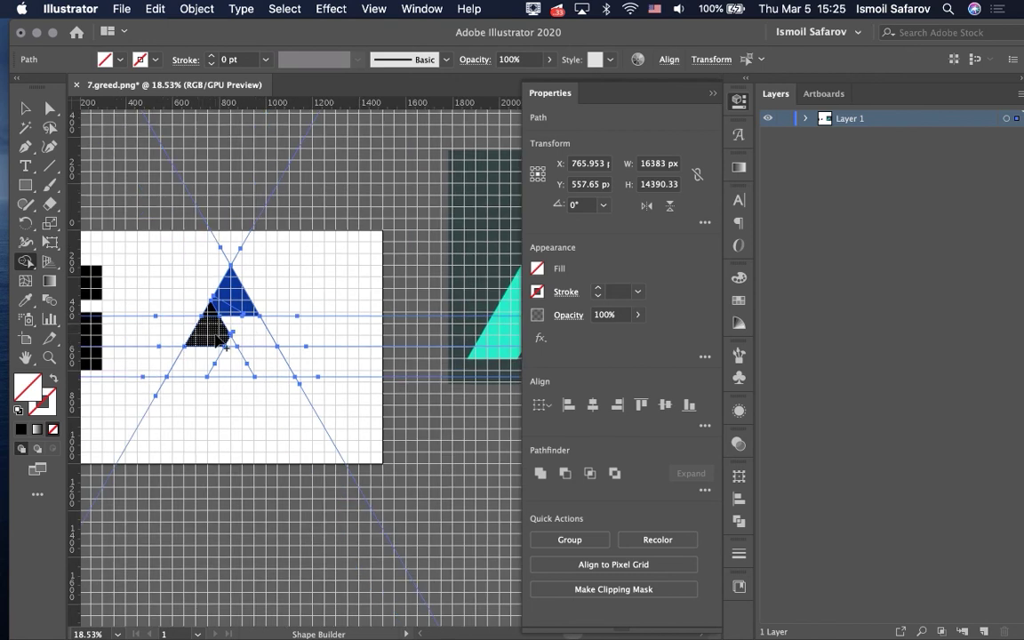
{"action": "scroll", "coordinate": [222, 340], "scroll_direction": "up", "scroll_amount": 1}
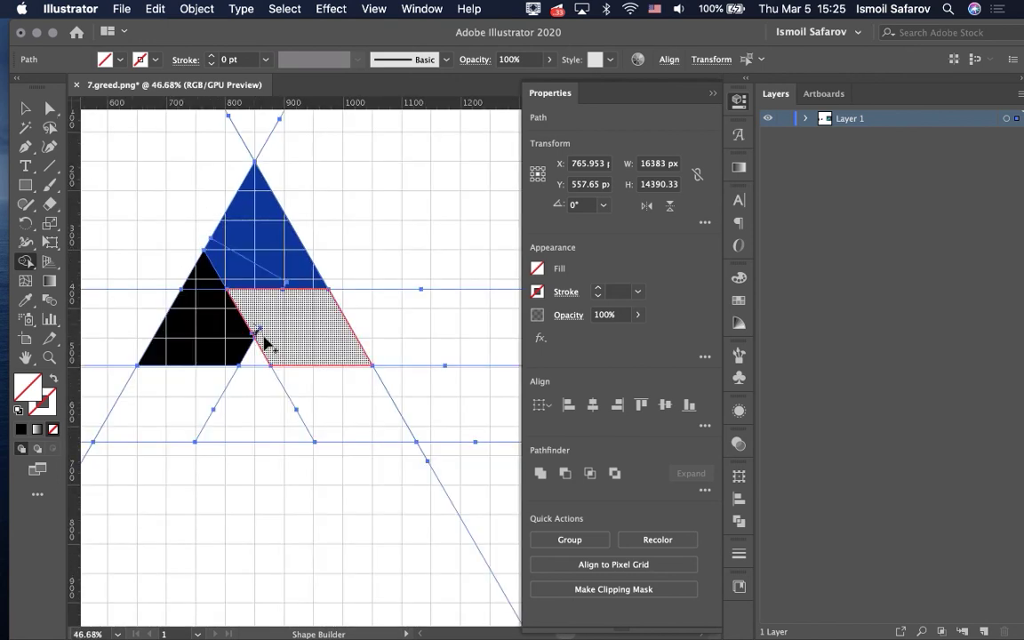
{"action": "scroll", "coordinate": [265, 353], "scroll_direction": "down", "scroll_amount": 1}
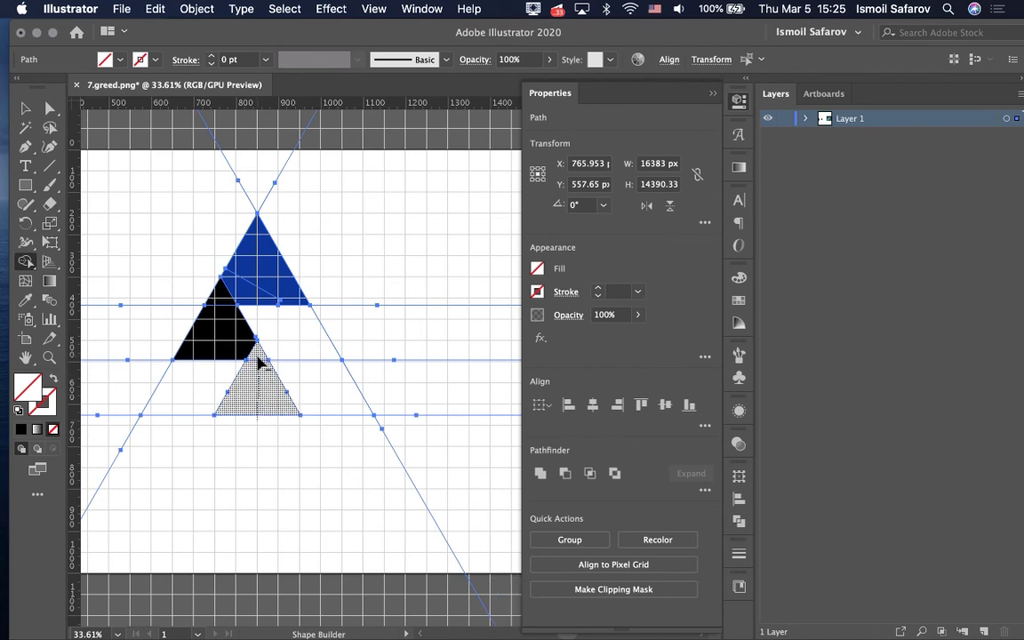
{"action": "left_click", "coordinate": [257, 377], "text": "alt"}
- Trim the black piece to a trapezoid, then extend it upward into a larger triangle
{"action": "scroll", "coordinate": [255, 401], "scroll_direction": "up", "scroll_amount": 2}
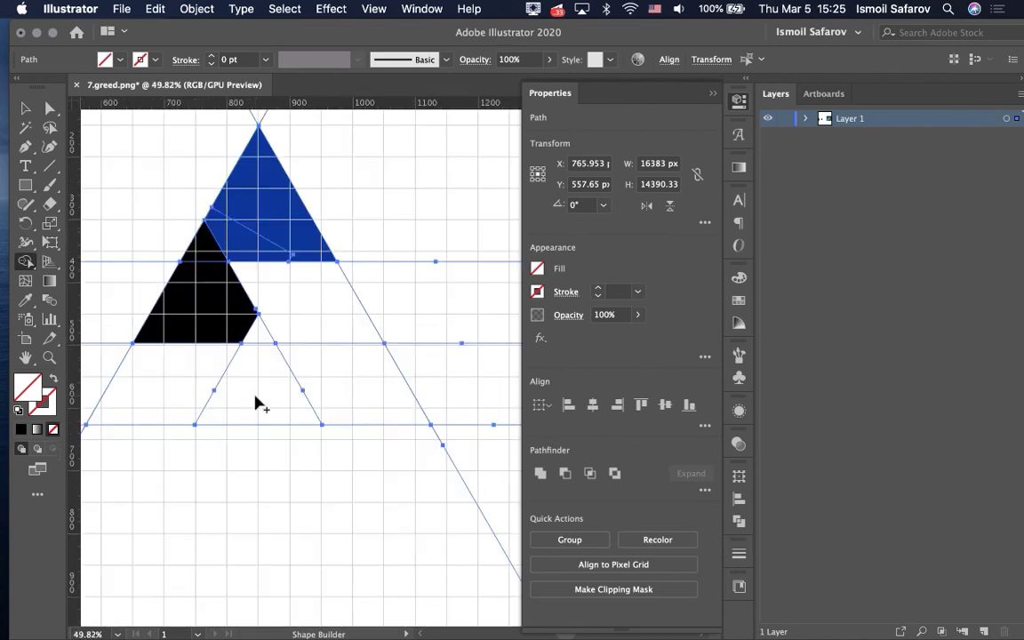
{"action": "scroll", "coordinate": [255, 401], "scroll_direction": "down", "scroll_amount": 1}
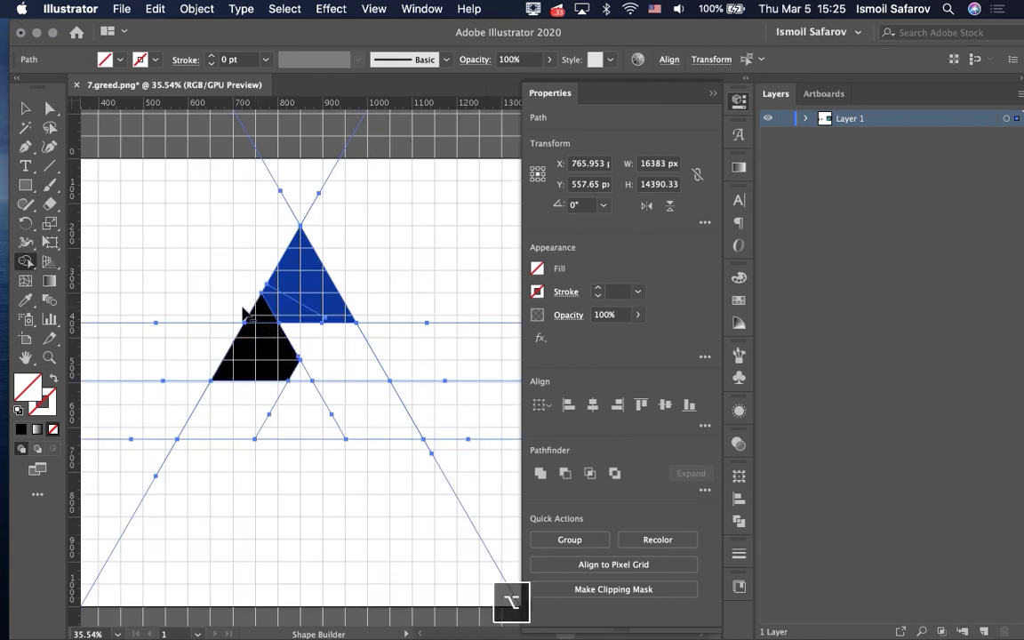
{"action": "left_click", "coordinate": [244, 311], "text": "alt"}
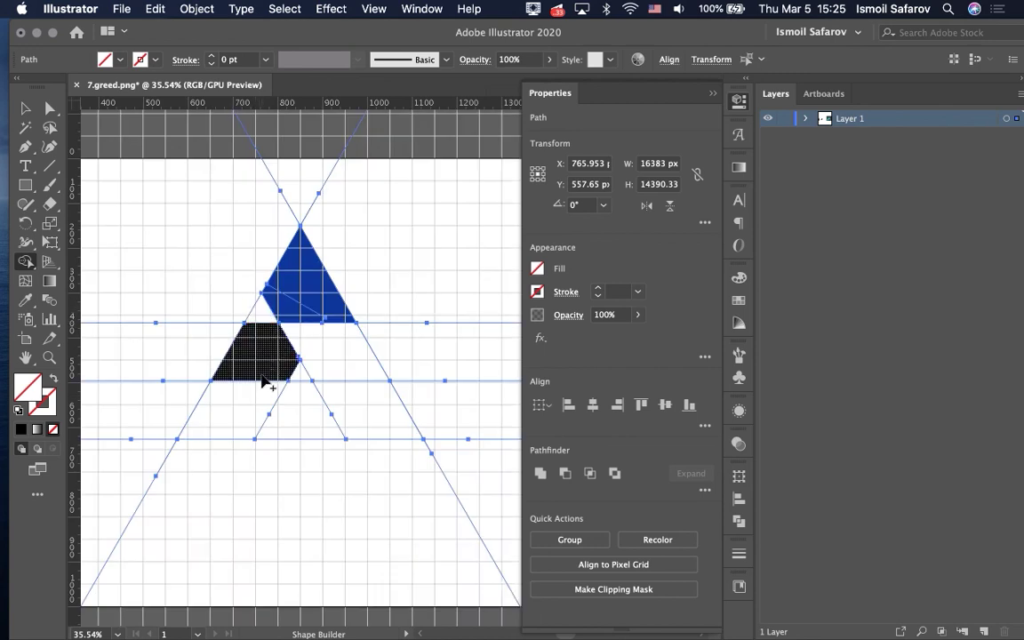
{"action": "scroll", "coordinate": [263, 358], "scroll_direction": "down", "scroll_amount": 3}
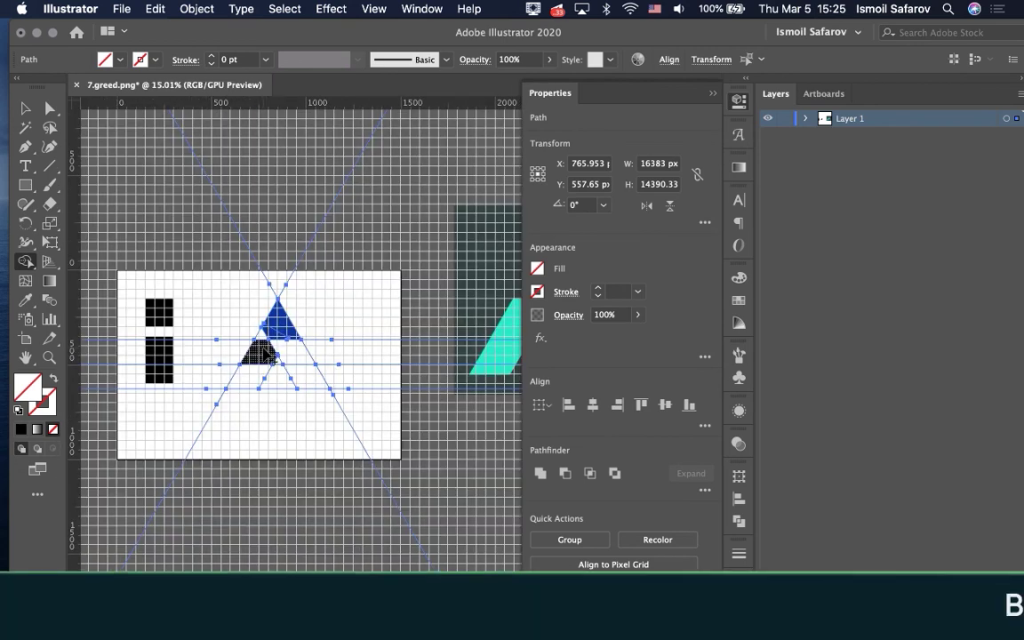
{"action": "scroll", "coordinate": [212, 398], "scroll_direction": "up", "scroll_amount": 2}
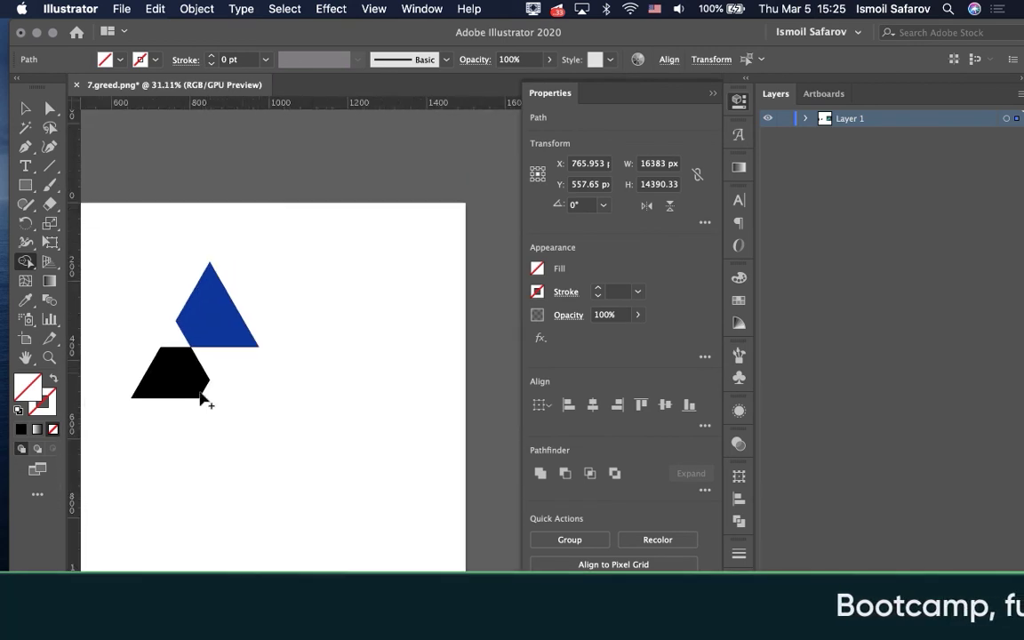
{"action": "left_click", "coordinate": [197, 402]}
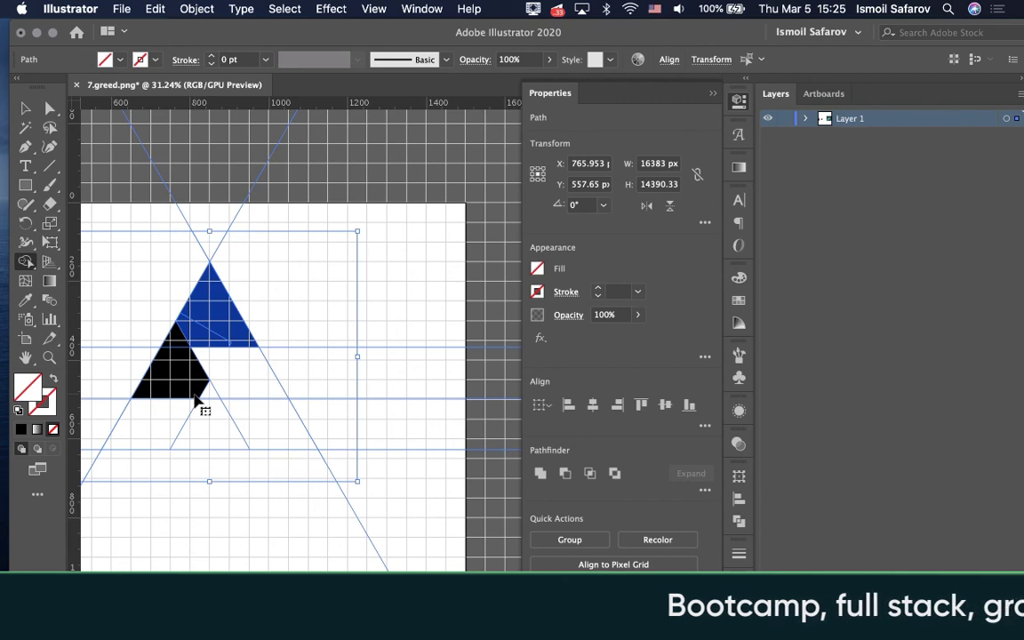
- Fill the lower-right region black and merge the lower band regions into one shape
{"action": "left_click", "coordinate": [198, 402]}
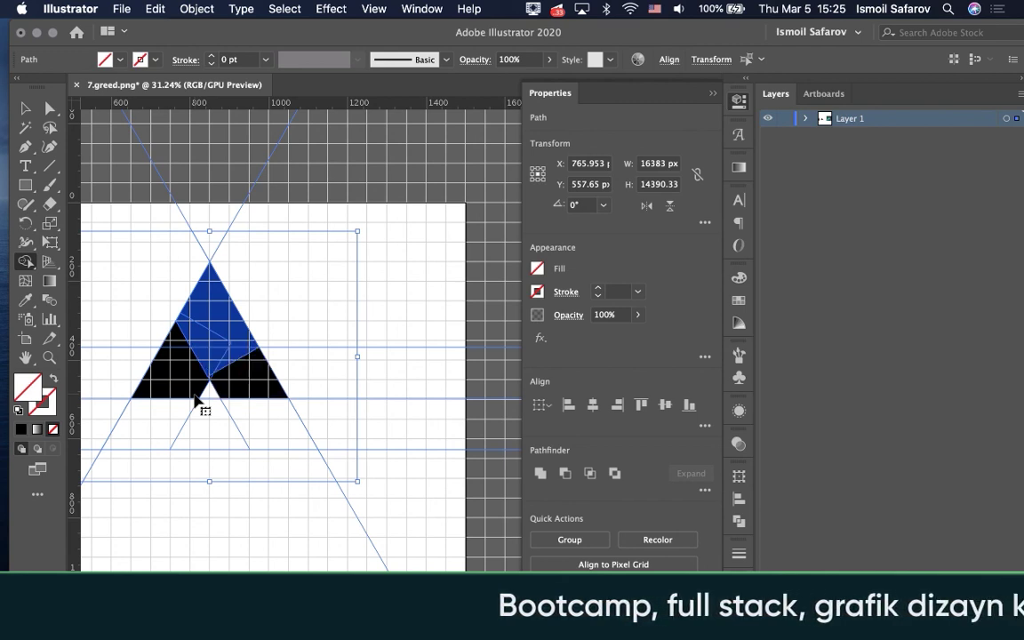
{"action": "left_click", "coordinate": [192, 398]}
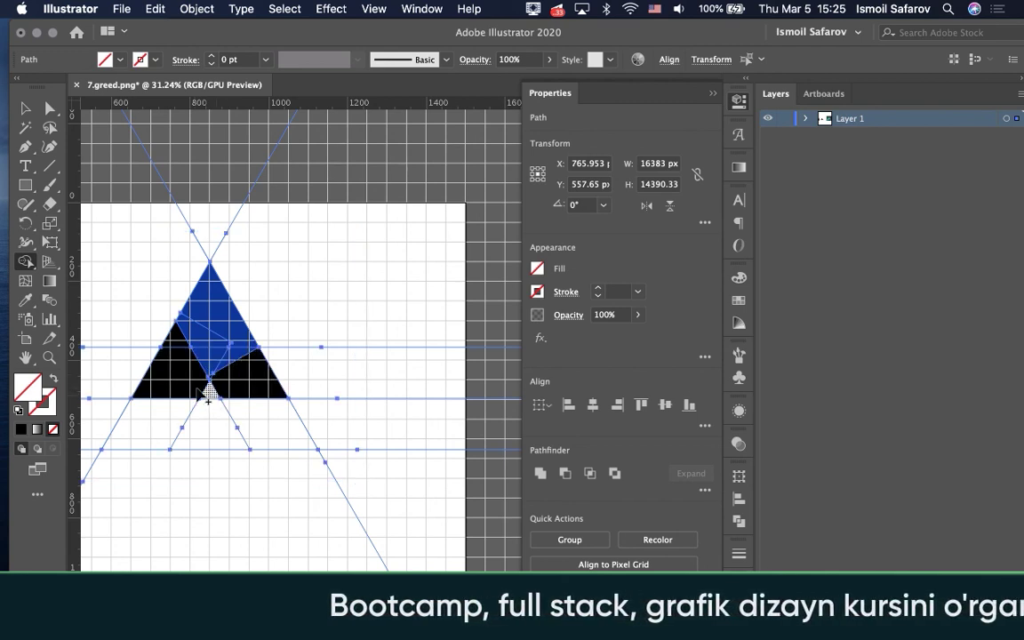
{"action": "left_click_drag", "start_coordinate": [193, 396], "coordinate": [195, 368]}
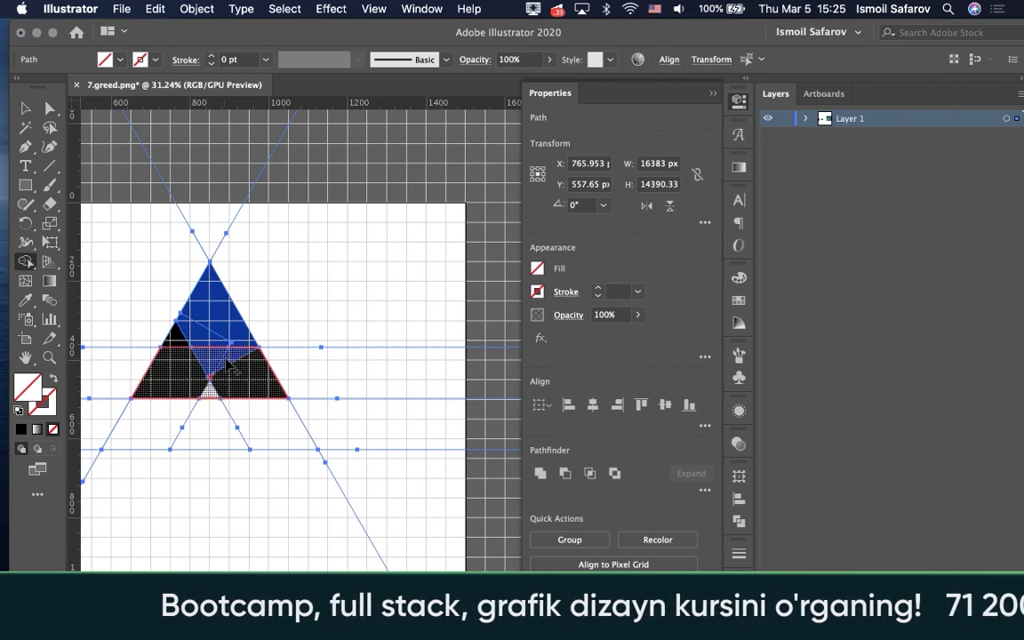
{"action": "left_click_drag", "start_coordinate": [195, 369], "coordinate": [190, 373]}
- Delete the merged lower band, then refill the lower regions as black base pieces
{"action": "scroll", "coordinate": [189, 371], "scroll_direction": "right", "scroll_amount": 3}
{"action": "scroll", "coordinate": [189, 371], "scroll_direction": "right", "scroll_amount": 3}
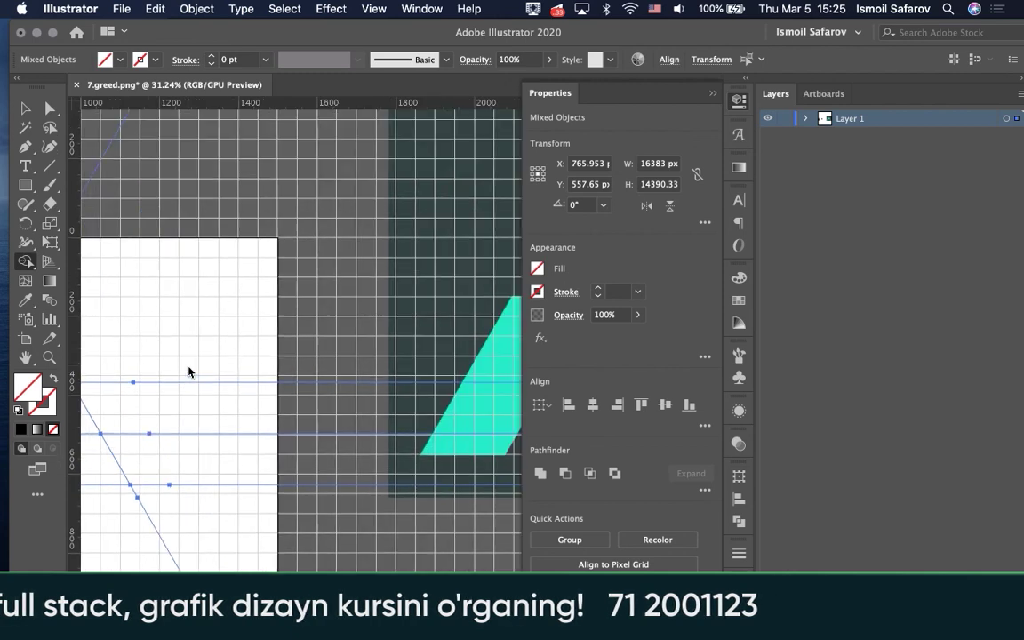
{"action": "scroll", "coordinate": [189, 371], "scroll_direction": "right", "scroll_amount": 3}
{"action": "scroll", "coordinate": [189, 371], "scroll_direction": "left", "scroll_amount": 1}
{"action": "scroll", "coordinate": [190, 372], "scroll_direction": "left", "scroll_amount": 3}
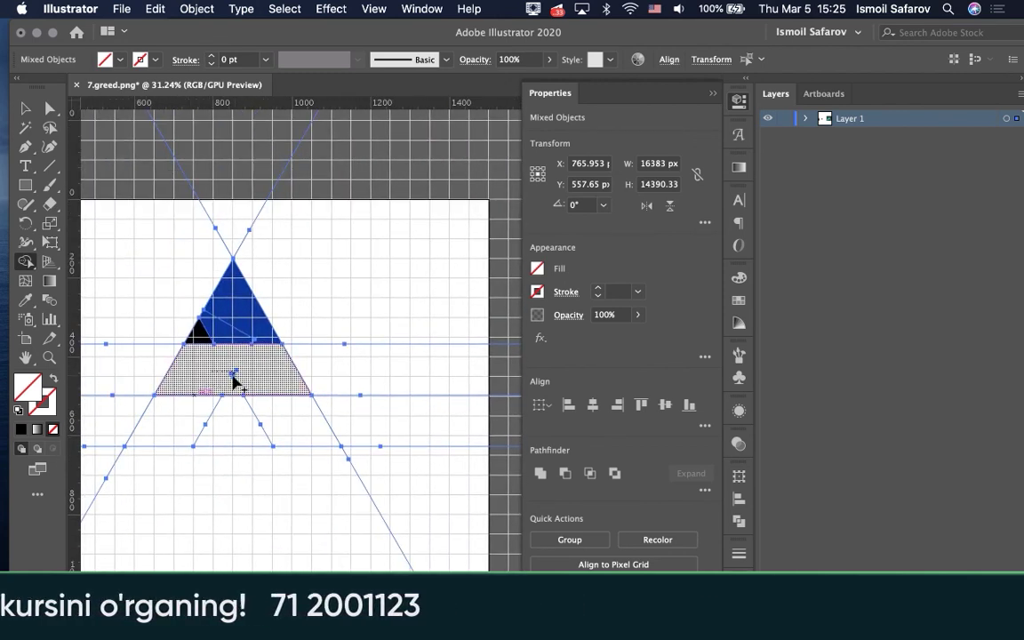
{"action": "left_click", "coordinate": [223, 382]}
{"action": "scroll", "coordinate": [222, 382], "scroll_direction": "down", "scroll_amount": 5}
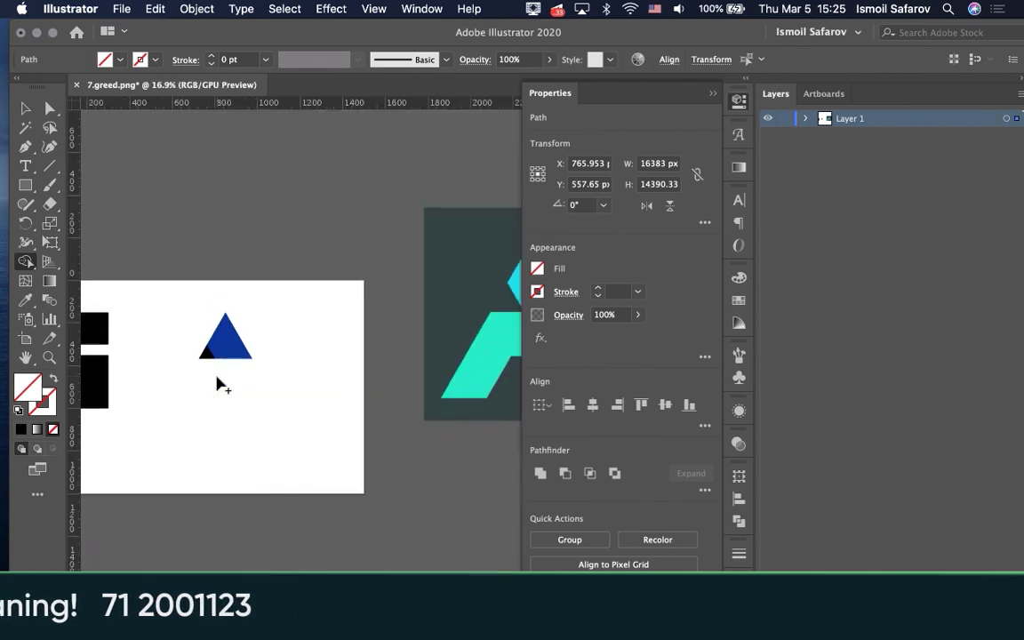
{"action": "scroll", "coordinate": [223, 382], "scroll_direction": "up", "scroll_amount": 5}
{"action": "left_click", "coordinate": [222, 385]}
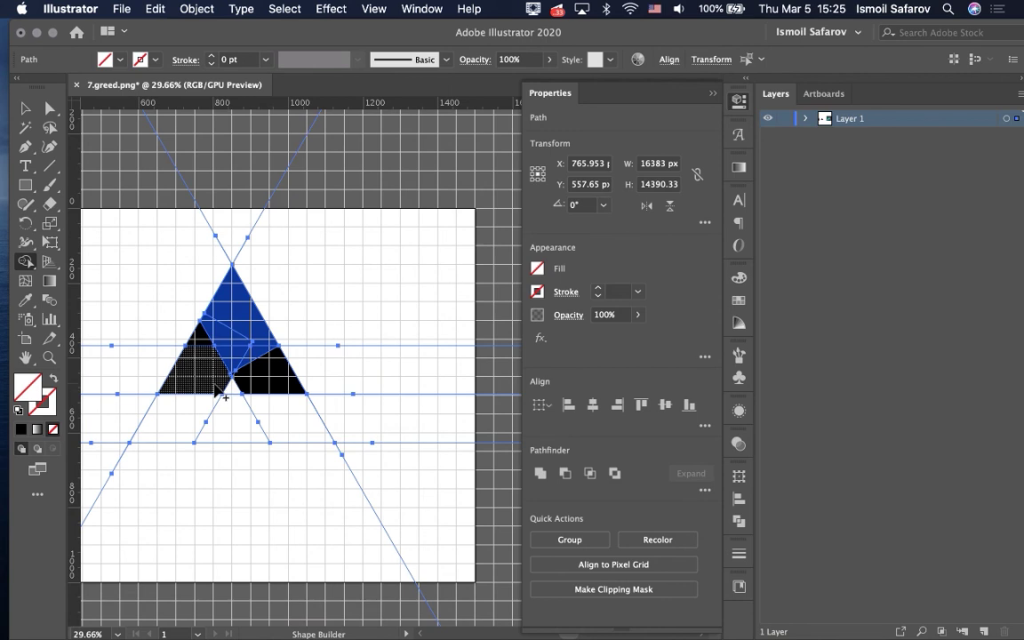
- Merge the left black region with the parallelogram below it
{"action": "scroll", "coordinate": [216, 392], "scroll_direction": "up", "scroll_amount": 3}
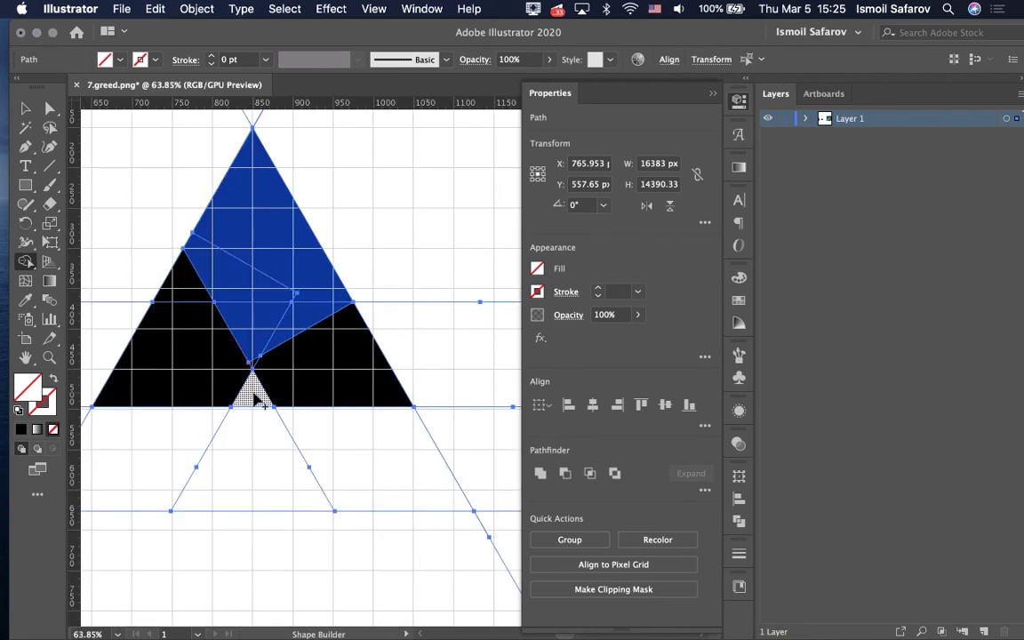
{"action": "scroll", "coordinate": [257, 398], "scroll_direction": "down", "scroll_amount": 3}
{"action": "scroll", "coordinate": [258, 398], "scroll_direction": "down", "scroll_amount": 2}
{"action": "scroll", "coordinate": [258, 398], "scroll_direction": "right", "scroll_amount": 5}
{"action": "scroll", "coordinate": [258, 400], "scroll_direction": "right", "scroll_amount": 3}
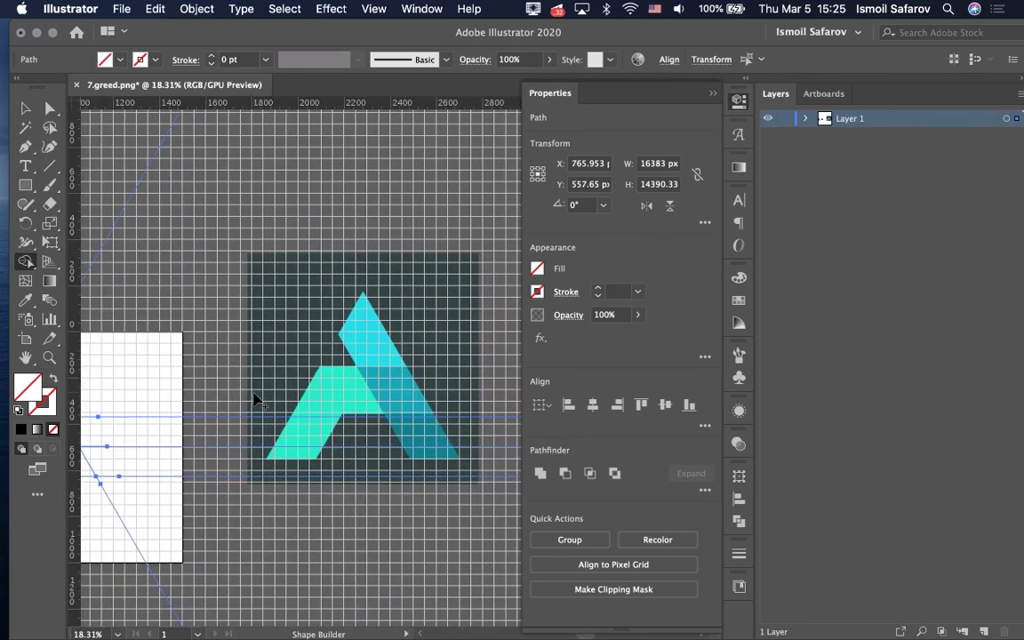
{"action": "scroll", "coordinate": [258, 401], "scroll_direction": "left", "scroll_amount": 5}
{"action": "scroll", "coordinate": [165, 424], "scroll_direction": "up", "scroll_amount": 2}
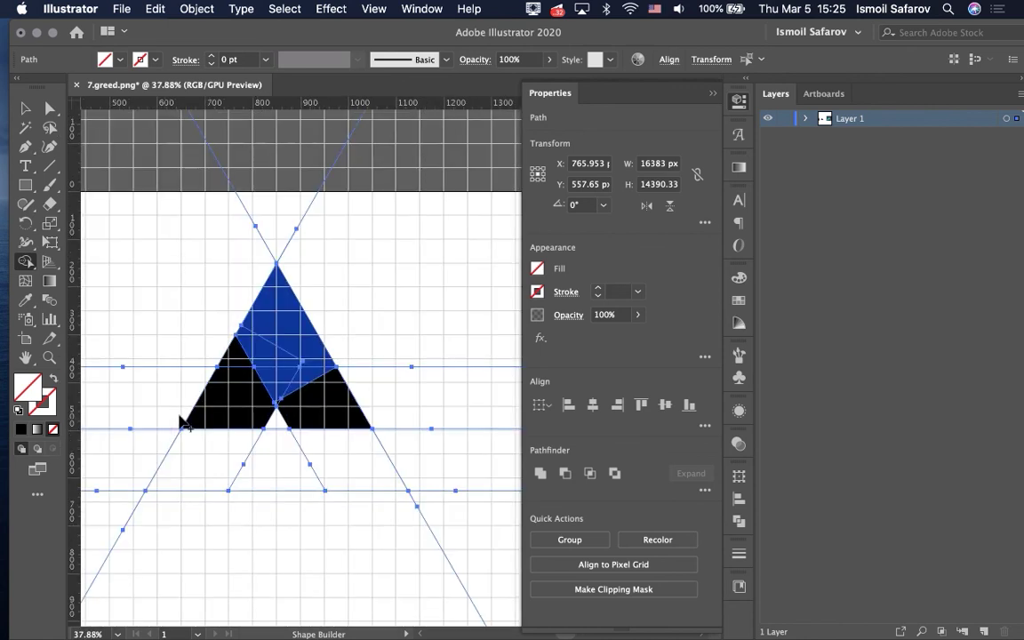
{"action": "scroll", "coordinate": [255, 429], "scroll_direction": "down", "scroll_amount": 3}
{"action": "scroll", "coordinate": [255, 430], "scroll_direction": "up", "scroll_amount": 1}
{"action": "scroll", "coordinate": [258, 427], "scroll_direction": "up", "scroll_amount": 3}
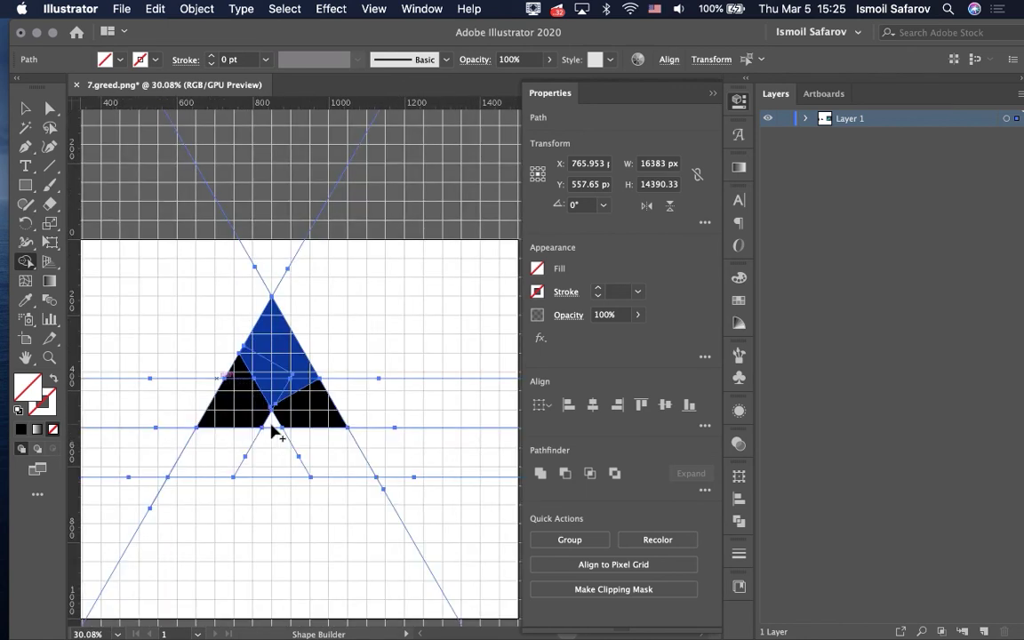
{"action": "left_click_drag", "start_coordinate": [230, 437], "coordinate": [220, 457]}
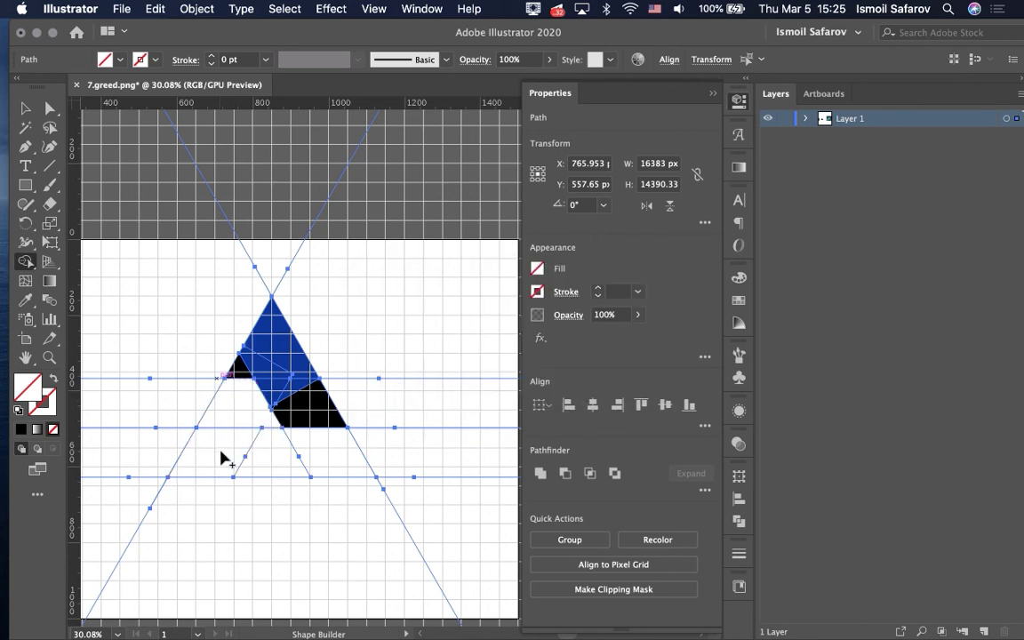
- Delete the lower-right parallelogram and the small black triangle beside the blue shape
{"action": "scroll", "coordinate": [220, 457], "scroll_direction": "up", "scroll_amount": 1}
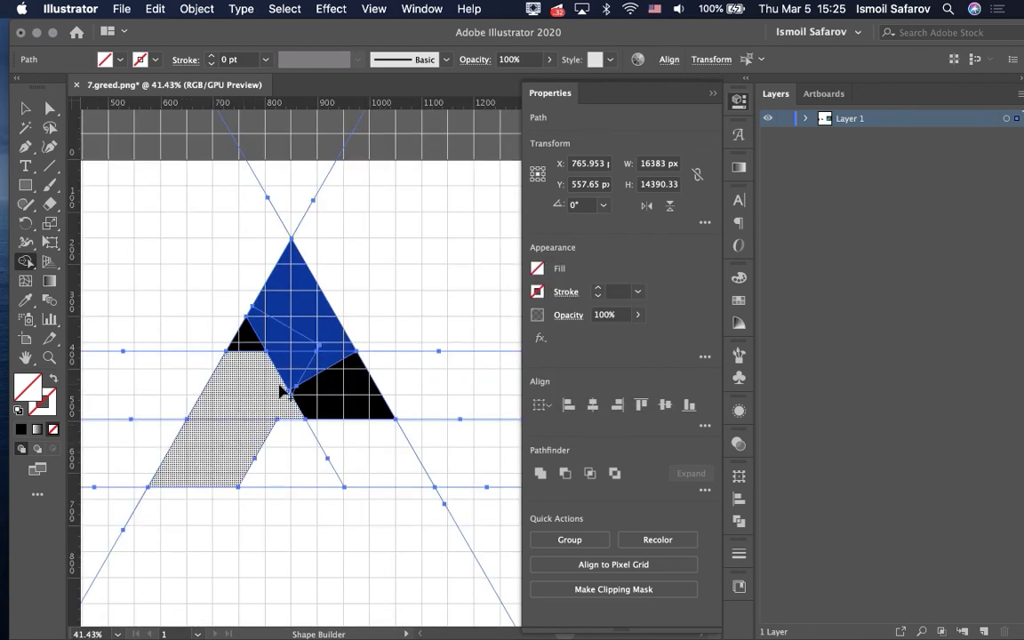
{"action": "scroll", "coordinate": [281, 391], "scroll_direction": "up", "scroll_amount": 2}
{"action": "left_click_drag", "start_coordinate": [308, 334], "coordinate": [421, 378]}
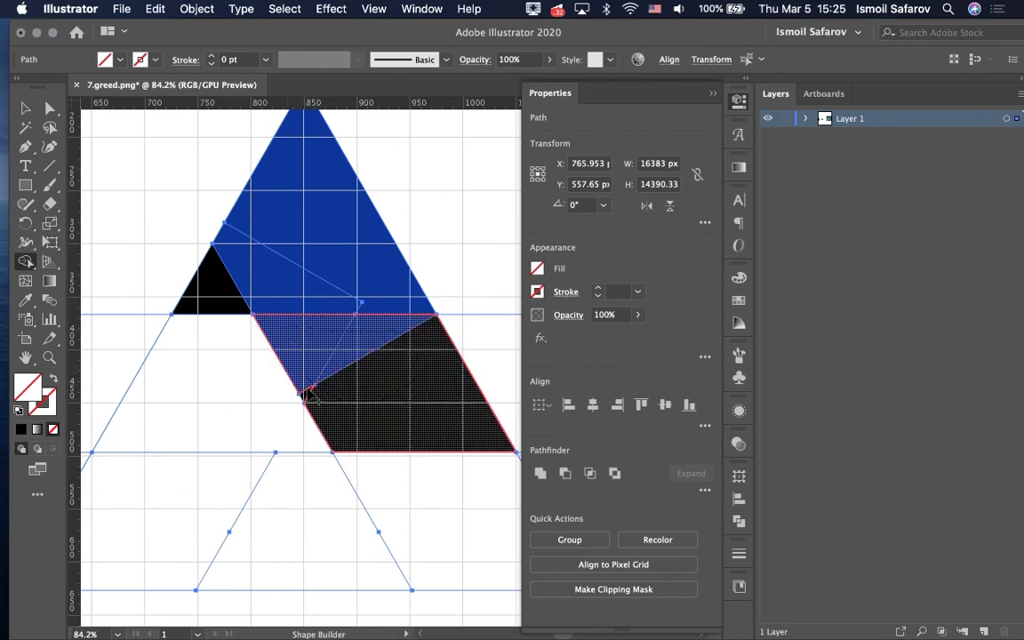
{"action": "left_click", "coordinate": [289, 367], "text": "alt"}
{"action": "scroll", "coordinate": [285, 411], "scroll_direction": "up", "scroll_amount": 2}
{"action": "scroll", "coordinate": [289, 413], "scroll_direction": "up", "scroll_amount": 2}
{"action": "scroll", "coordinate": [283, 411], "scroll_direction": "down", "scroll_amount": 3}
{"action": "scroll", "coordinate": [283, 411], "scroll_direction": "down", "scroll_amount": 2}
{"action": "scroll", "coordinate": [264, 384], "scroll_direction": "down", "scroll_amount": 2}
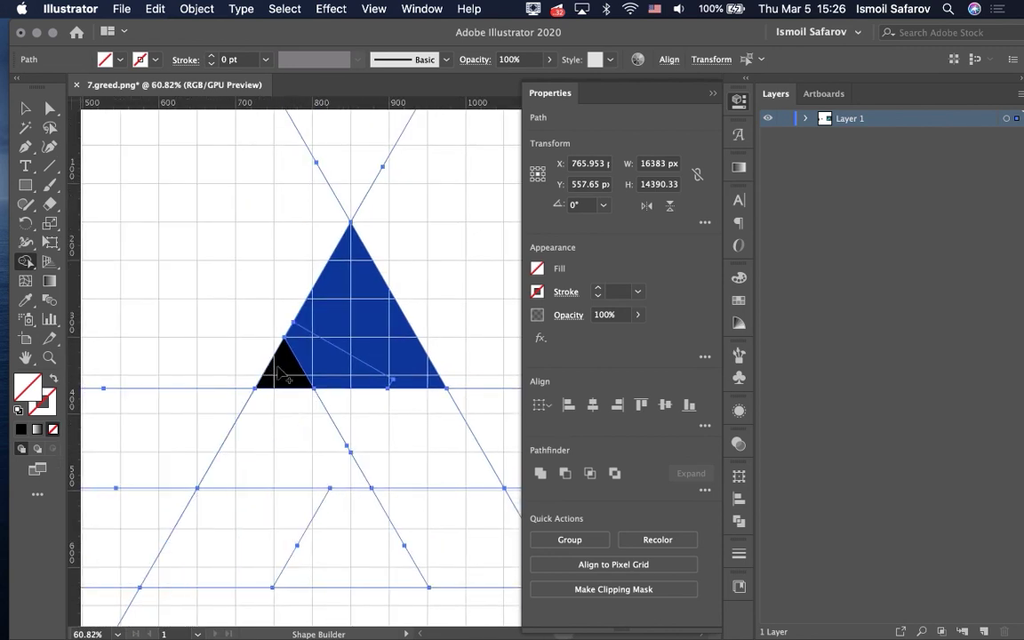
{"action": "left_click", "coordinate": [271, 375], "text": "alt"}
- Merge the triangle with the strip beneath it and check the paths in Outline view
{"action": "scroll", "coordinate": [283, 393], "scroll_direction": "down", "scroll_amount": 3}
{"action": "scroll", "coordinate": [284, 396], "scroll_direction": "right", "scroll_amount": 3}
{"action": "scroll", "coordinate": [283, 396], "scroll_direction": "left", "scroll_amount": 6}
{"action": "scroll", "coordinate": [284, 396], "scroll_direction": "up", "scroll_amount": 1}
{"action": "left_click_drag", "start_coordinate": [229, 430], "coordinate": [255, 455]}
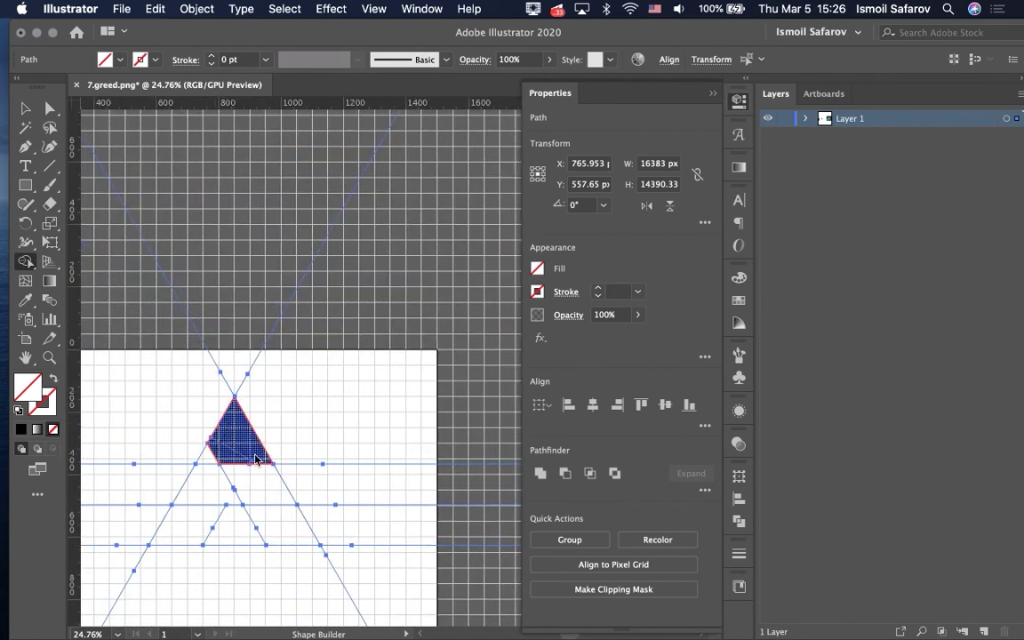
{"action": "scroll", "coordinate": [248, 468], "scroll_direction": "up", "scroll_amount": 3}
{"action": "key", "text": "v"}
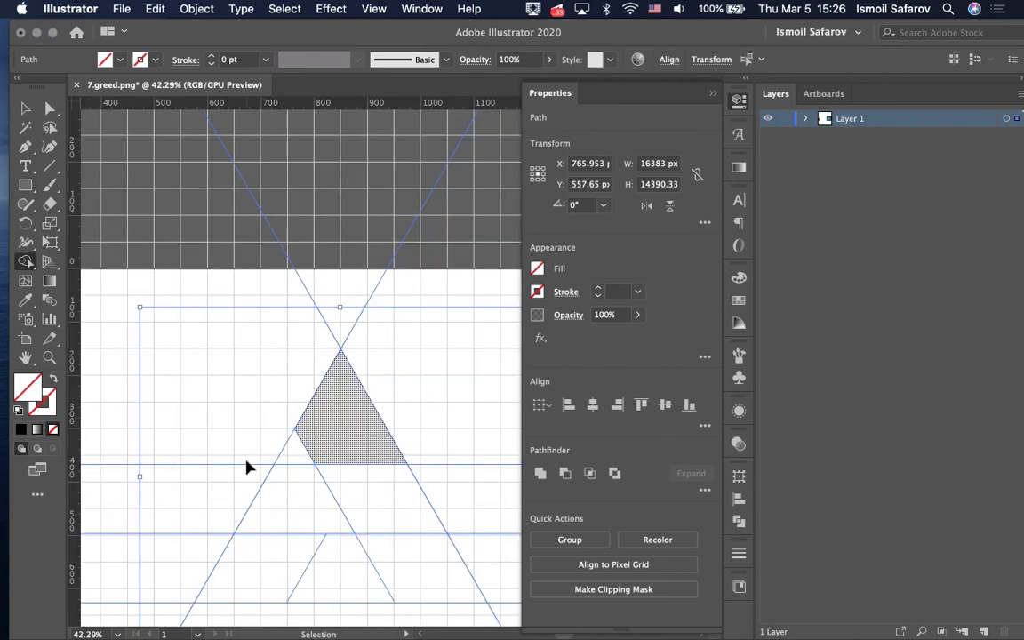
{"action": "key", "text": "shift+m"}
{"action": "key", "text": "cmd+y"}
{"action": "key", "text": "cmd+y"}
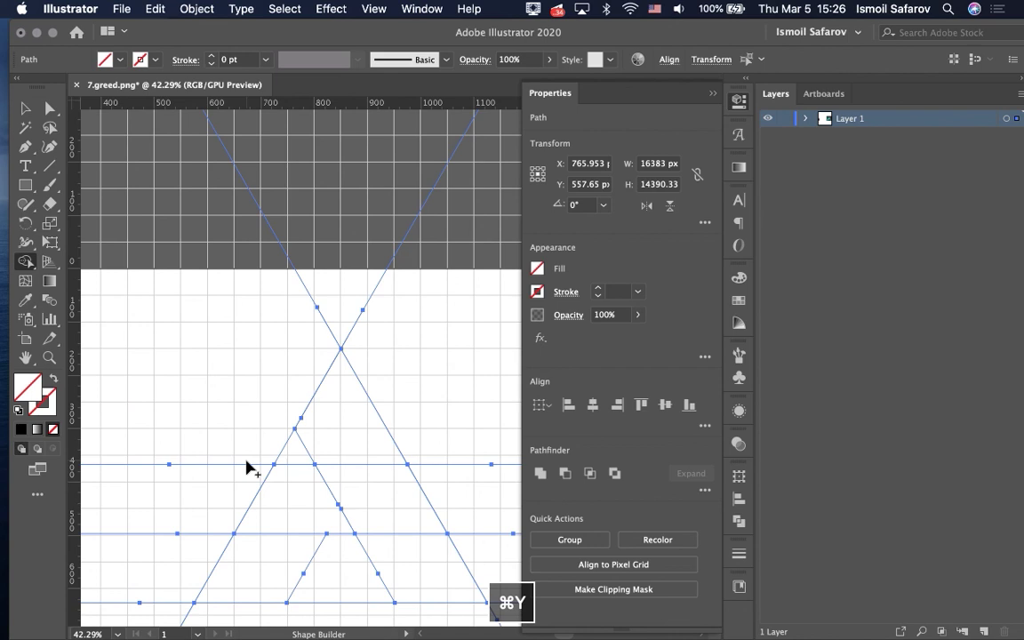
{"action": "scroll", "coordinate": [228, 395], "scroll_direction": "down", "scroll_amount": 3}
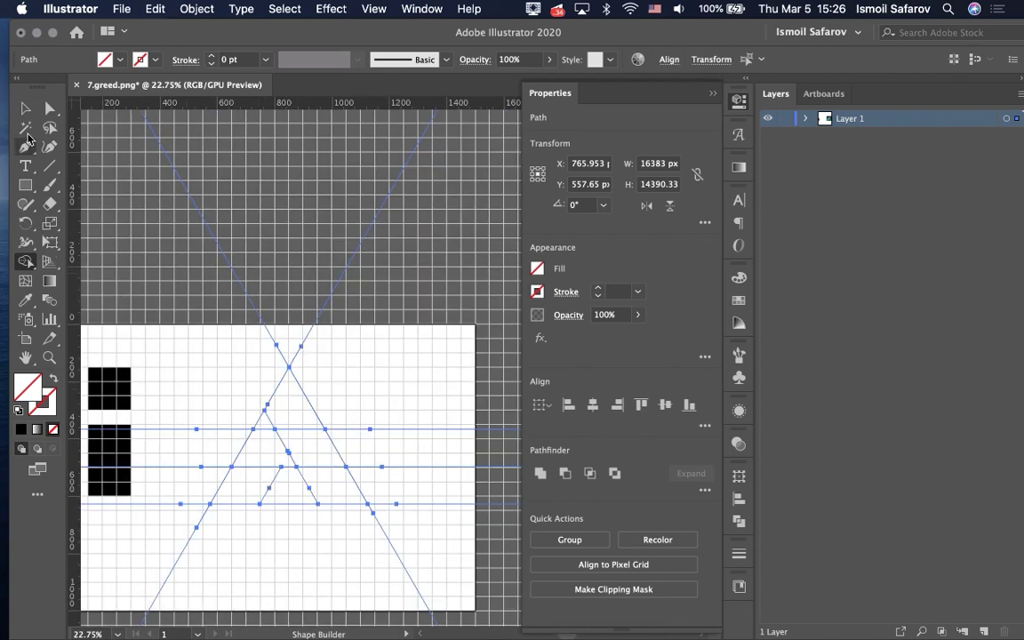
- Give the traced A paths a solid black fill, then select the apex triangle
{"action": "left_click", "coordinate": [25, 107]}
{"action": "left_click", "coordinate": [222, 360]}
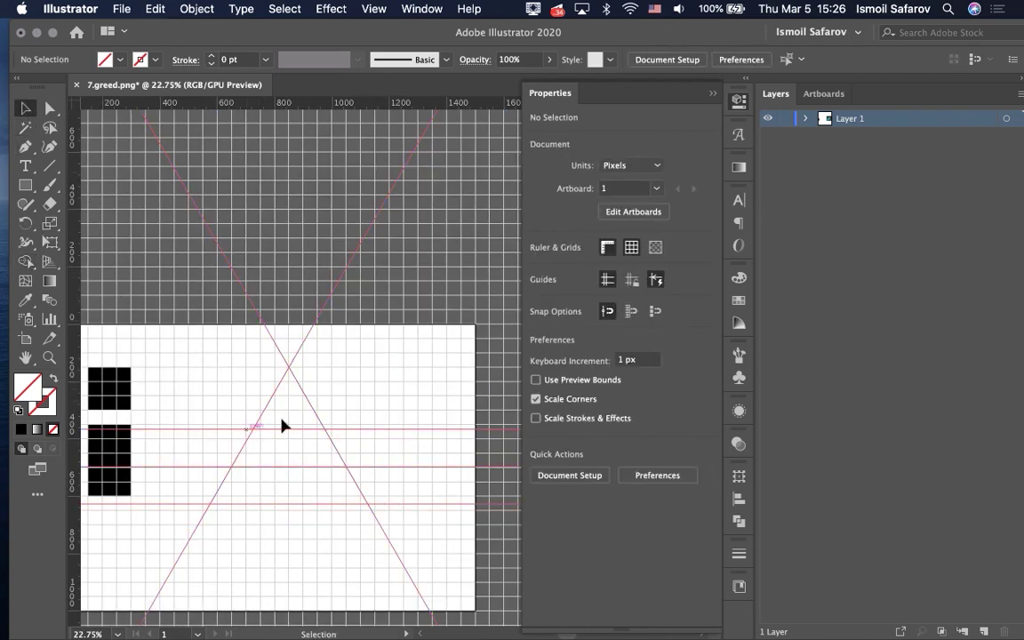
{"action": "scroll", "coordinate": [257, 362], "scroll_direction": "down", "scroll_amount": 2}
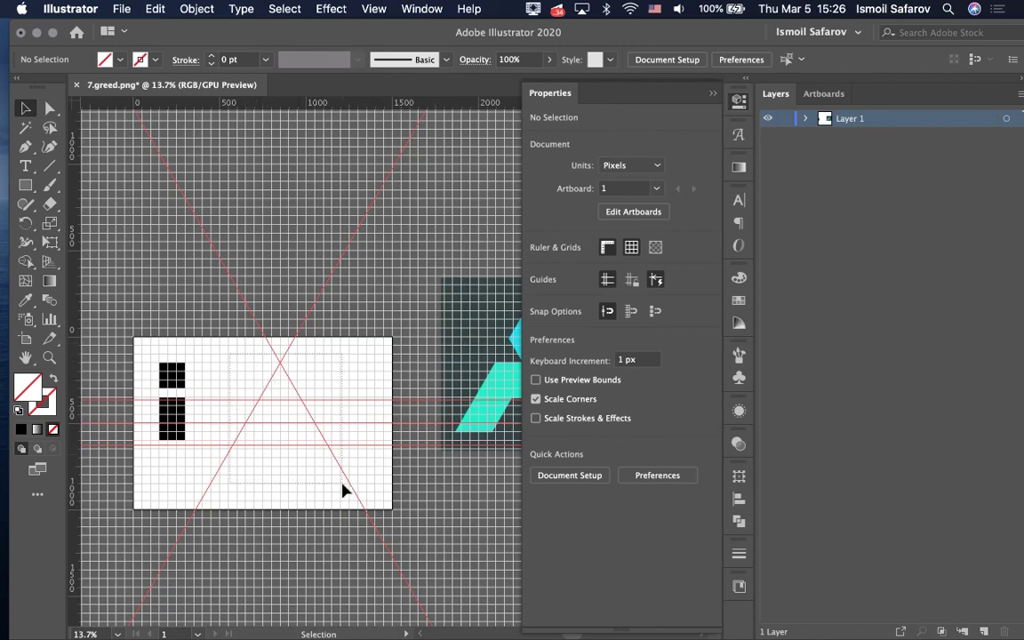
{"action": "left_click", "coordinate": [297, 463]}
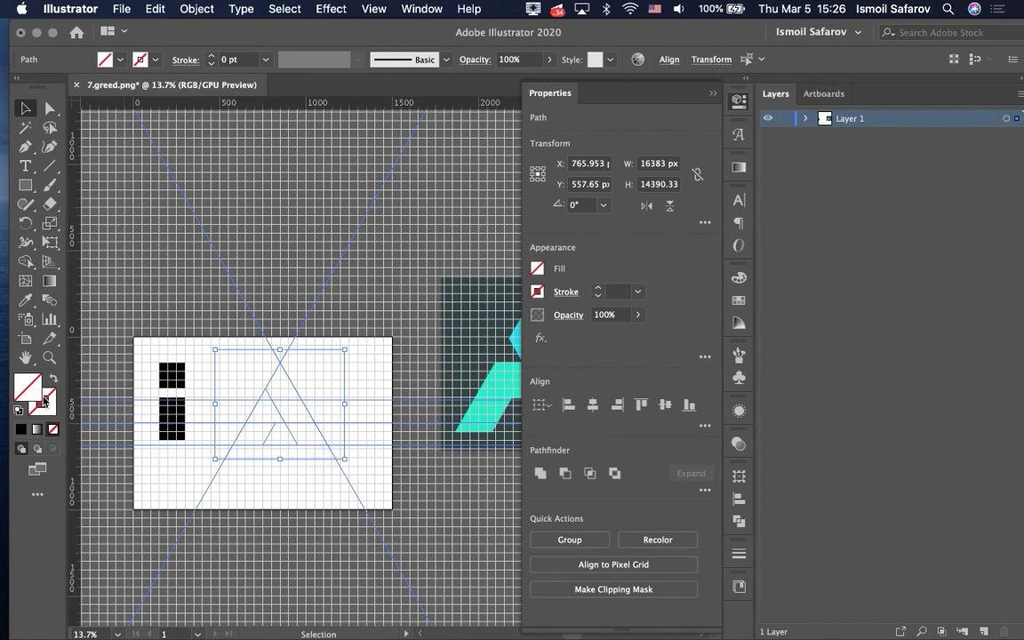
{"action": "left_click", "coordinate": [20, 429]}
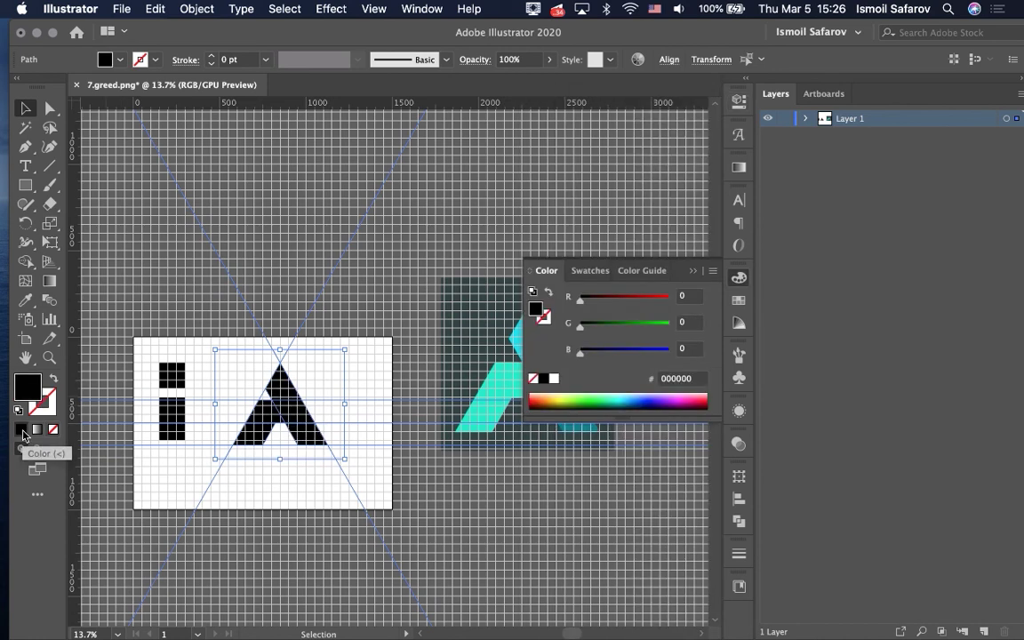
{"action": "left_click", "coordinate": [250, 515]}
{"action": "scroll", "coordinate": [250, 515], "scroll_direction": "up", "scroll_amount": 5}
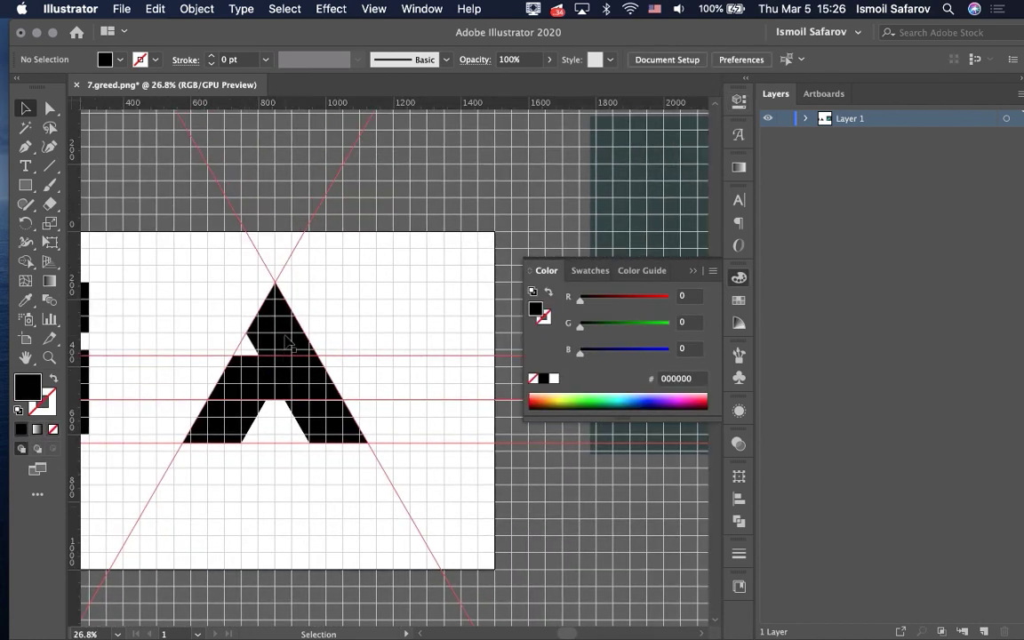
{"action": "left_click", "coordinate": [285, 339]}
{"action": "scroll", "coordinate": [286, 340], "scroll_direction": "down", "scroll_amount": 5}
- Eyedrop the reference logo's cyan onto the apex triangle
{"action": "scroll", "coordinate": [266, 342], "scroll_direction": "right", "scroll_amount": 3}
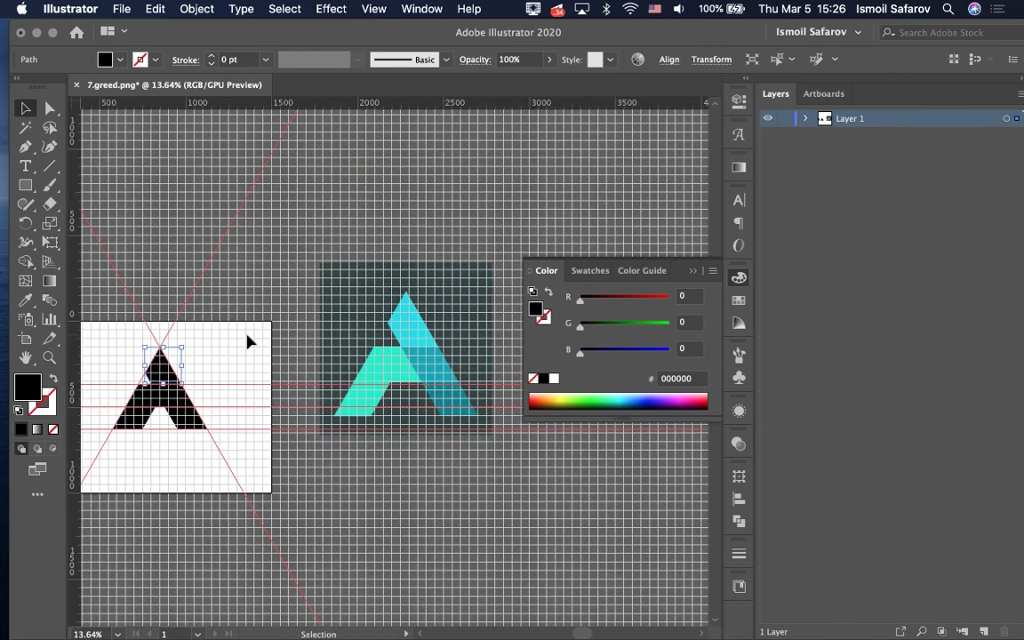
{"action": "left_click", "coordinate": [26, 299]}
{"action": "left_click", "coordinate": [400, 306]}
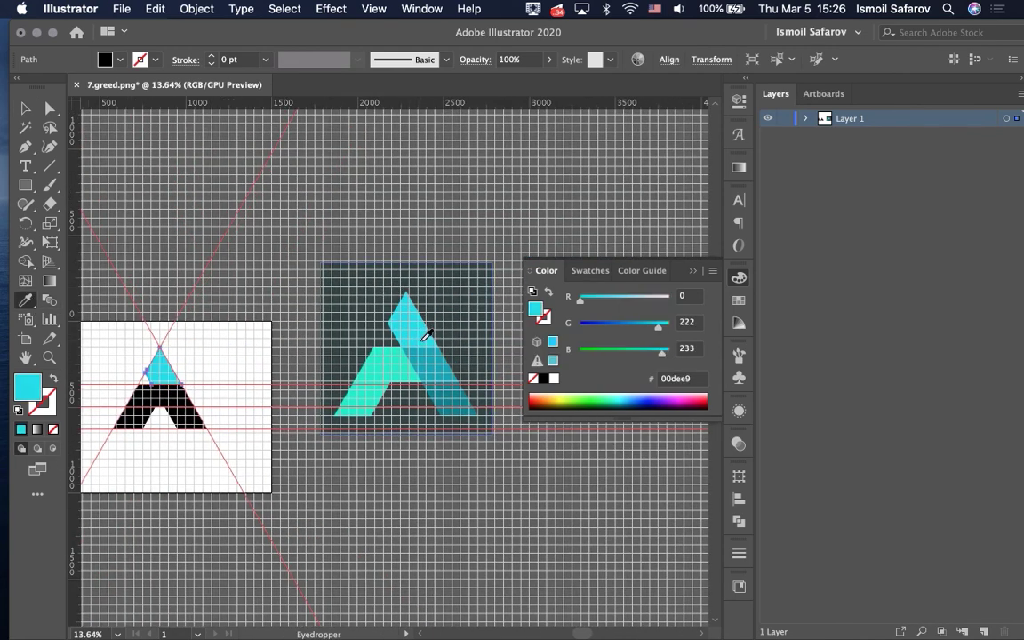
{"action": "left_click", "coordinate": [26, 107]}
- Color the right bar of the A with the logo's dark teal
{"action": "left_click", "coordinate": [173, 393]}
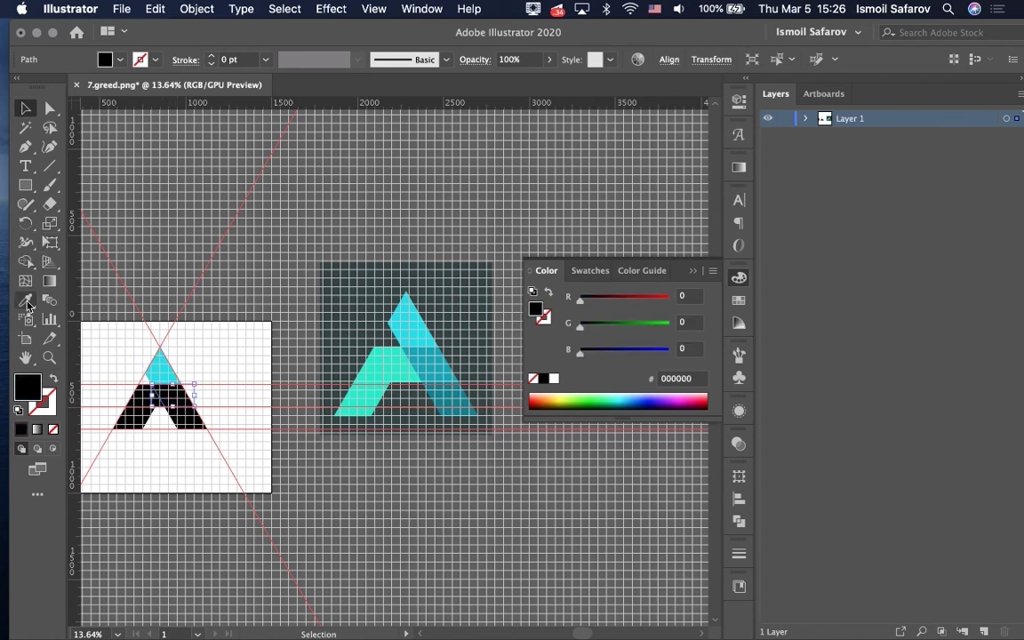
{"action": "left_click", "coordinate": [26, 299]}
{"action": "left_click", "coordinate": [435, 359]}
{"action": "key", "text": "v"}
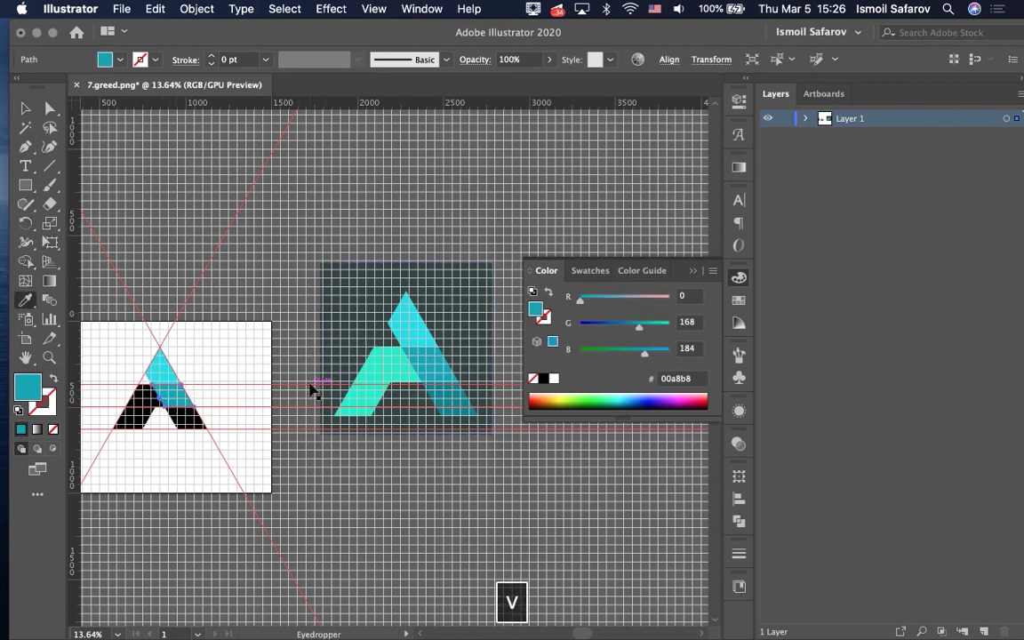
{"action": "key", "text": "ctrl+z"}
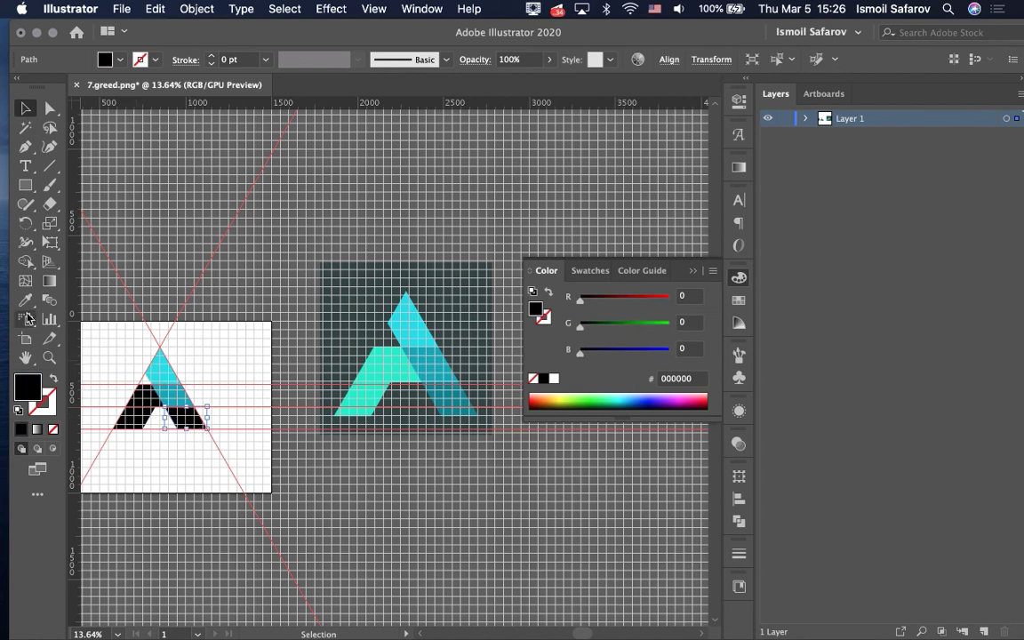
{"action": "left_click", "coordinate": [26, 300]}
{"action": "left_click", "coordinate": [444, 398]}
{"action": "key", "text": "v"}
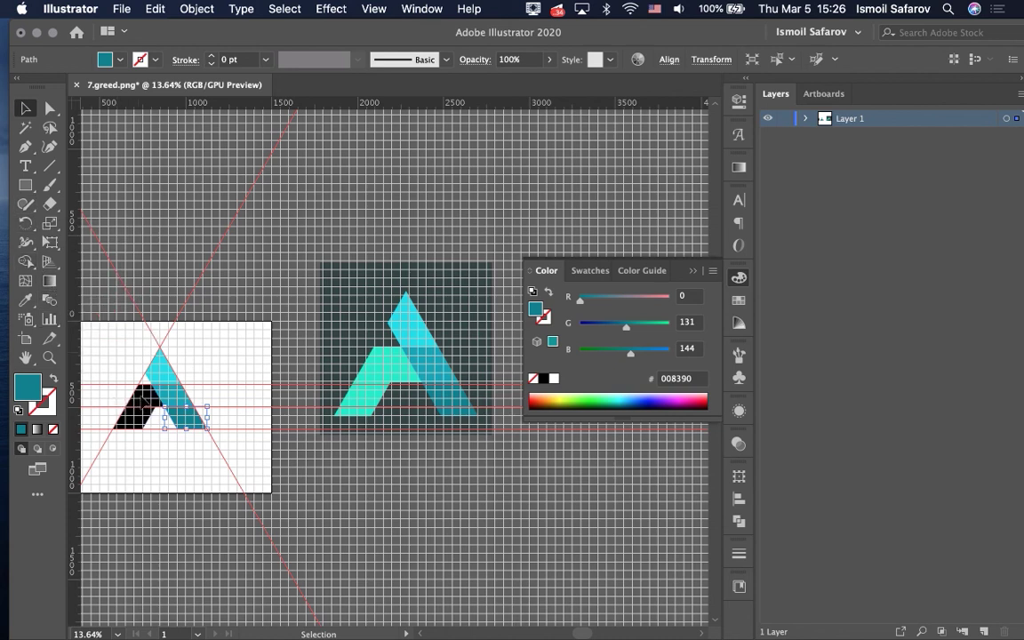
- Color the left leg with the logo's light teal #00efca and deselect
{"action": "left_click", "coordinate": [143, 399]}
{"action": "key", "text": "i"}
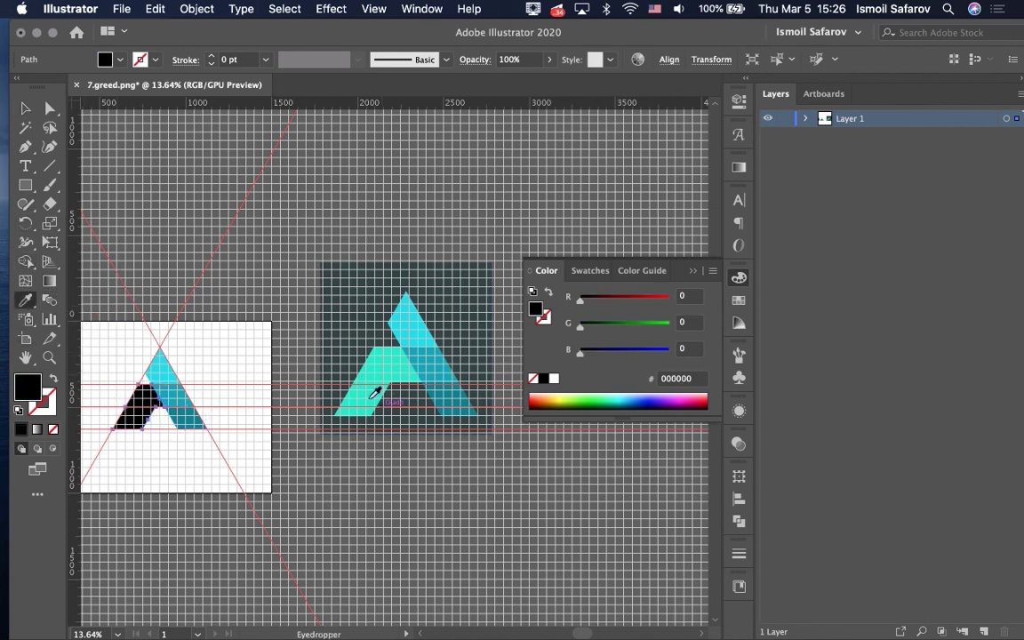
{"action": "left_click", "coordinate": [373, 396]}
{"action": "key", "text": "v"}
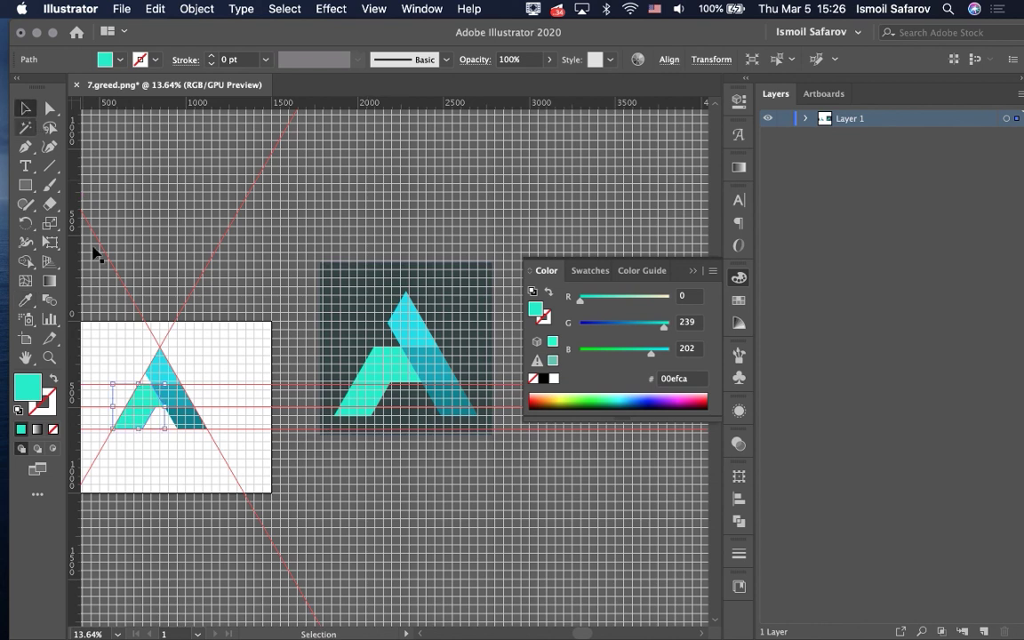
{"action": "left_click", "coordinate": [110, 343]}
{"action": "scroll", "coordinate": [110, 343], "scroll_direction": "up", "scroll_amount": 3}
{"action": "scroll", "coordinate": [110, 343], "scroll_direction": "up", "scroll_amount": 1}
{"action": "scroll", "coordinate": [110, 343], "scroll_direction": "down", "scroll_amount": 1}
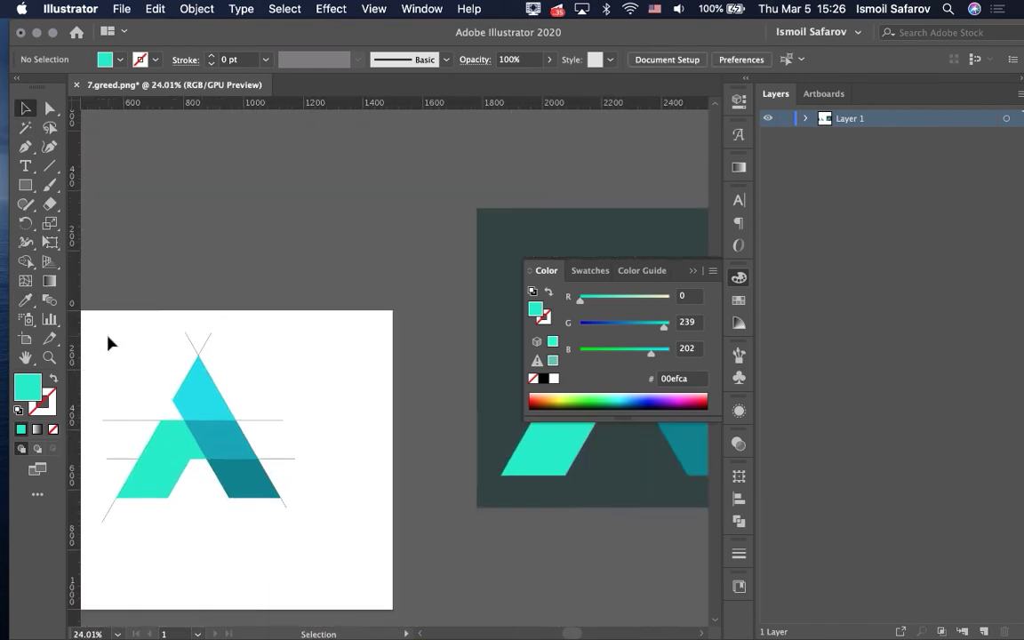
- Hide the document grid and the red guides via View > Hide Guides
{"action": "key", "text": "super+apostrophe"}
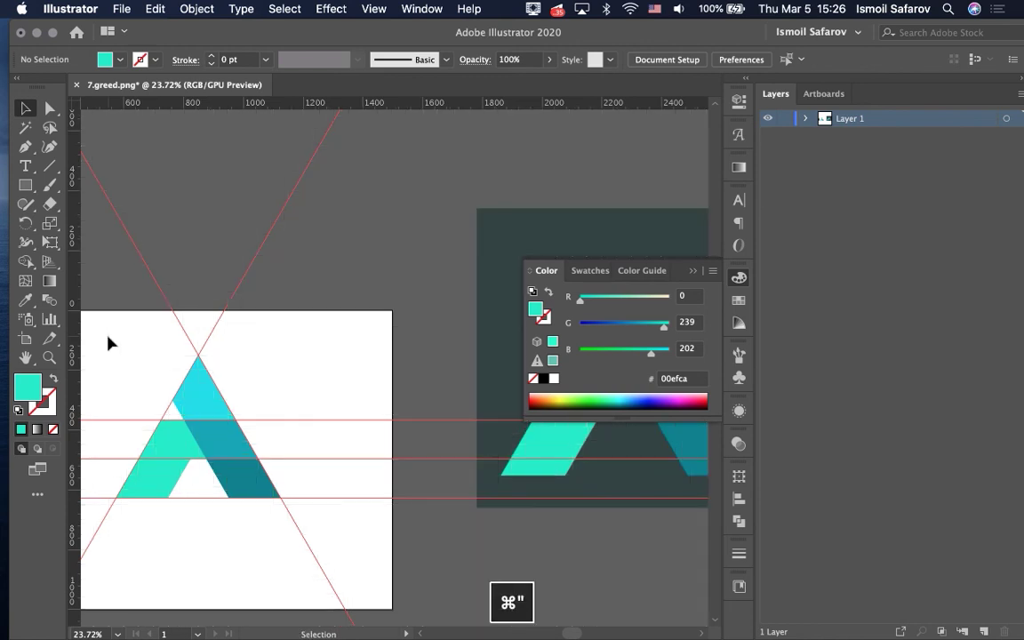
{"action": "key", "text": "super+semicolon"}
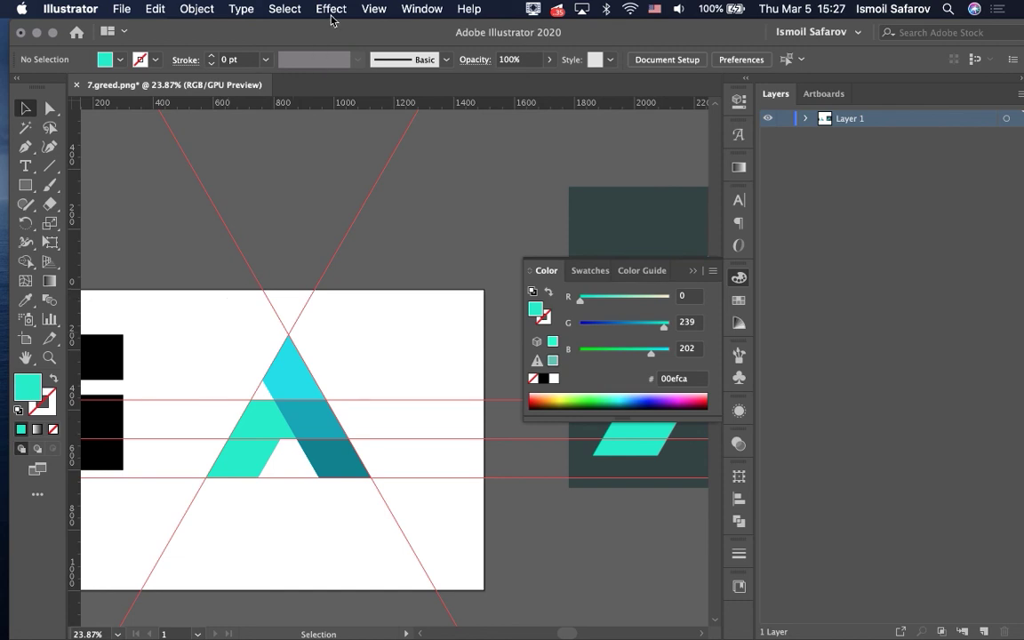
{"action": "left_click", "coordinate": [375, 11]}
{"action": "scroll", "coordinate": [404, 498], "scroll_direction": "down", "scroll_amount": 2}
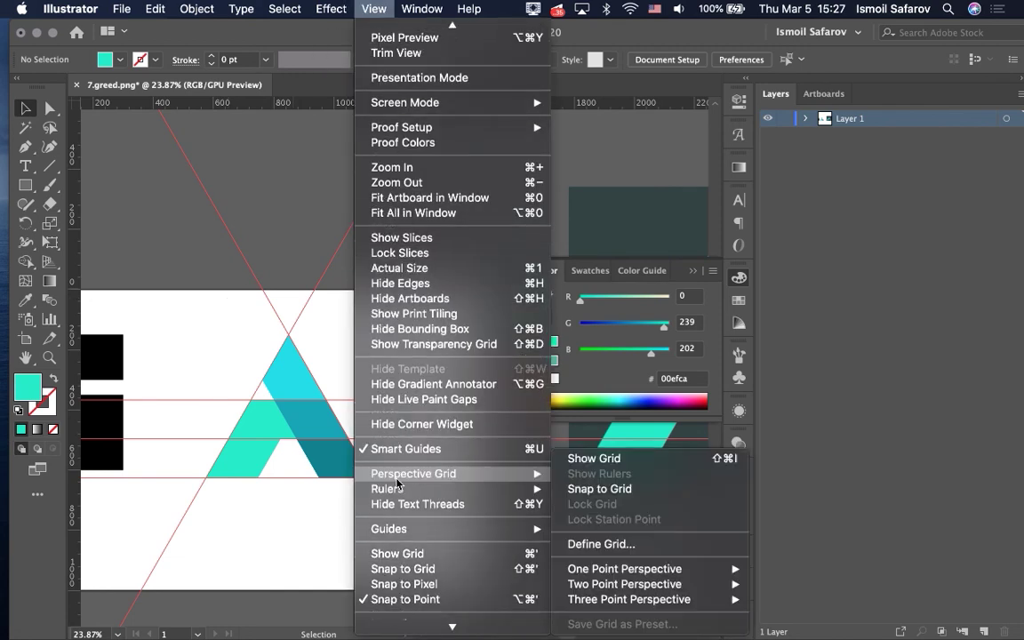
{"action": "mouse_move", "coordinate": [388, 528]}
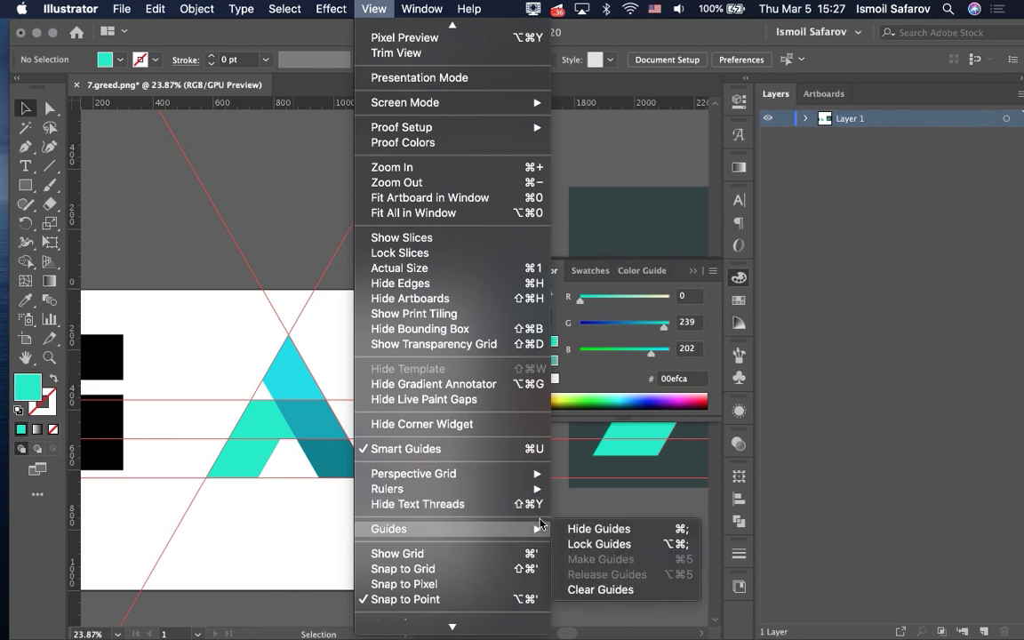
{"action": "left_click", "coordinate": [601, 530]}
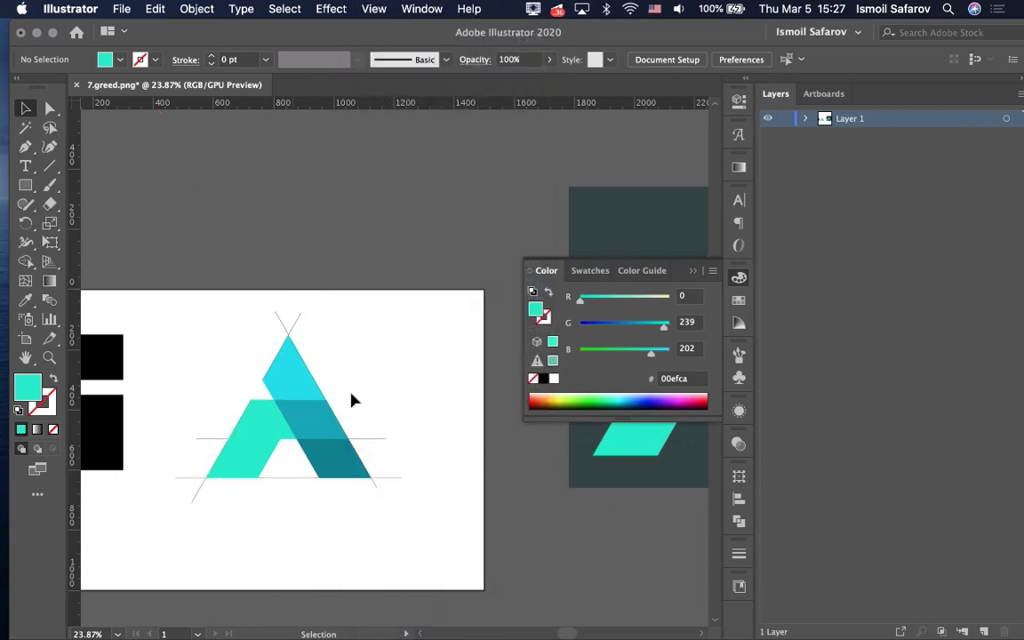
{"action": "scroll", "coordinate": [233, 365], "scroll_direction": "up", "scroll_amount": 2, "text": "alt"}
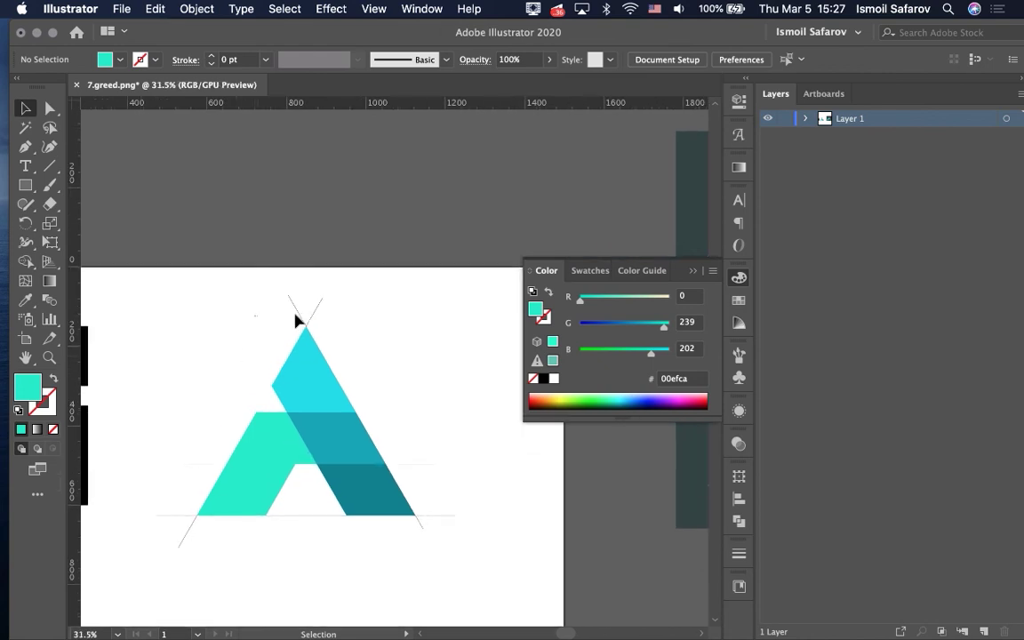
- Delete the stray lines above the apex, left of the logo, left of the base and under the gap
{"action": "left_click", "coordinate": [318, 306]}
{"action": "key", "text": "BackSpace"}
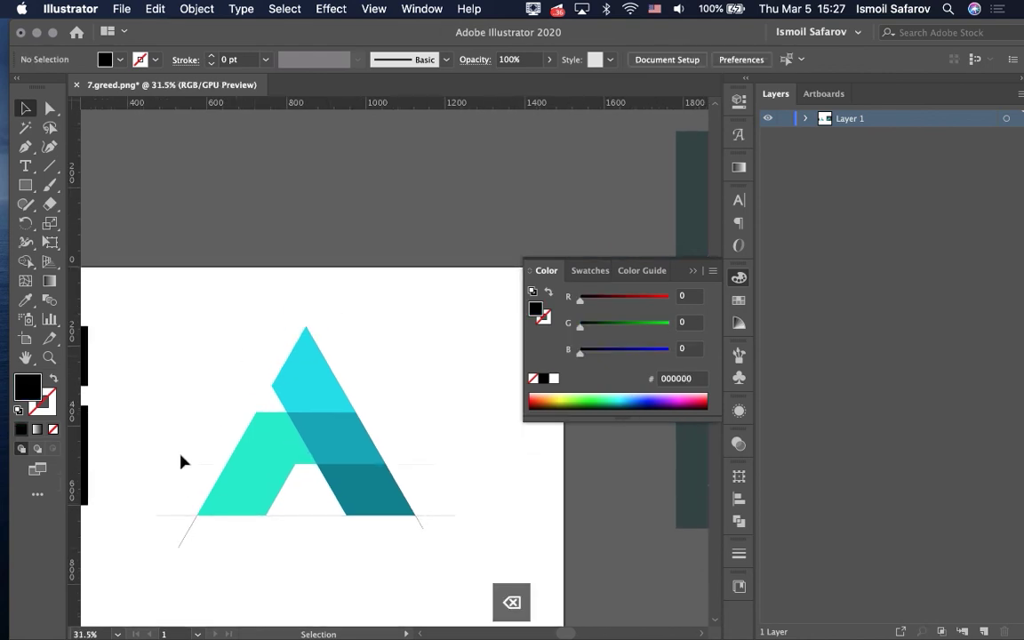
{"action": "left_click", "coordinate": [177, 481]}
{"action": "key", "text": "BackSpace"}
{"action": "left_click", "coordinate": [188, 586]}
{"action": "key", "text": "BackSpace"}
{"action": "left_click", "coordinate": [320, 511]}
{"action": "key", "text": "BackSpace"}
- Delete the remaining stray lines at the right notch and beside the right leg
{"action": "left_click", "coordinate": [416, 464]}
{"action": "key", "text": "BackSpace"}
{"action": "left_click", "coordinate": [451, 515]}
{"action": "key", "text": "BackSpace"}
{"action": "left_click_drag", "start_coordinate": [402, 543], "coordinate": [432, 524]}
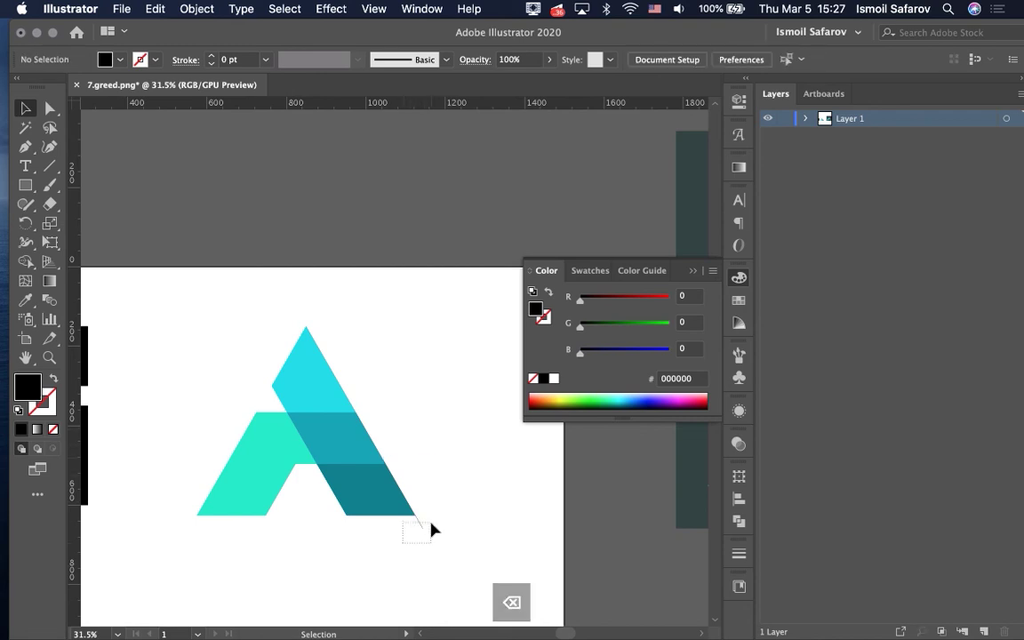
{"action": "scroll", "coordinate": [430, 528], "scroll_direction": "down", "scroll_amount": 3}
{"action": "scroll", "coordinate": [431, 515], "scroll_direction": "up", "scroll_amount": 2}
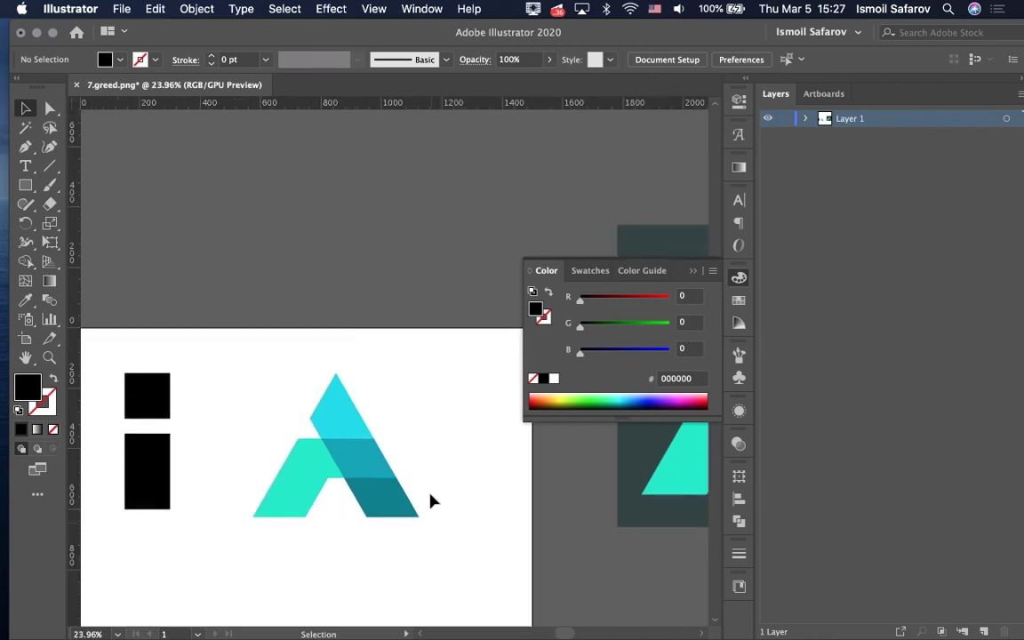
{"action": "left_click", "coordinate": [413, 464]}
{"action": "scroll", "coordinate": [391, 399], "scroll_direction": "up", "scroll_amount": 3}
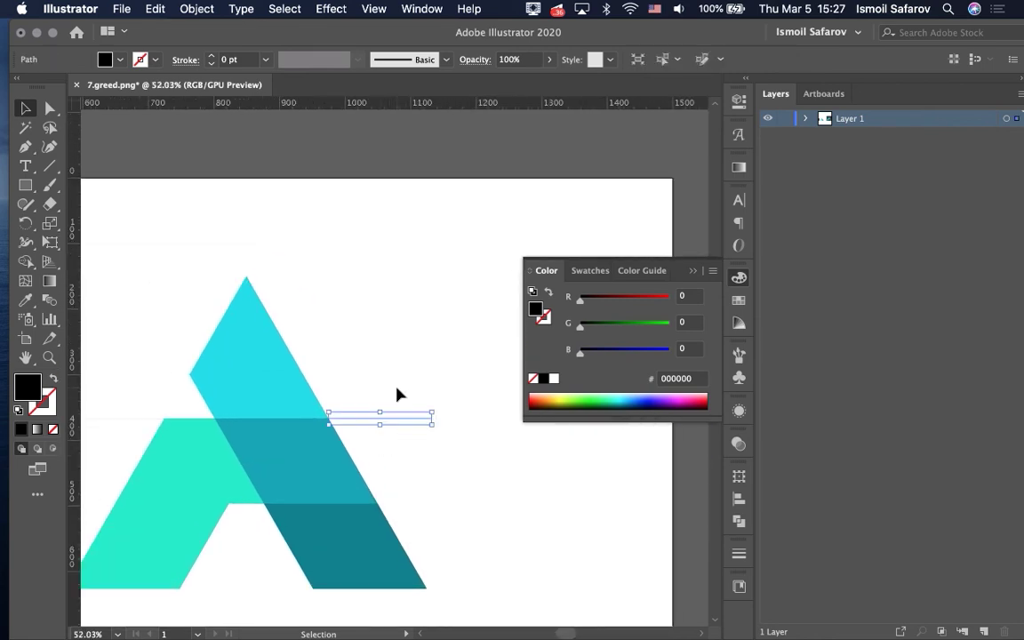
{"action": "key", "text": "BackSpace"}
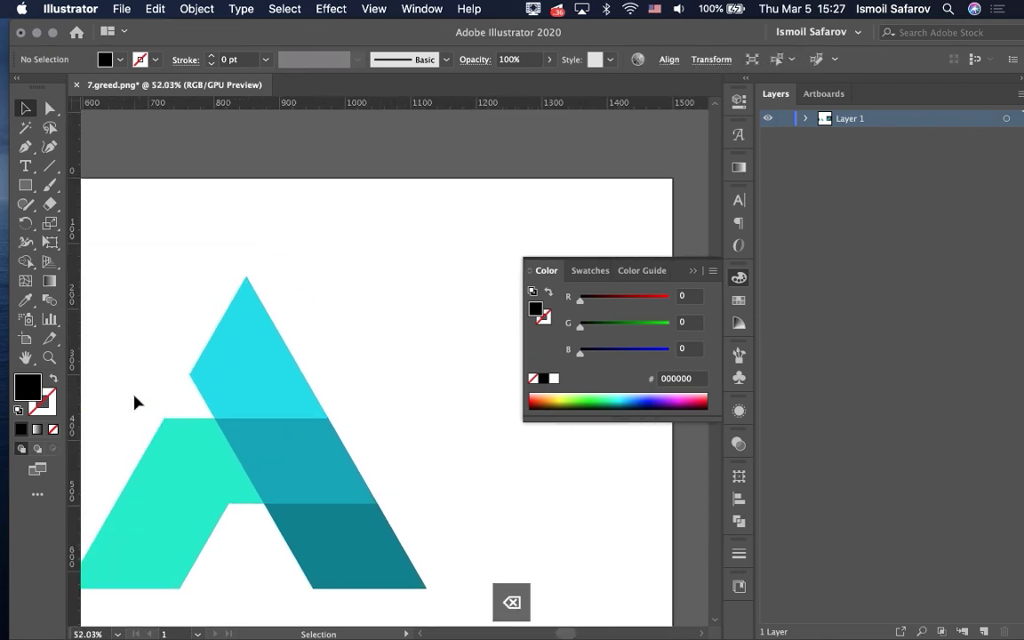
- Move the dark reference image beside the artboard and deselect it
{"action": "scroll", "coordinate": [135, 403], "scroll_direction": "down", "scroll_amount": 1}
{"action": "scroll", "coordinate": [135, 402], "scroll_direction": "down", "scroll_amount": 2}
{"action": "scroll", "coordinate": [135, 402], "scroll_direction": "down", "scroll_amount": 1}
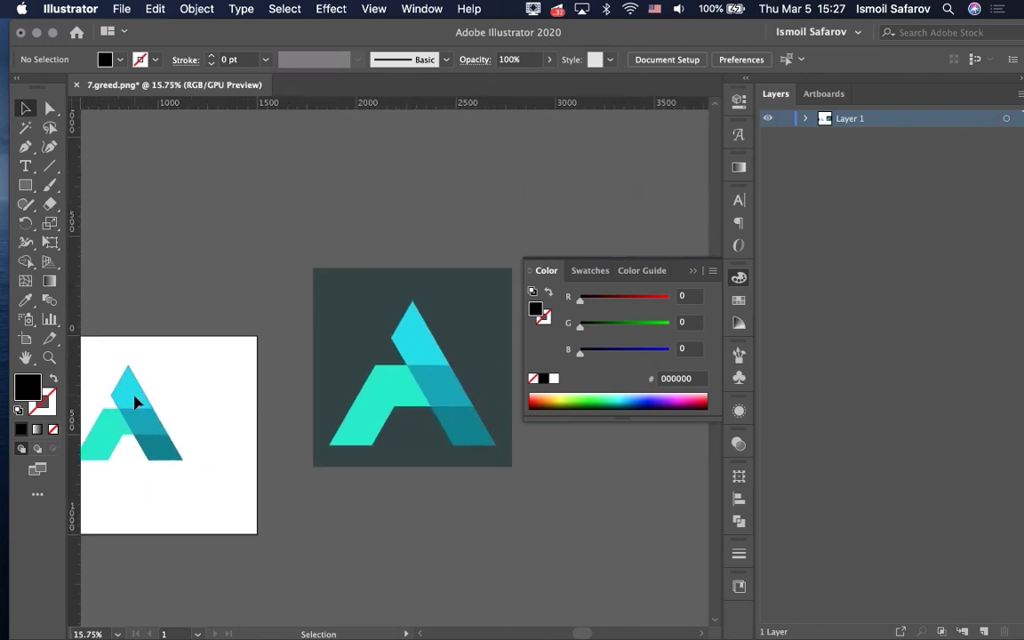
{"action": "left_click_drag", "start_coordinate": [375, 446], "coordinate": [309, 517]}
{"action": "left_click", "coordinate": [224, 505]}
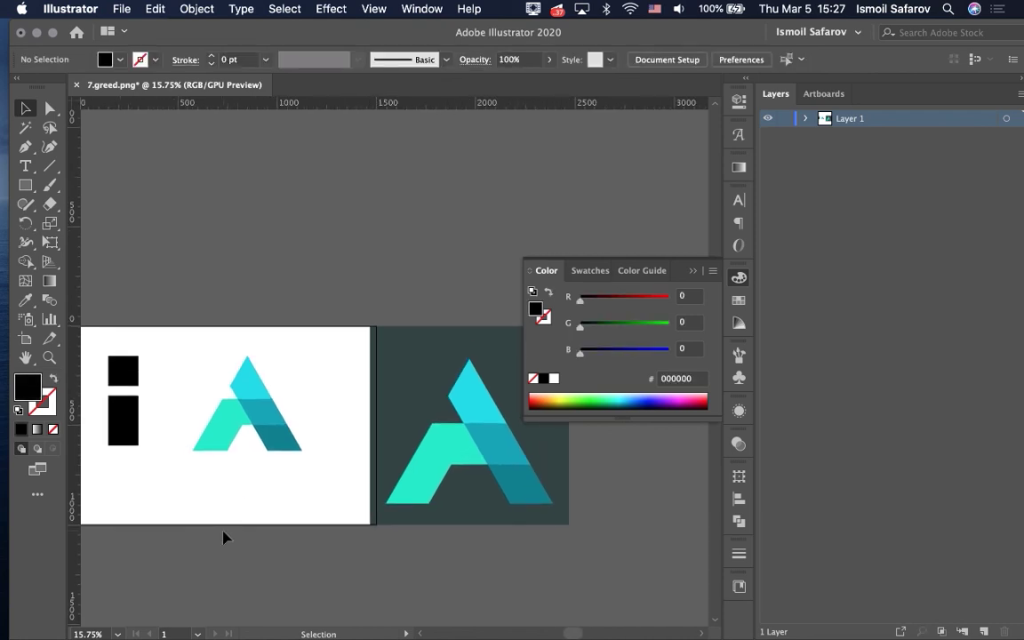
{"action": "scroll", "coordinate": [224, 537], "scroll_direction": "up", "scroll_amount": 2}
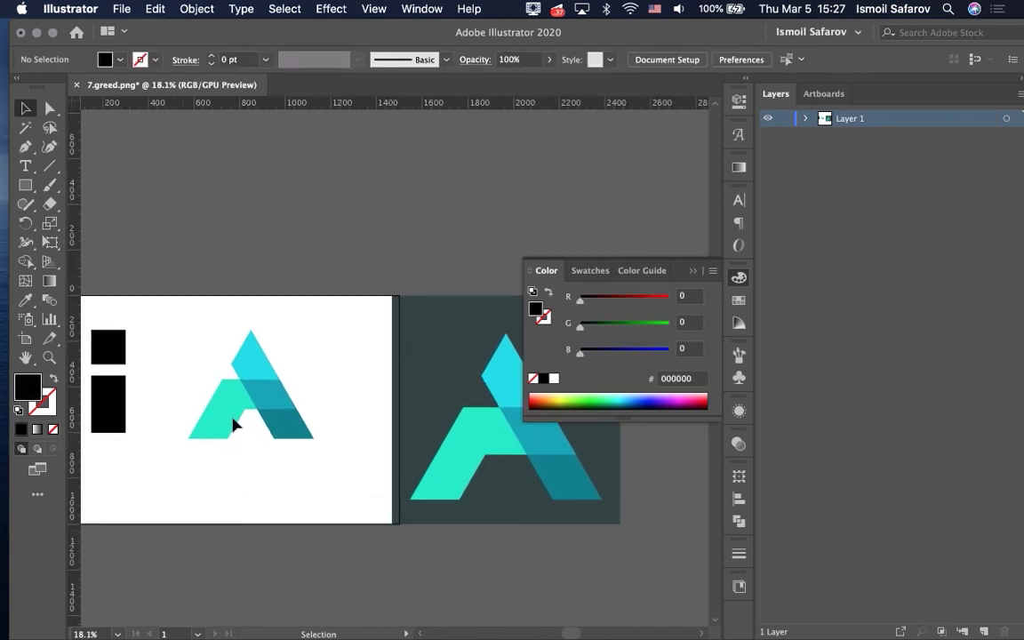
- Select all the A shapes, group them with Cmd+G, and deselect
{"action": "left_click", "coordinate": [332, 349]}
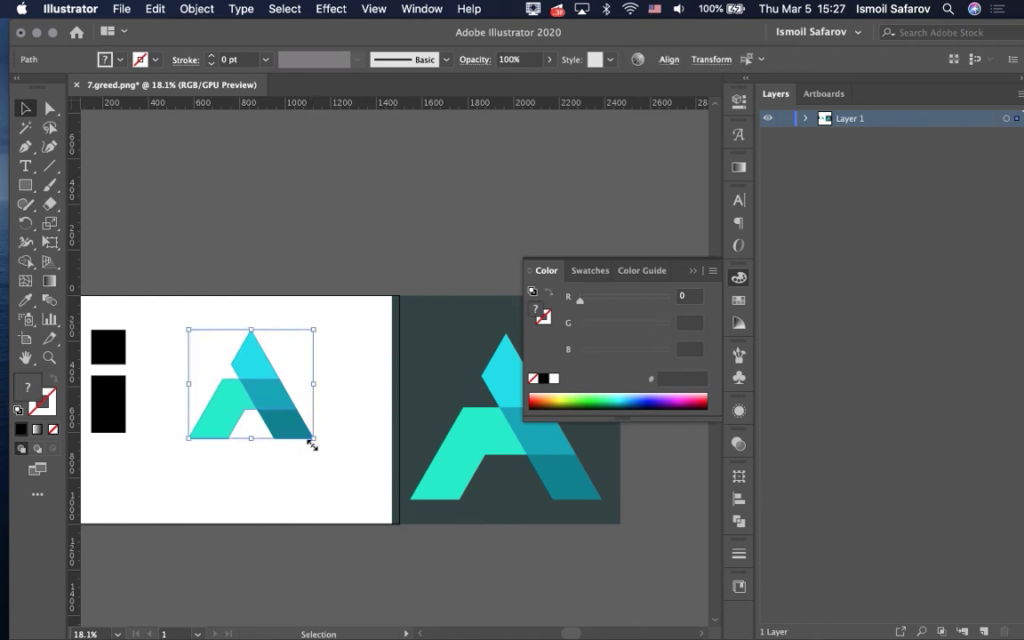
{"action": "key", "text": "super+g"}
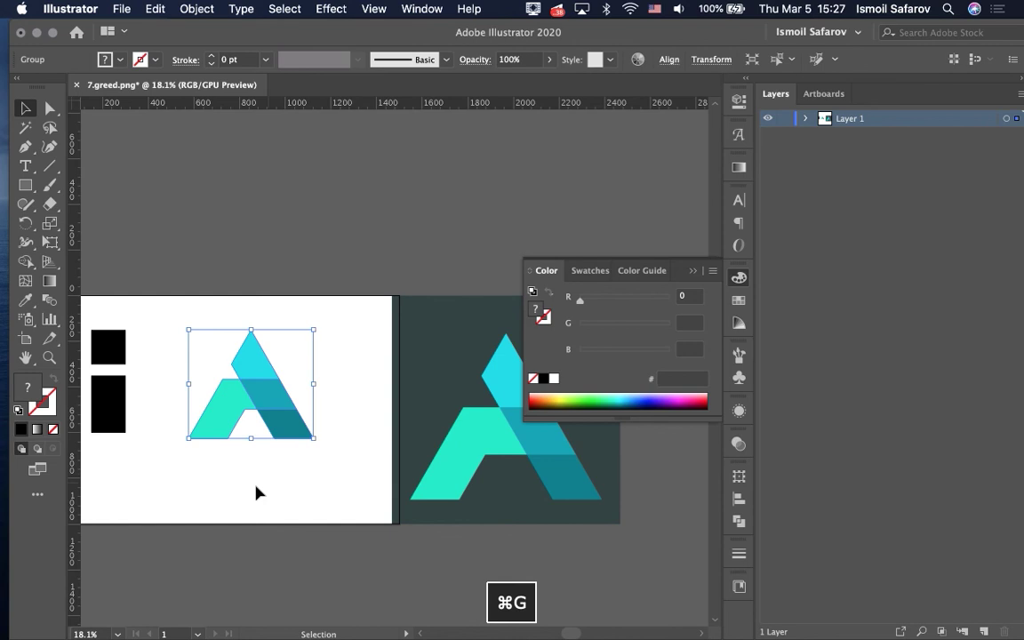
{"action": "left_click", "coordinate": [247, 475]}
{"action": "scroll", "coordinate": [247, 430], "scroll_direction": "up", "scroll_amount": 3}
{"action": "scroll", "coordinate": [247, 429], "scroll_direction": "up", "scroll_amount": 4}
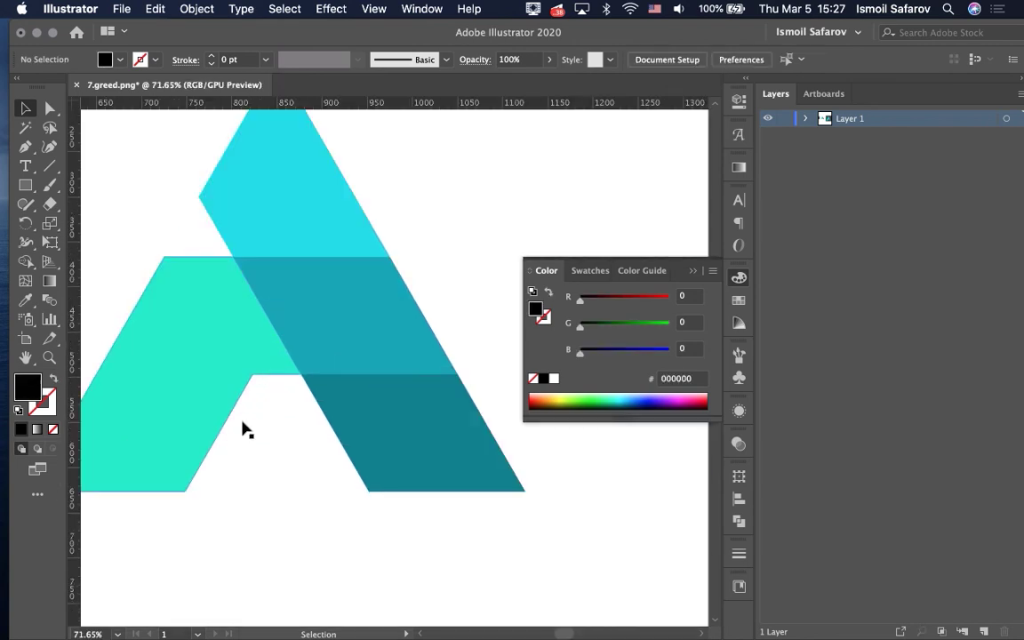
{"action": "scroll", "coordinate": [262, 471], "scroll_direction": "up", "scroll_amount": 1}
{"action": "scroll", "coordinate": [262, 471], "scroll_direction": "down", "scroll_amount": 2}
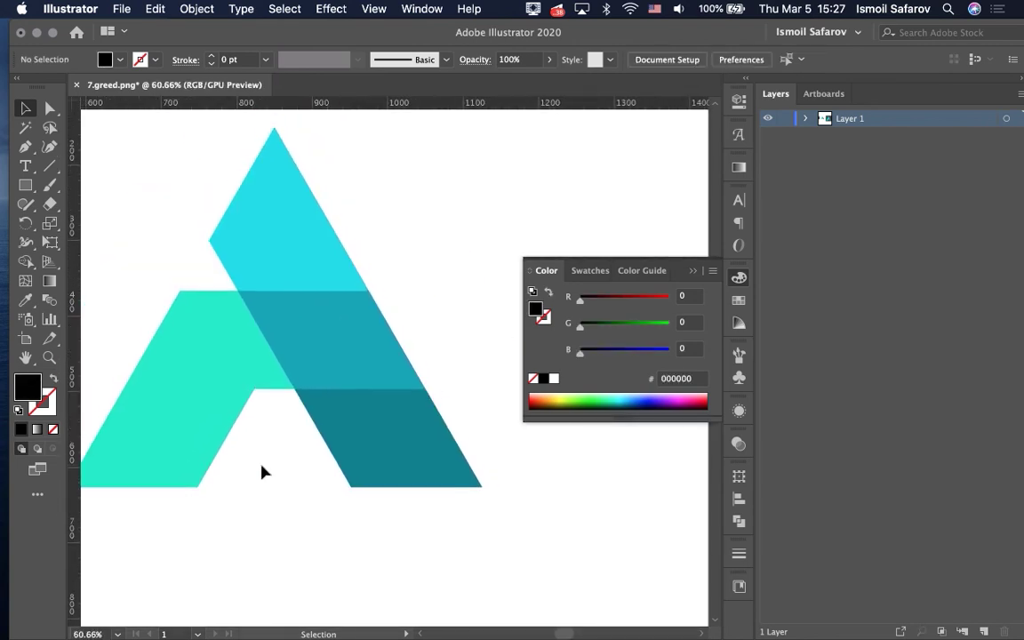
{"action": "scroll", "coordinate": [262, 470], "scroll_direction": "down", "scroll_amount": 1}
- Scroll around the canvas to inspect the finished three-tone A logo
{"action": "scroll", "coordinate": [262, 470], "scroll_direction": "down", "scroll_amount": 1}
{"action": "scroll", "coordinate": [262, 471], "scroll_direction": "down", "scroll_amount": 3}
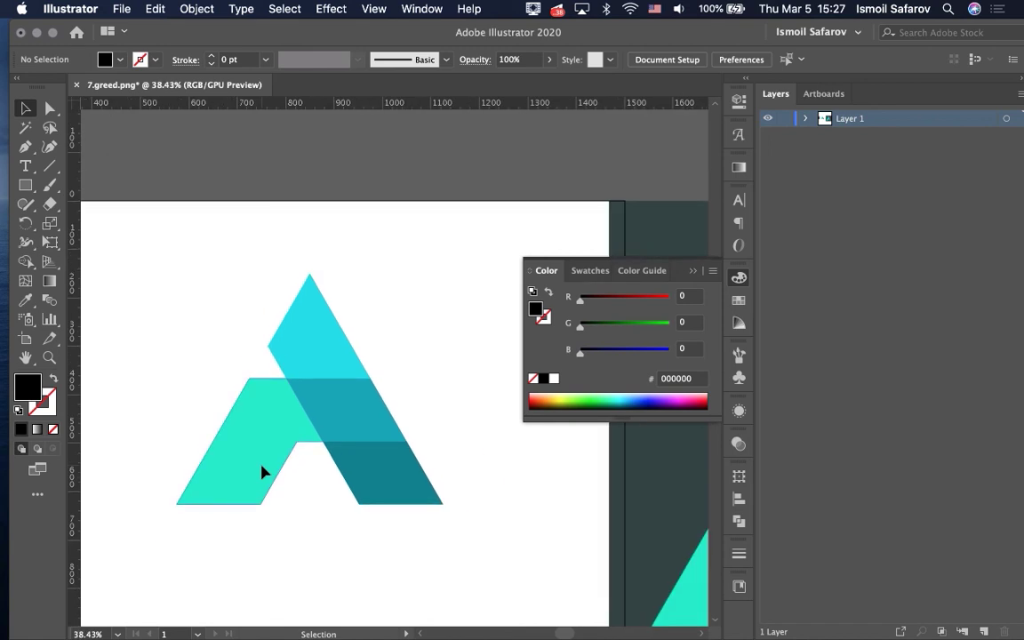
{"action": "scroll", "coordinate": [262, 471], "scroll_direction": "down", "scroll_amount": 2}
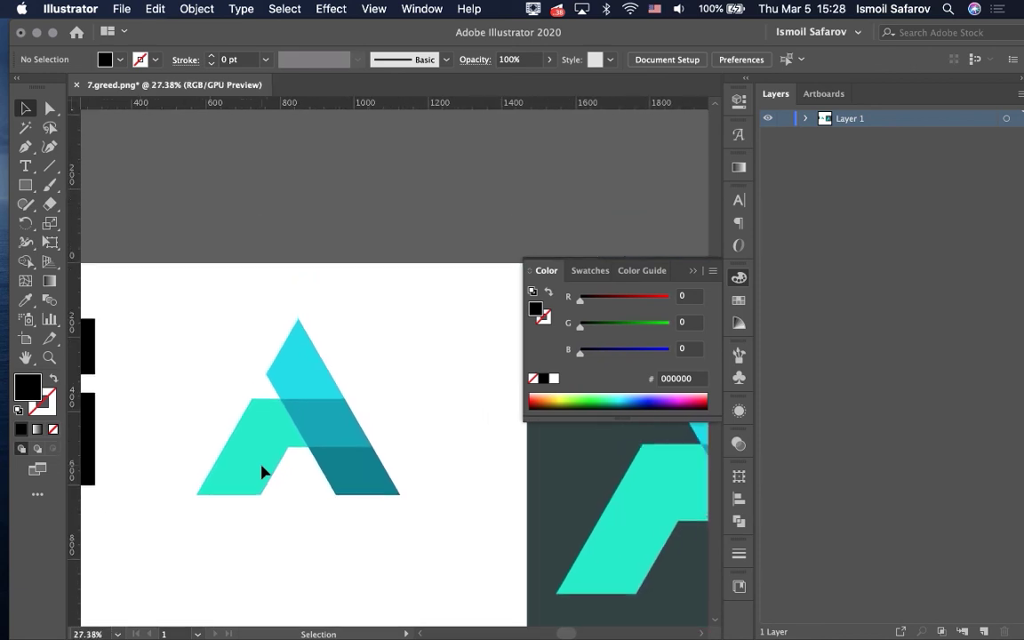
{"action": "scroll", "coordinate": [262, 471], "scroll_direction": "up", "scroll_amount": 2}
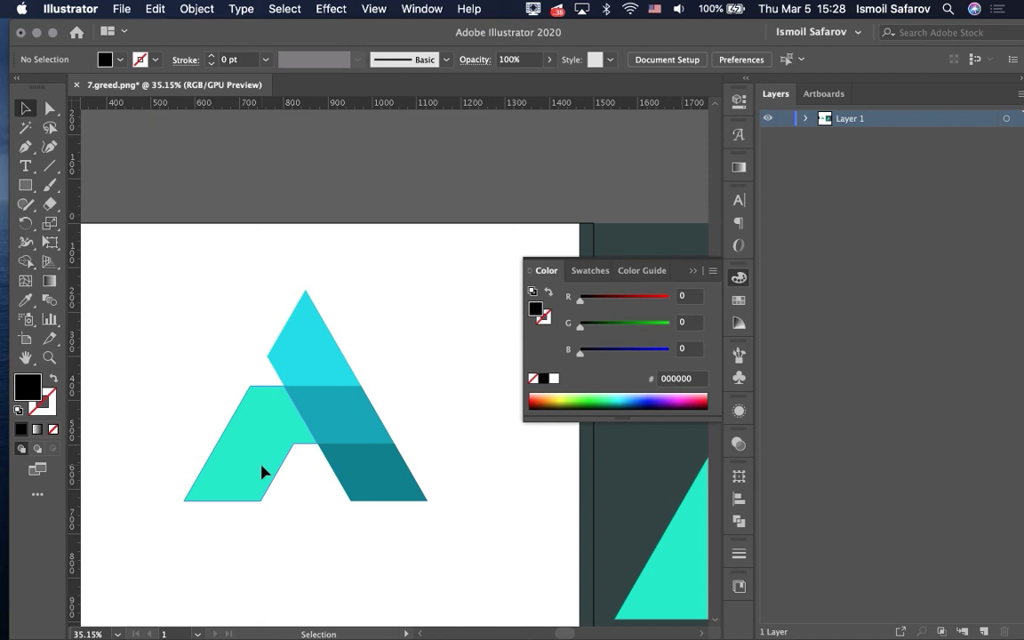
{"action": "scroll", "coordinate": [262, 470], "scroll_direction": "down", "scroll_amount": 1}
{"action": "scroll", "coordinate": [262, 471], "scroll_direction": "down", "scroll_amount": 1}
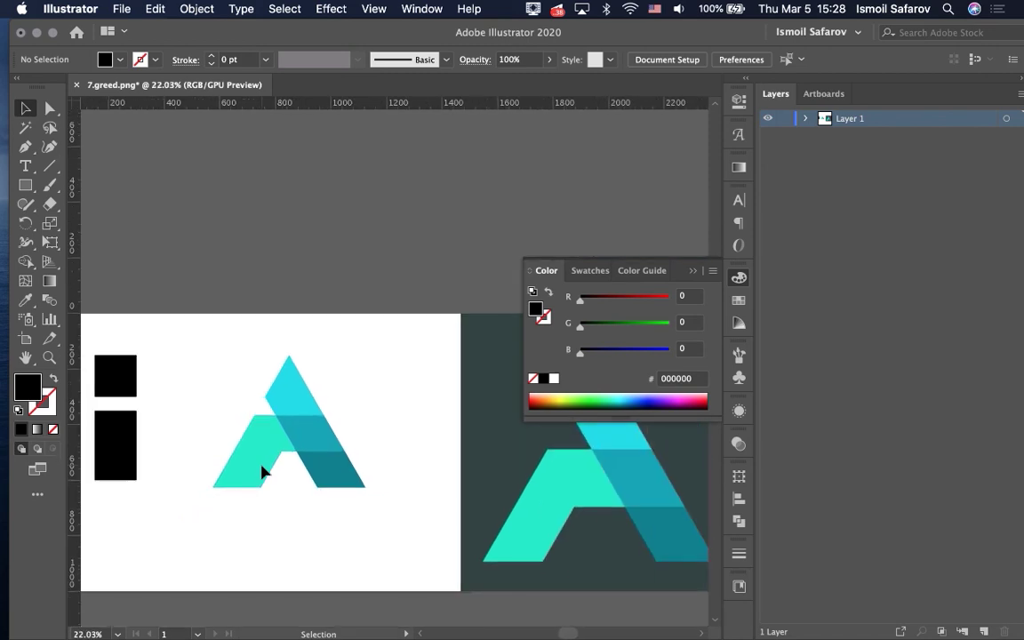
{"action": "scroll", "coordinate": [262, 471], "scroll_direction": "up", "scroll_amount": 2}
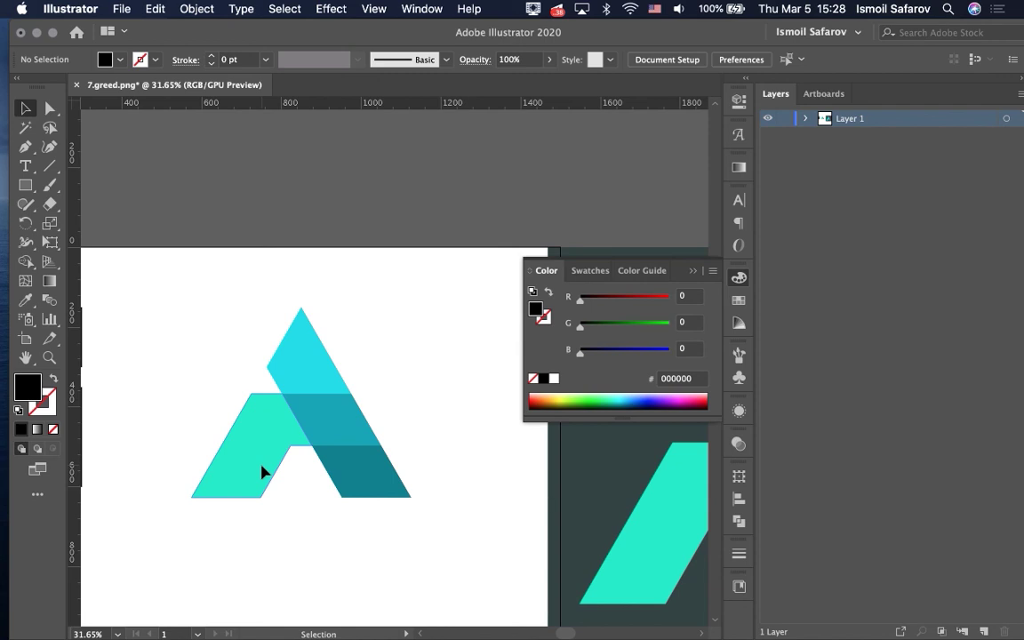
{"action": "scroll", "coordinate": [262, 471], "scroll_direction": "down", "scroll_amount": 1}
{"action": "scroll", "coordinate": [262, 471], "scroll_direction": "up", "scroll_amount": 1}
{"action": "scroll", "coordinate": [262, 471], "scroll_direction": "up", "scroll_amount": 1}
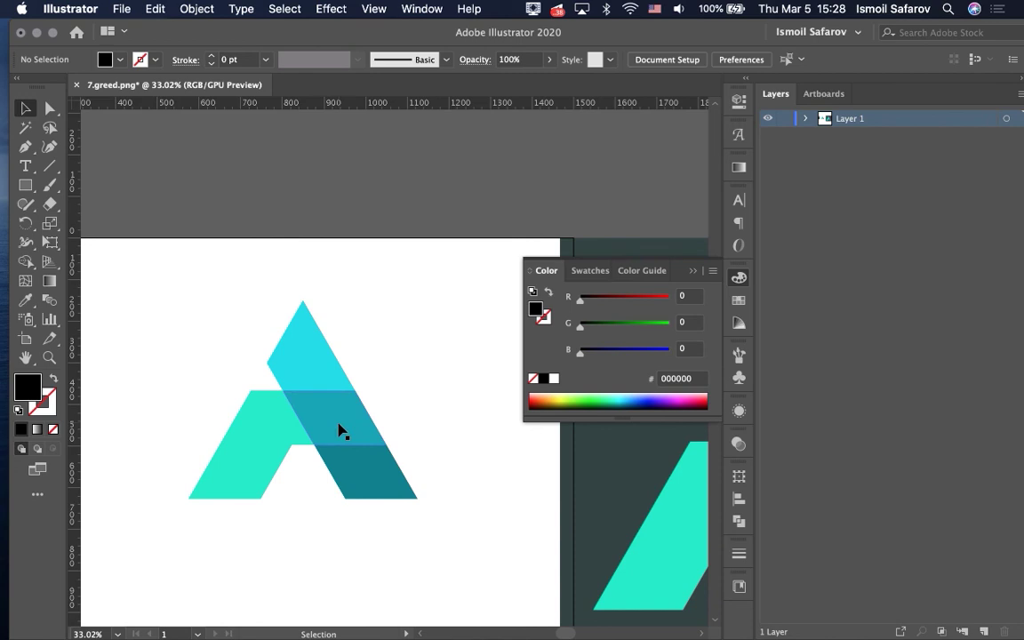
{"action": "scroll", "coordinate": [337, 431], "scroll_direction": "down", "scroll_amount": 3}
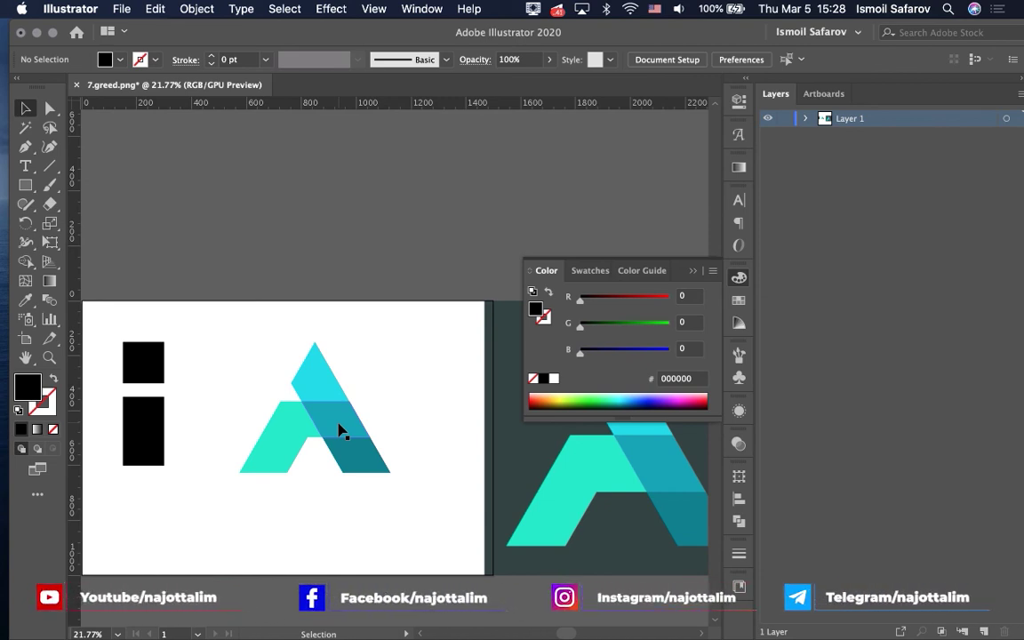
- Review the finished A logo, then open the screen recorder's menu bar options to stop recording
{"action": "scroll", "coordinate": [338, 431], "scroll_direction": "down", "scroll_amount": 2}
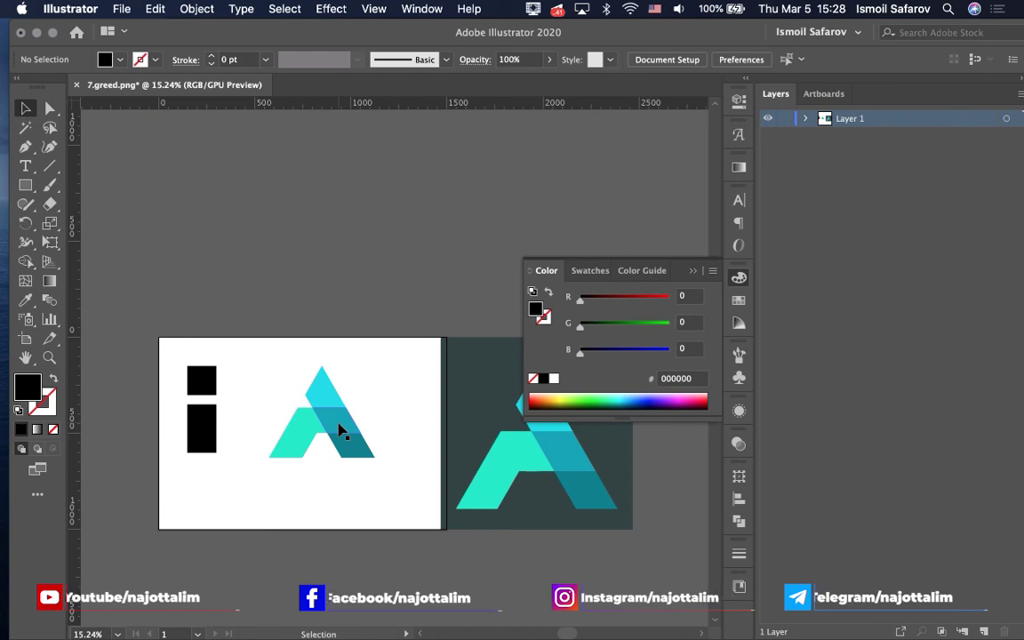
{"action": "scroll", "coordinate": [339, 431], "scroll_direction": "up", "scroll_amount": 2}
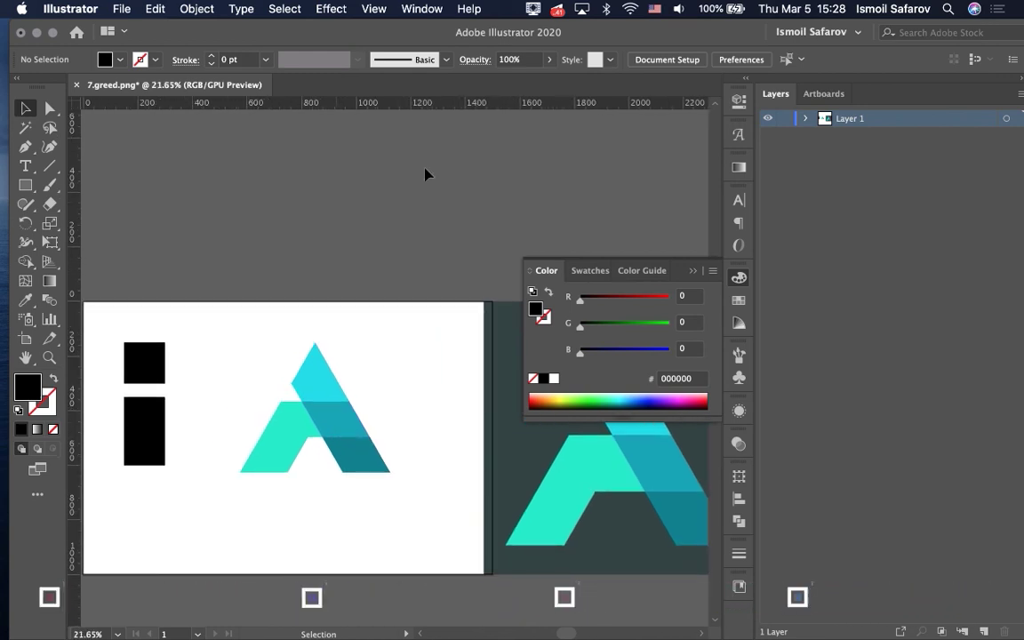
{"action": "left_click", "coordinate": [533, 9]}
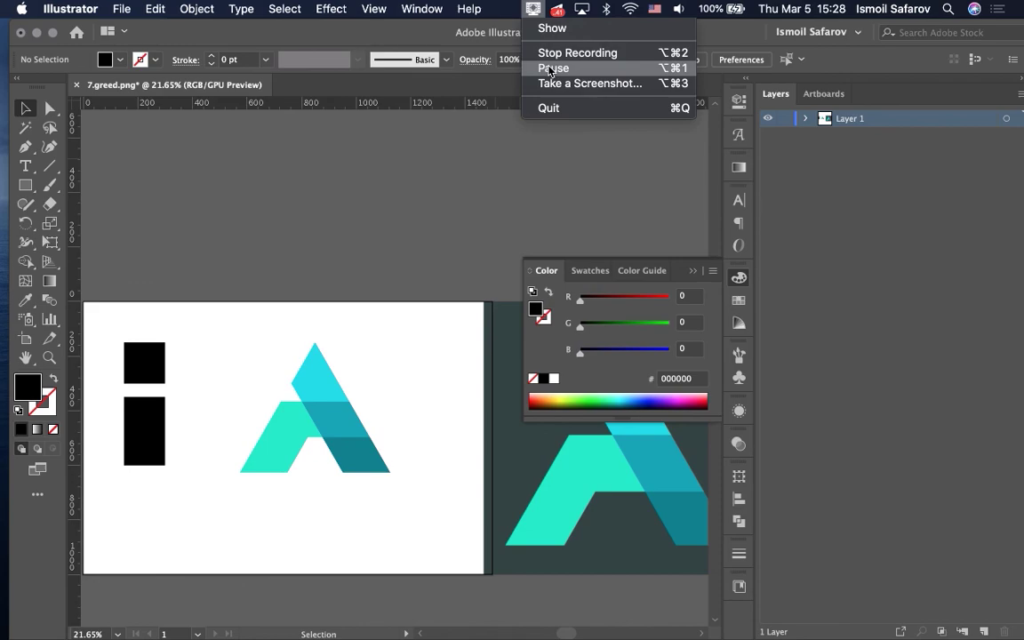